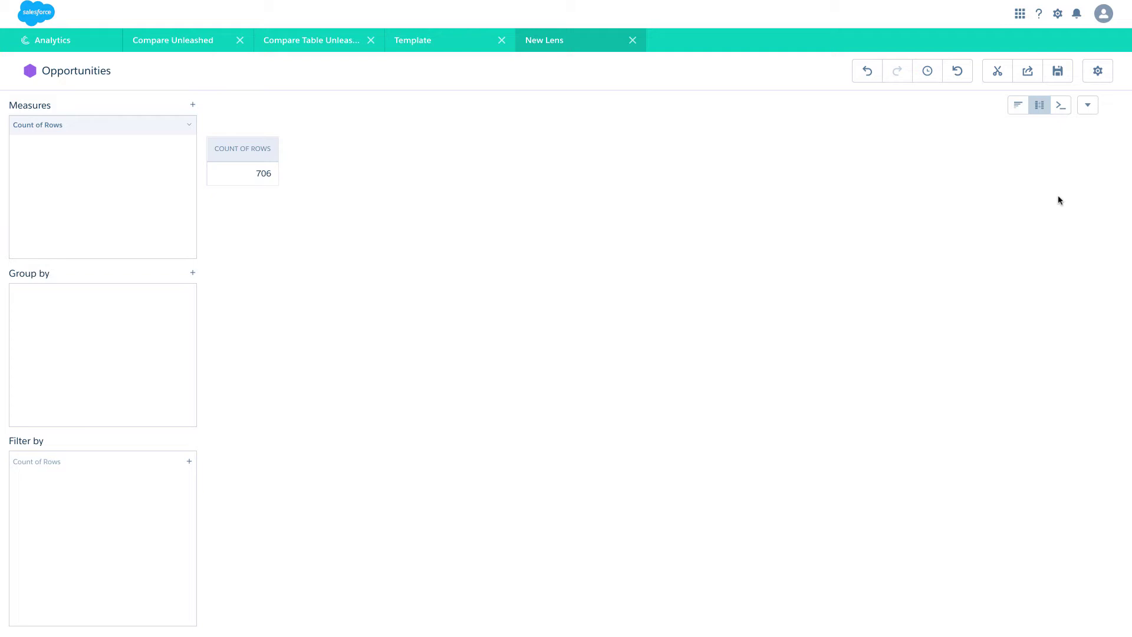
Filter the Compare Table Unleashed dashboard to the account Abbott372 Inc, and reset the dashboard to all accounts
{"action": "left_click", "coordinate": [312, 41]}
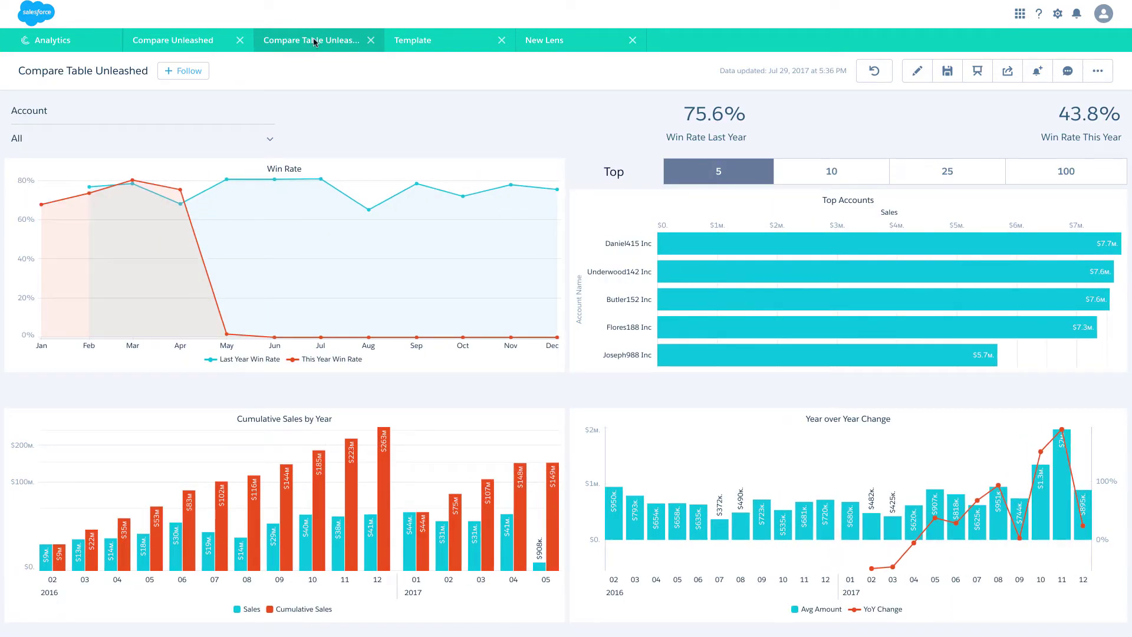
{"action": "left_click", "coordinate": [271, 142]}
{"action": "left_click", "coordinate": [77, 234]}
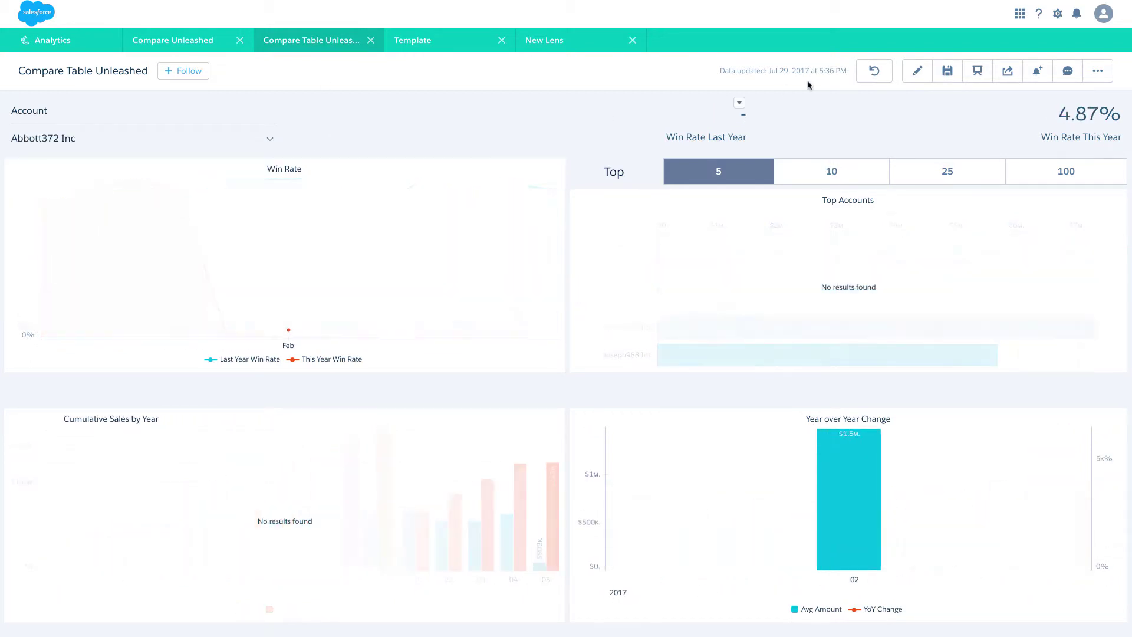
{"action": "left_click", "coordinate": [874, 73]}
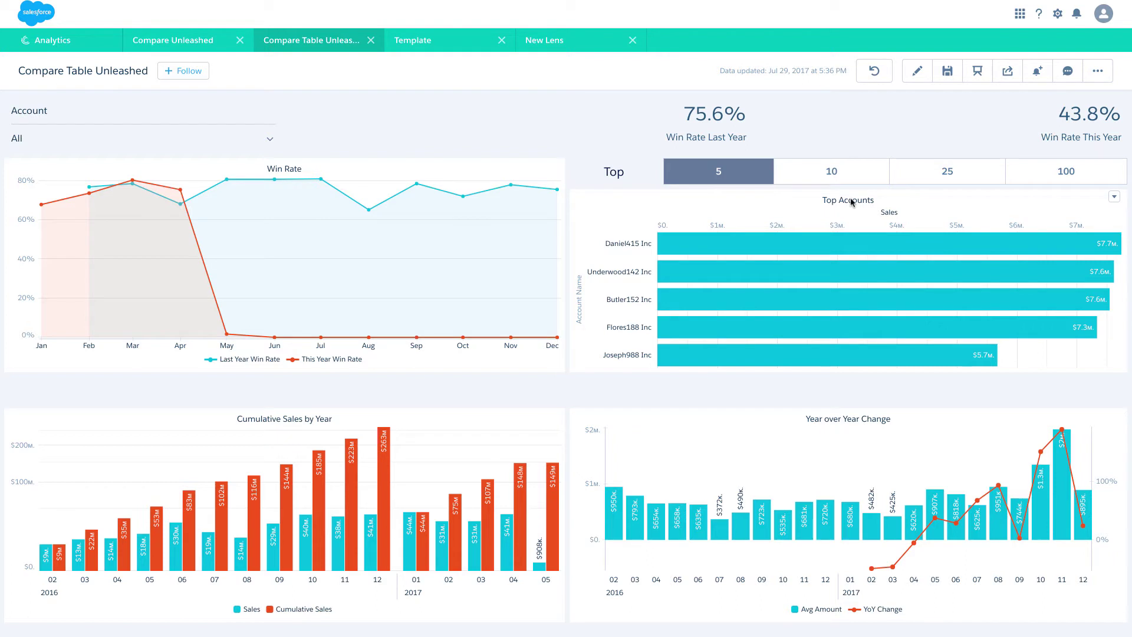
View the top 10 and top 25 accounts on the dashboard and review the charts further down
{"action": "left_click", "coordinate": [849, 175]}
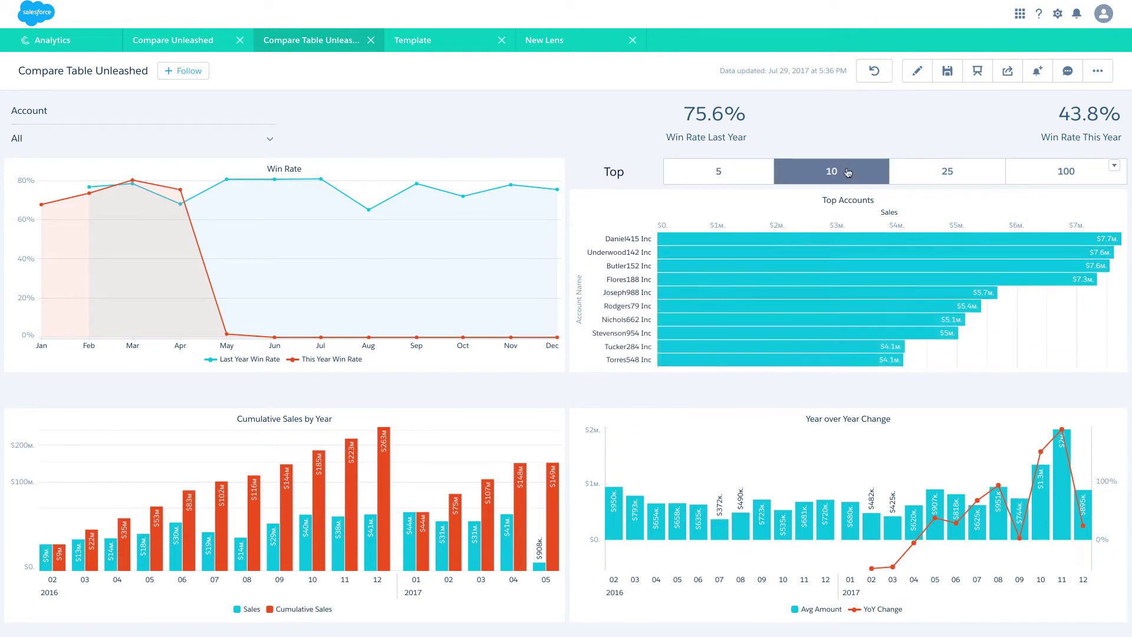
{"action": "left_click", "coordinate": [892, 173]}
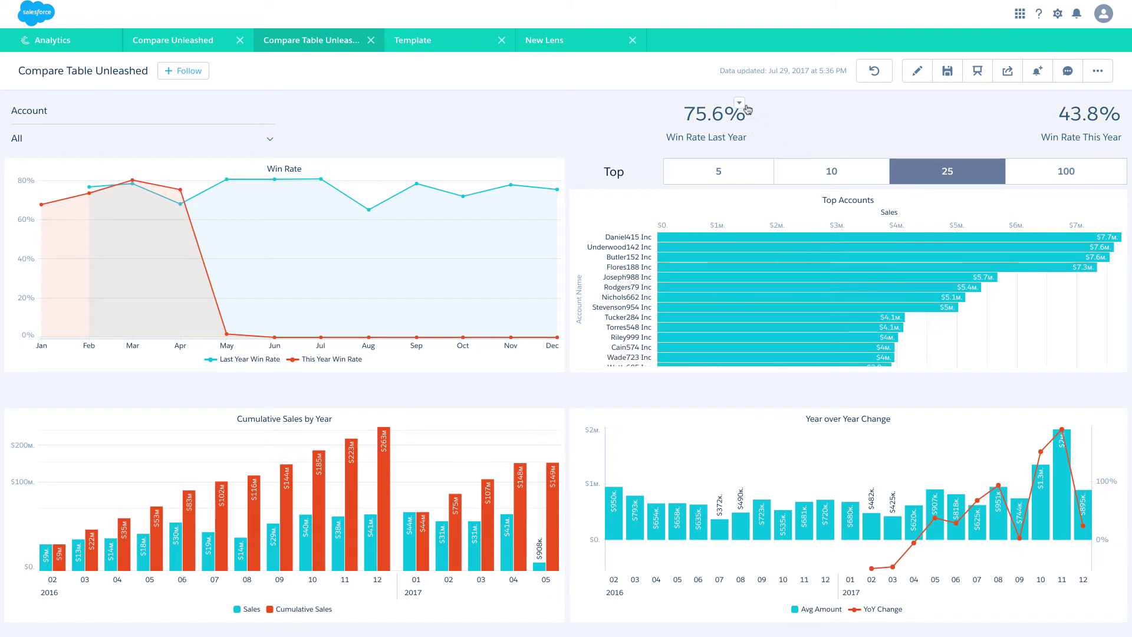
{"action": "scroll", "coordinate": [463, 352], "scroll_direction": "down", "scroll_amount": 3}
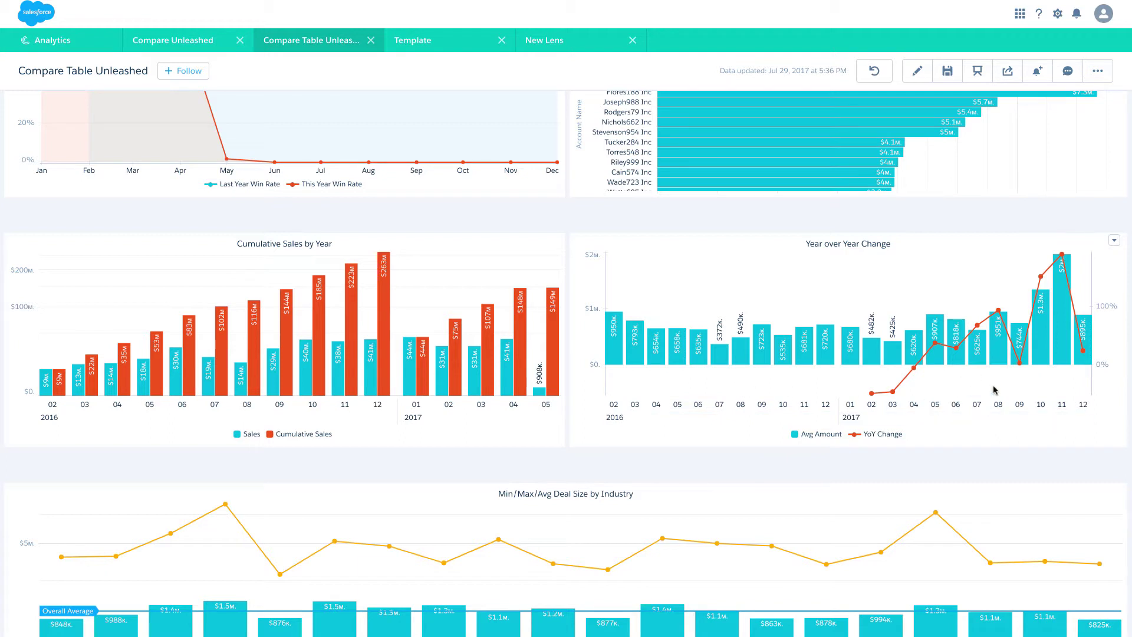
{"action": "scroll", "coordinate": [575, 474], "scroll_direction": "down", "scroll_amount": 2}
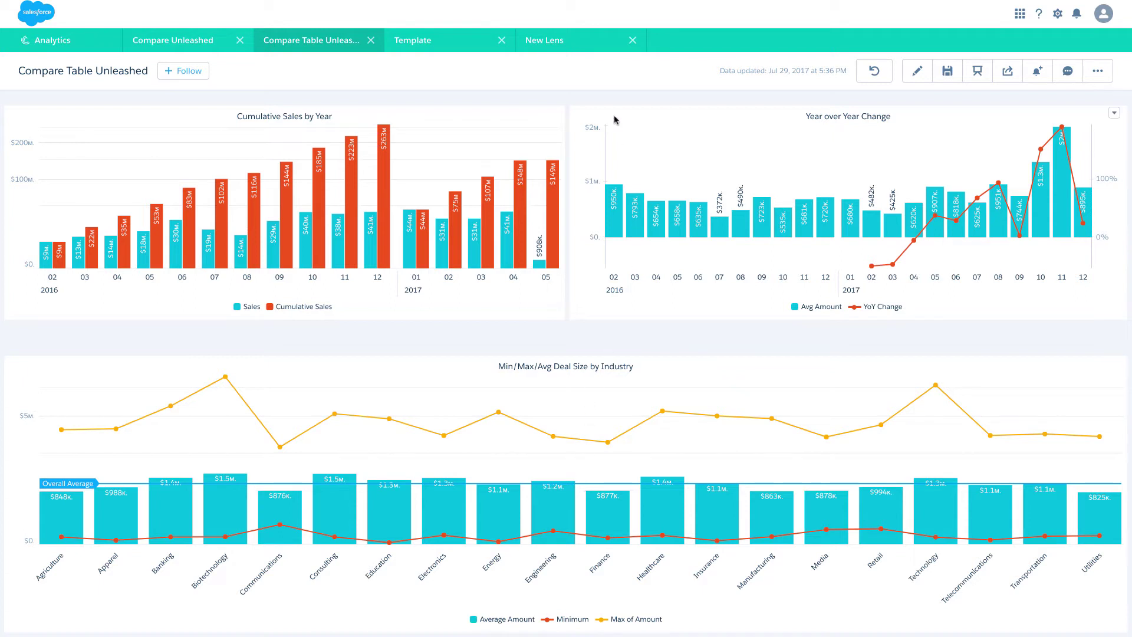
Group the Opportunities table in the new lens by Industry
{"action": "left_click", "coordinate": [581, 50]}
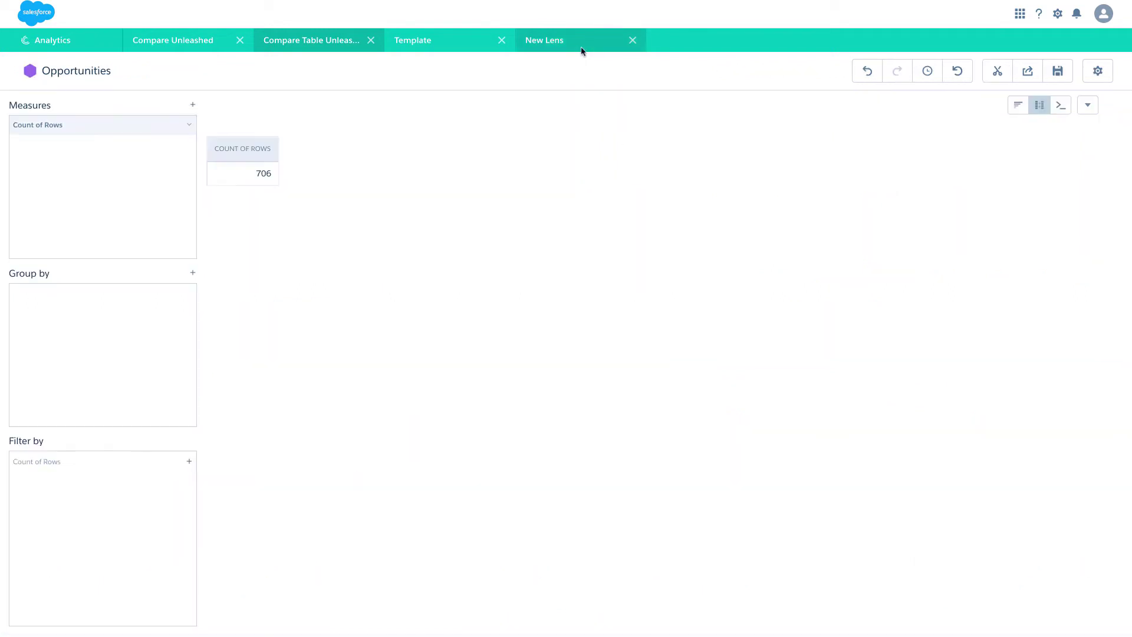
{"action": "left_click", "coordinate": [193, 274]}
{"action": "type", "text": "ind"}
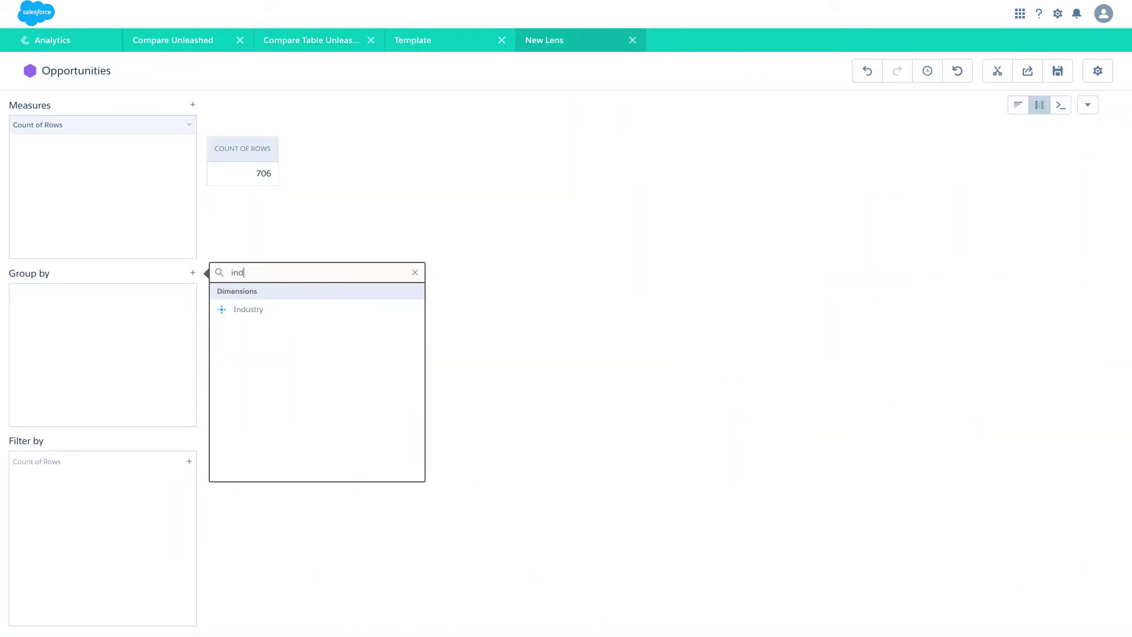
{"action": "left_click", "coordinate": [230, 308]}
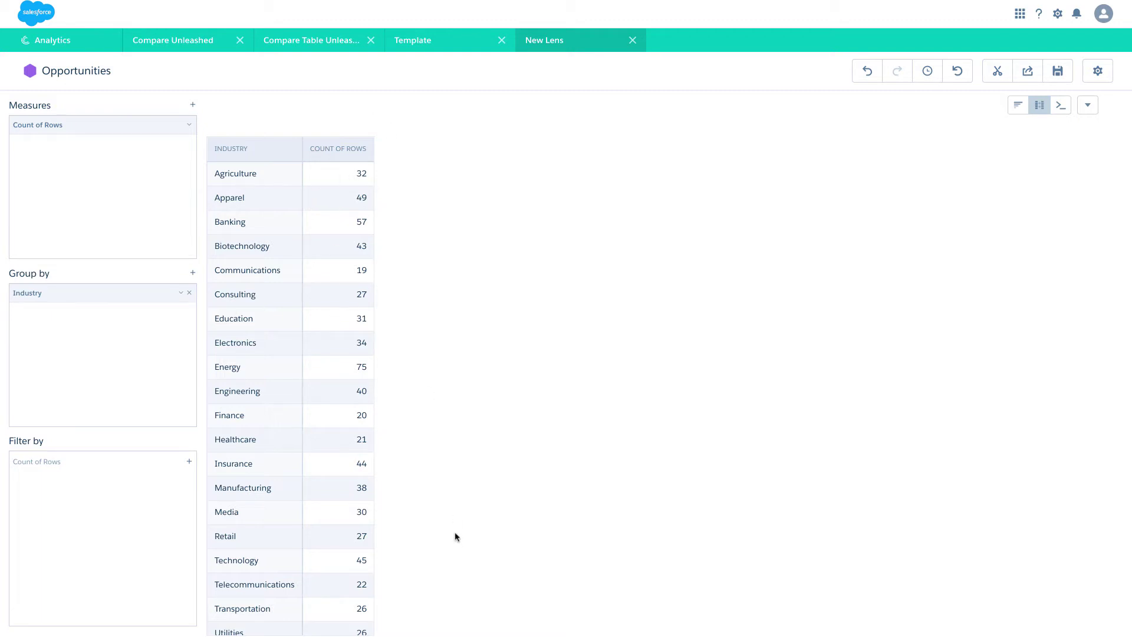
Add Sum of Amount as a second measure in the compare table
{"action": "left_click", "coordinate": [194, 107]}
{"action": "left_click", "coordinate": [239, 148]}
{"action": "left_click", "coordinate": [282, 144]}
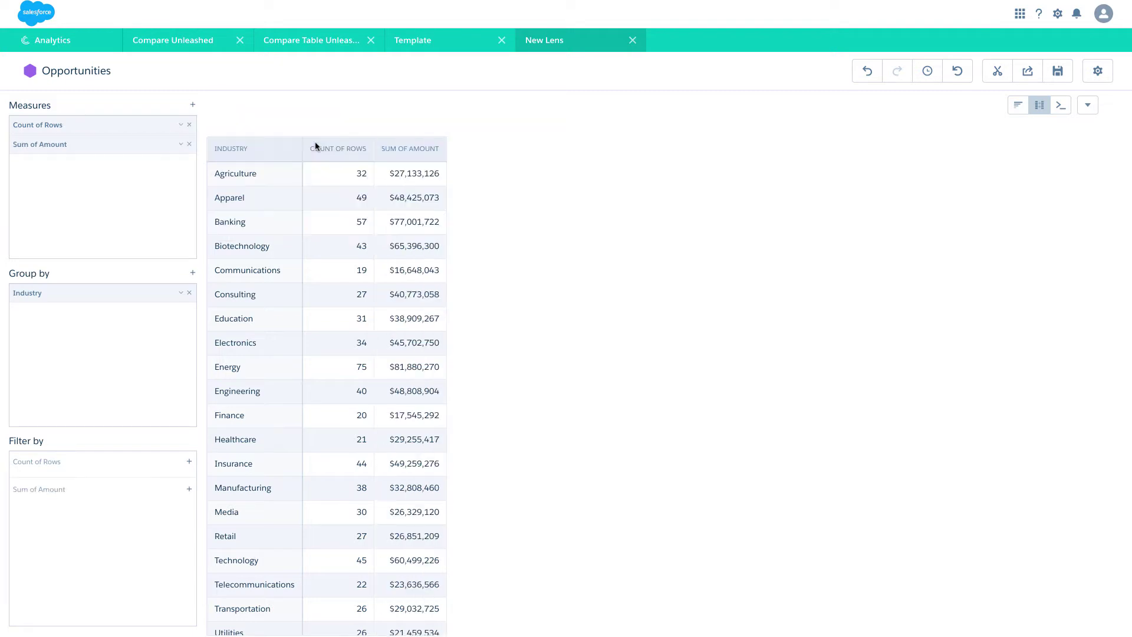
Filter only the Sum of Amount measure to Won equals true, and show the summary row in the table
{"action": "left_click", "coordinate": [189, 490]}
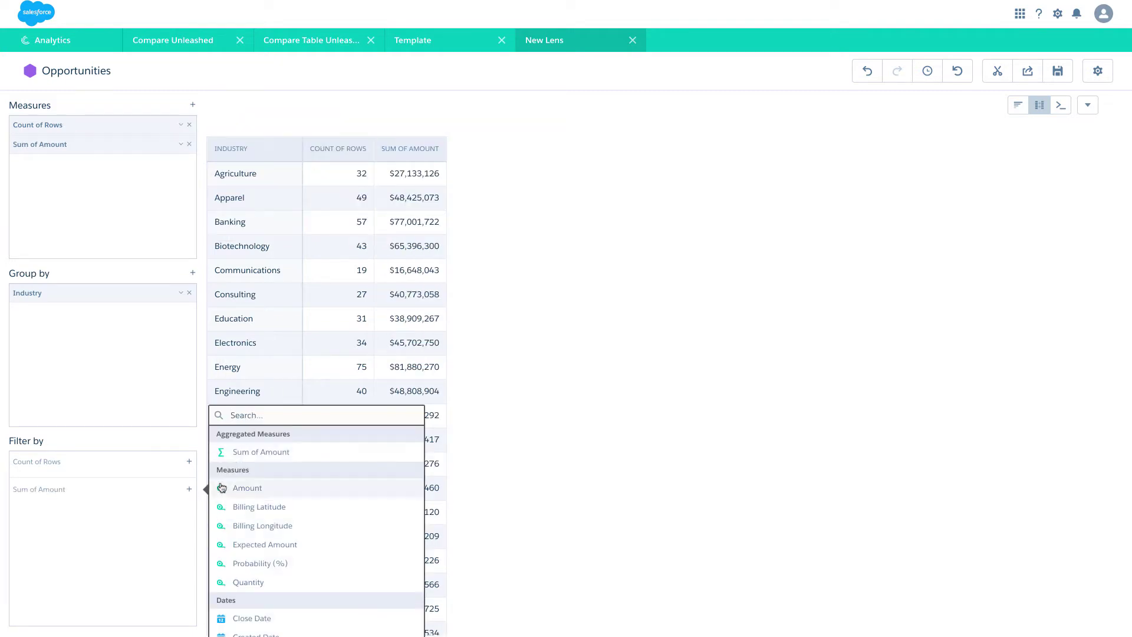
{"action": "type", "text": "won"}
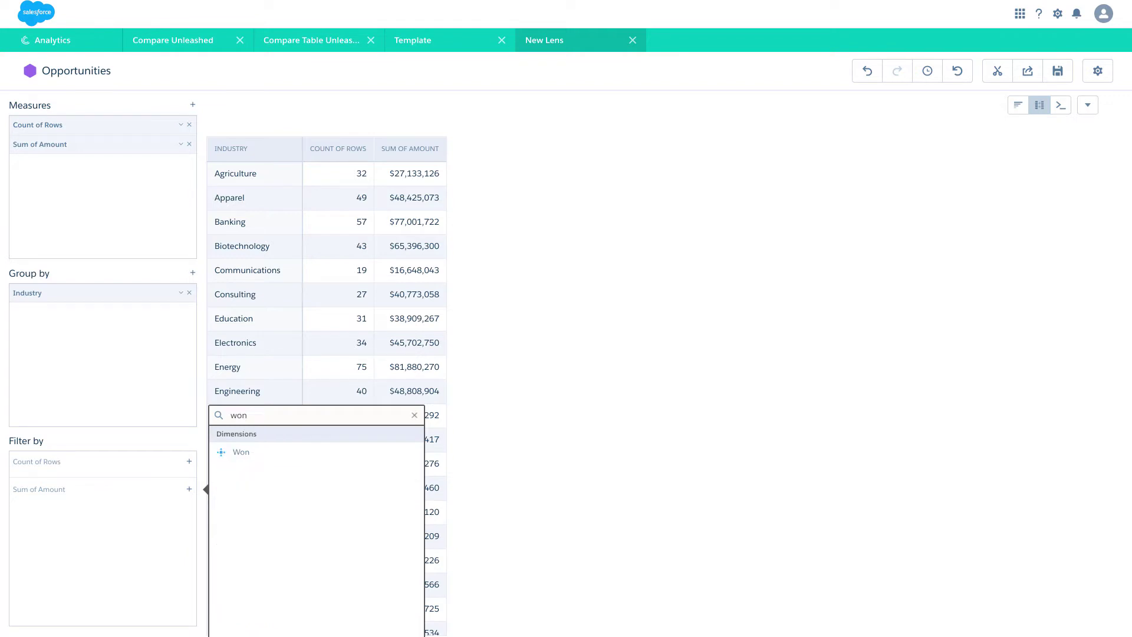
{"action": "left_click", "coordinate": [259, 463]}
{"action": "left_click", "coordinate": [250, 522]}
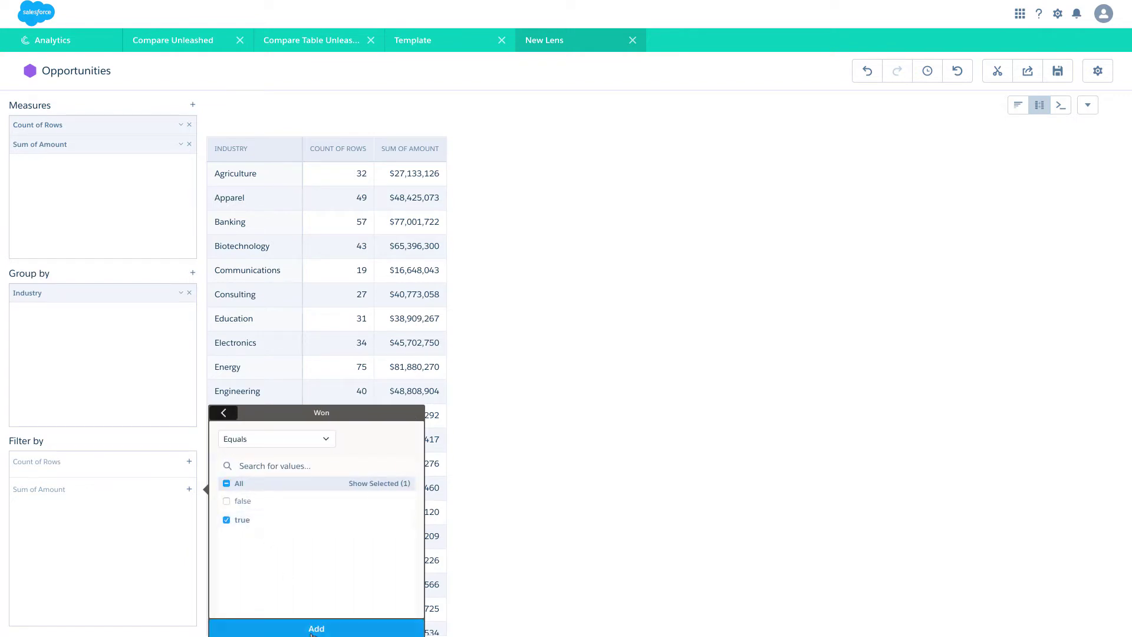
{"action": "left_click", "coordinate": [313, 630]}
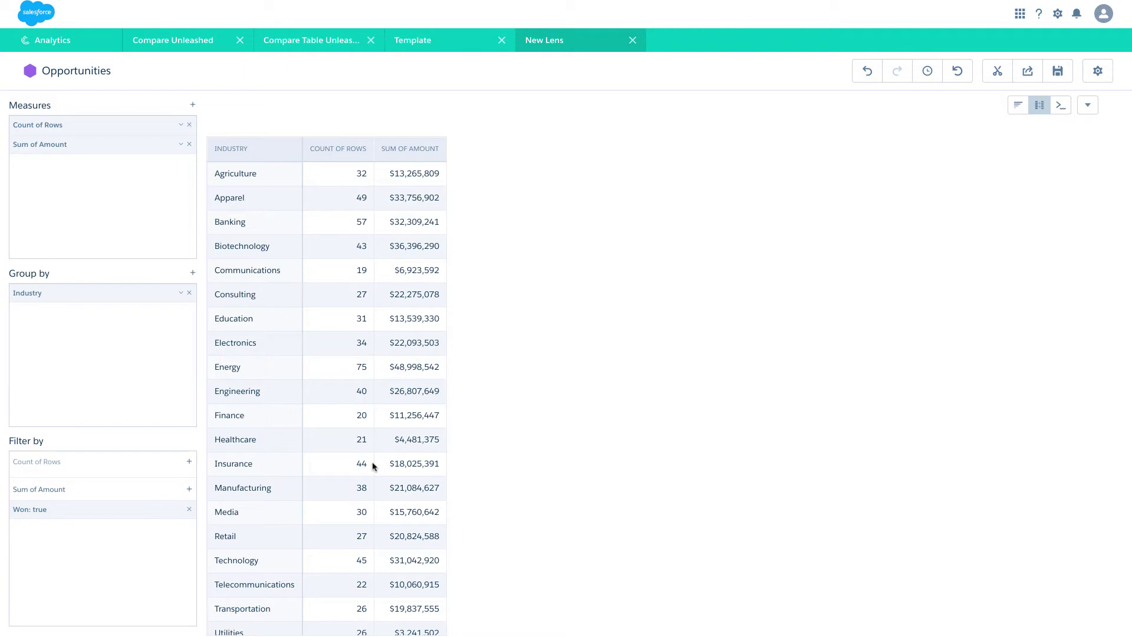
{"action": "left_click", "coordinate": [1088, 106]}
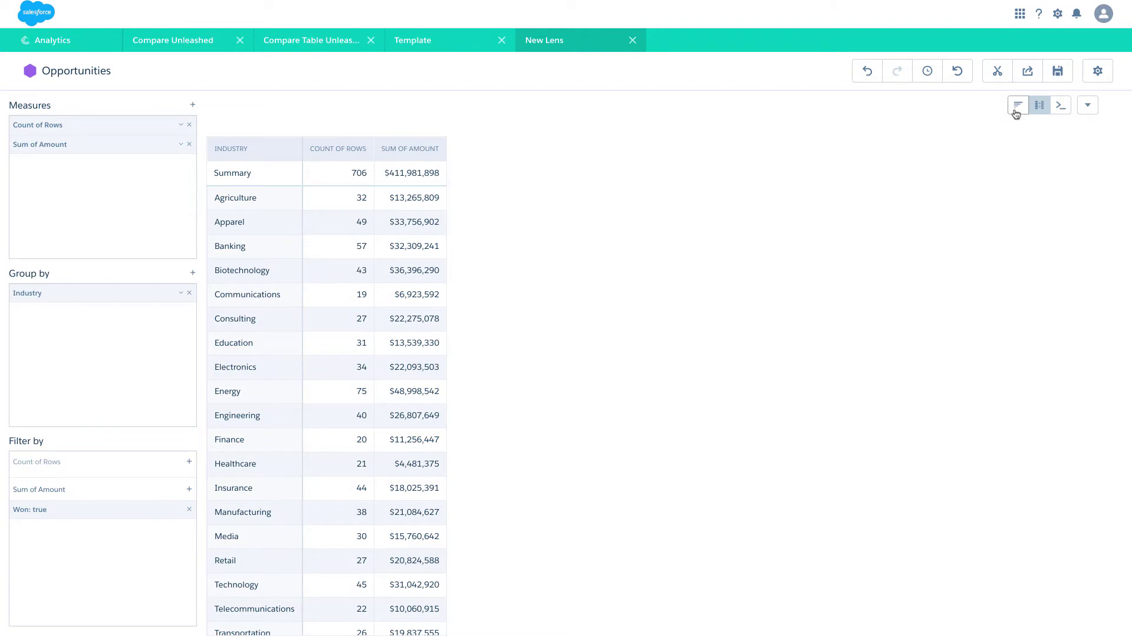
Preview the data as a Horizontal Dot Plot and as a Column chart, and return to the compare table
{"action": "mouse_move", "coordinate": [1016, 113]}
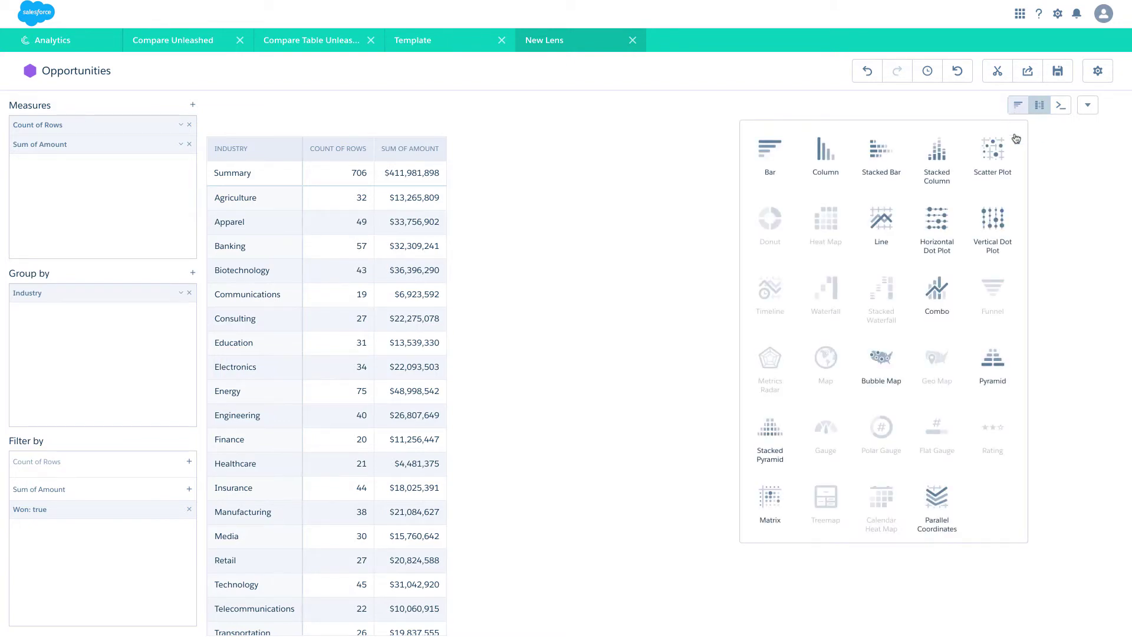
{"action": "left_click", "coordinate": [957, 224]}
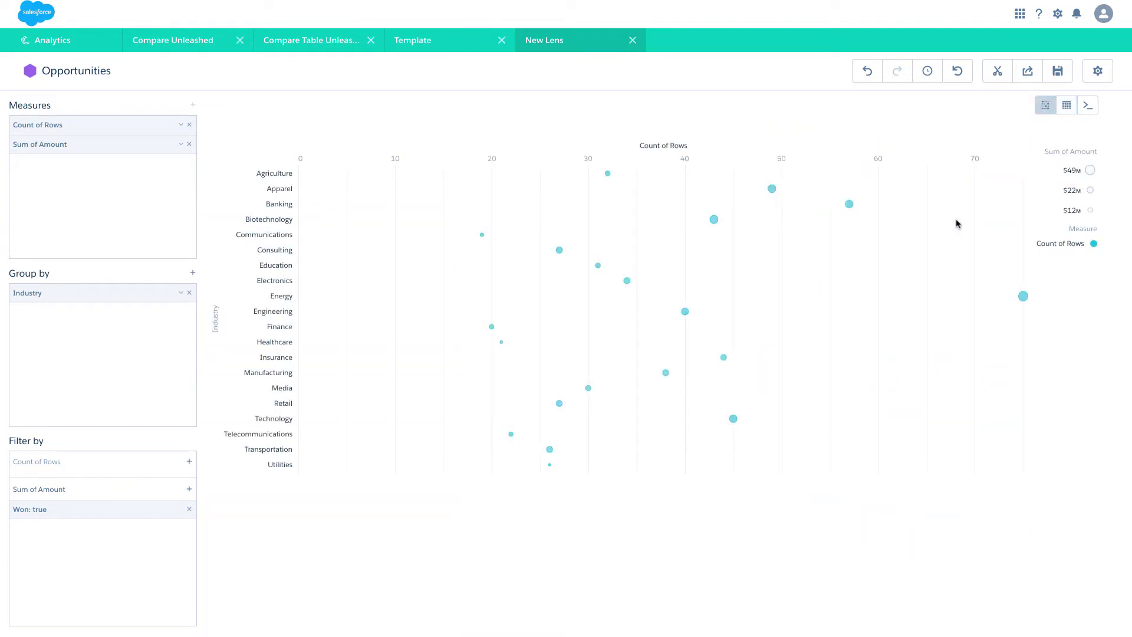
{"action": "mouse_move", "coordinate": [1046, 105]}
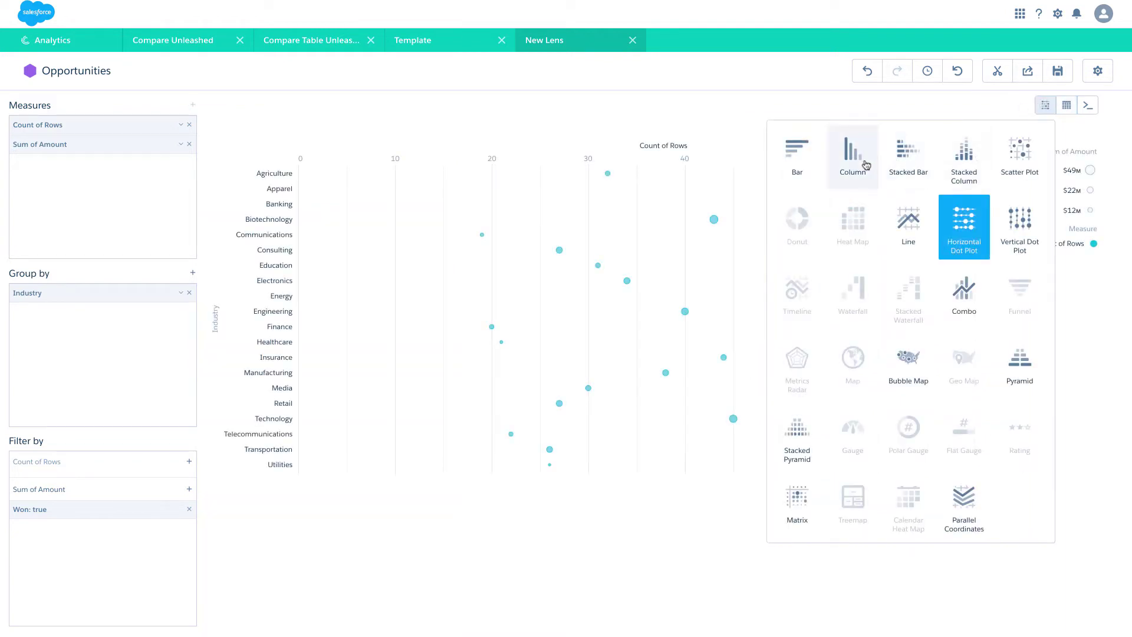
{"action": "left_click", "coordinate": [865, 164]}
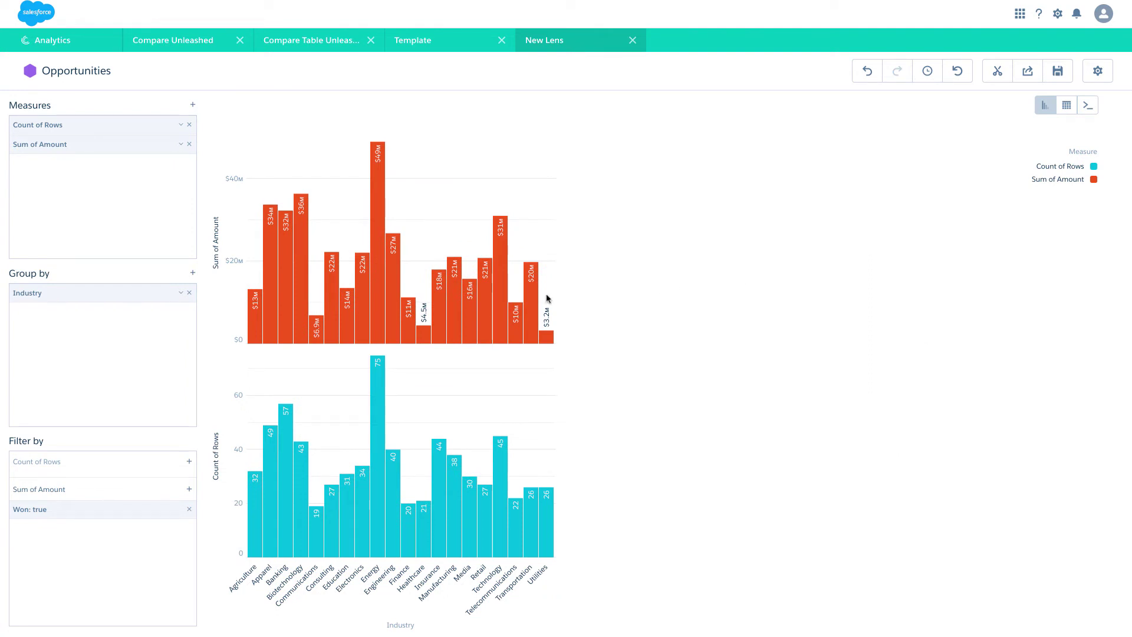
{"action": "mouse_move", "coordinate": [383, 312]}
{"action": "left_click", "coordinate": [1068, 107]}
{"action": "left_click", "coordinate": [979, 159]}
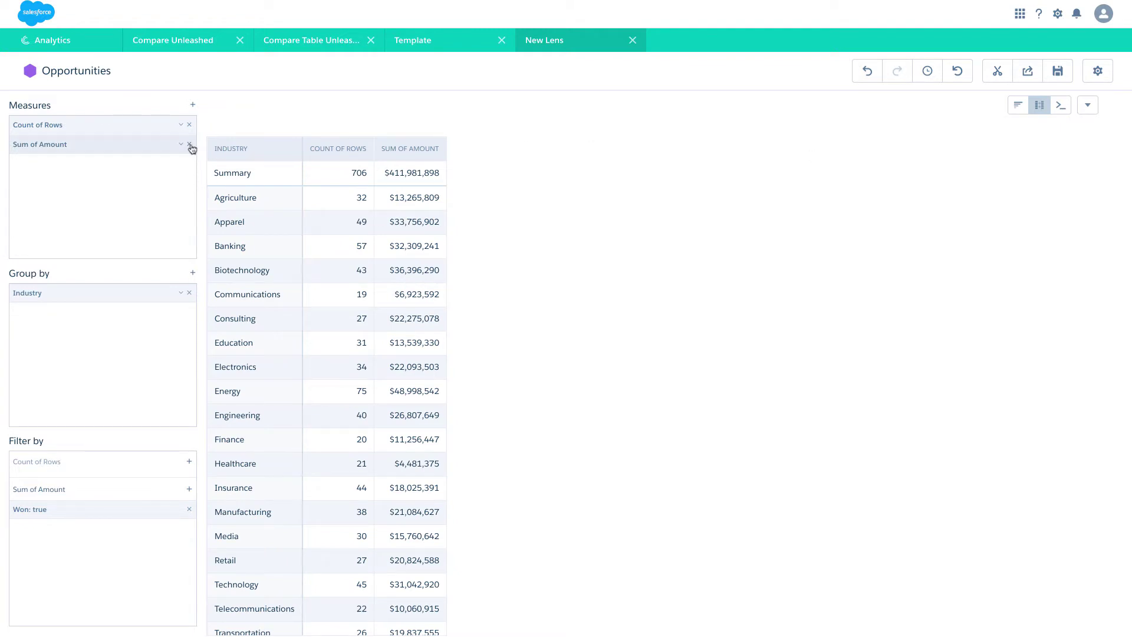
Change the second measure from Sum of Amount to Count of Rows
{"action": "left_click", "coordinate": [166, 149]}
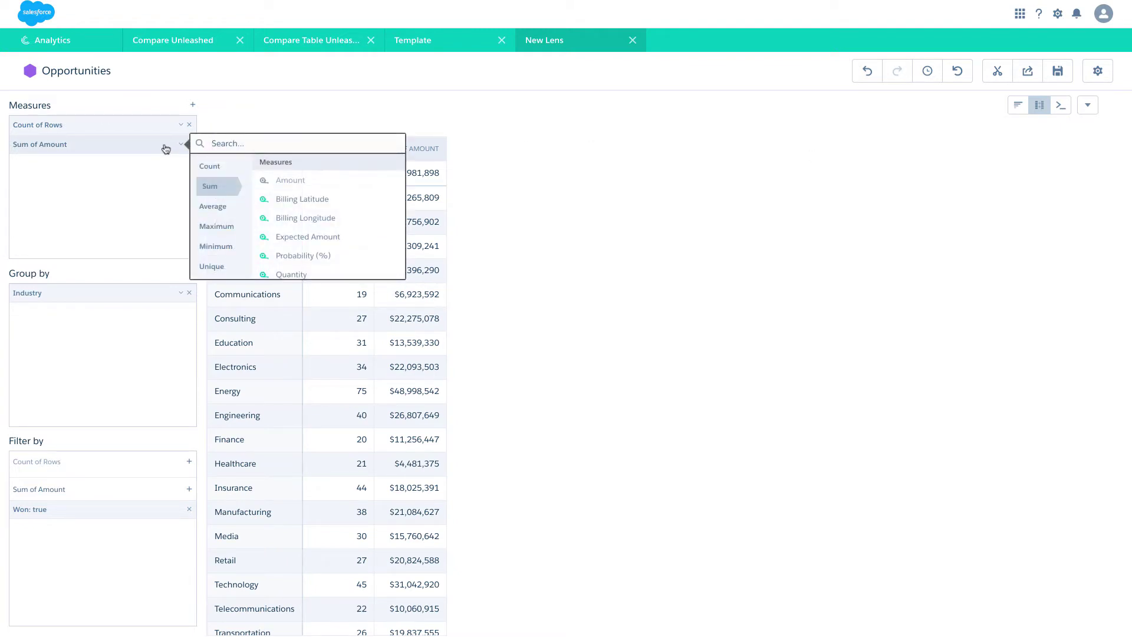
{"action": "left_click", "coordinate": [210, 166]}
{"action": "left_click", "coordinate": [315, 181]}
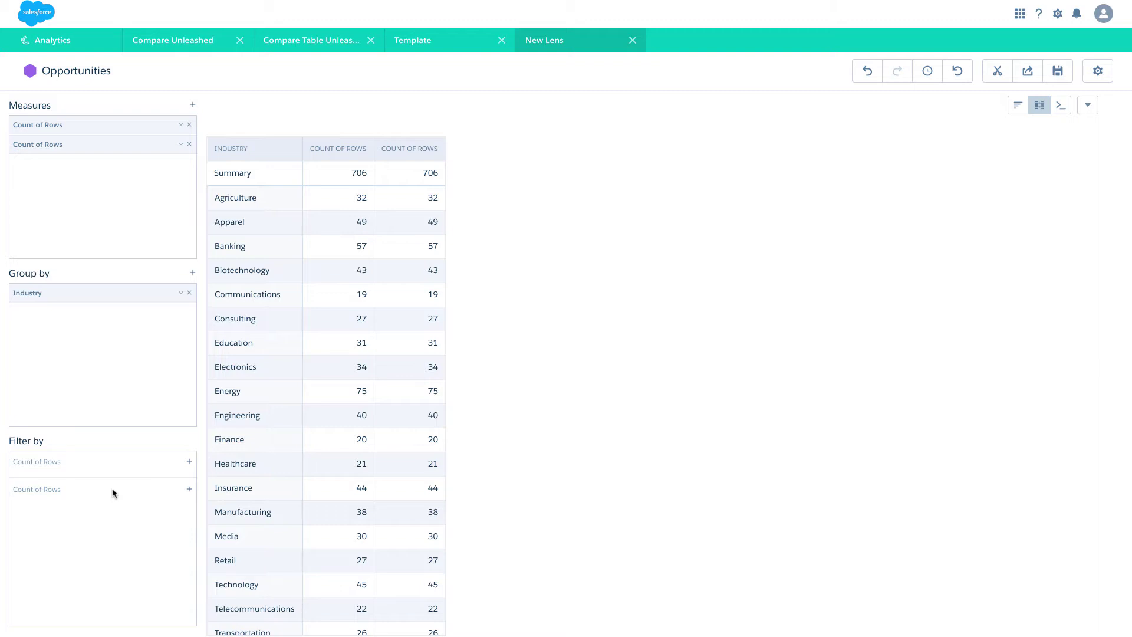
Filter only the second Count of Rows measure to Won equals true
{"action": "left_click", "coordinate": [189, 488]}
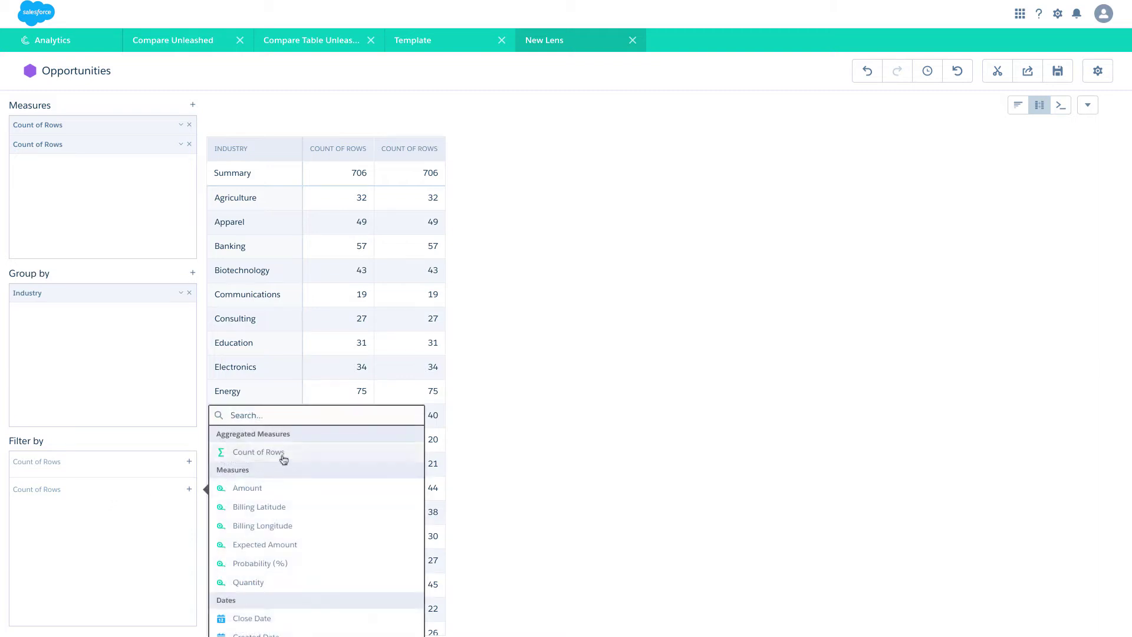
{"action": "type", "text": "won"}
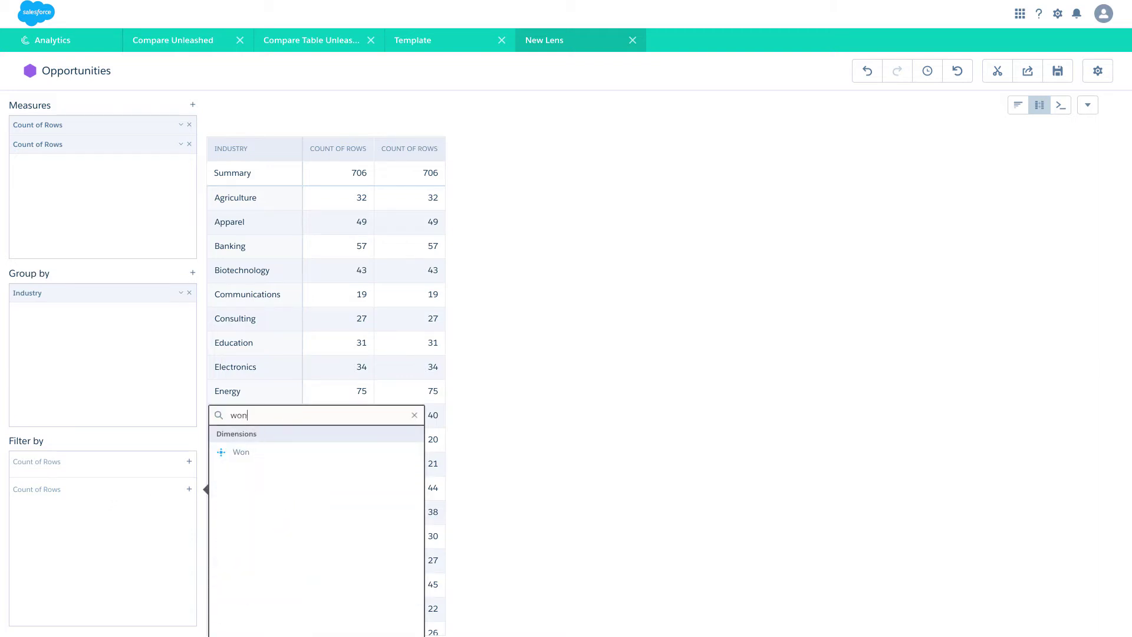
{"action": "left_click", "coordinate": [311, 452]}
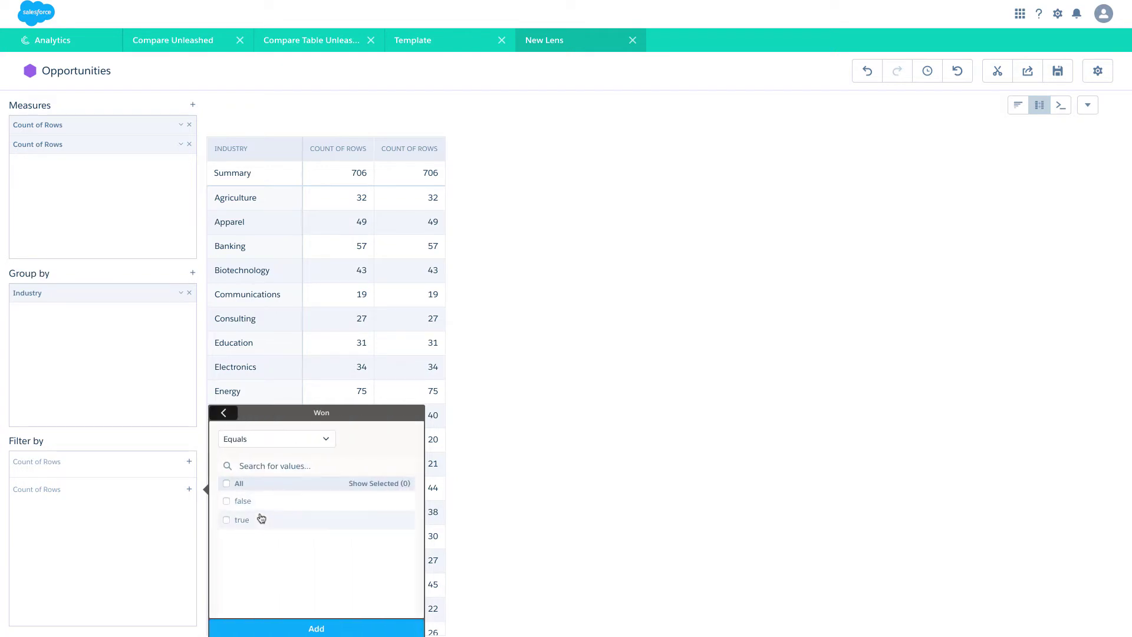
{"action": "left_click", "coordinate": [260, 520]}
{"action": "left_click", "coordinate": [286, 628]}
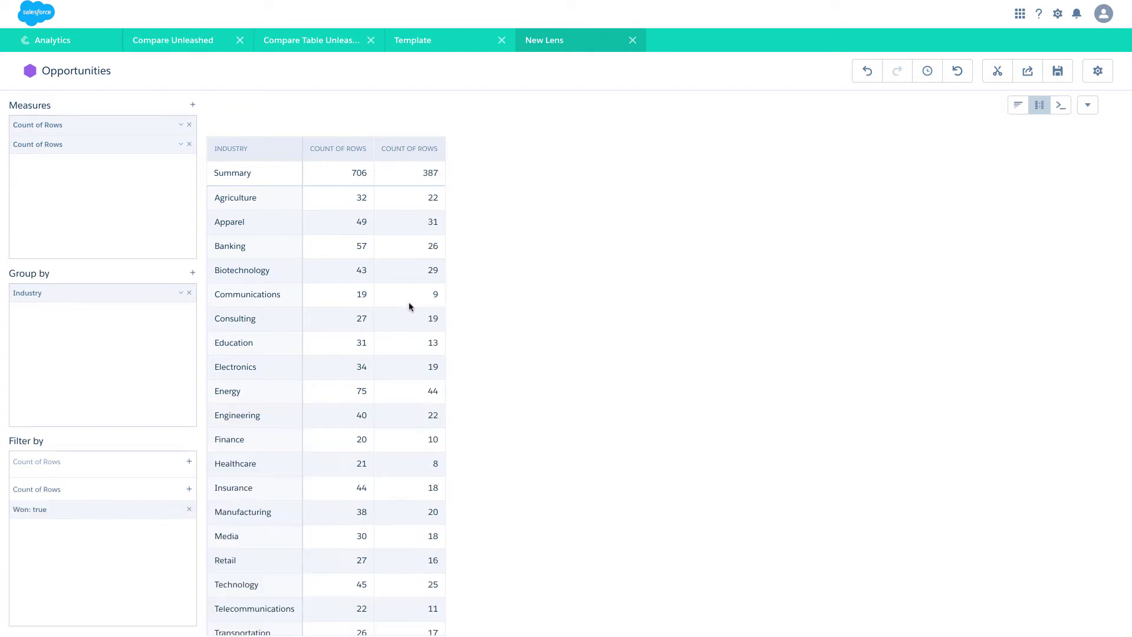
Name column A "All Opps" and column B "Won Opps"
{"action": "left_click", "coordinate": [180, 125]}
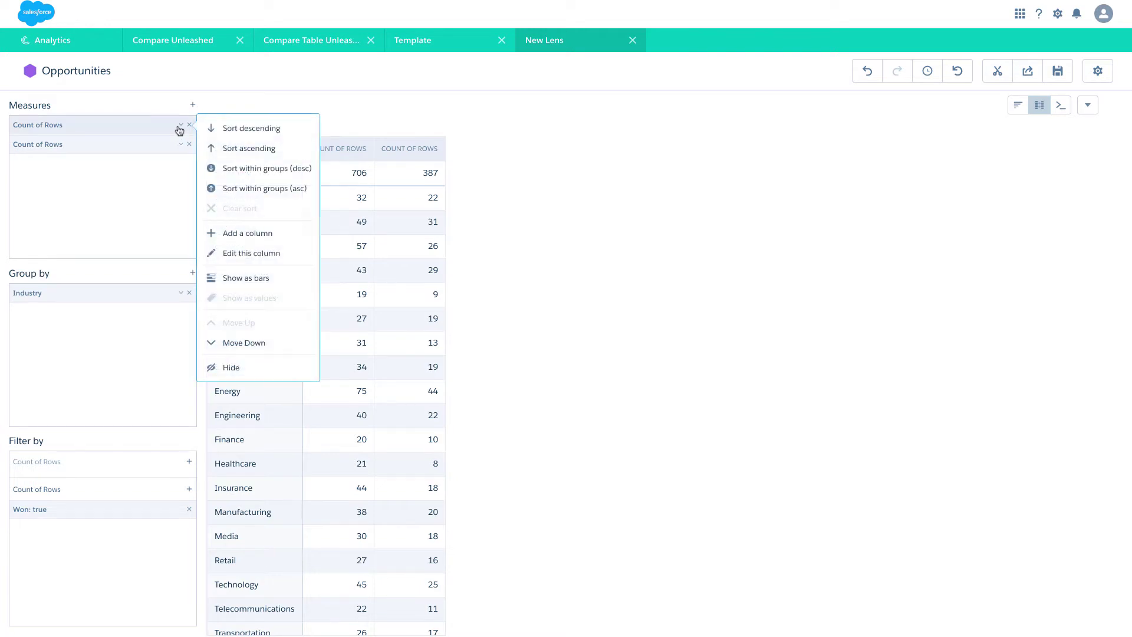
{"action": "left_click", "coordinate": [261, 257]}
{"action": "left_click", "coordinate": [878, 165]}
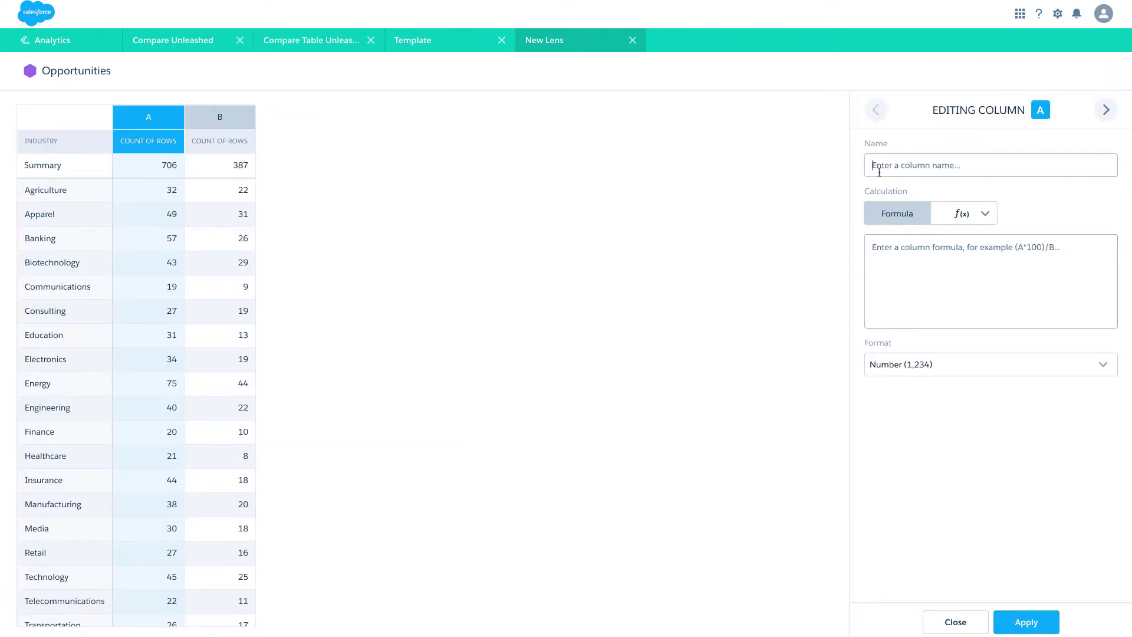
{"action": "type", "text": "All Opps"}
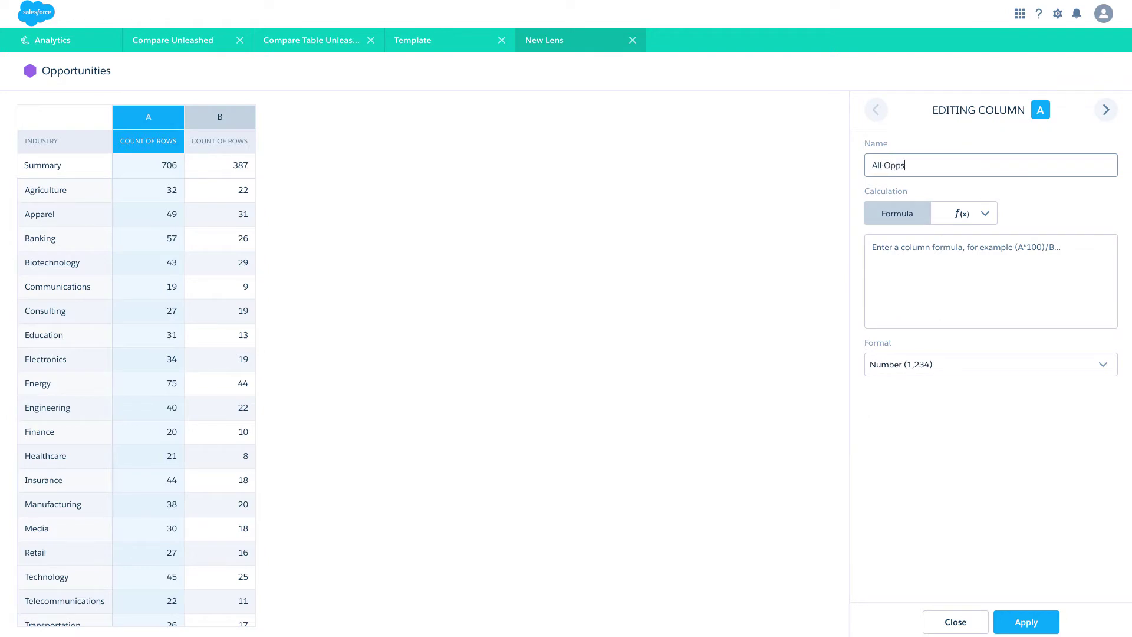
{"action": "left_click", "coordinate": [1106, 109]}
{"action": "left_click", "coordinate": [1010, 165]}
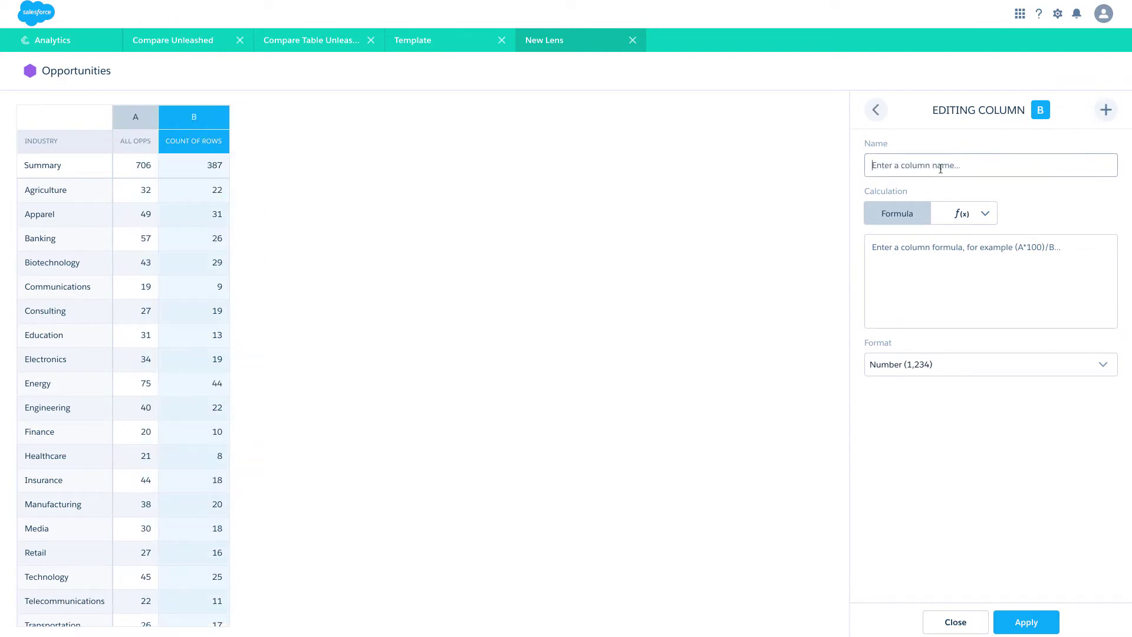
{"action": "type", "text": "Won Opps"}
Add column C with the formula B/A and the Percentage (12.34%) format
{"action": "left_click", "coordinate": [1112, 117]}
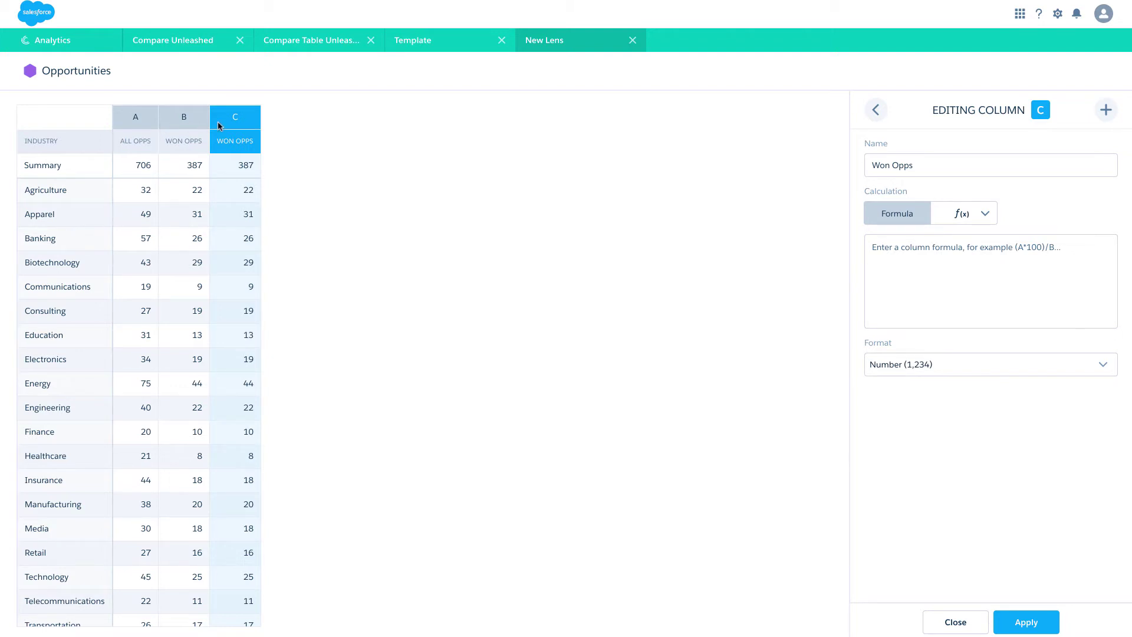
{"action": "left_click", "coordinate": [883, 251]}
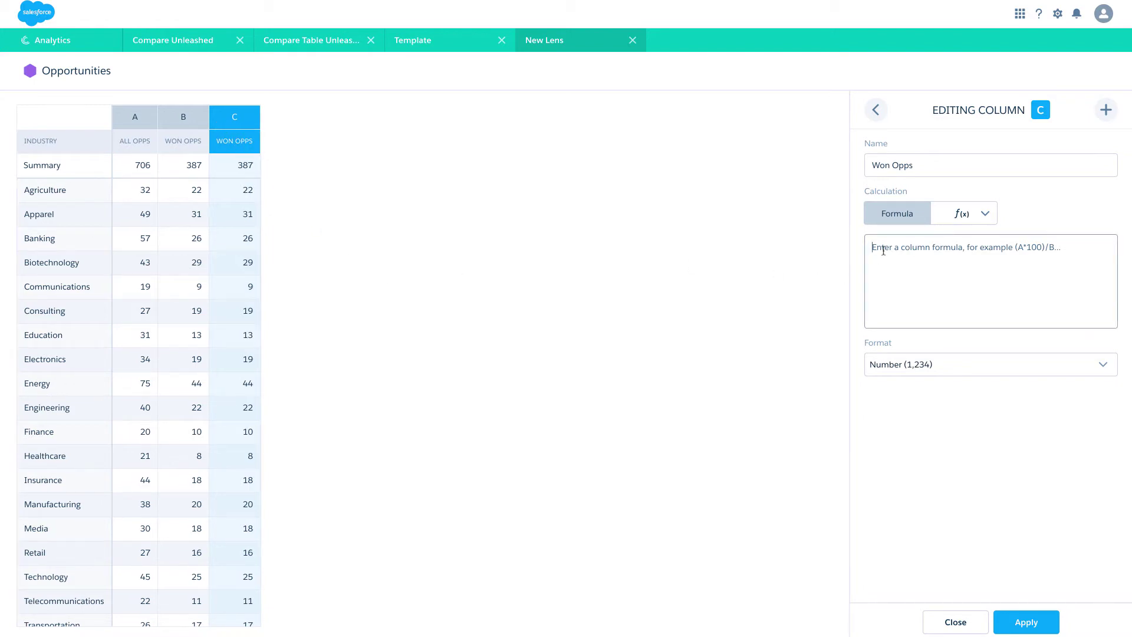
{"action": "type", "text": "B/A"}
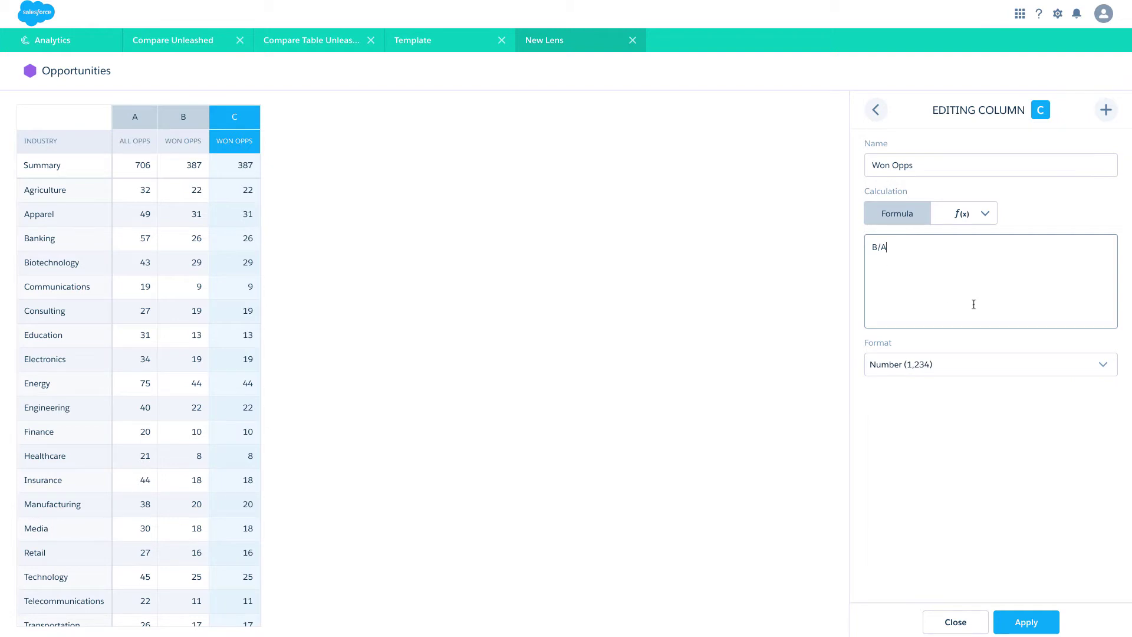
{"action": "left_click", "coordinate": [961, 362]}
{"action": "left_click", "coordinate": [940, 444]}
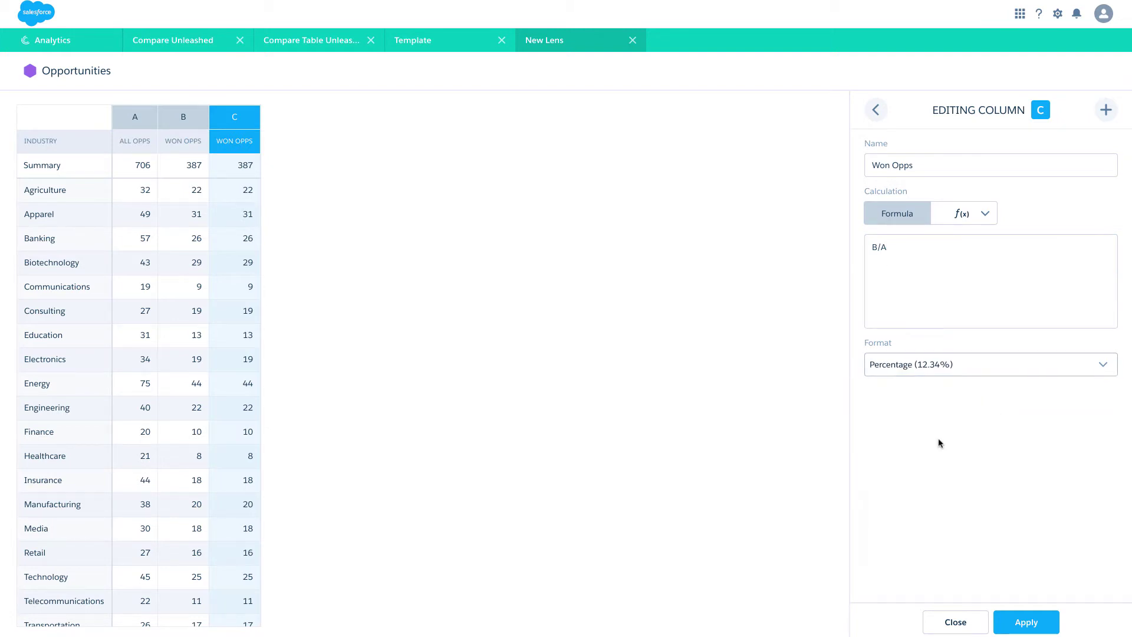
Name column C "Win Rate", apply the changes and close the column editor
{"action": "left_click_drag", "start_coordinate": [943, 166], "coordinate": [625, 151]}
{"action": "type", "text": "W"}
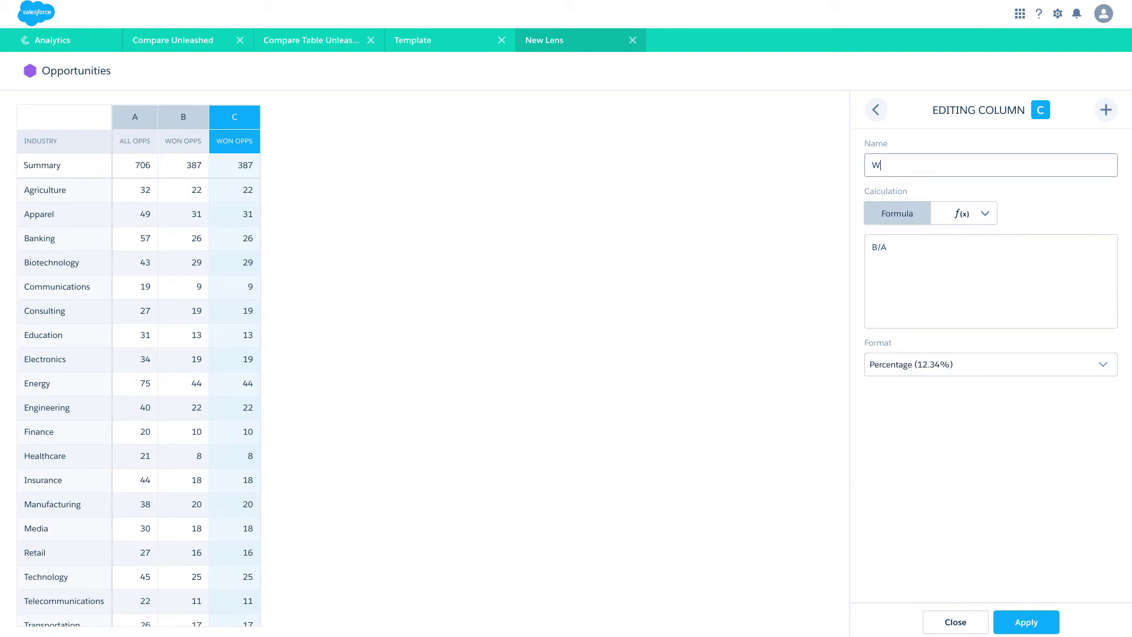
{"action": "type", "text": "niin Rate"}
{"action": "left_click", "coordinate": [1027, 619]}
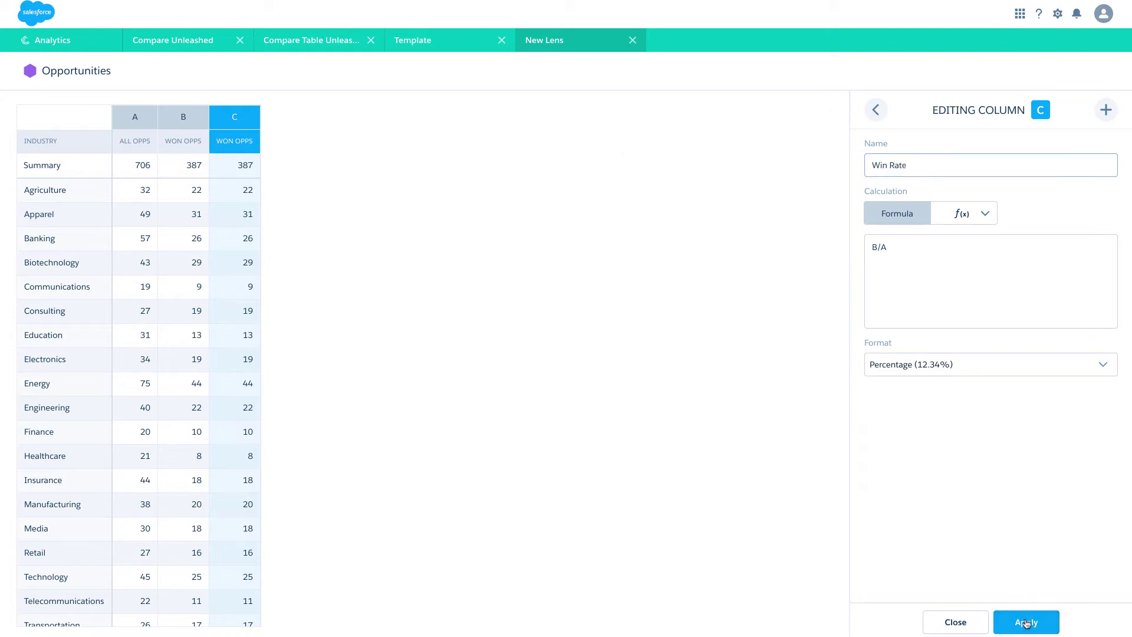
{"action": "left_click", "coordinate": [956, 624]}
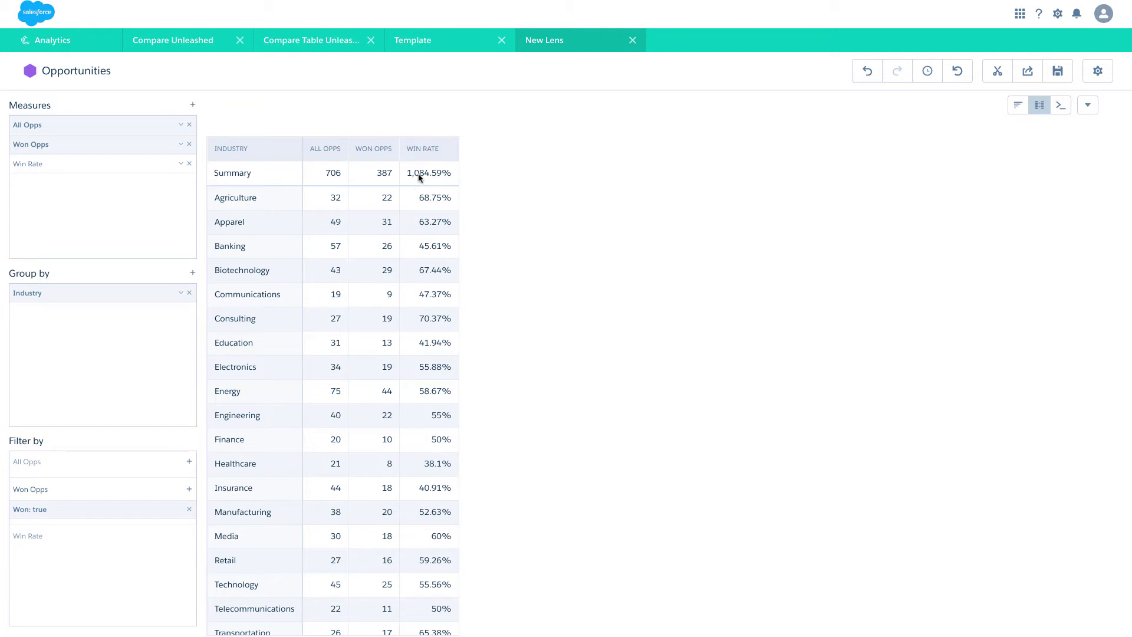
Hide the table's Summary row and display the data as a Column chart
{"action": "left_click", "coordinate": [1089, 106]}
{"action": "left_click", "coordinate": [1083, 126]}
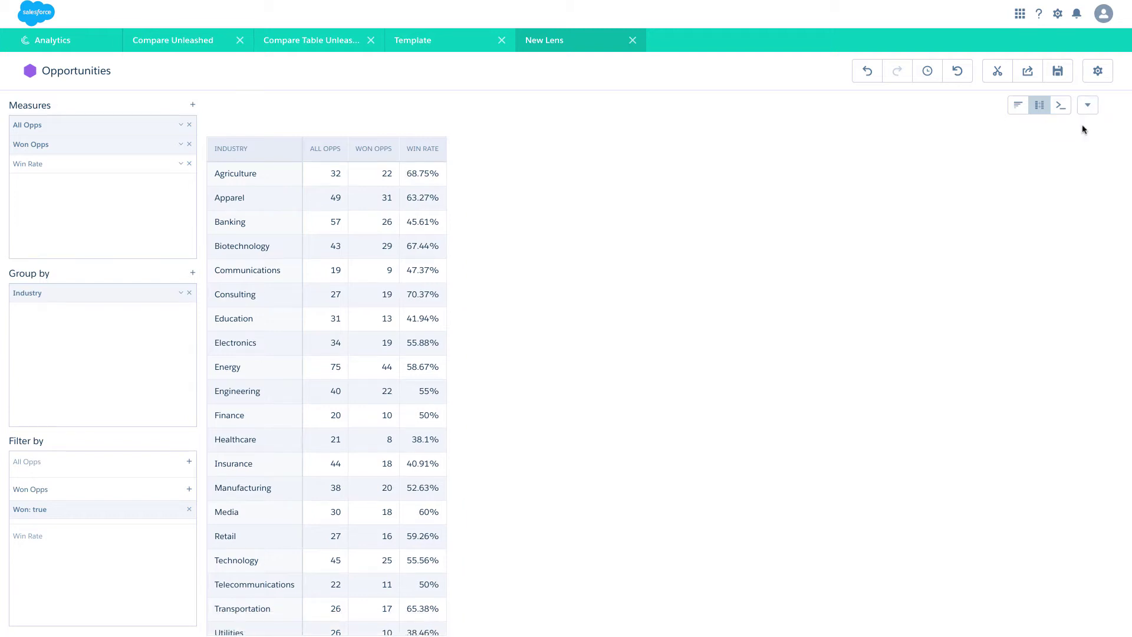
{"action": "left_click", "coordinate": [1019, 106]}
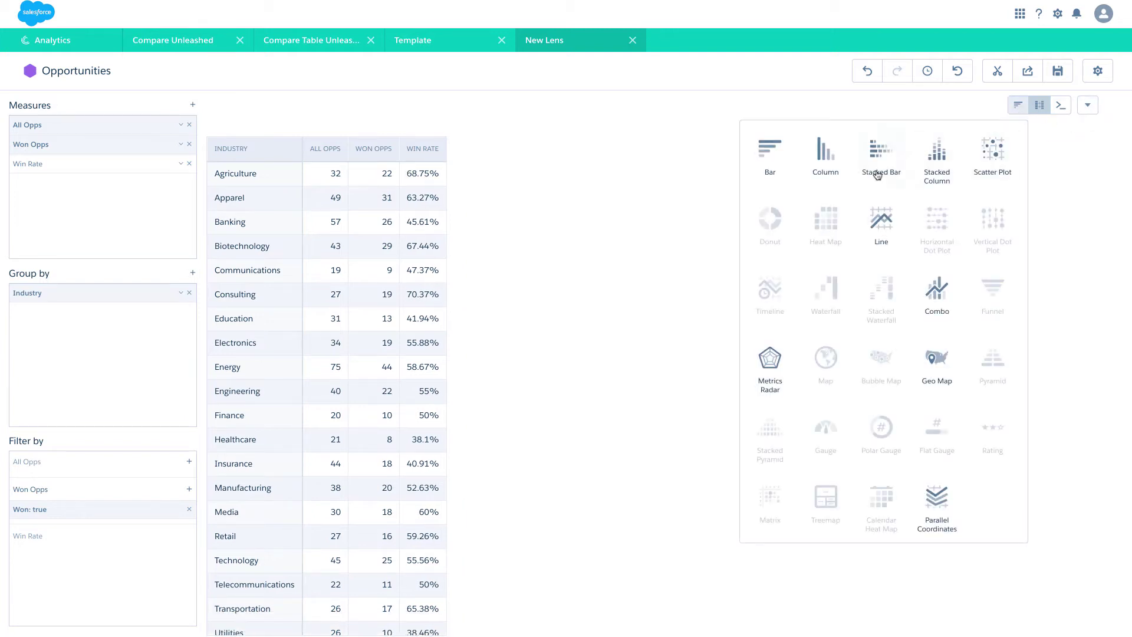
{"action": "left_click", "coordinate": [826, 162]}
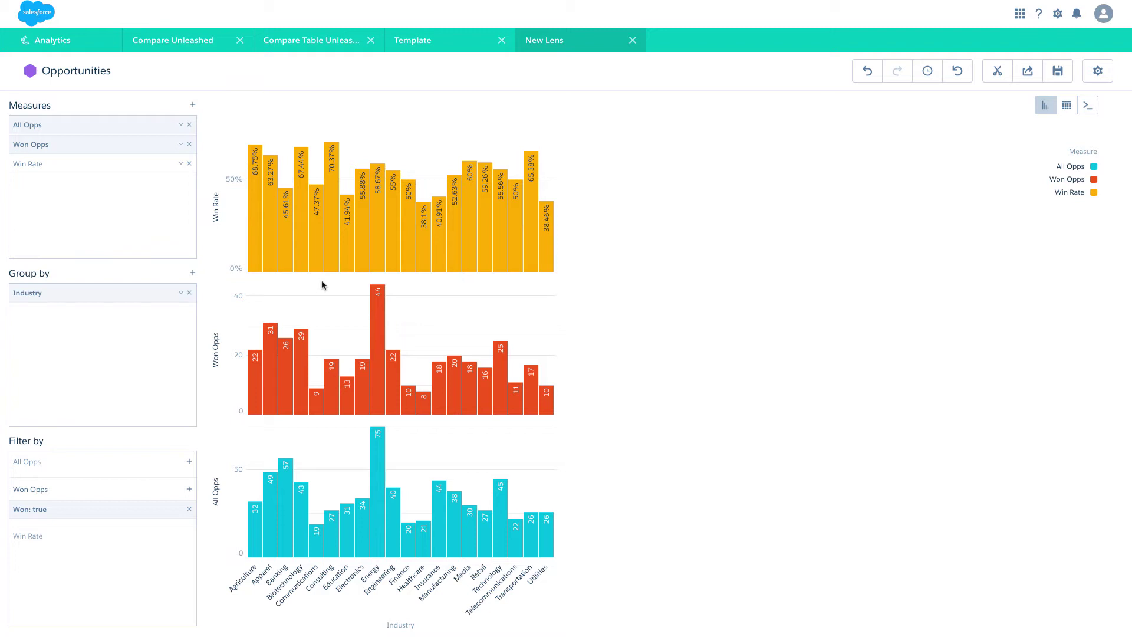
Hide the Won Opps and All Opps measures so the chart plots only Win Rate
{"action": "left_click", "coordinate": [181, 145]}
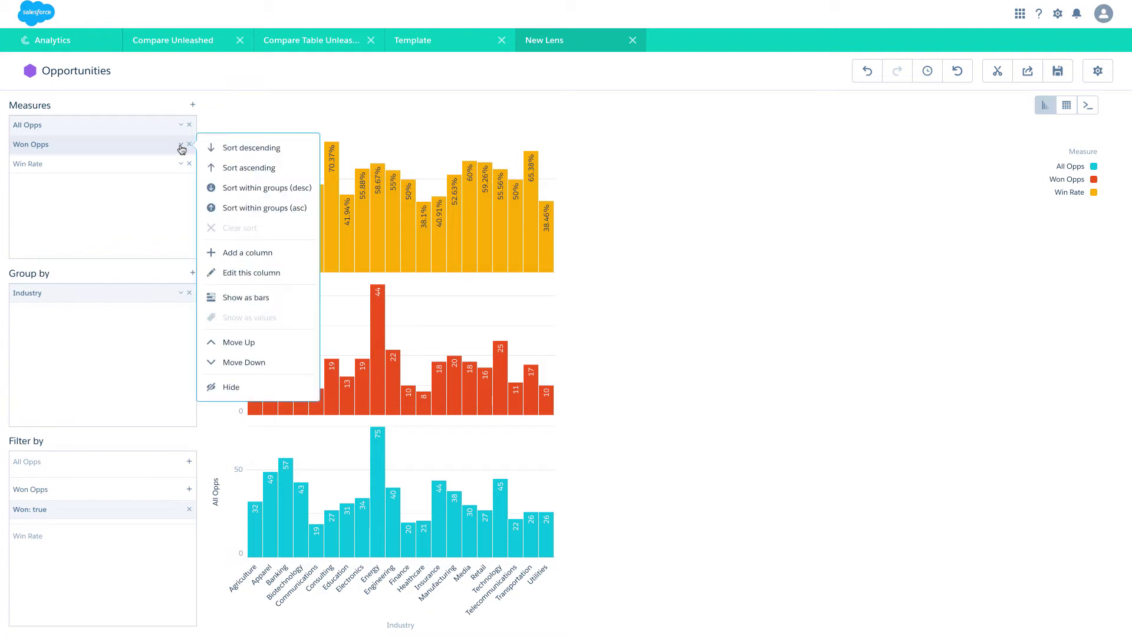
{"action": "left_click", "coordinate": [299, 387]}
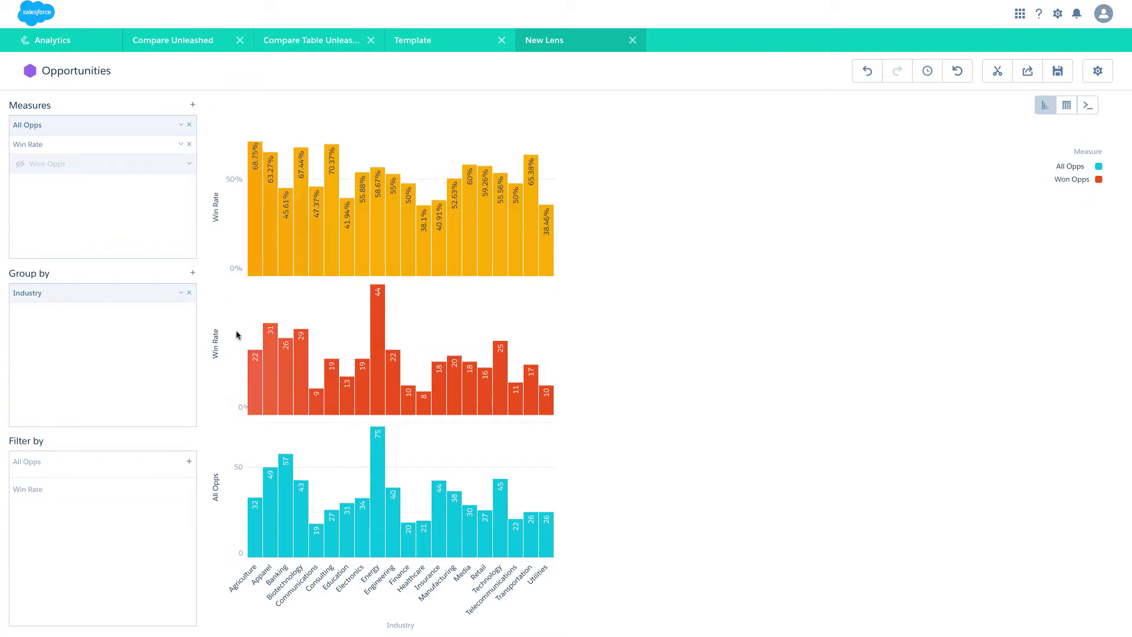
{"action": "left_click", "coordinate": [182, 124]}
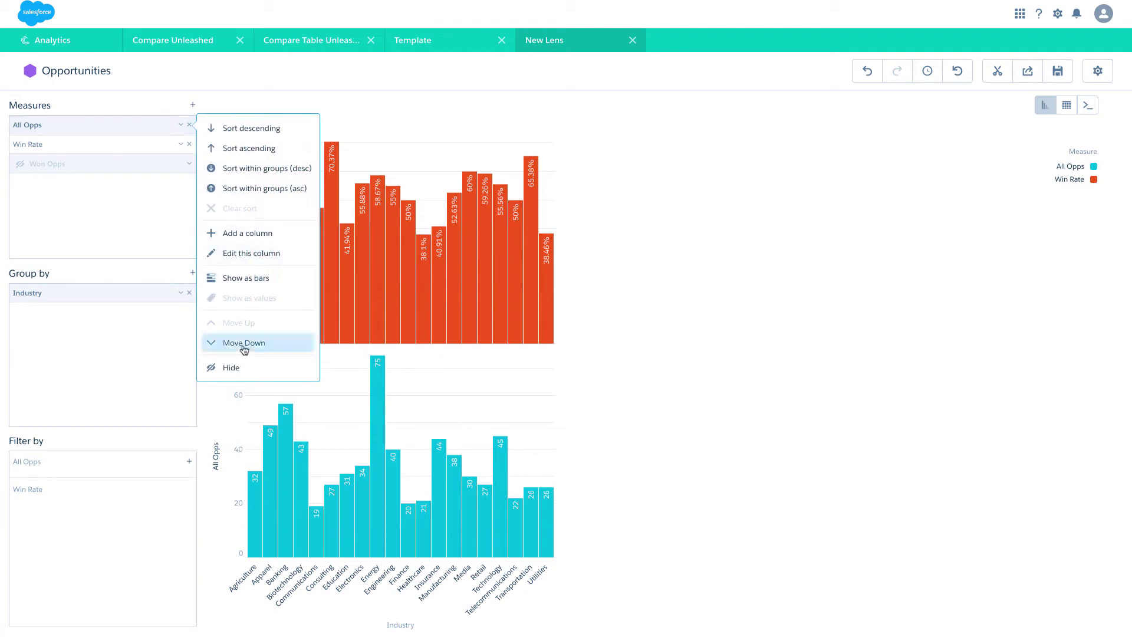
{"action": "left_click", "coordinate": [244, 367]}
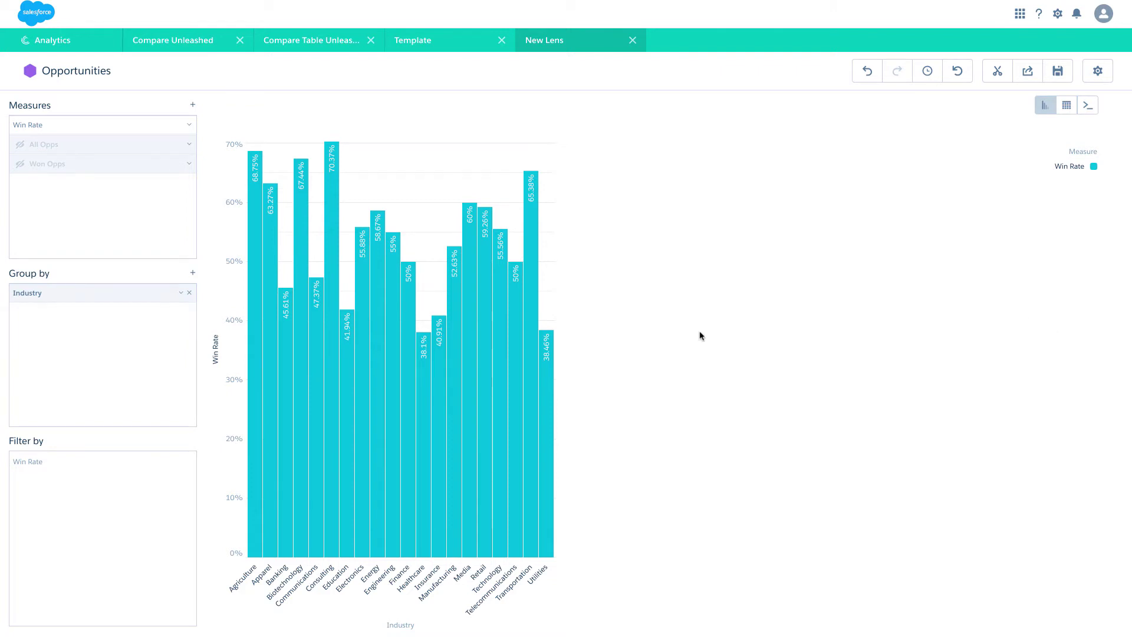
Switch the column chart back to a compare table
{"action": "mouse_move", "coordinate": [430, 366]}
{"action": "mouse_move", "coordinate": [1069, 112]}
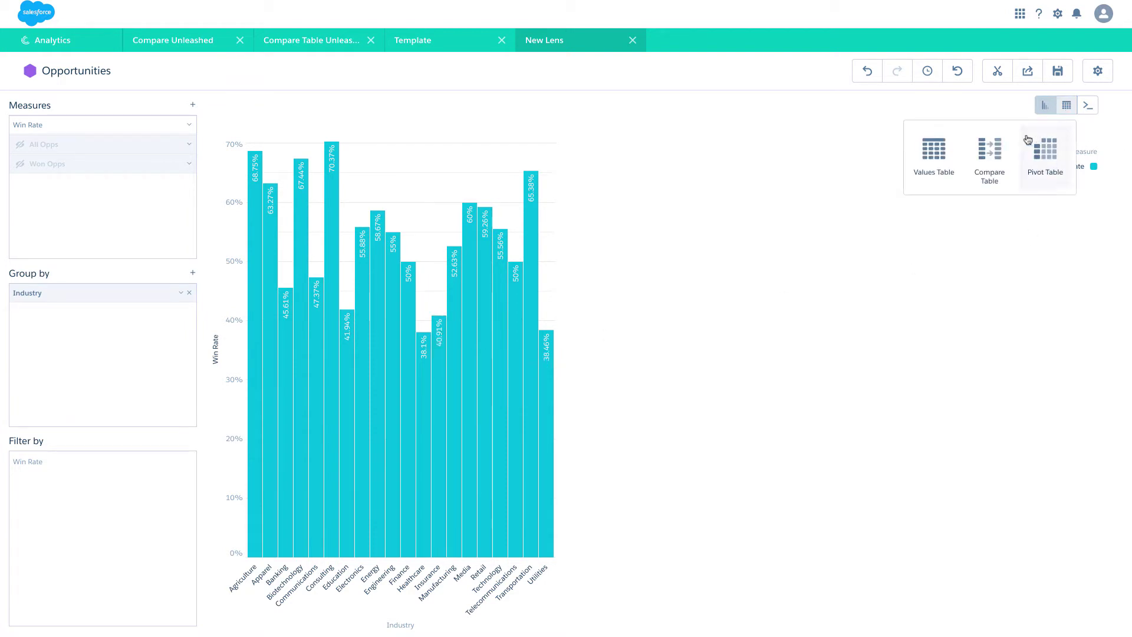
{"action": "left_click", "coordinate": [988, 151]}
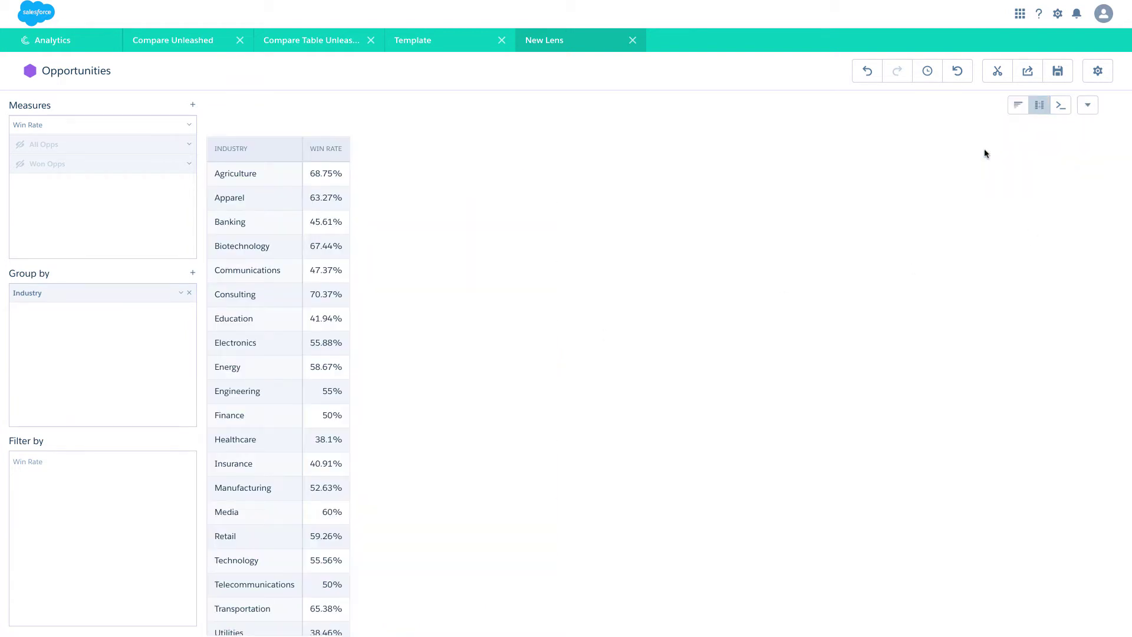
Try to edit the Win Rate column's formula with the other measures hidden, and close the column editor
{"action": "left_click", "coordinate": [189, 126]}
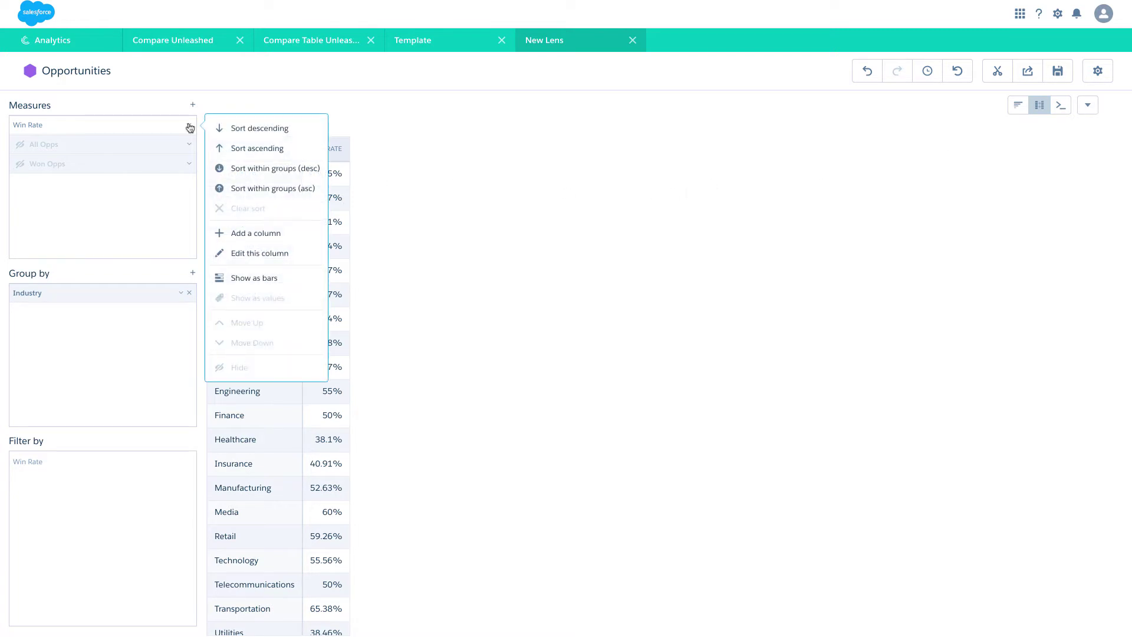
{"action": "left_click", "coordinate": [249, 253]}
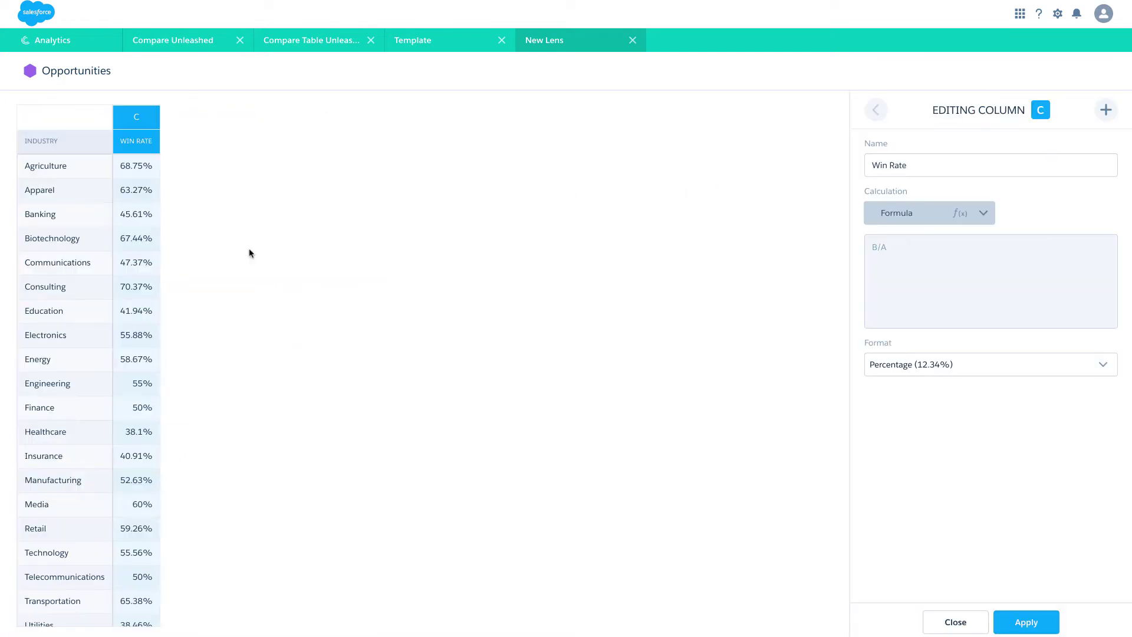
{"action": "triple_click", "coordinate": [938, 259]}
{"action": "left_click", "coordinate": [977, 629]}
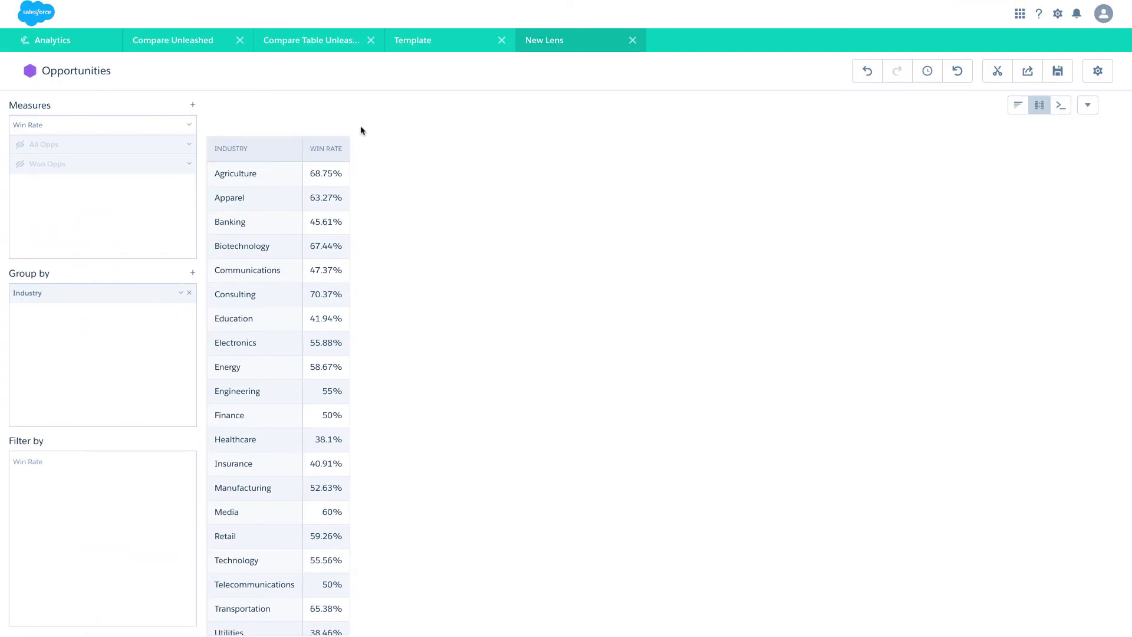
Unhide the All Opps measure and open the Win Rate column for editing
{"action": "left_click", "coordinate": [189, 151]}
{"action": "left_click", "coordinate": [239, 394]}
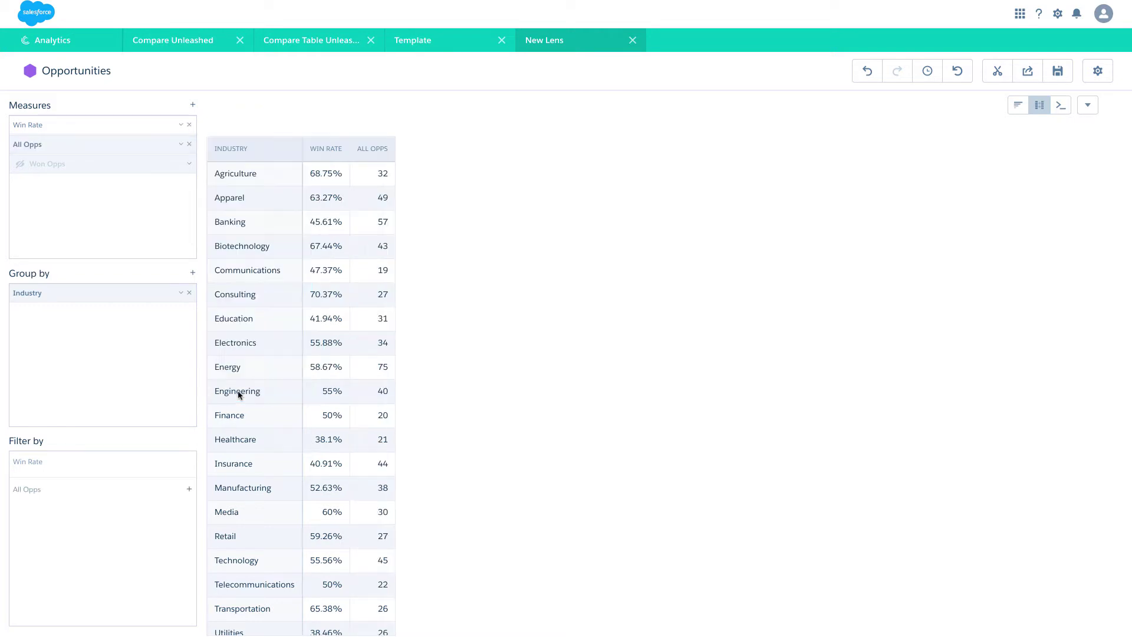
{"action": "left_click", "coordinate": [181, 125]}
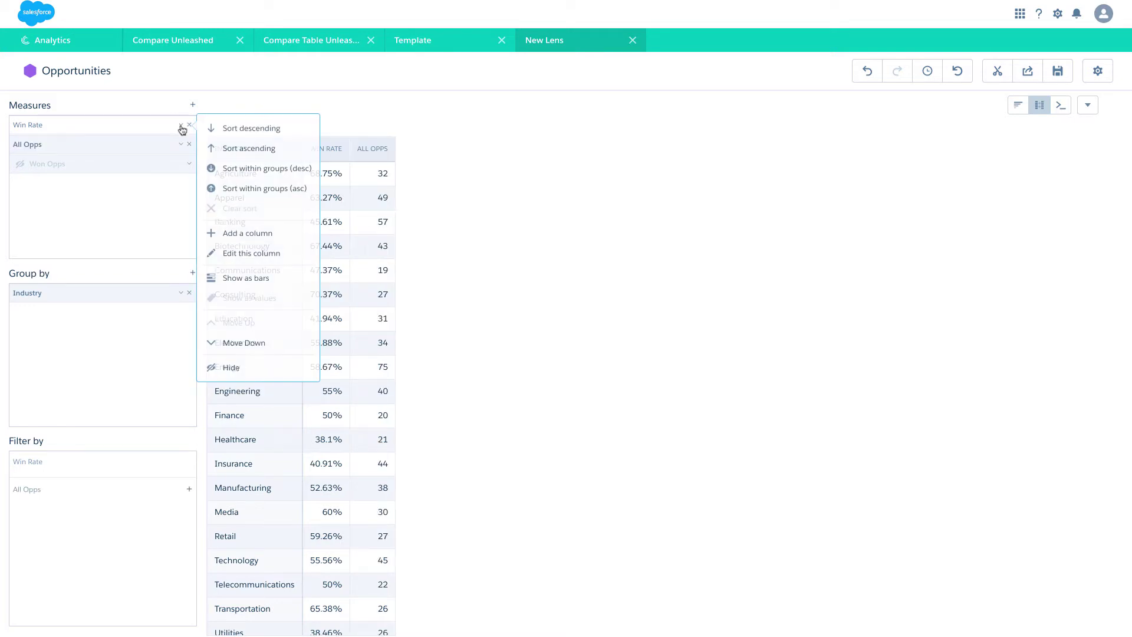
{"action": "left_click", "coordinate": [253, 253]}
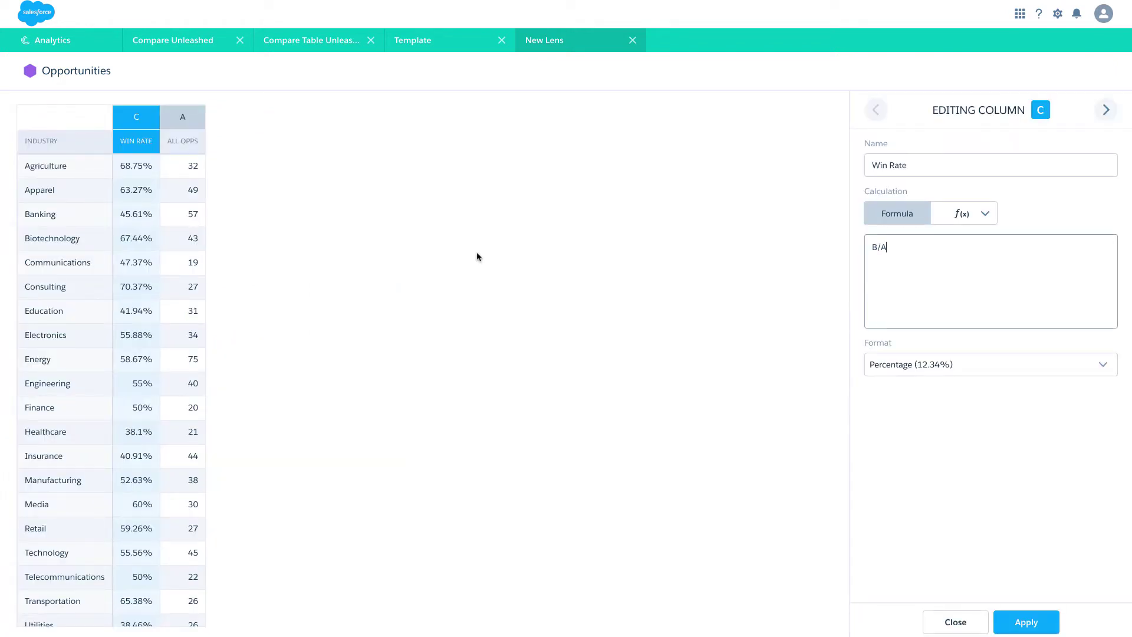
Change the Win Rate formula to round(B/A, 1) and apply it
{"action": "left_click", "coordinate": [877, 246]}
{"action": "type", "text": "round("}
{"action": "left_click", "coordinate": [913, 247]}
{"action": "type", "text": ", 1)"}
{"action": "left_click", "coordinate": [1029, 614]}
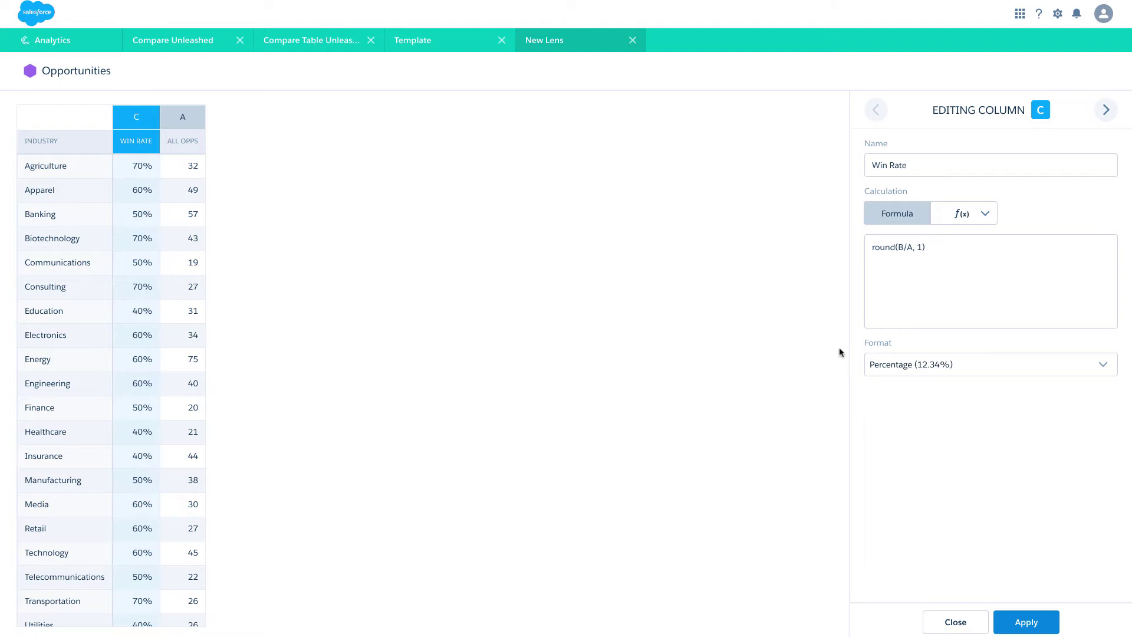
Set the Win Rate column's format to Number (1,234) and apply it
{"action": "left_click", "coordinate": [918, 361]}
{"action": "left_click", "coordinate": [928, 386]}
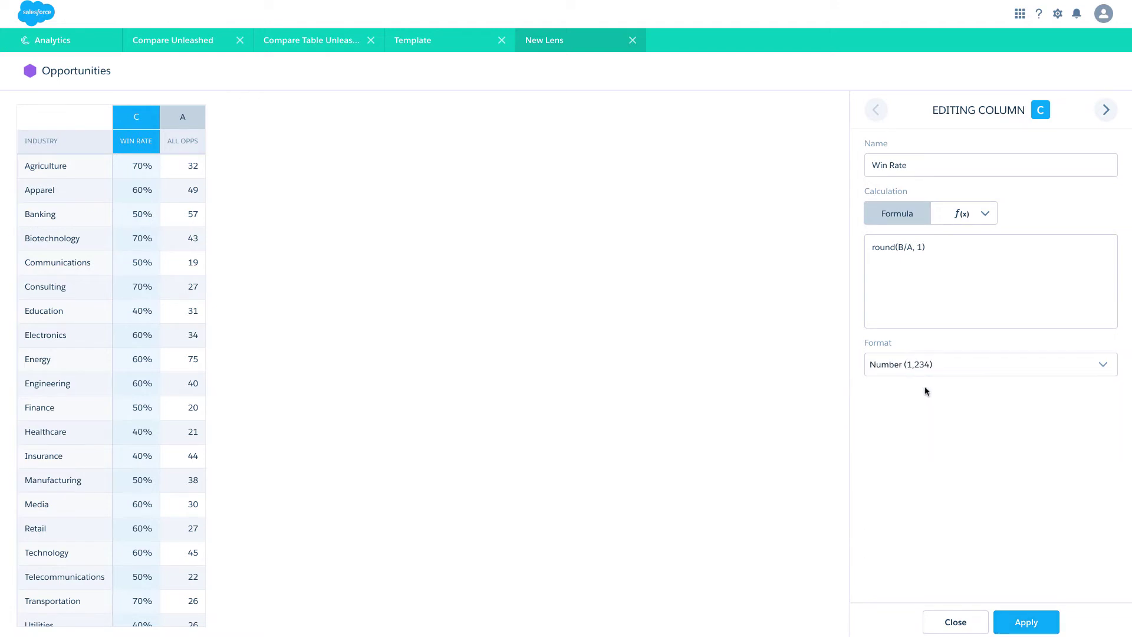
{"action": "left_click", "coordinate": [1024, 624]}
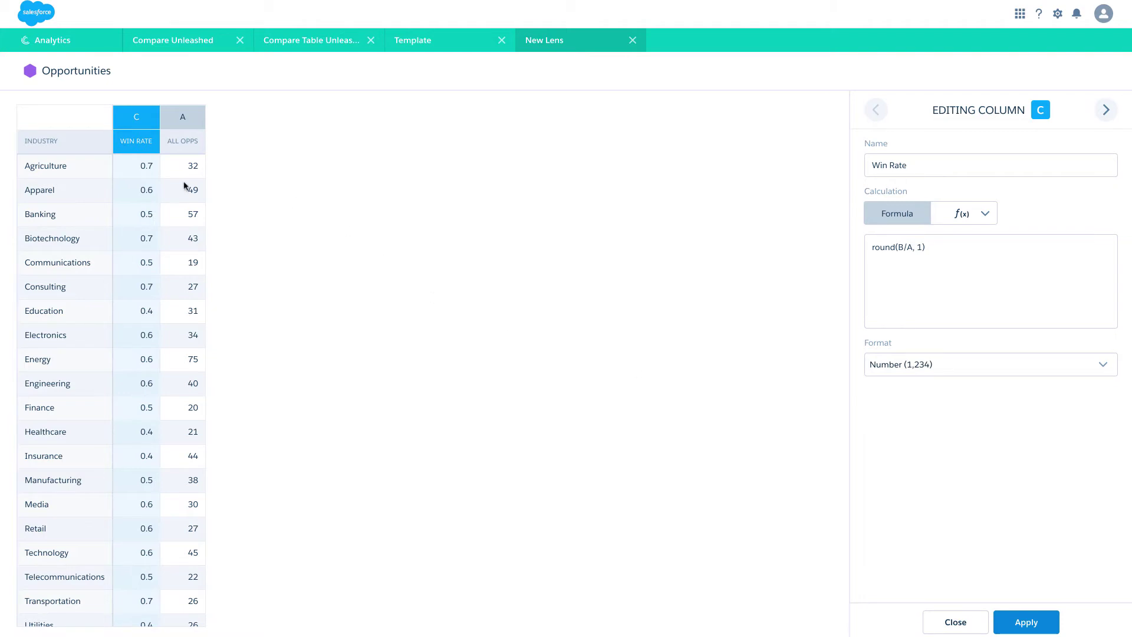
Remove the rounding from the Win Rate formula, leaving B/A, and apply it
{"action": "left_click_drag", "start_coordinate": [897, 246], "coordinate": [740, 250]}
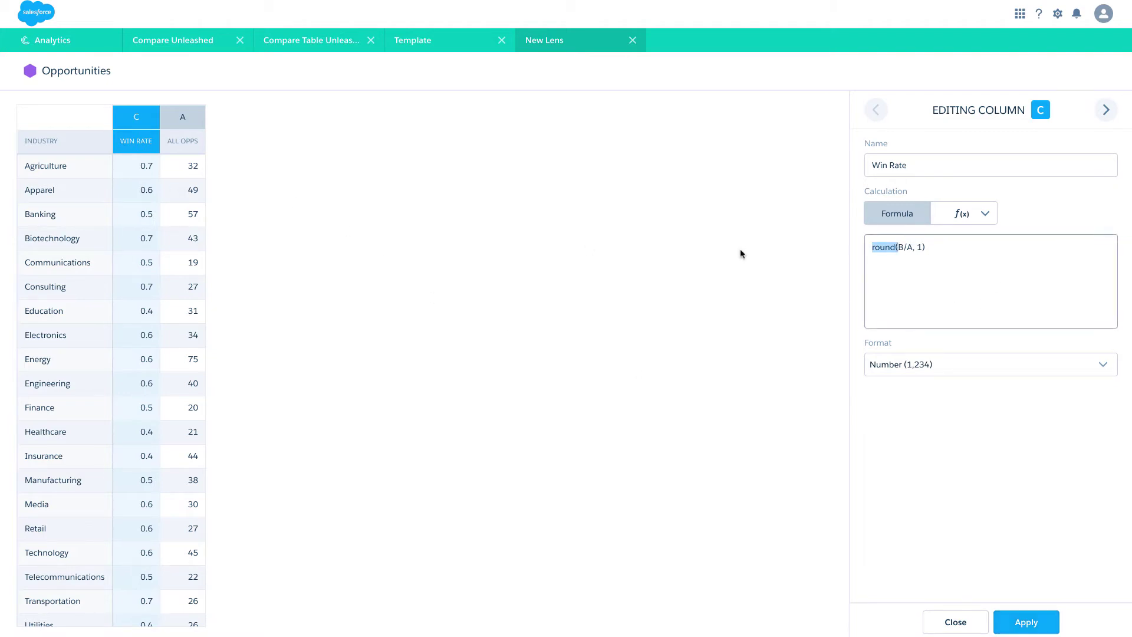
{"action": "key", "text": "BackSpace"}
{"action": "key", "text": "BackSpace"}
{"action": "key", "text": "BackSpace"}
{"action": "left_click", "coordinate": [1017, 623]}
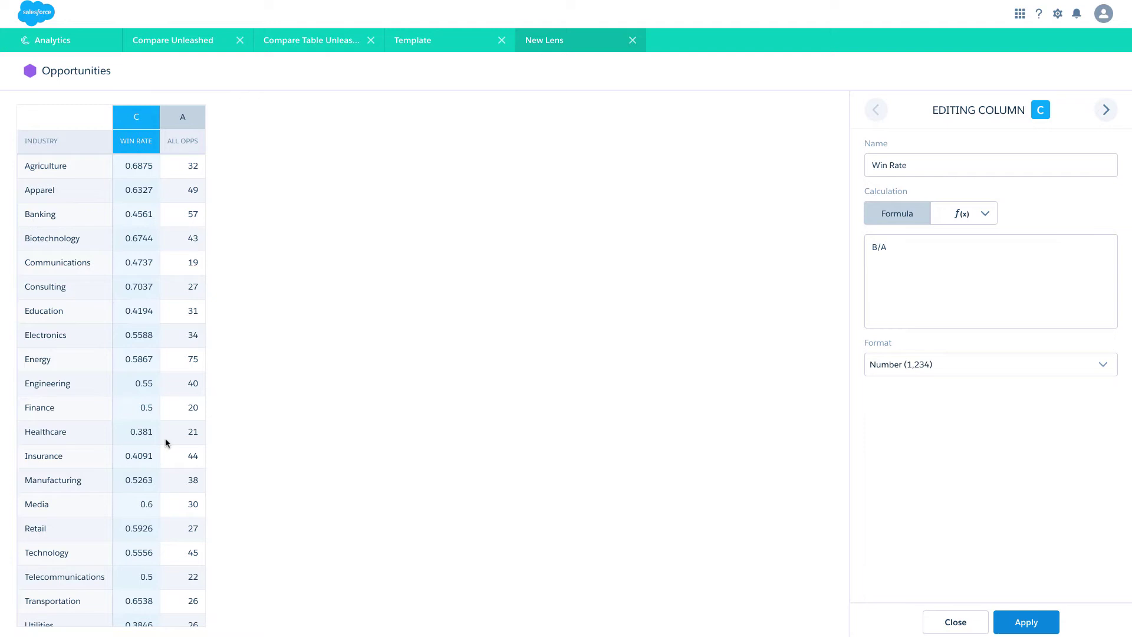
Set the Win Rate formula to round(B/A, 3) and apply it
{"action": "left_click", "coordinate": [1051, 369]}
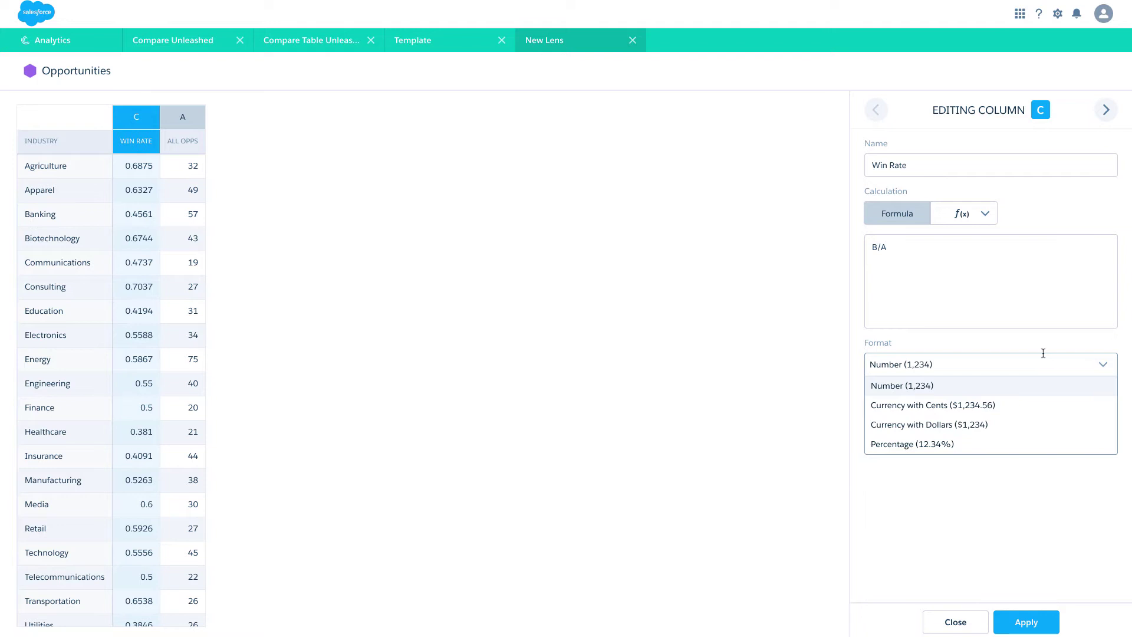
{"action": "left_click", "coordinate": [1028, 293]}
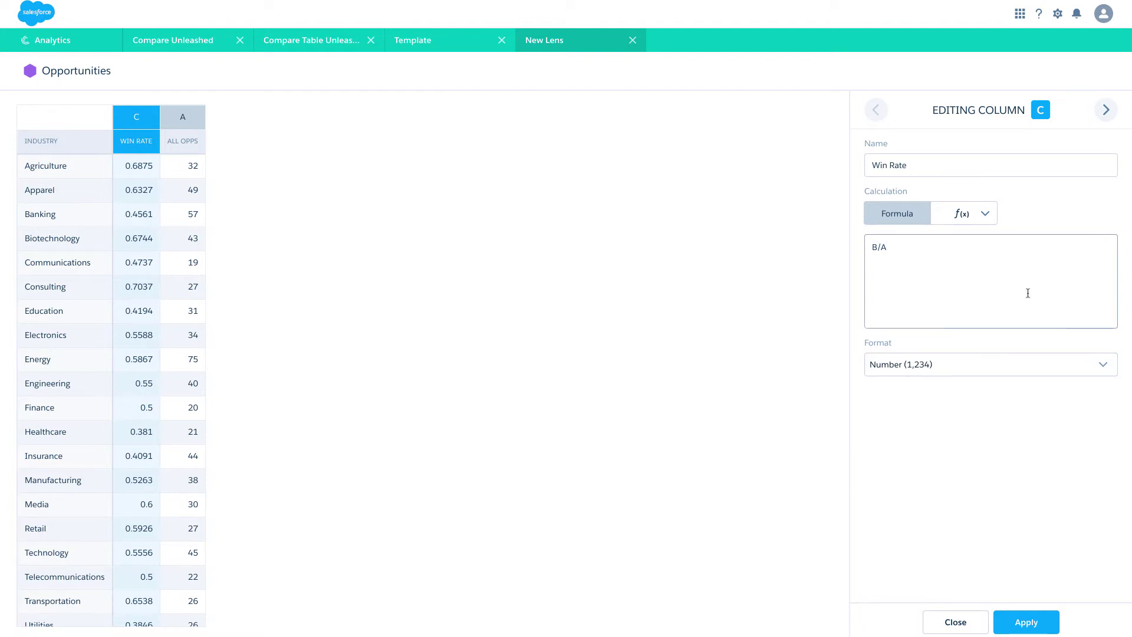
{"action": "key", "text": "Home"}
{"action": "type", "text": "round(B/A, 3)"}
{"action": "left_click", "coordinate": [1025, 626]}
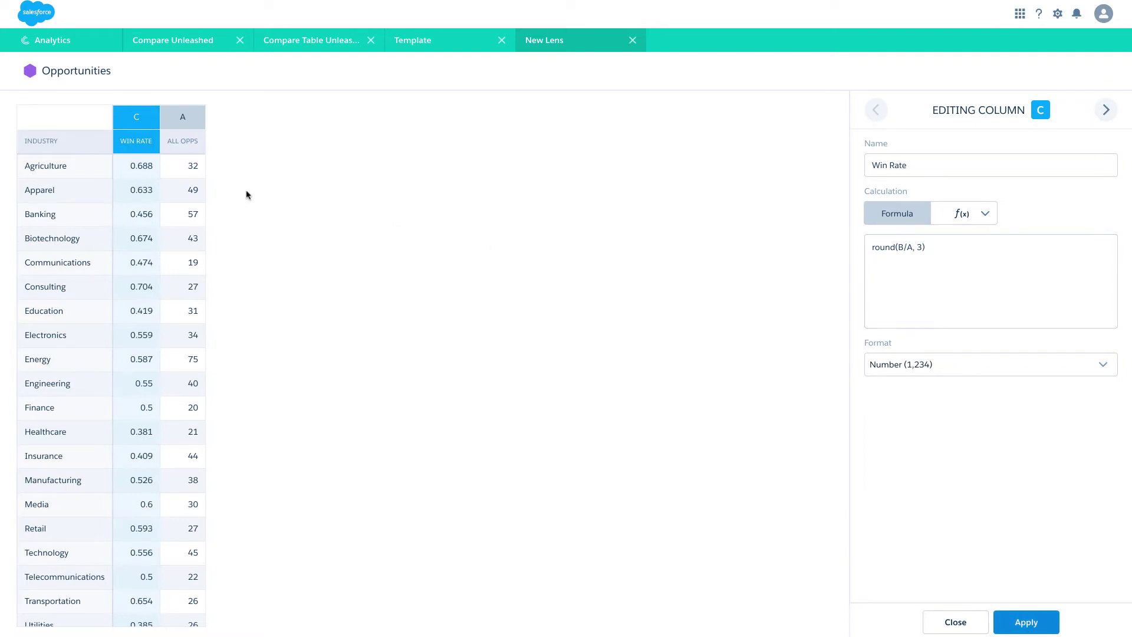
Format the Win Rate column as Percentage (12.34%), apply it and close the column editor
{"action": "left_click", "coordinate": [1022, 364]}
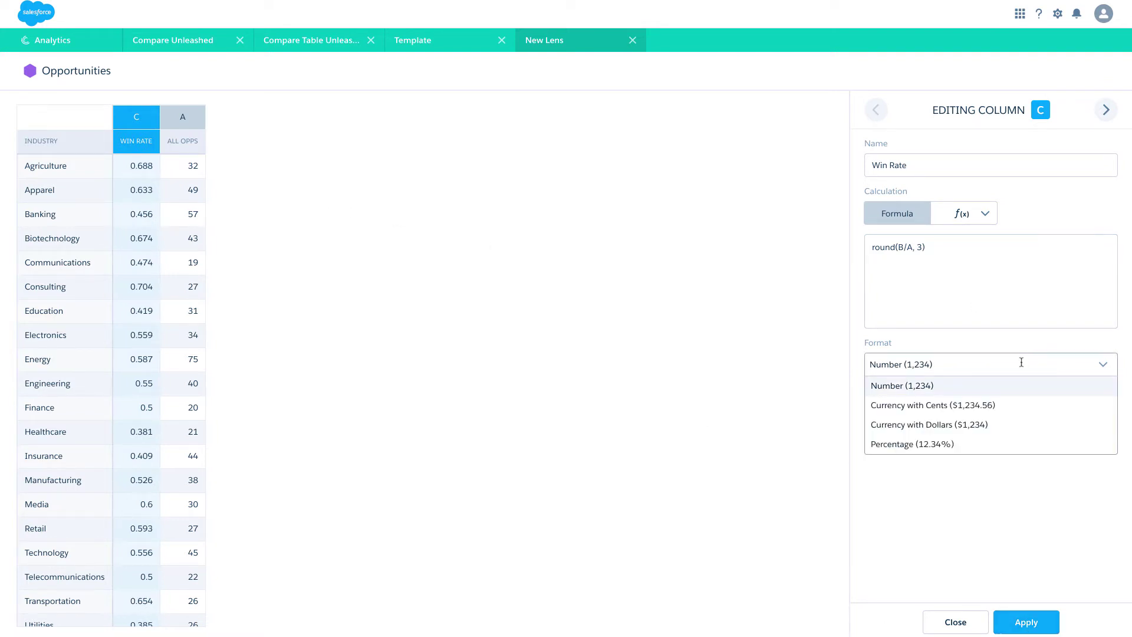
{"action": "left_click", "coordinate": [996, 452]}
{"action": "left_click", "coordinate": [1051, 622]}
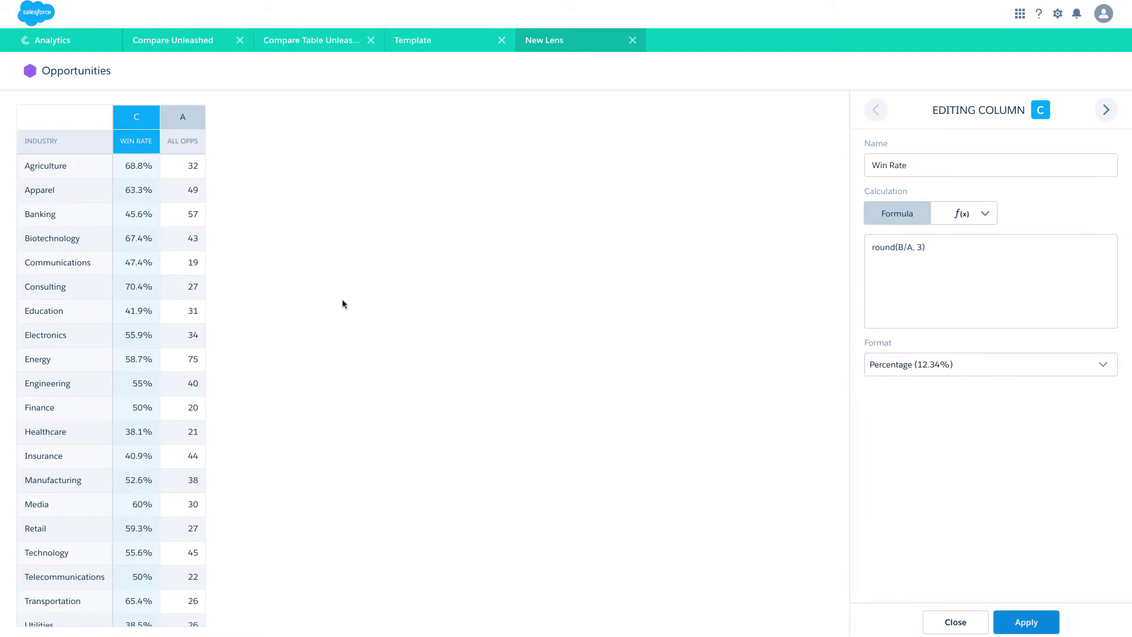
{"action": "left_click", "coordinate": [956, 622]}
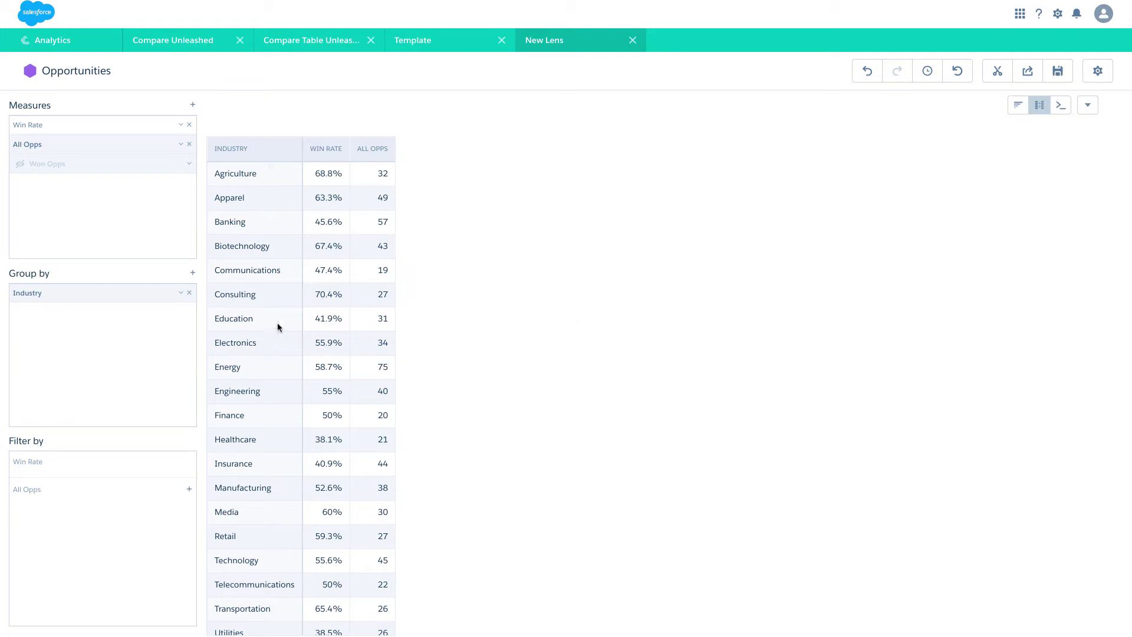
Replace the Industry grouping with Close Date by Year-Month
{"action": "left_click", "coordinate": [133, 294]}
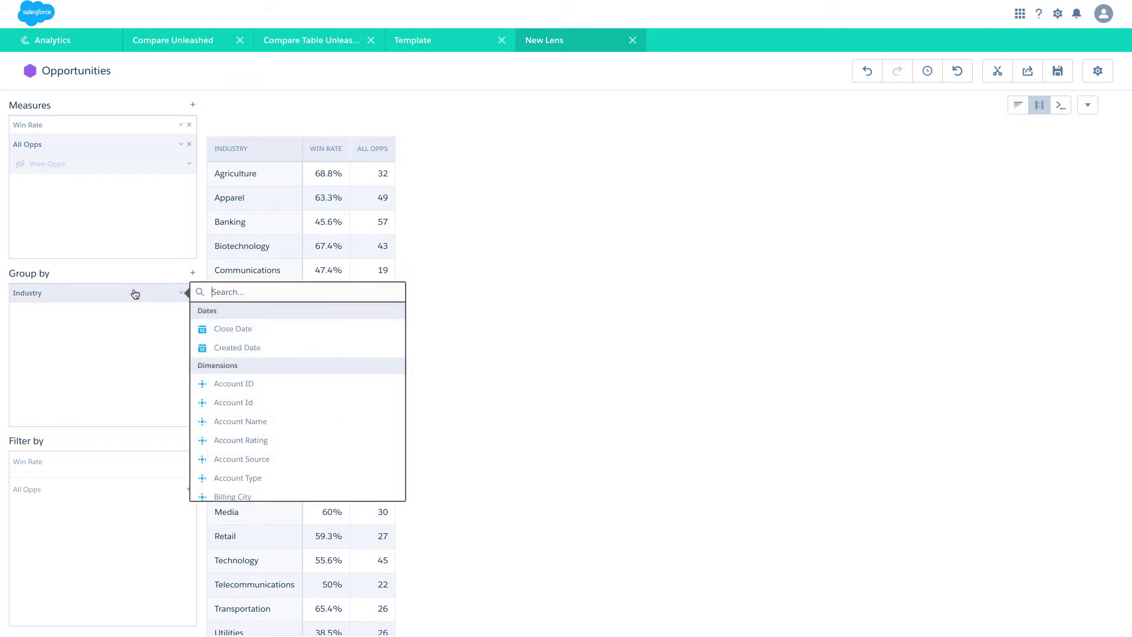
{"action": "left_click", "coordinate": [252, 328]}
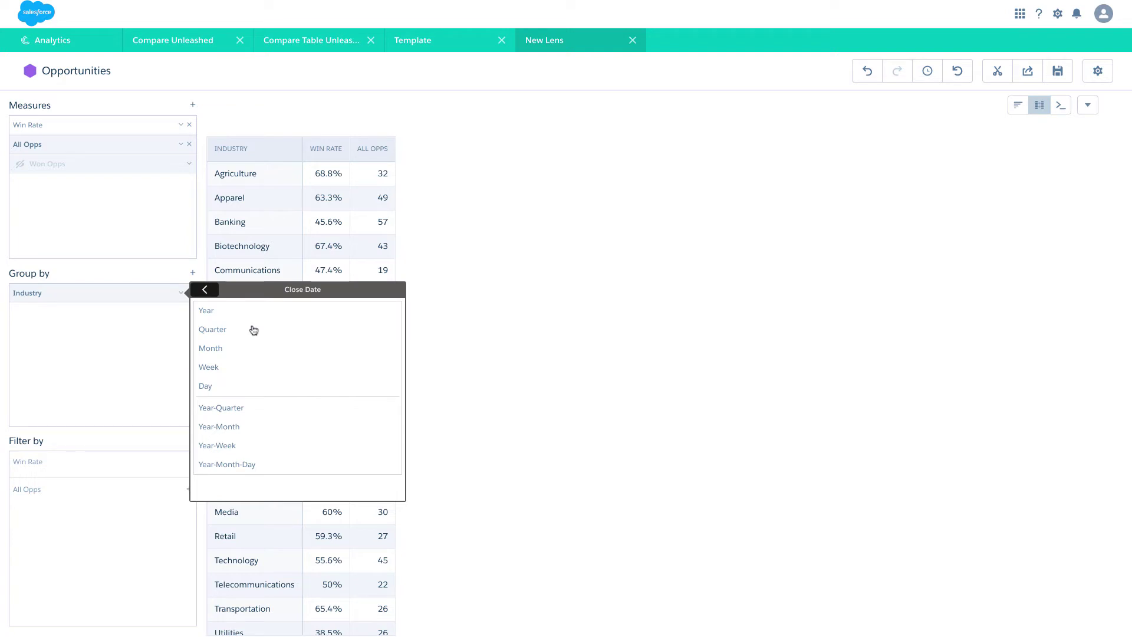
{"action": "left_click", "coordinate": [251, 427]}
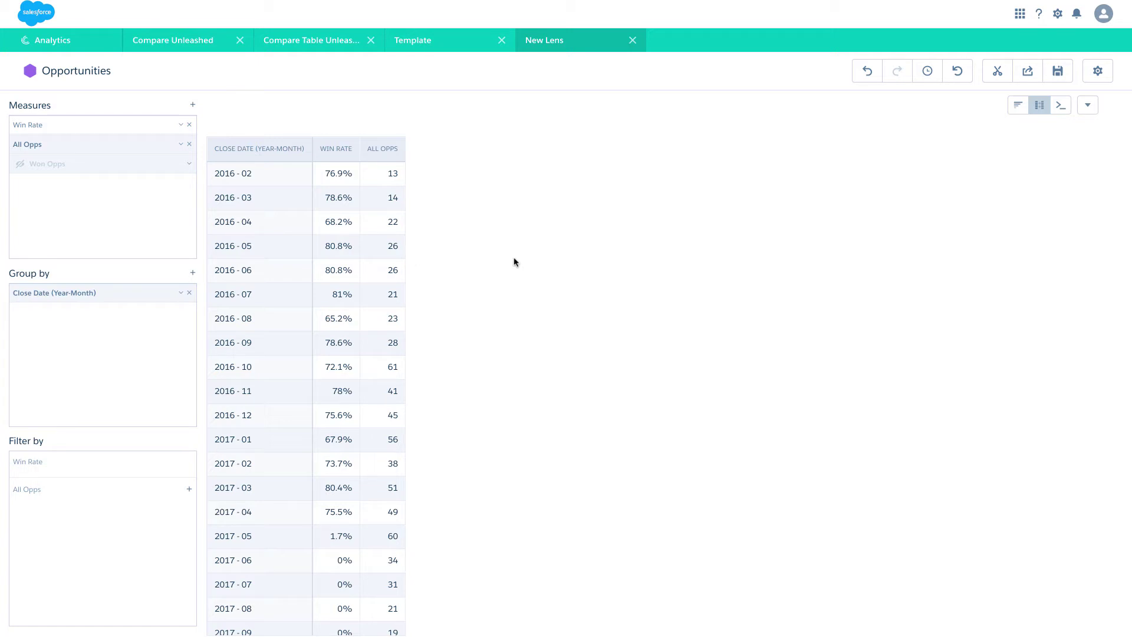
Show the results as a column chart, and change that chart to a combo chart
{"action": "left_click", "coordinate": [1016, 107]}
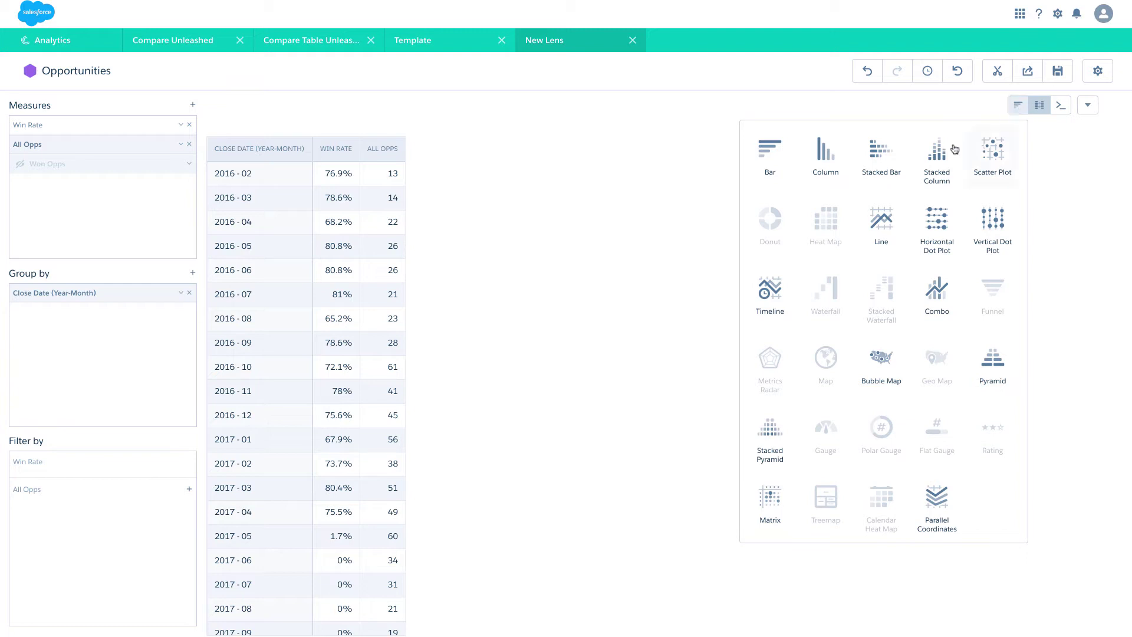
{"action": "left_click", "coordinate": [827, 163]}
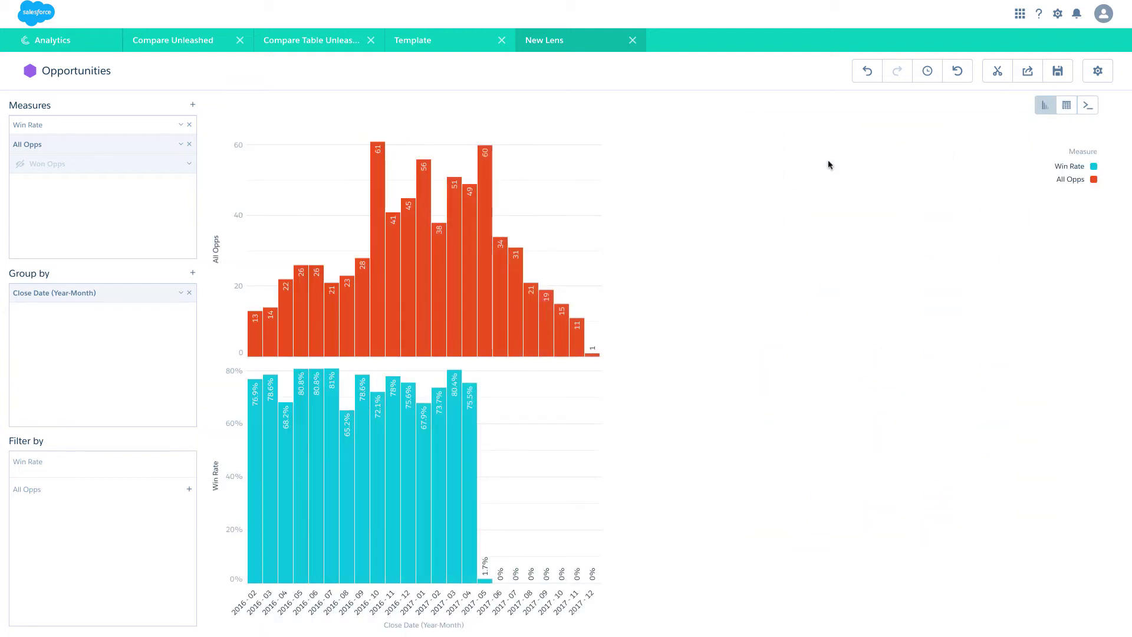
{"action": "left_click", "coordinate": [1049, 108]}
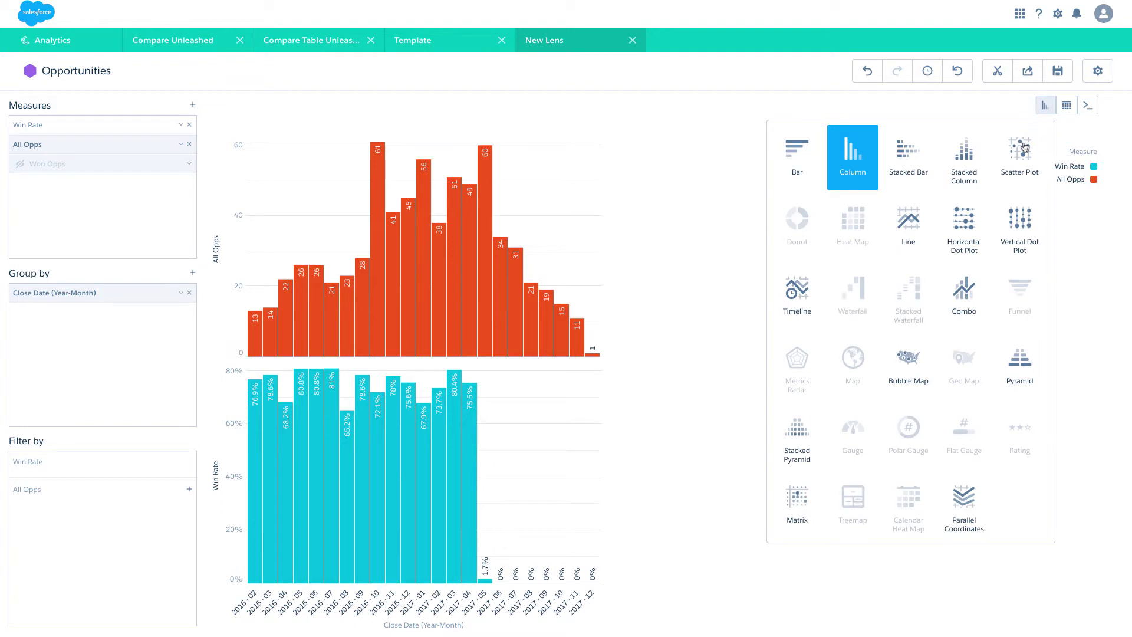
{"action": "left_click", "coordinate": [967, 289]}
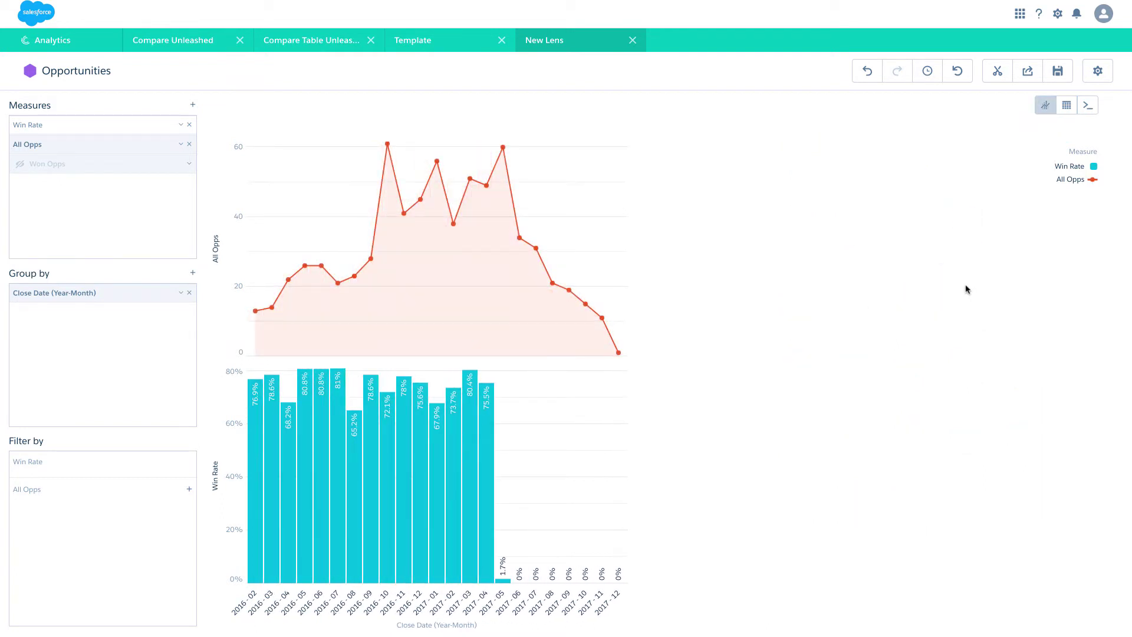
Move the All Opps measure above Win Rate so that it is charted as the columns
{"action": "left_click", "coordinate": [181, 144]}
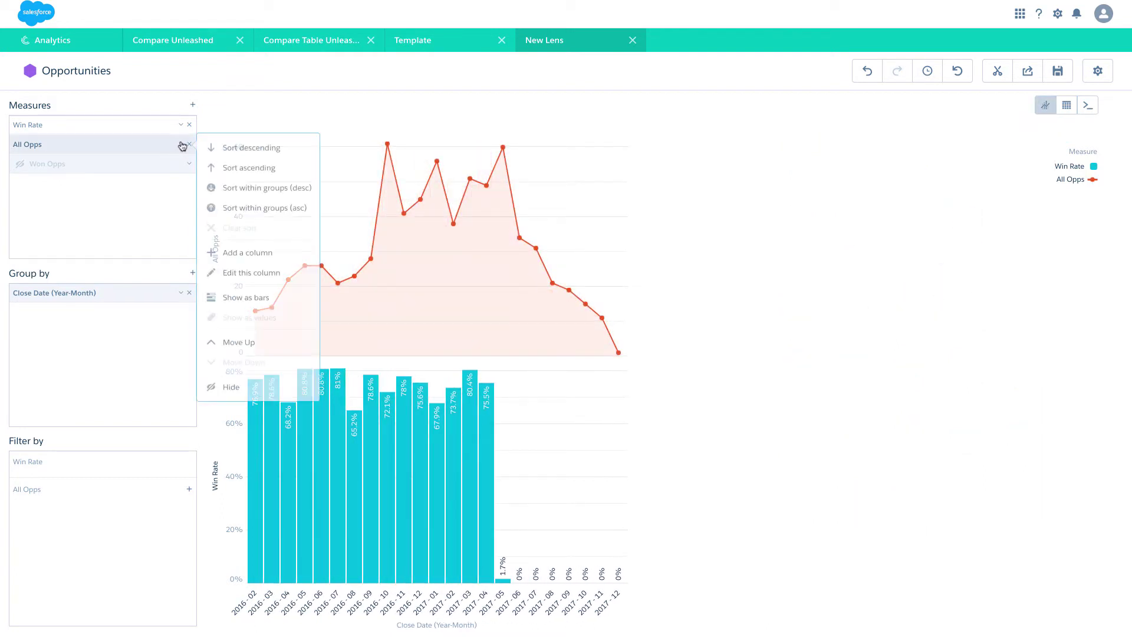
{"action": "left_click", "coordinate": [274, 342]}
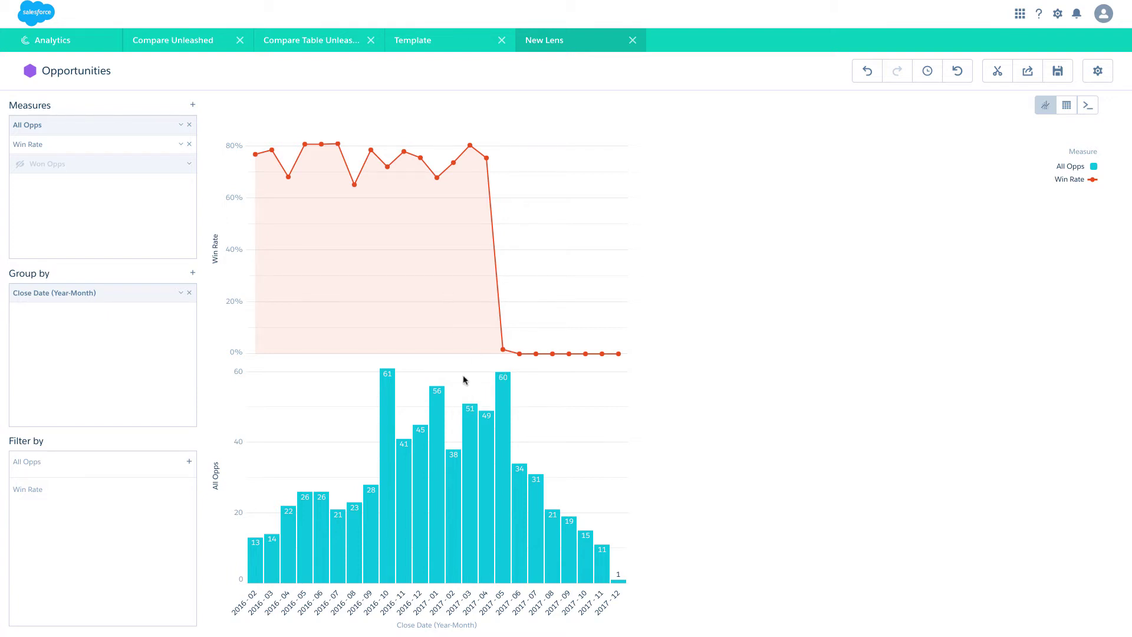
Set the combo chart's axis mode to Dual Axis and its auto fit to Fit, and close the chart properties
{"action": "left_click", "coordinate": [1098, 71]}
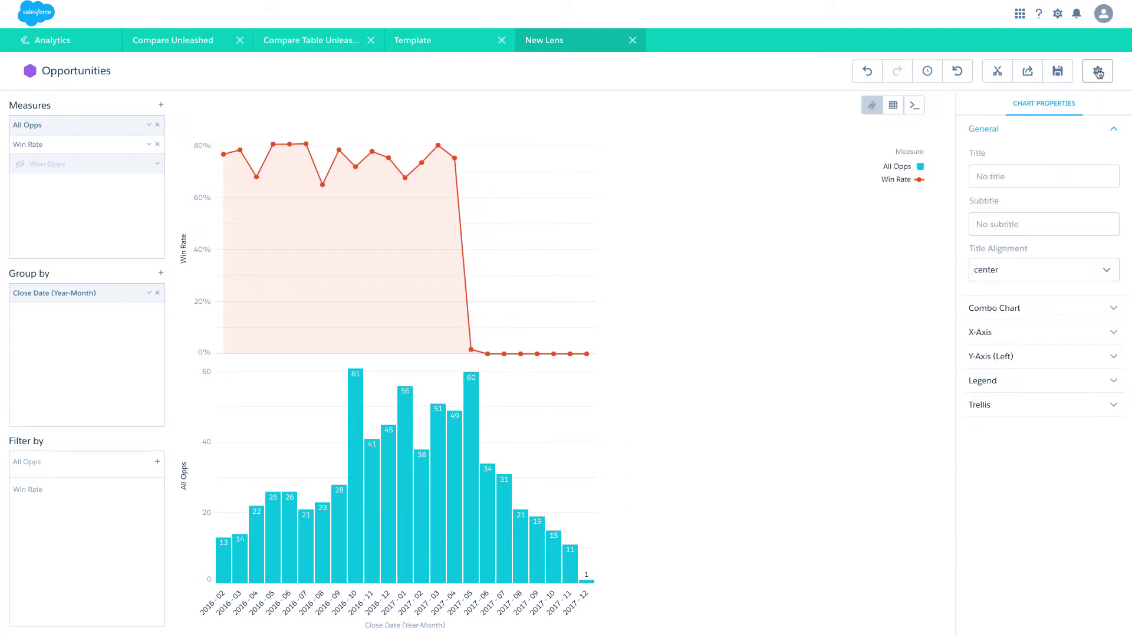
{"action": "left_click", "coordinate": [1020, 316]}
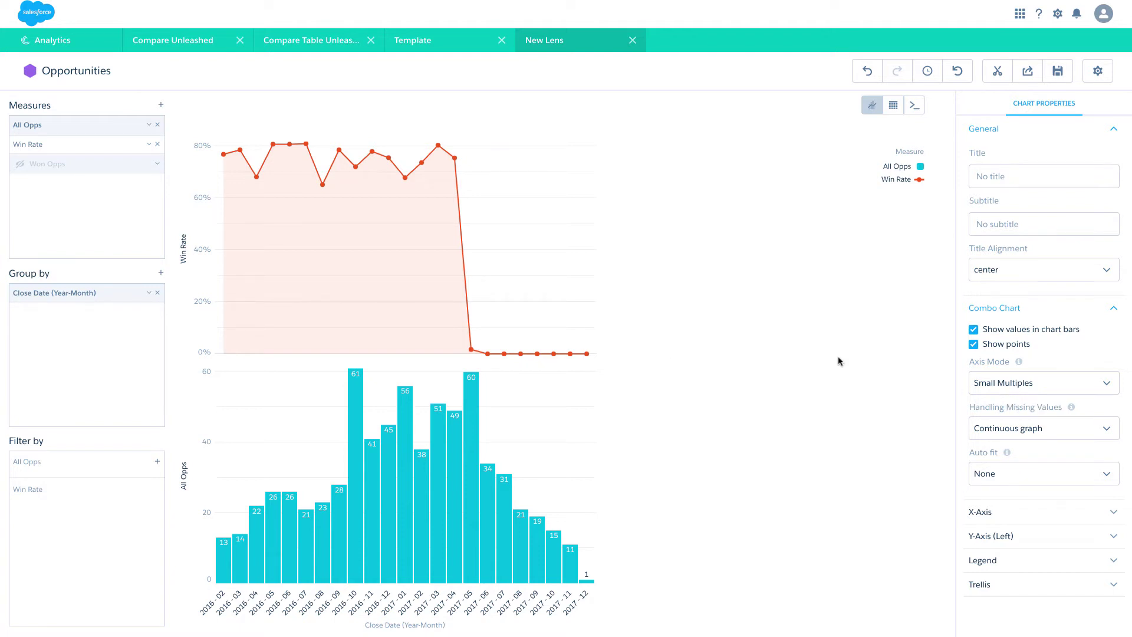
{"action": "left_click", "coordinate": [1005, 394]}
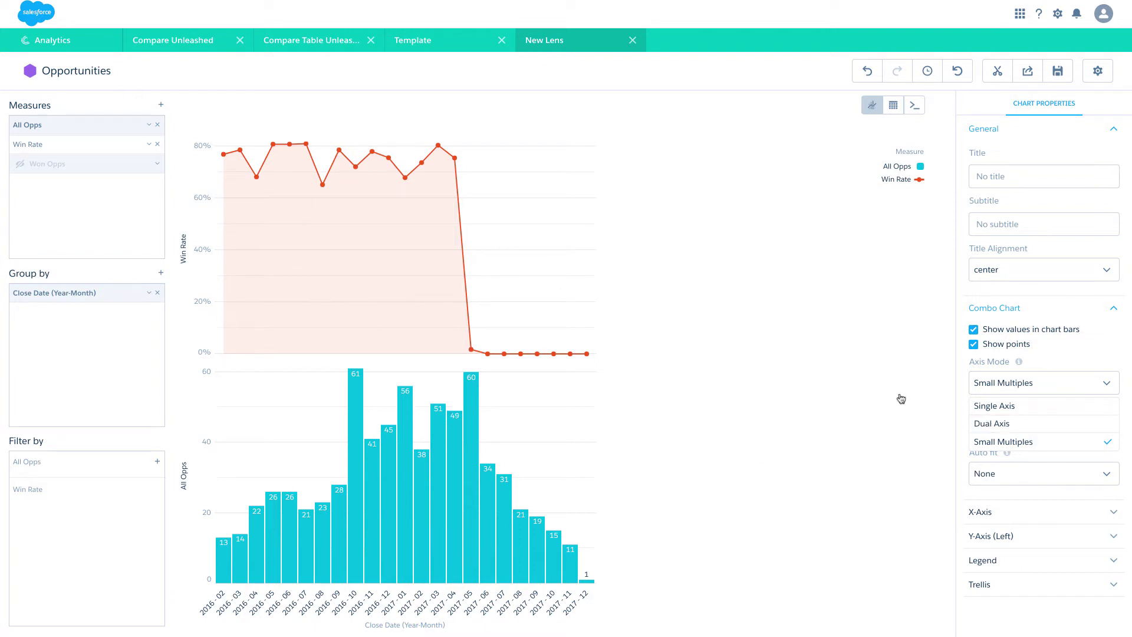
{"action": "left_click", "coordinate": [1069, 423]}
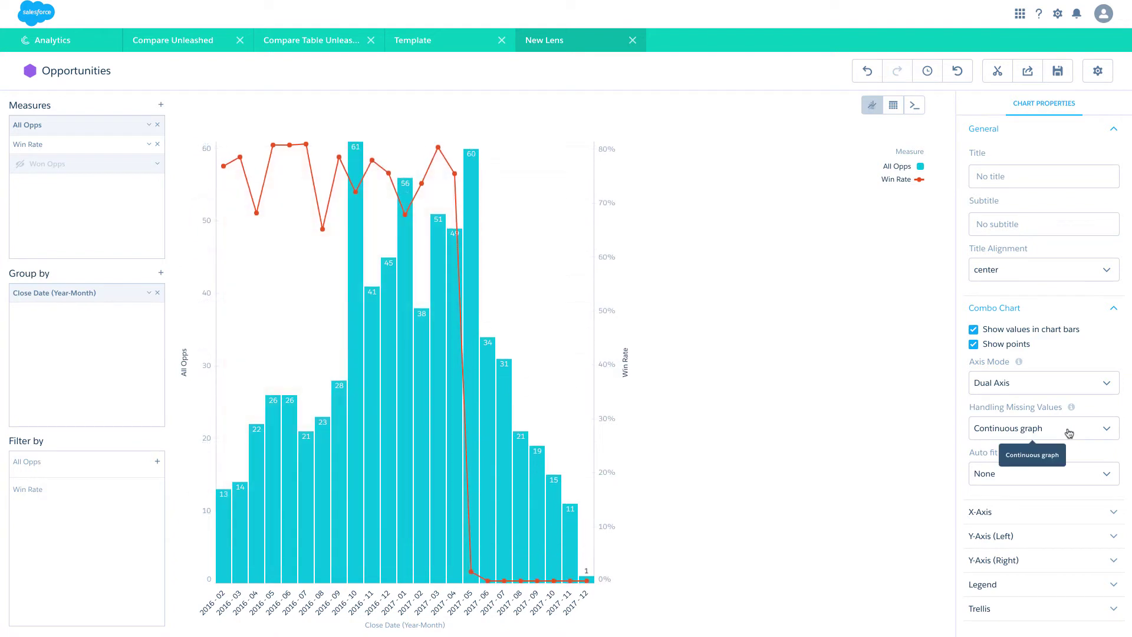
{"action": "left_click", "coordinate": [1069, 482]}
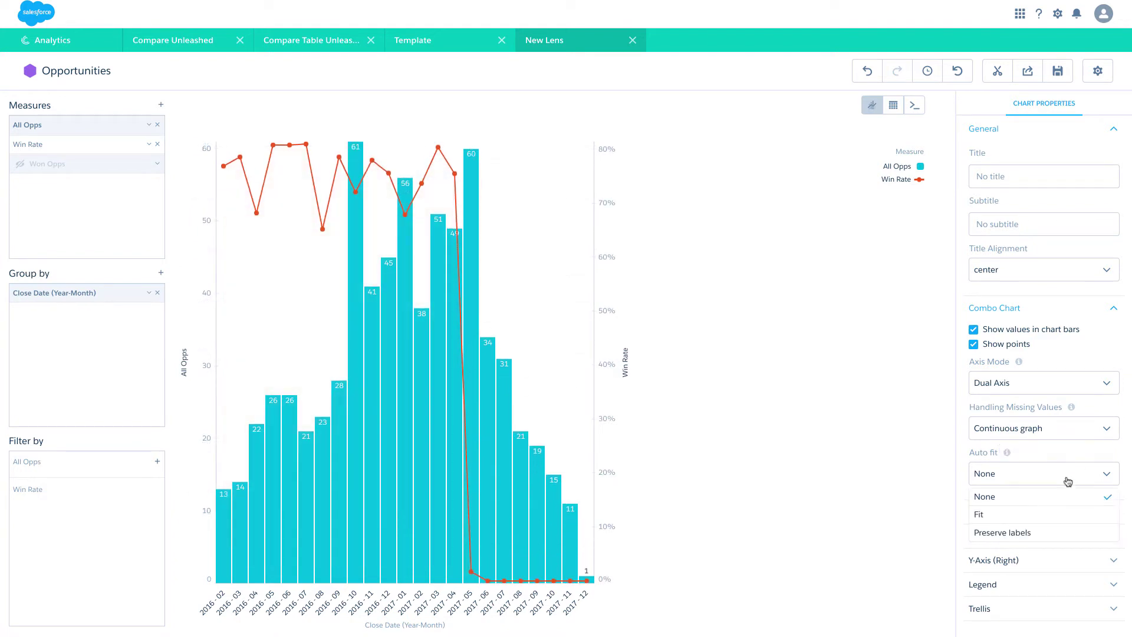
{"action": "left_click", "coordinate": [1062, 518]}
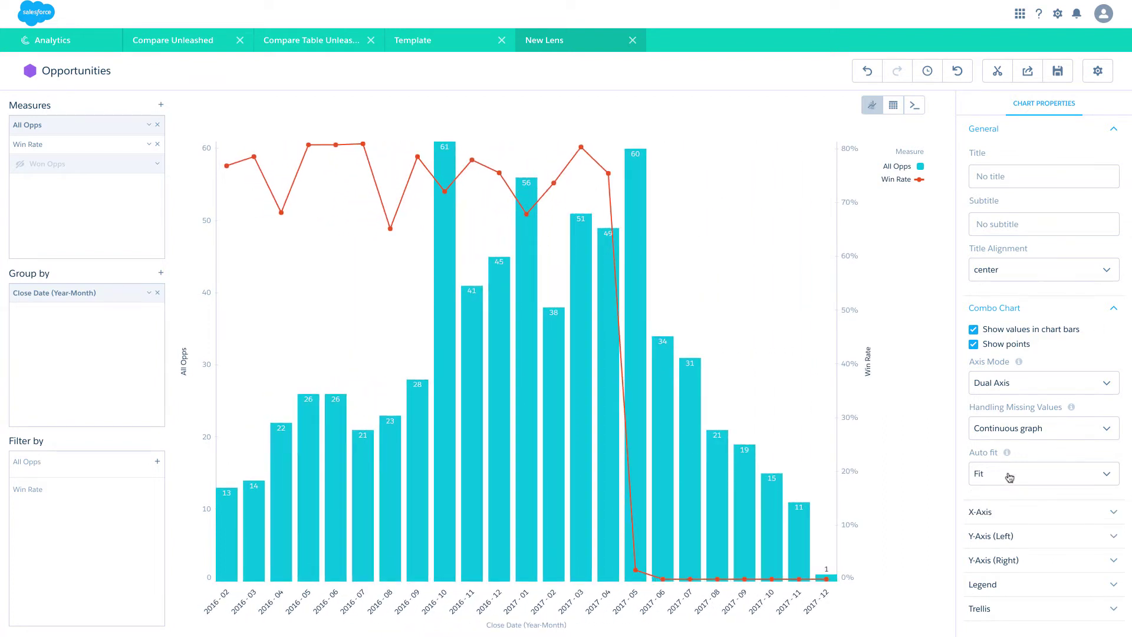
{"action": "left_click", "coordinate": [1098, 72]}
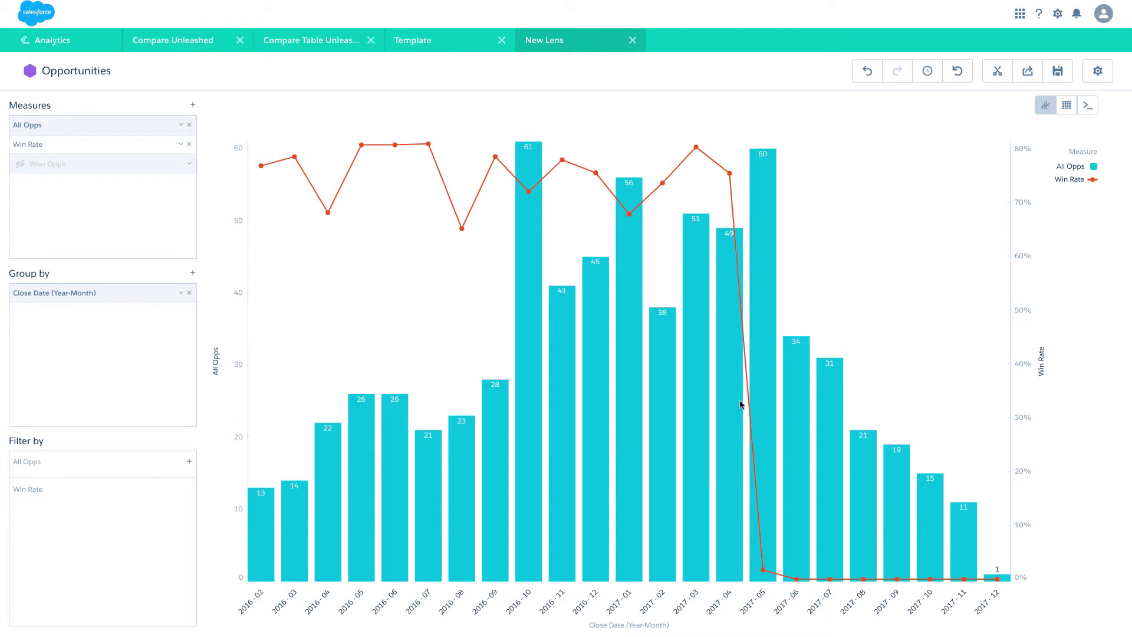
Switch the combo chart back to a compare table
{"action": "mouse_move", "coordinate": [732, 176]}
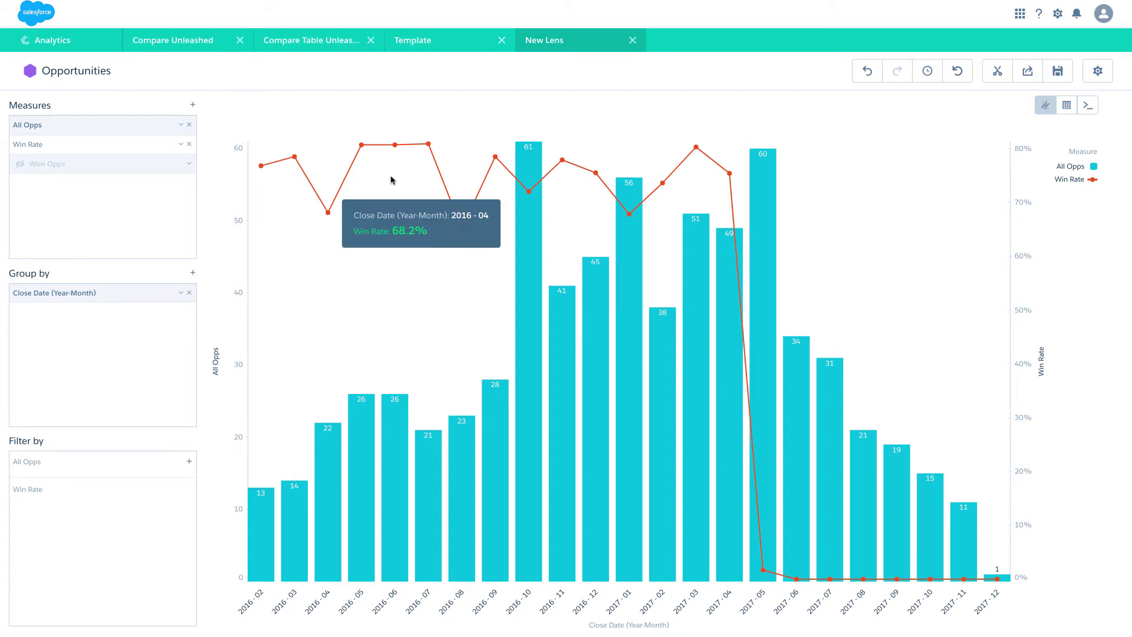
{"action": "mouse_move", "coordinate": [697, 149]}
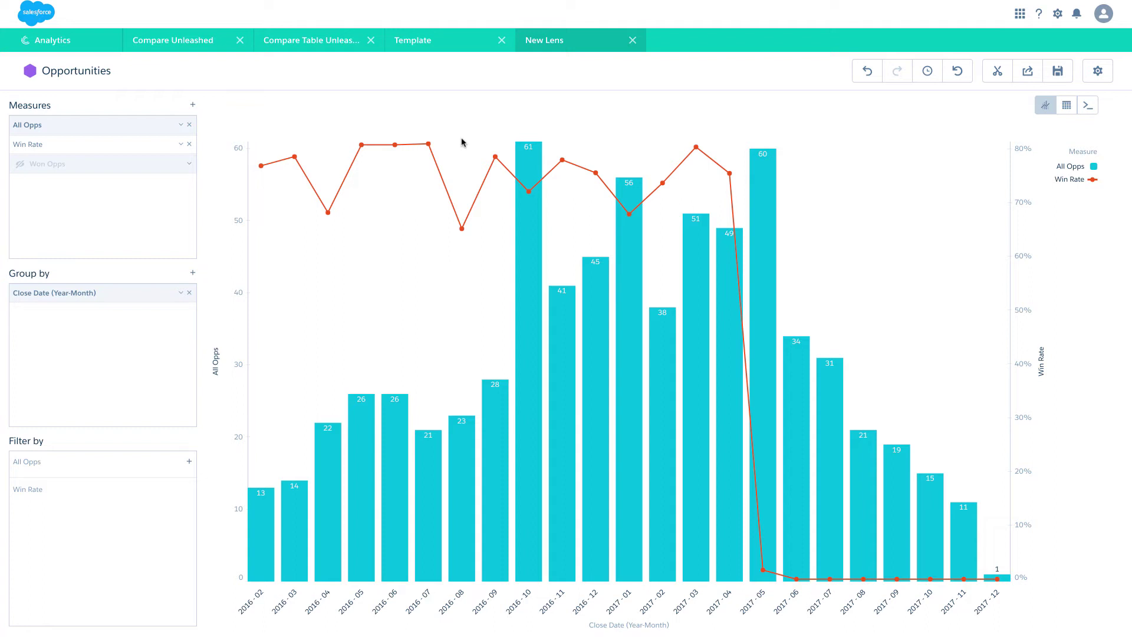
{"action": "mouse_move", "coordinate": [1066, 118]}
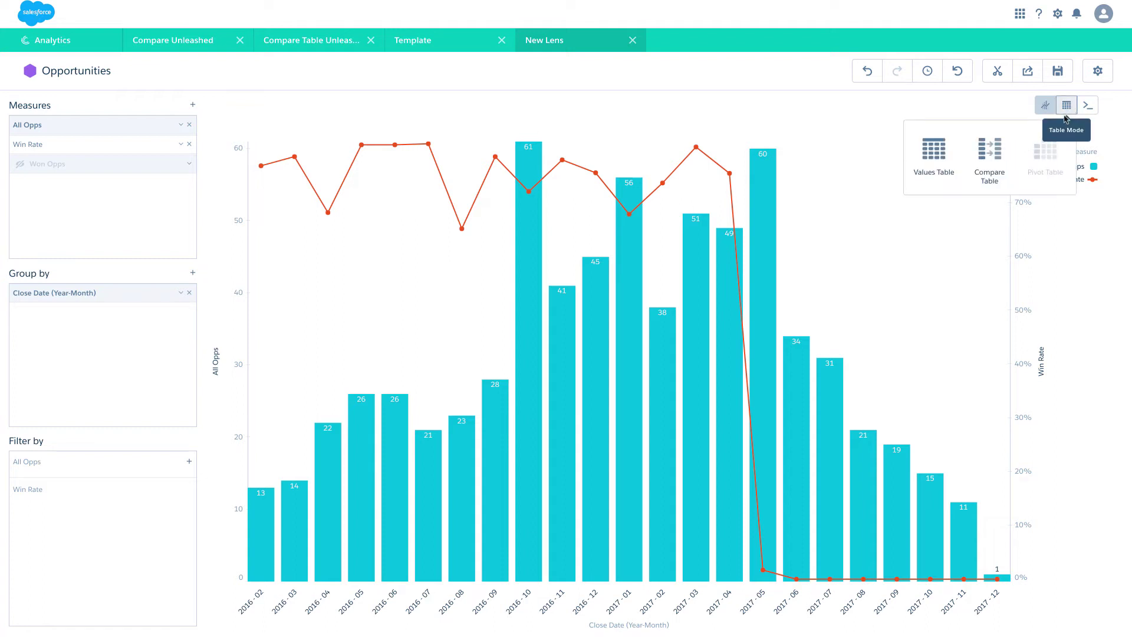
{"action": "left_click", "coordinate": [1000, 161]}
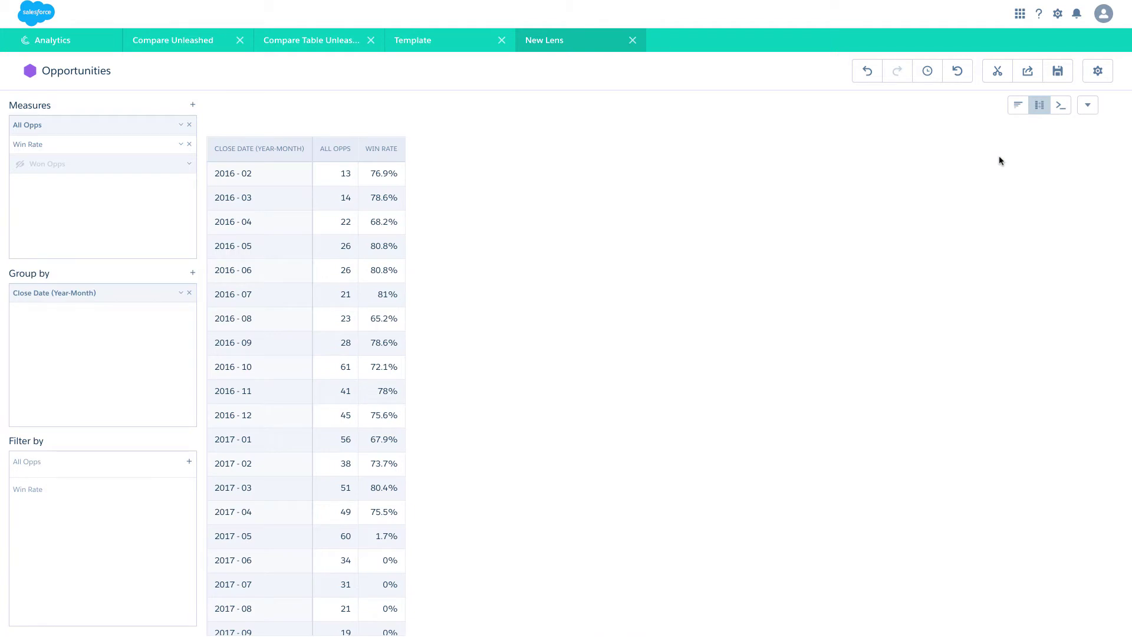
Unhide the Won Opps column and move Win Rate below it in the measures
{"action": "left_click", "coordinate": [188, 164]}
{"action": "left_click", "coordinate": [277, 406]}
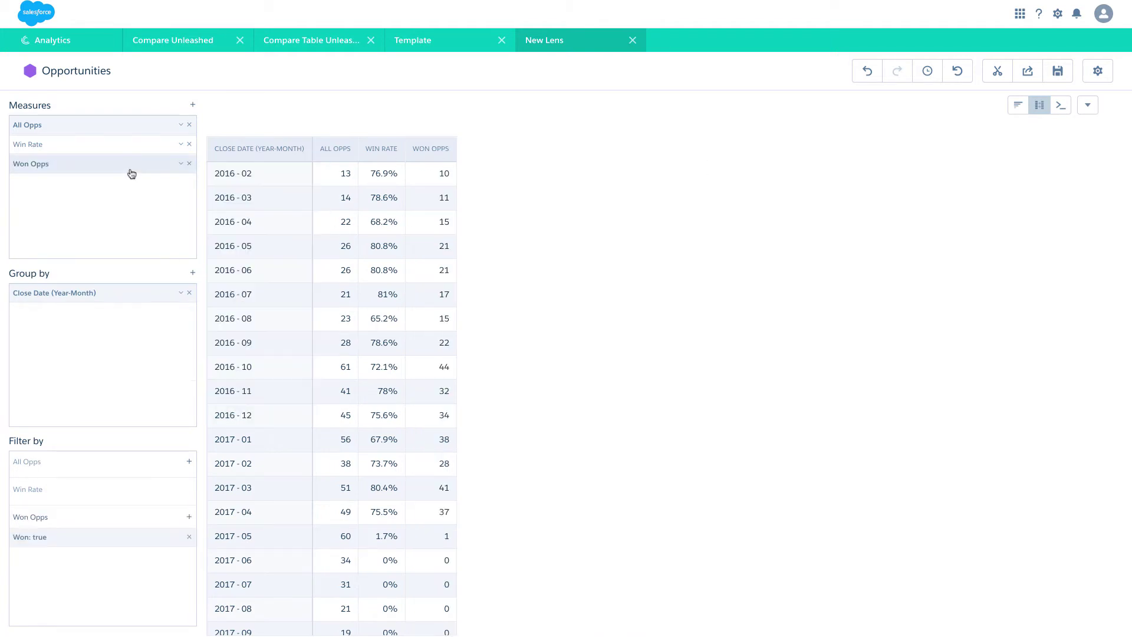
{"action": "left_click", "coordinate": [180, 145]}
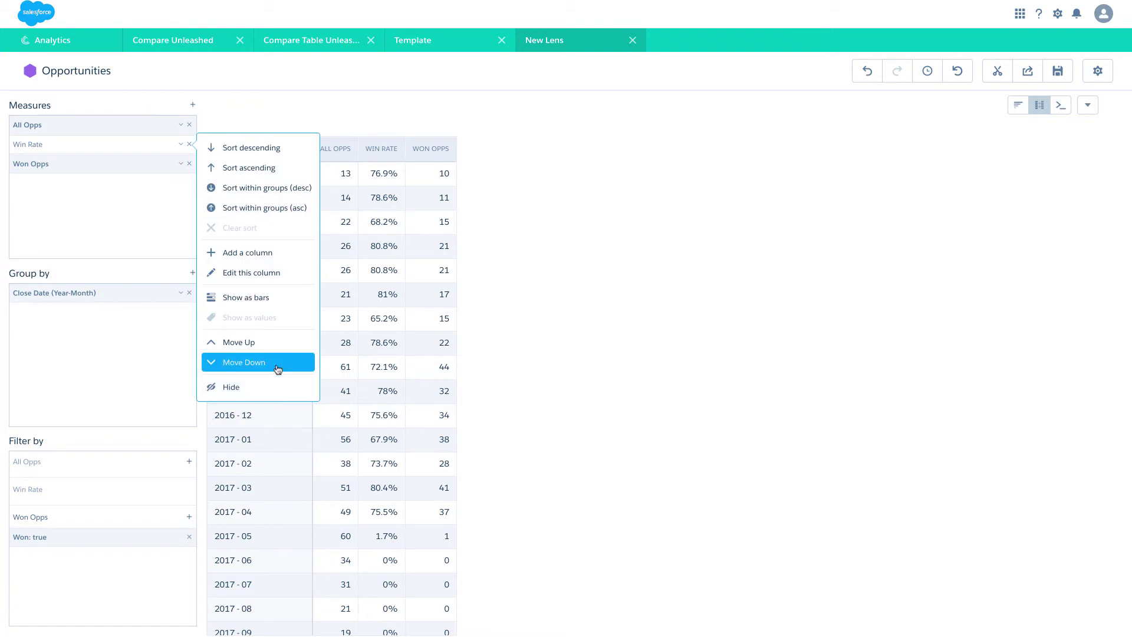
{"action": "left_click", "coordinate": [278, 367]}
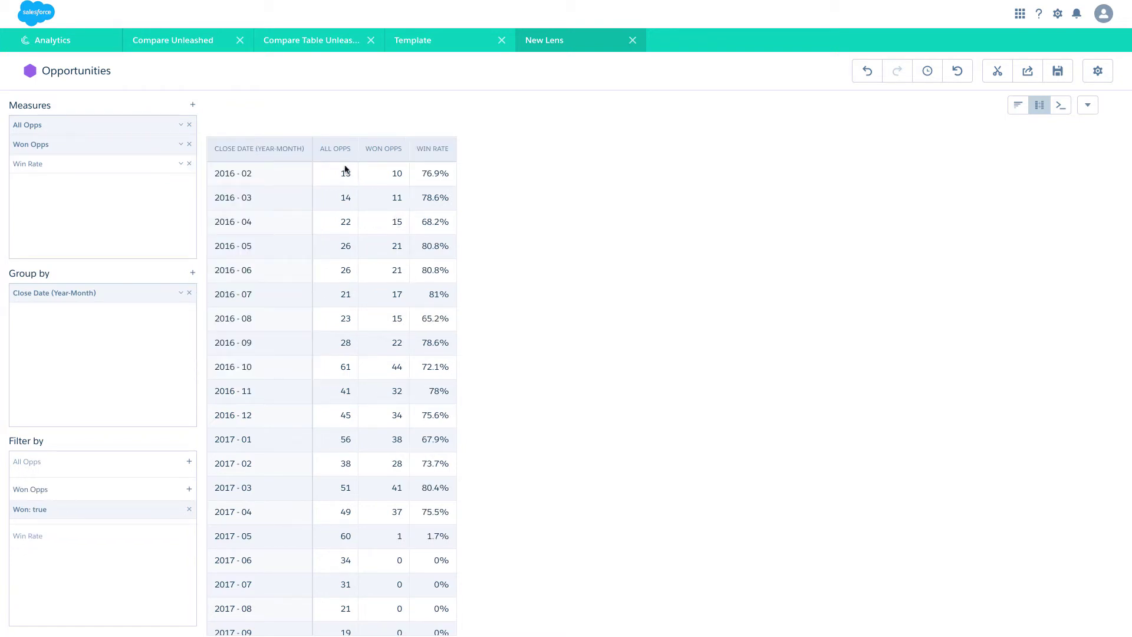
Add a second All Opps column based on the first, and inspect the Win Rate column's formula without changing it
{"action": "left_click", "coordinate": [181, 126]}
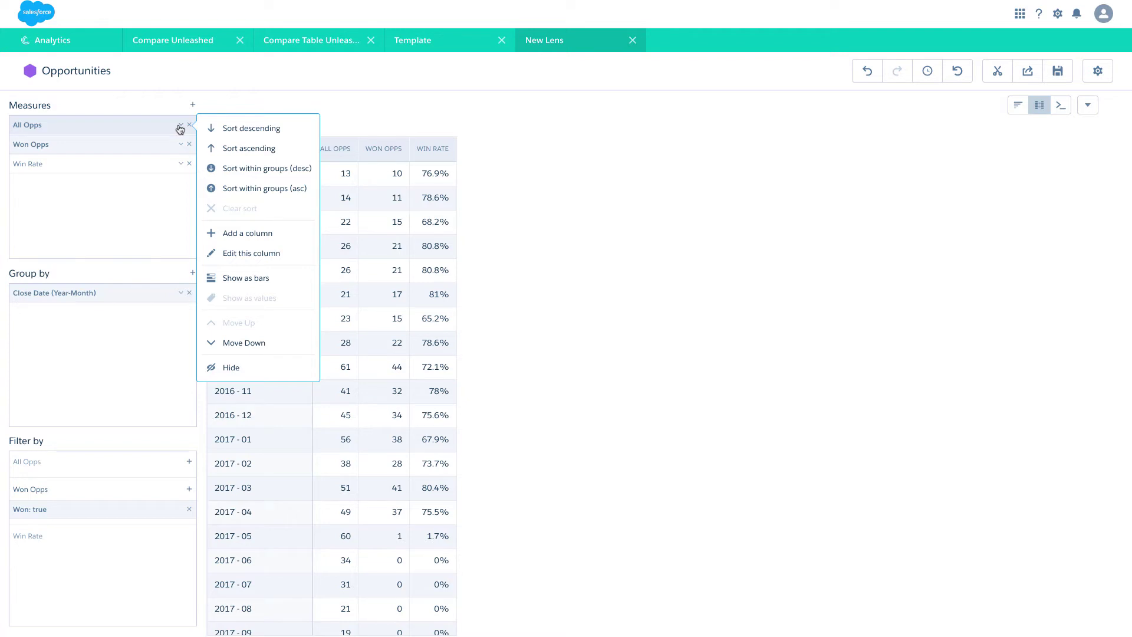
{"action": "left_click", "coordinate": [248, 232]}
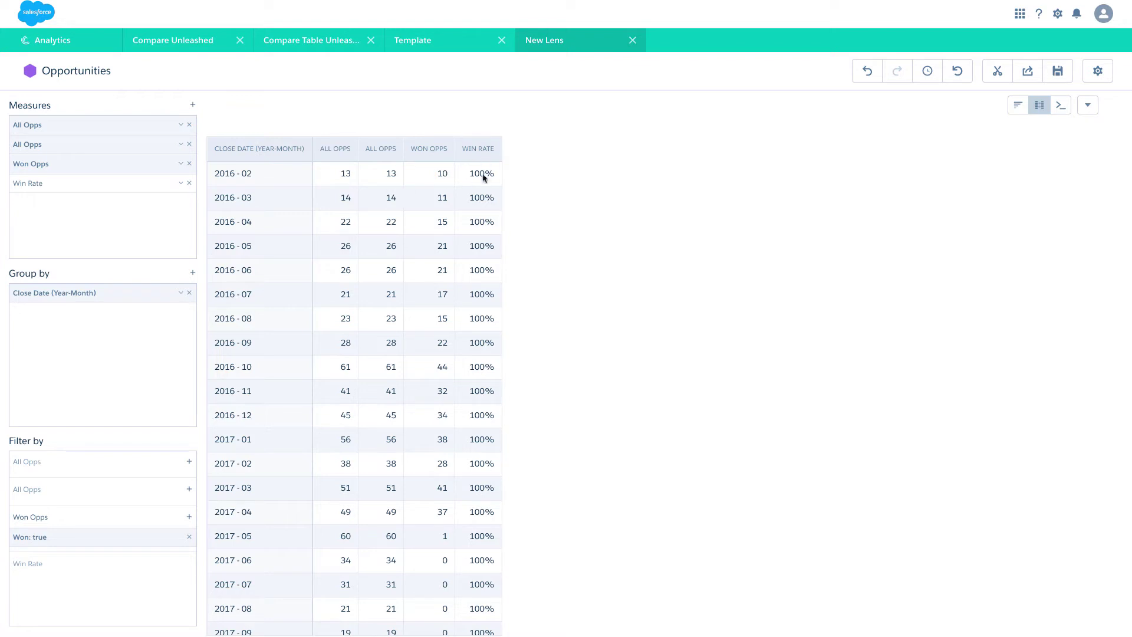
{"action": "left_click", "coordinate": [181, 183]}
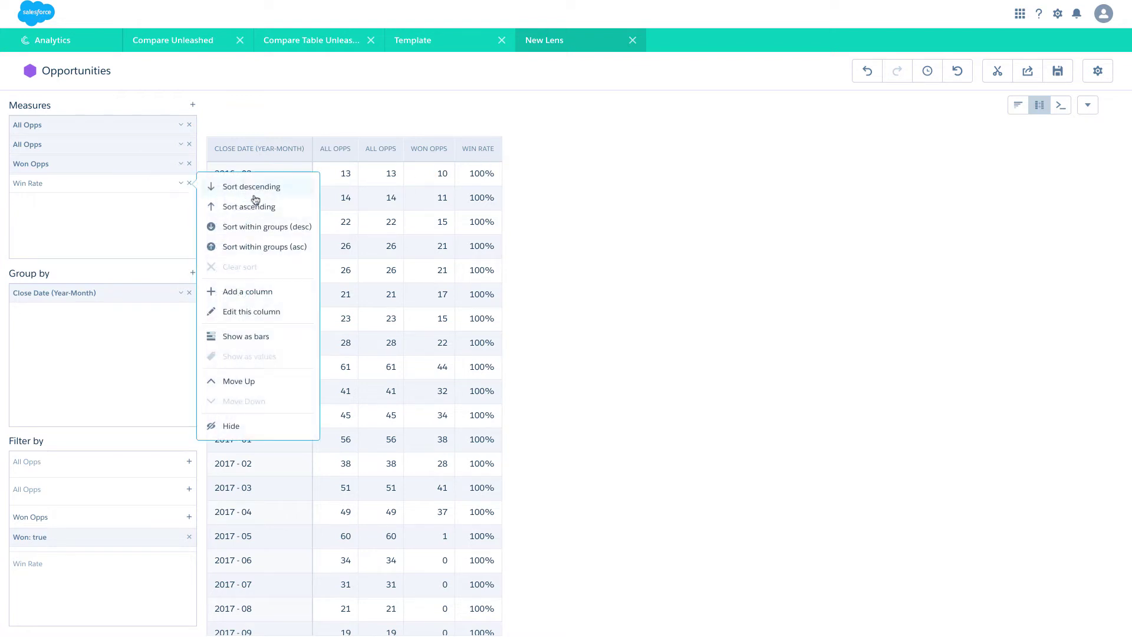
{"action": "left_click", "coordinate": [280, 318]}
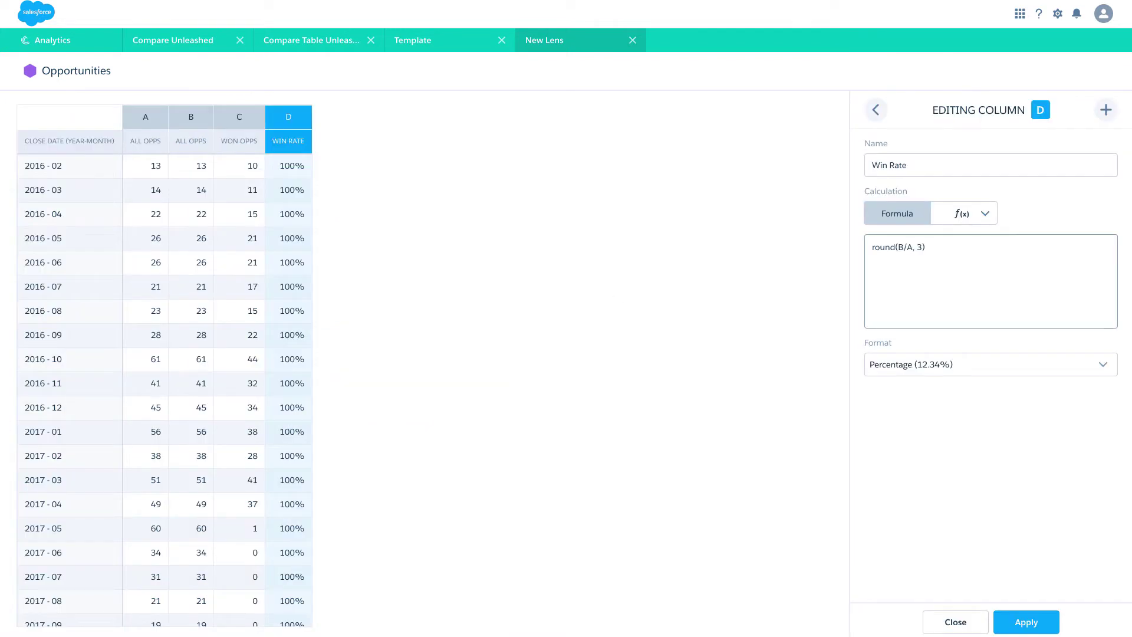
{"action": "left_click", "coordinate": [970, 627]}
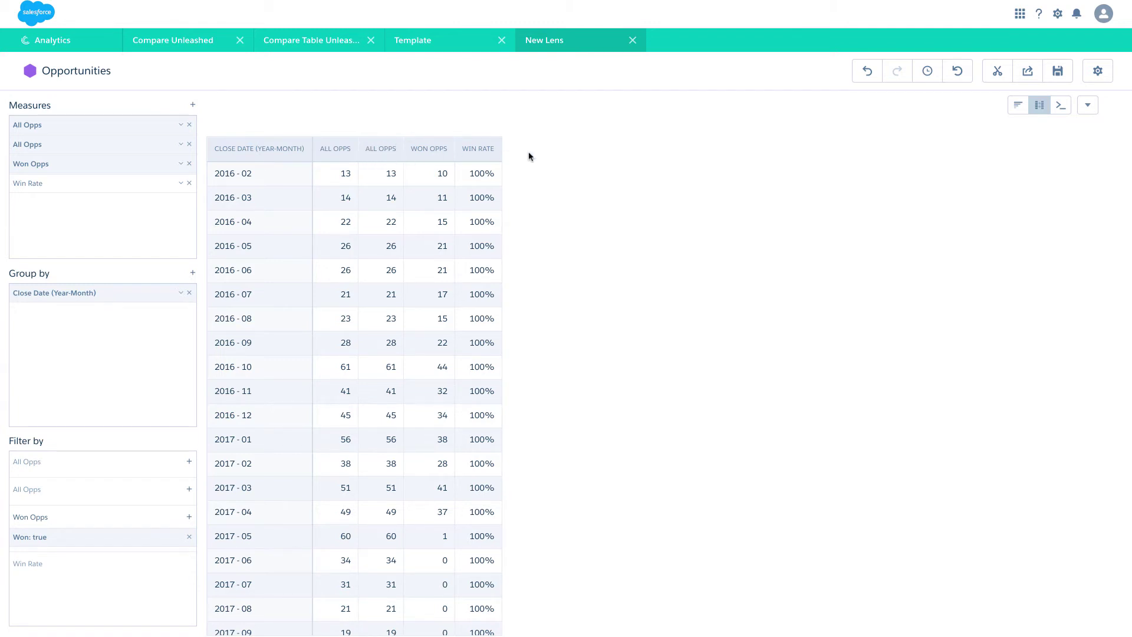
Add a second Won Opps column based on the existing one
{"action": "left_click", "coordinate": [181, 164]}
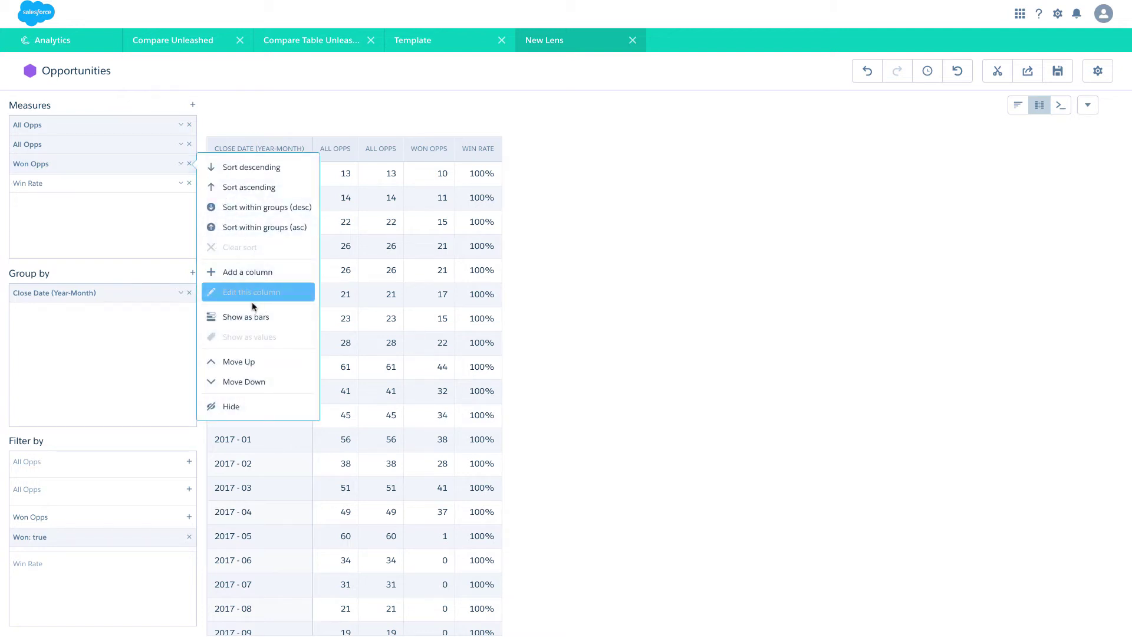
{"action": "left_click", "coordinate": [269, 273]}
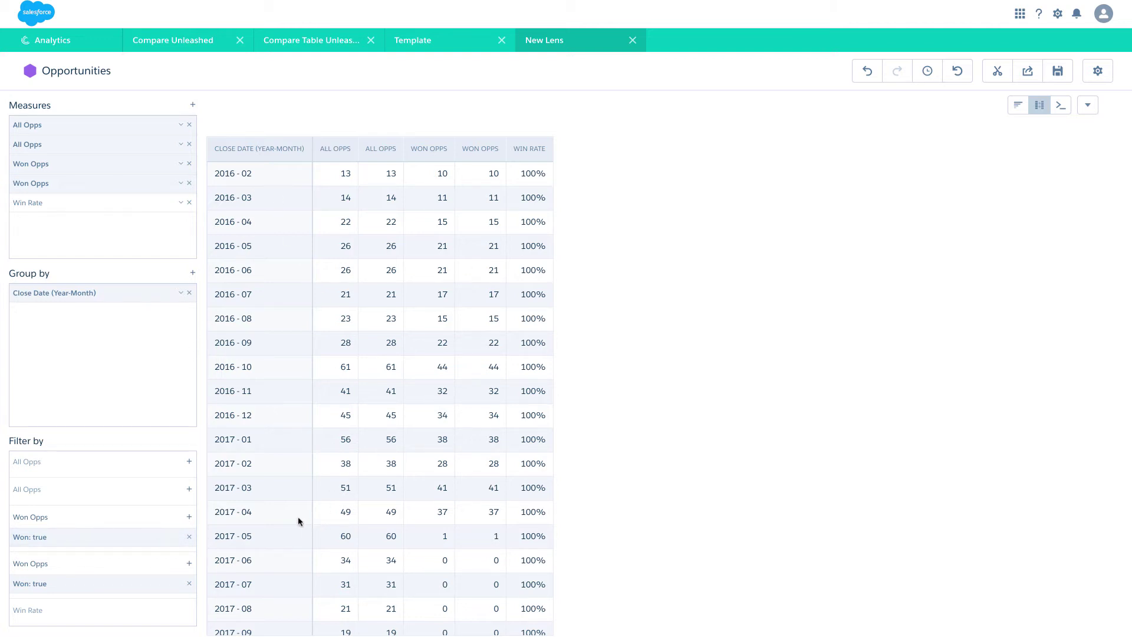
Change the table's grouping to Close Date by Month
{"action": "left_click", "coordinate": [181, 293]}
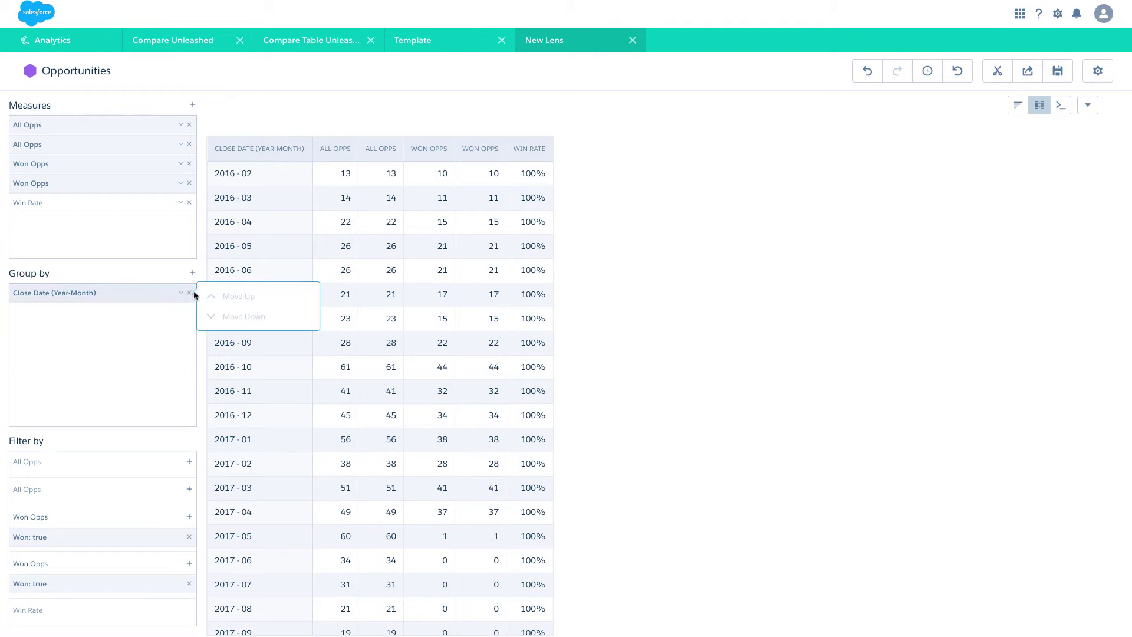
{"action": "left_click", "coordinate": [139, 295]}
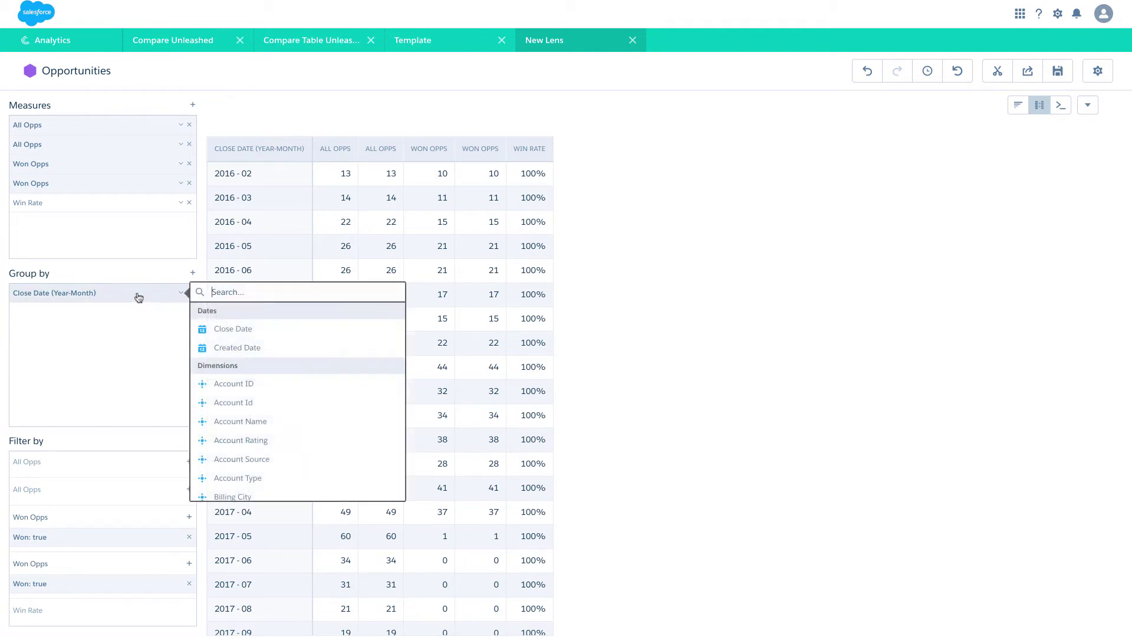
{"action": "left_click", "coordinate": [229, 336]}
{"action": "left_click", "coordinate": [292, 343]}
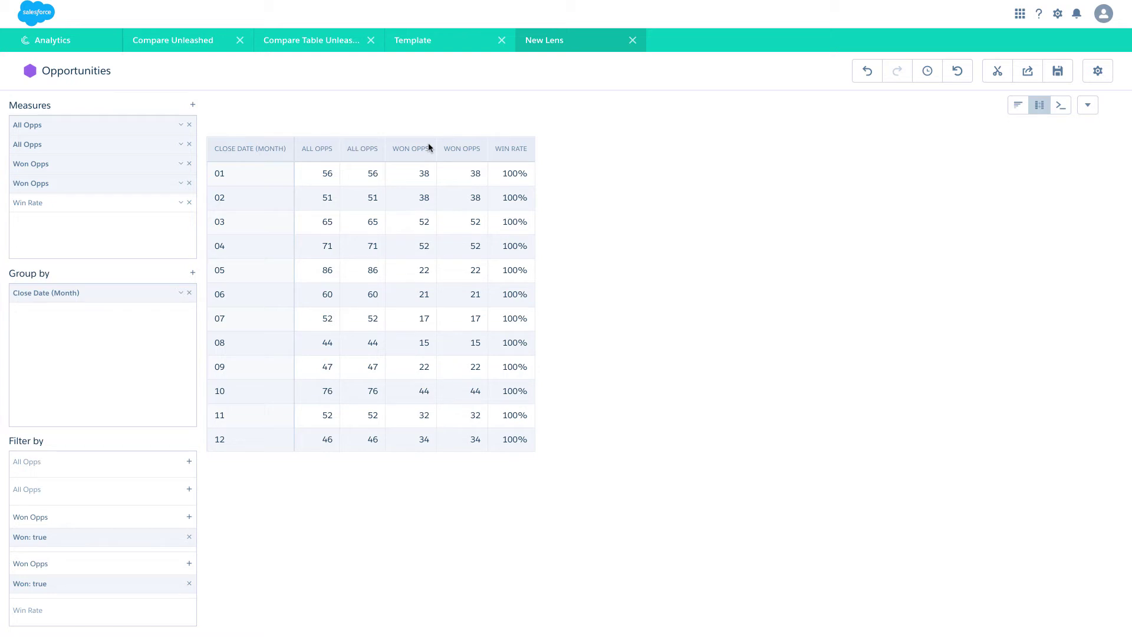
Rename the two All Opps columns to All Opps LY and All Opps TY
{"action": "left_click", "coordinate": [181, 125]}
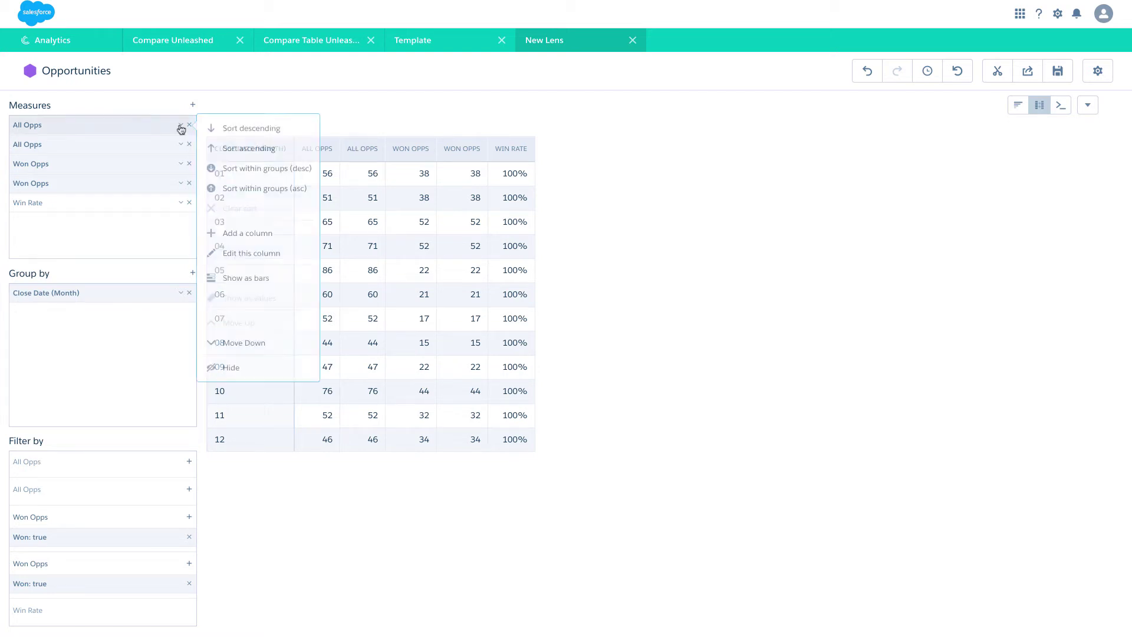
{"action": "left_click", "coordinate": [289, 253]}
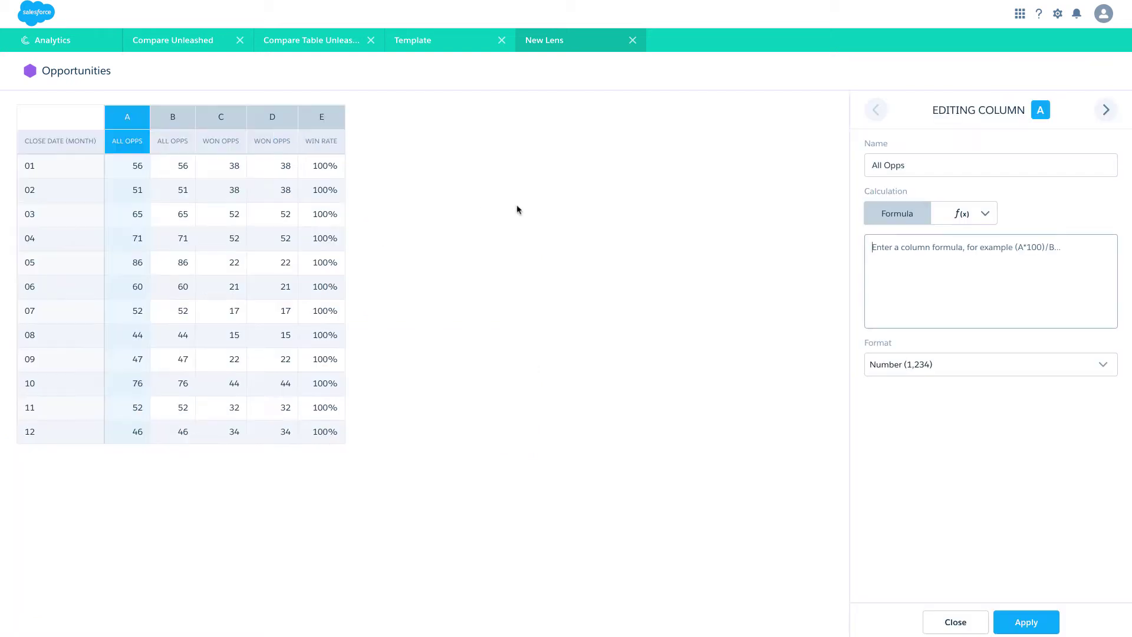
{"action": "left_click", "coordinate": [955, 171]}
{"action": "type", "text": "LY"}
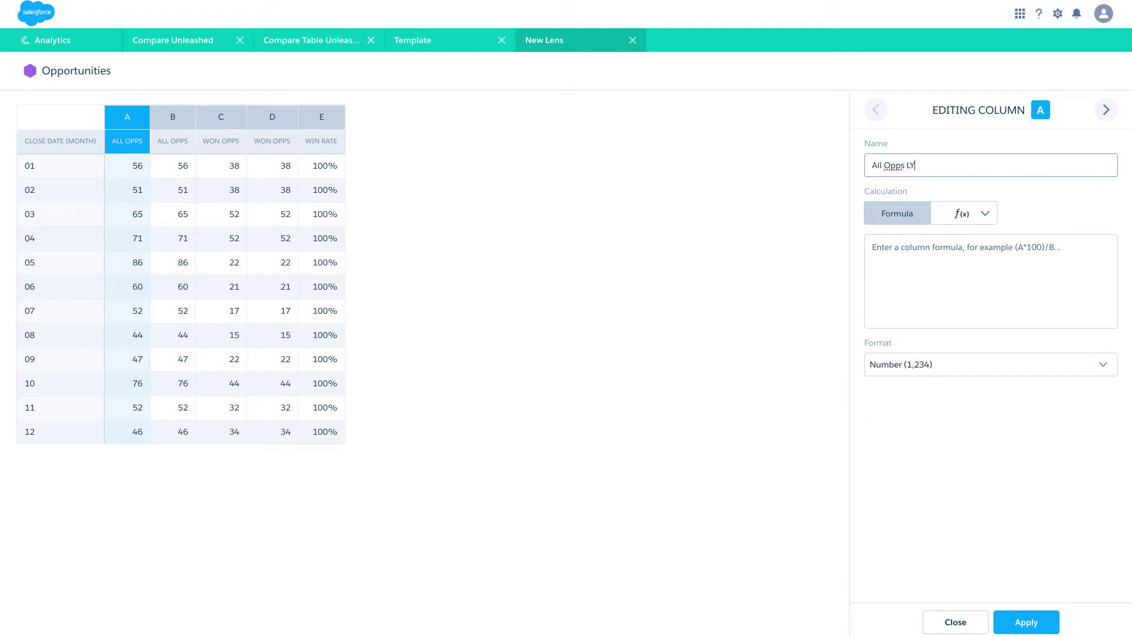
{"action": "left_click", "coordinate": [1107, 110]}
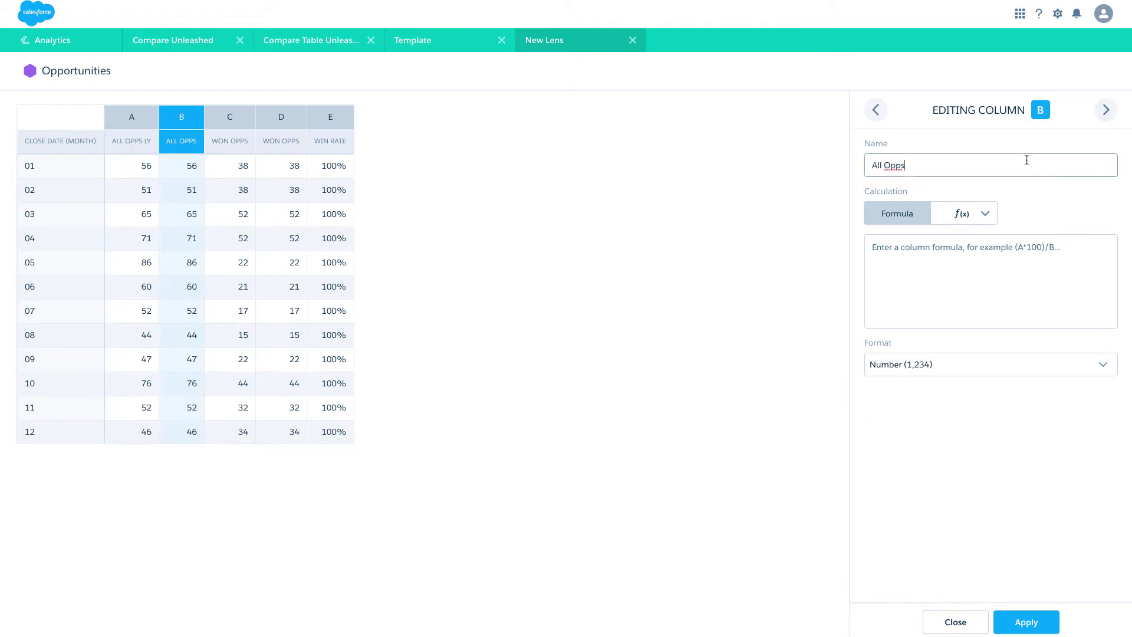
{"action": "type", "text": "TY"}
Rename the two Won Opps columns to Won Opps LY and Won Opps TY
{"action": "left_click", "coordinate": [1107, 109]}
{"action": "type", "text": "L"}
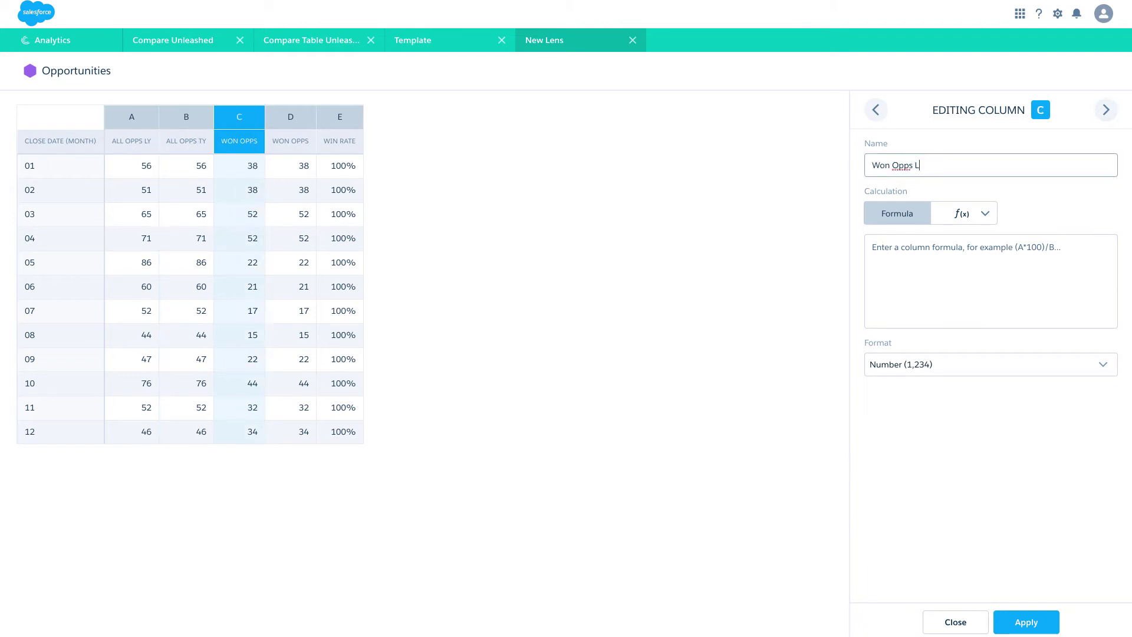
{"action": "left_click", "coordinate": [1107, 110]}
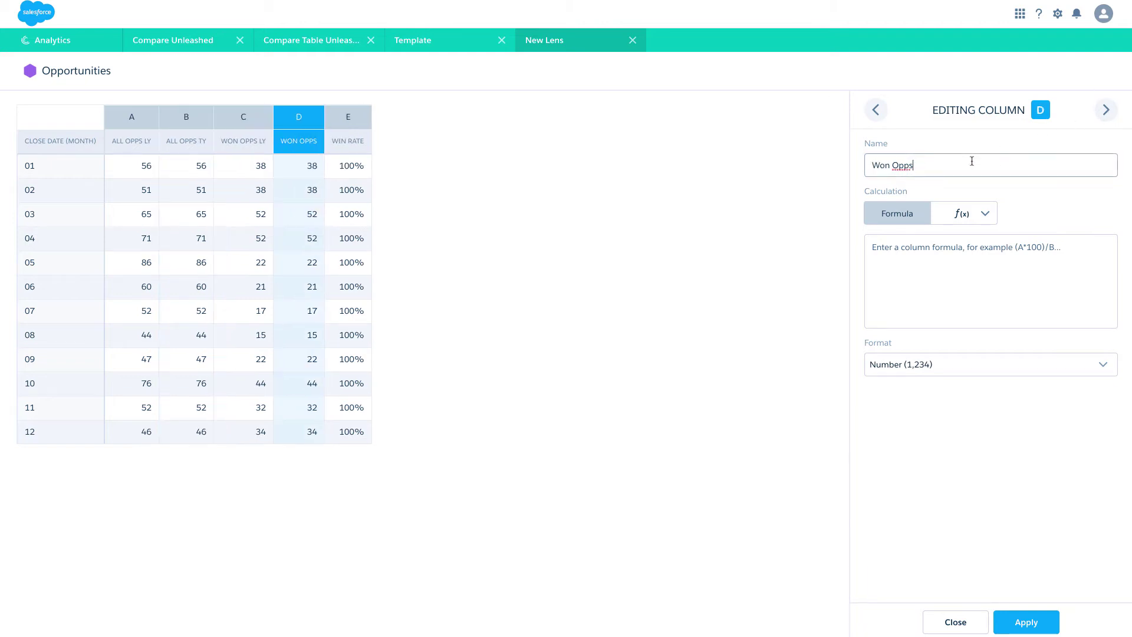
{"action": "type", "text": "TY"}
Change the Win Rate column's formula to round(C/A, 3) and rename the column Win Rate LY
{"action": "left_click", "coordinate": [1107, 110]}
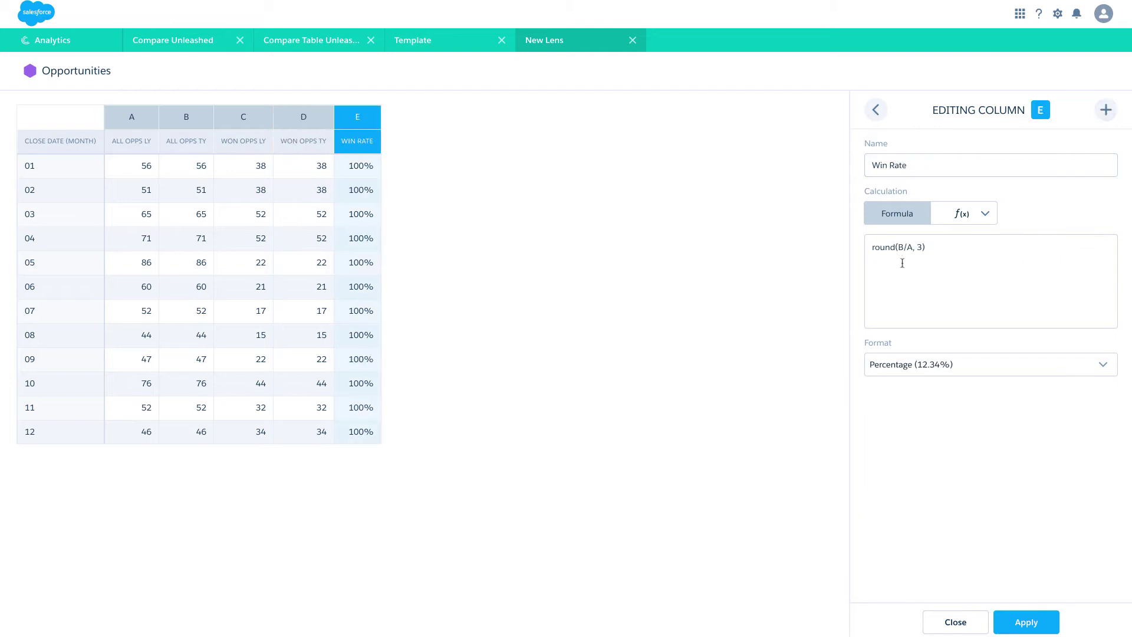
{"action": "left_click", "coordinate": [902, 247]}
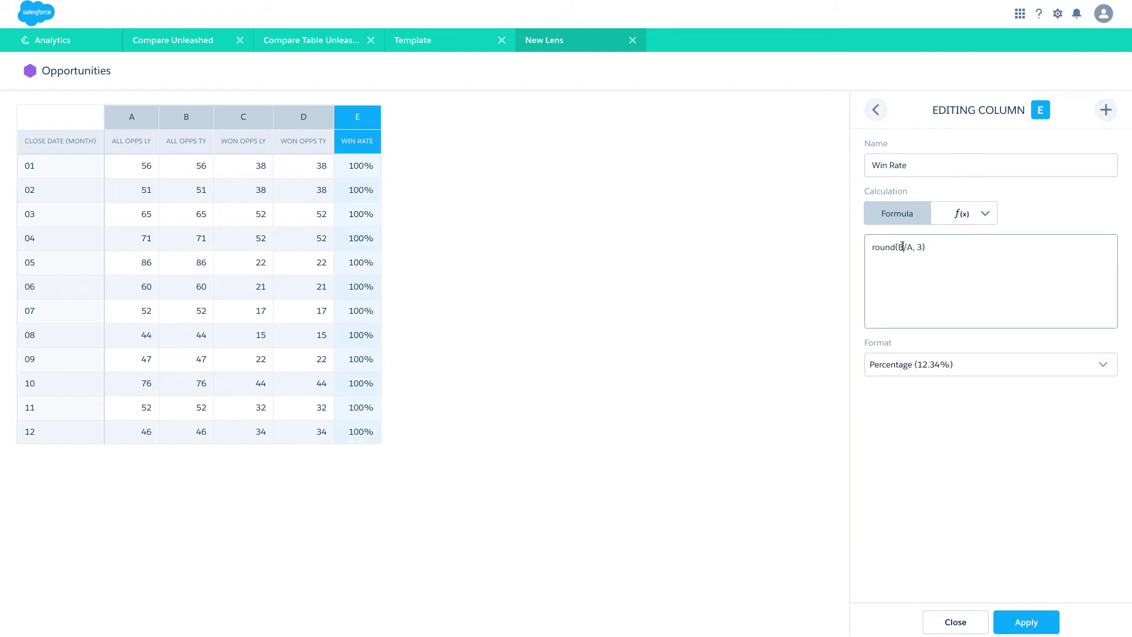
{"action": "key", "text": "BackSpace"}
{"action": "type", "text": "C"}
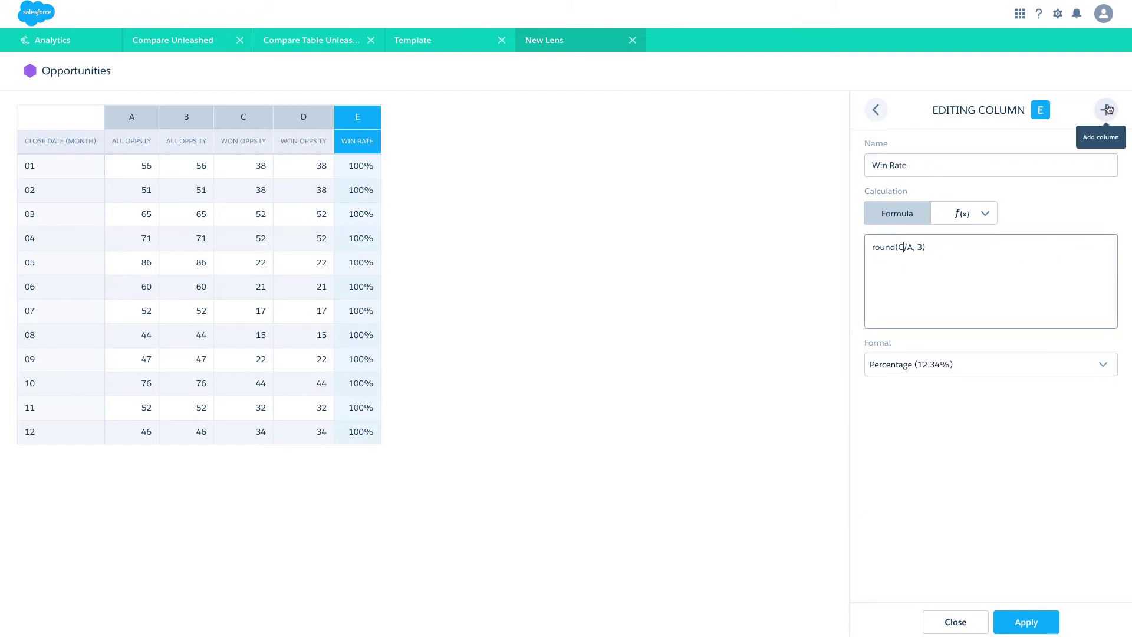
{"action": "left_click", "coordinate": [959, 172]}
{"action": "type", "text": "LY"}
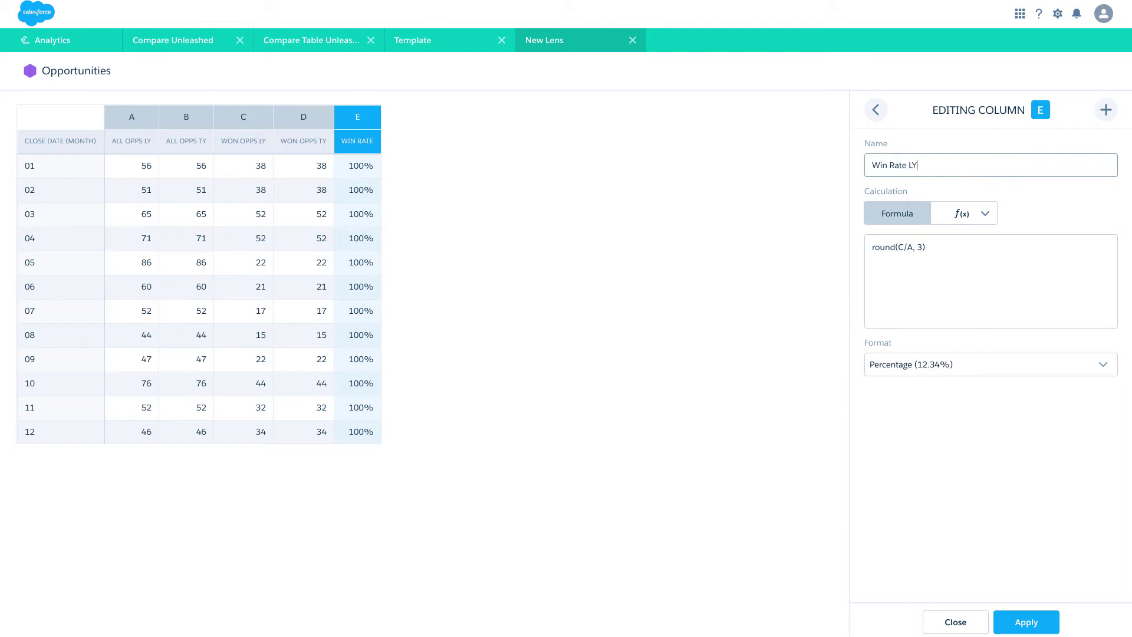
Add a column based on Win Rate LY, name it Win Rate TY and enter the formula round(D/B, 3)
{"action": "left_click", "coordinate": [1108, 112]}
{"action": "left_click", "coordinate": [929, 169]}
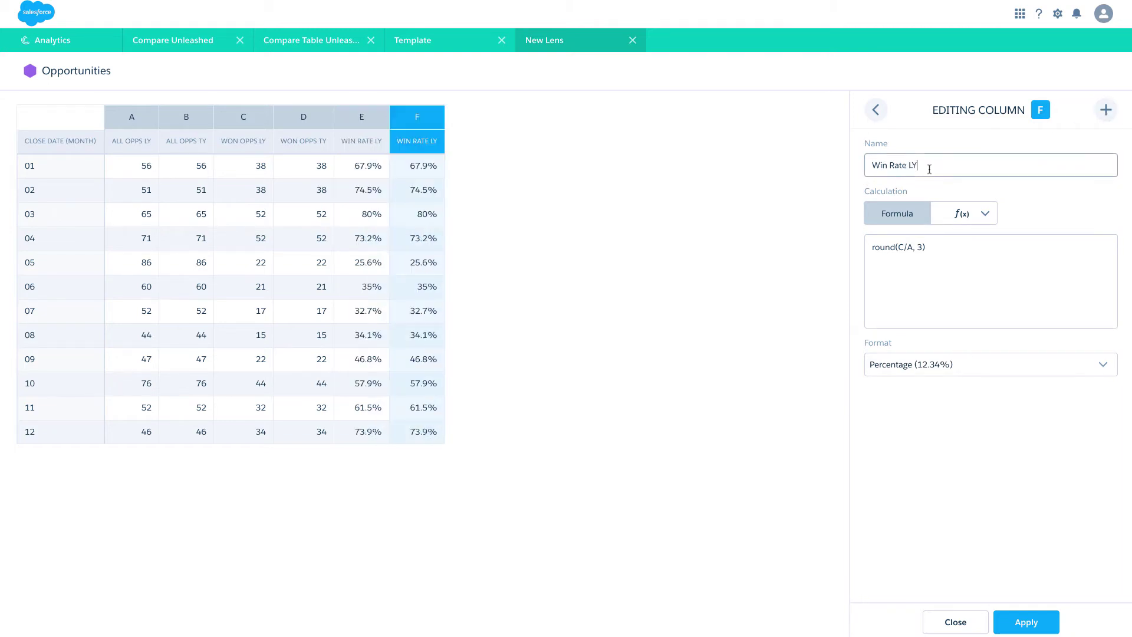
{"action": "left_click", "coordinate": [904, 247]}
{"action": "key", "text": "BackSpace"}
{"action": "type", "text": "D"}
{"action": "key", "text": "Right"}
{"action": "key", "text": "Right"}
{"action": "key", "text": "BackSpace"}
{"action": "type", "text": "B"}
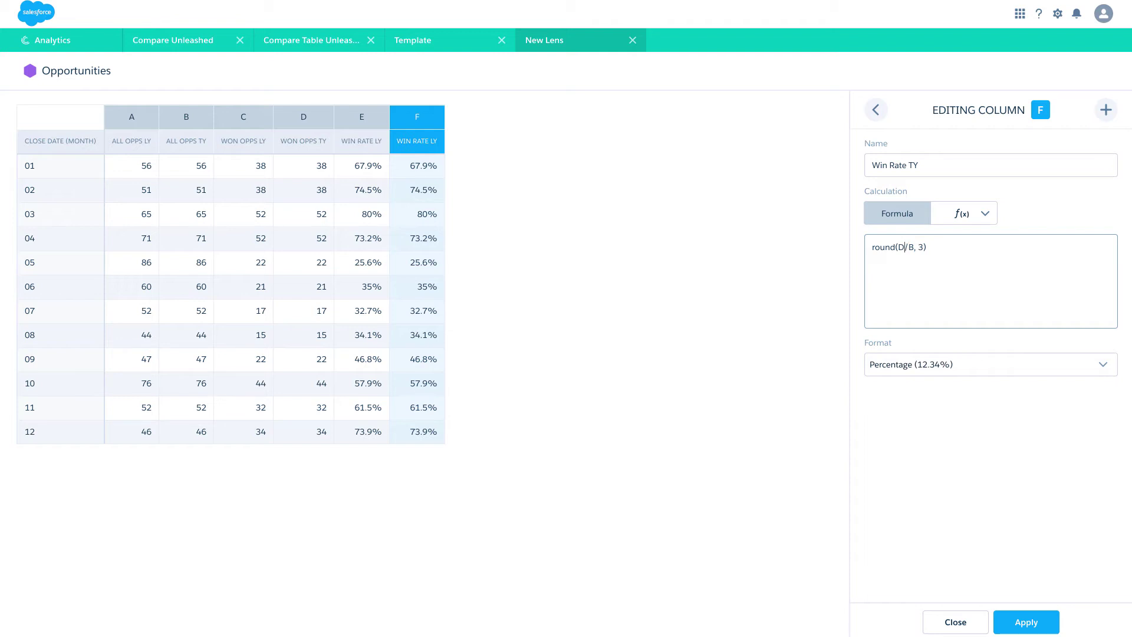
Try to apply round(F/B, 3) as the Win Rate TY formula
{"action": "key", "text": "Left"}
{"action": "key", "text": "Left"}
{"action": "key", "text": "BackSpace"}
{"action": "type", "text": "F"}
{"action": "left_click", "coordinate": [1027, 620]}
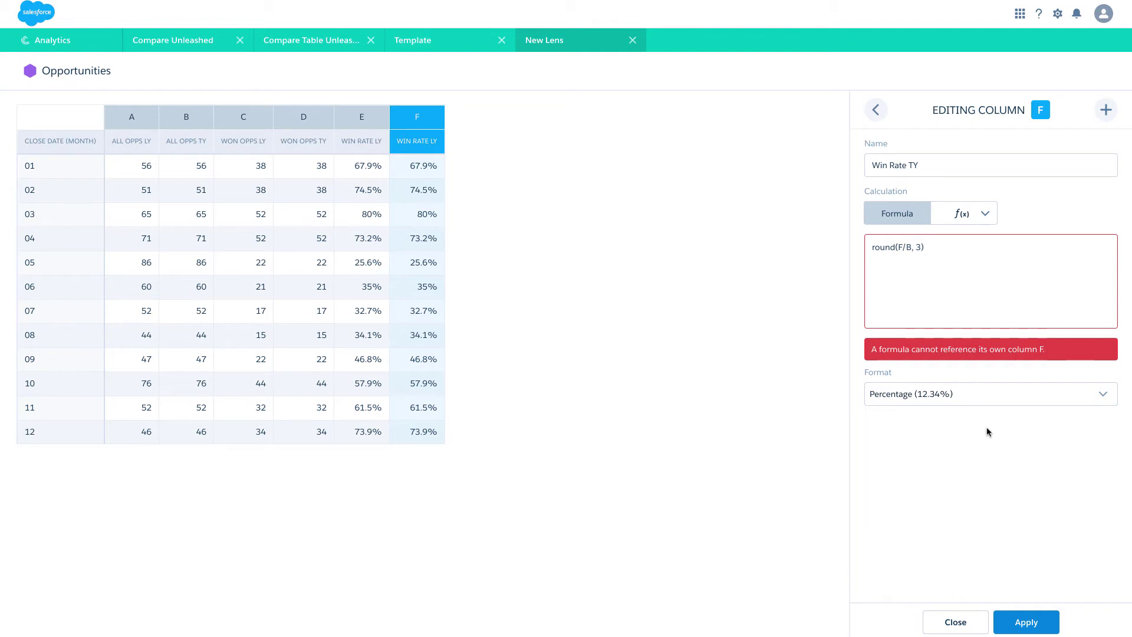
Correct the Win Rate TY formula to round(D/B, 3), apply it and close the column editor
{"action": "left_click", "coordinate": [901, 247]}
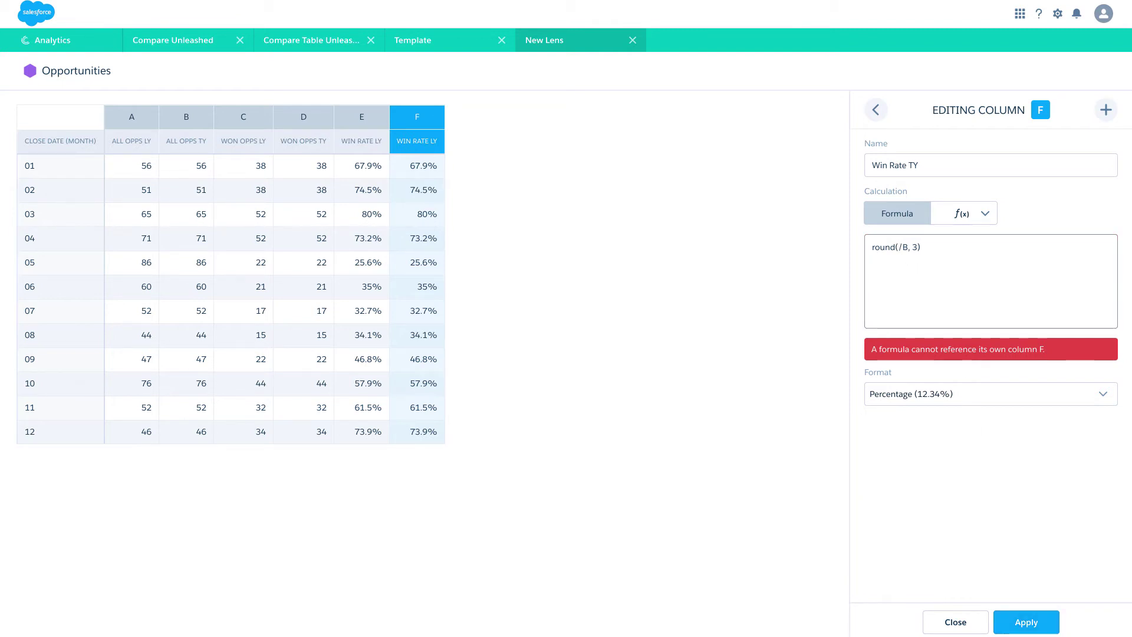
{"action": "key", "text": "BackSpace"}
{"action": "type", "text": "D"}
{"action": "left_click", "coordinate": [1026, 622]}
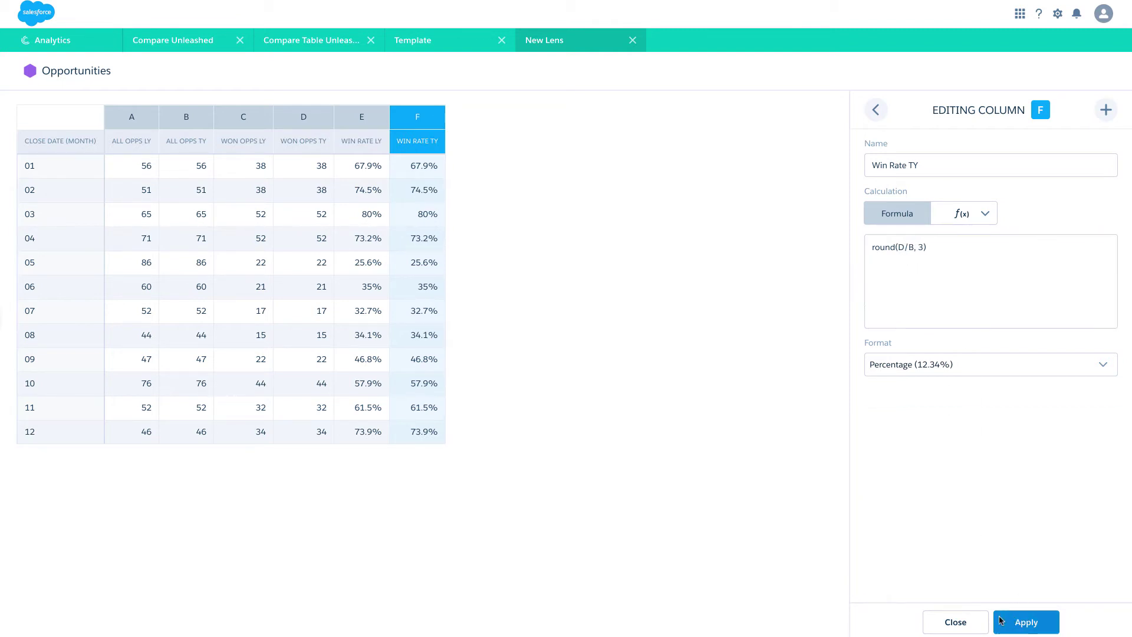
{"action": "left_click", "coordinate": [956, 624]}
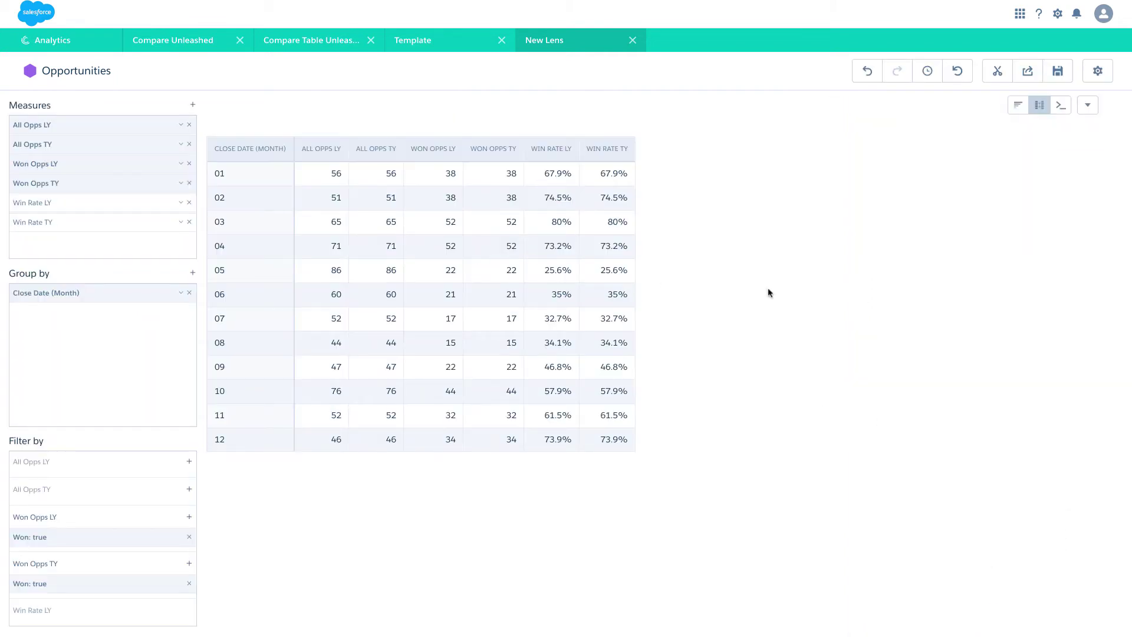
Filter the All Opps LY column by a relative Close Date from last year to last year
{"action": "left_click", "coordinate": [190, 463]}
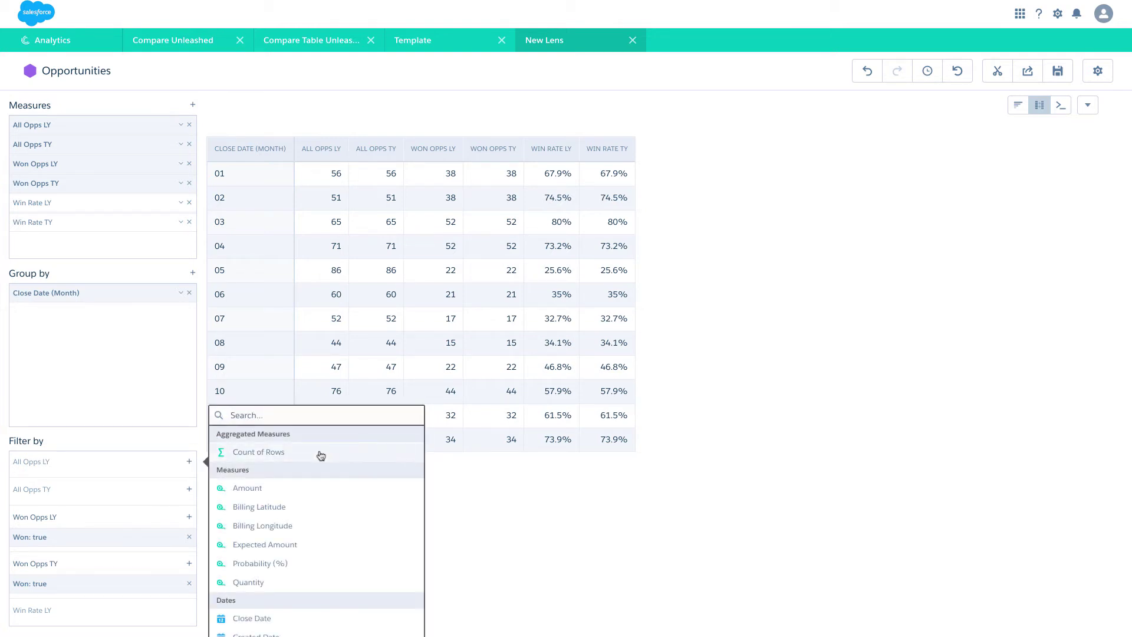
{"action": "left_click", "coordinate": [291, 617]}
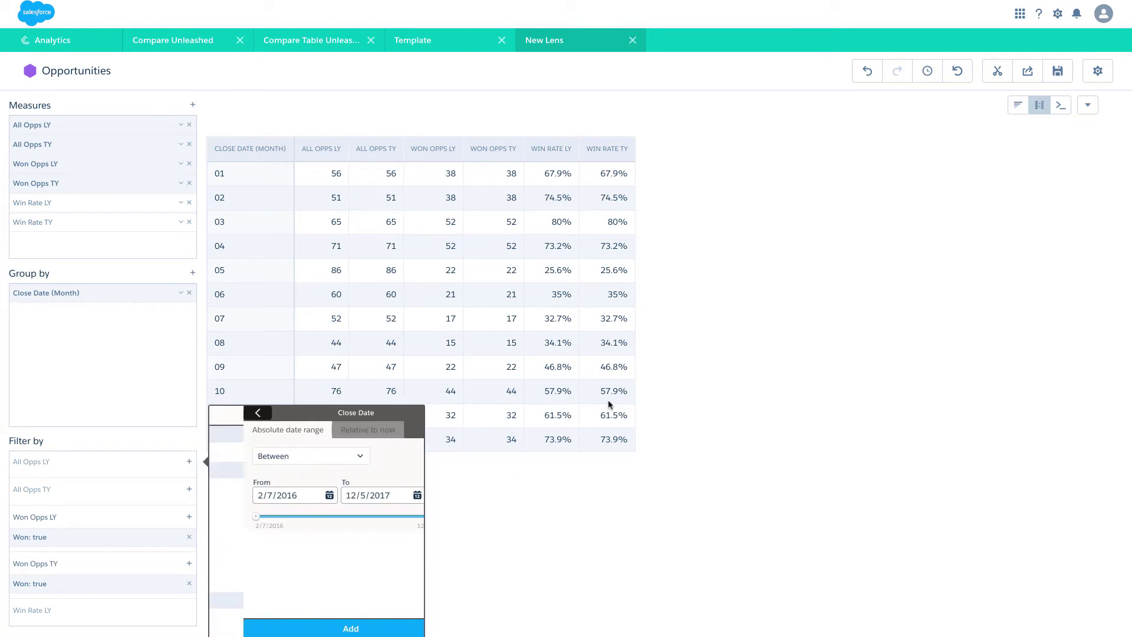
{"action": "left_click", "coordinate": [345, 431]}
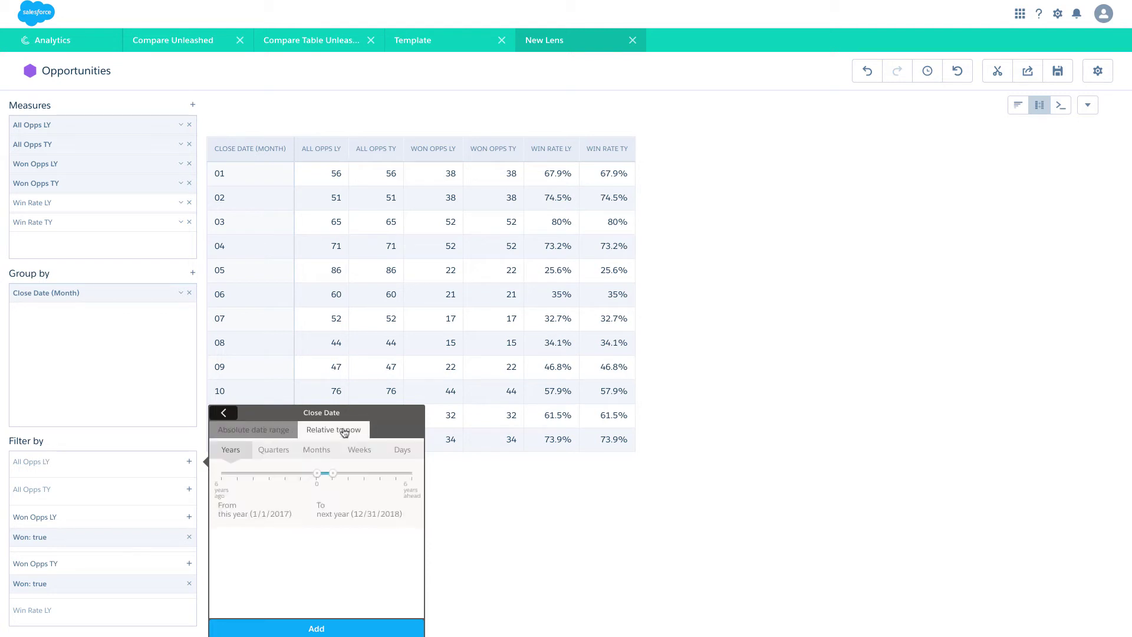
{"action": "mouse_move", "coordinate": [317, 475]}
{"action": "left_mouse_down"}
{"action": "mouse_move", "coordinate": [301, 476]}
{"action": "mouse_move", "coordinate": [331, 476]}
{"action": "mouse_move", "coordinate": [302, 475]}
{"action": "left_mouse_up"}
{"action": "left_click", "coordinate": [357, 625]}
Filter the All Opps TY column by a relative Close Date from this year to this year
{"action": "left_click", "coordinate": [189, 508]}
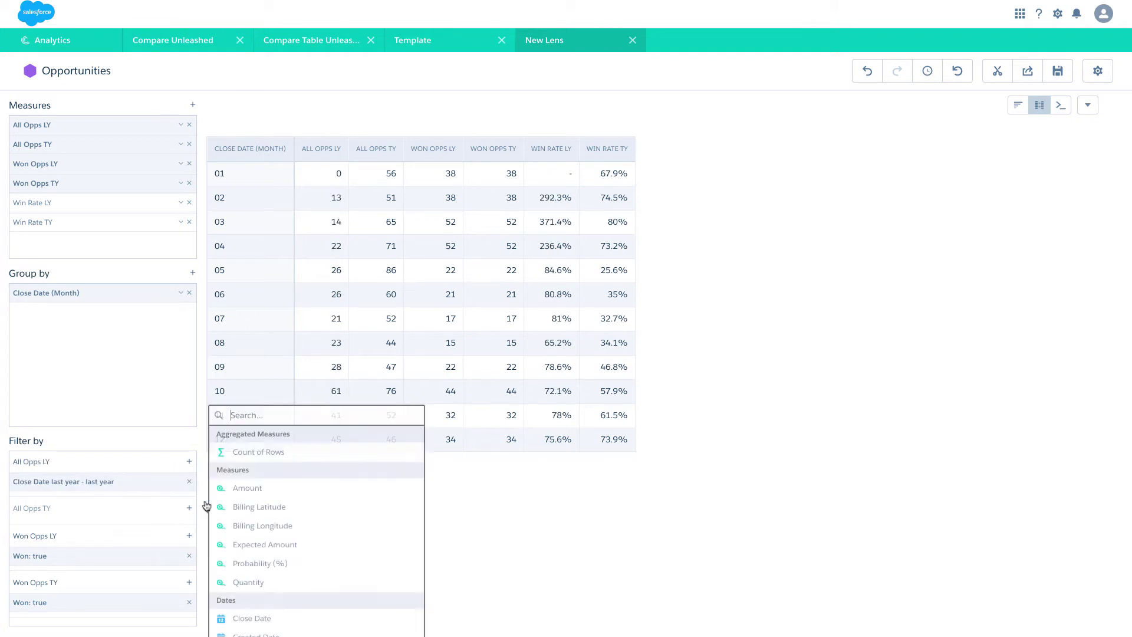
{"action": "left_click", "coordinate": [311, 616]}
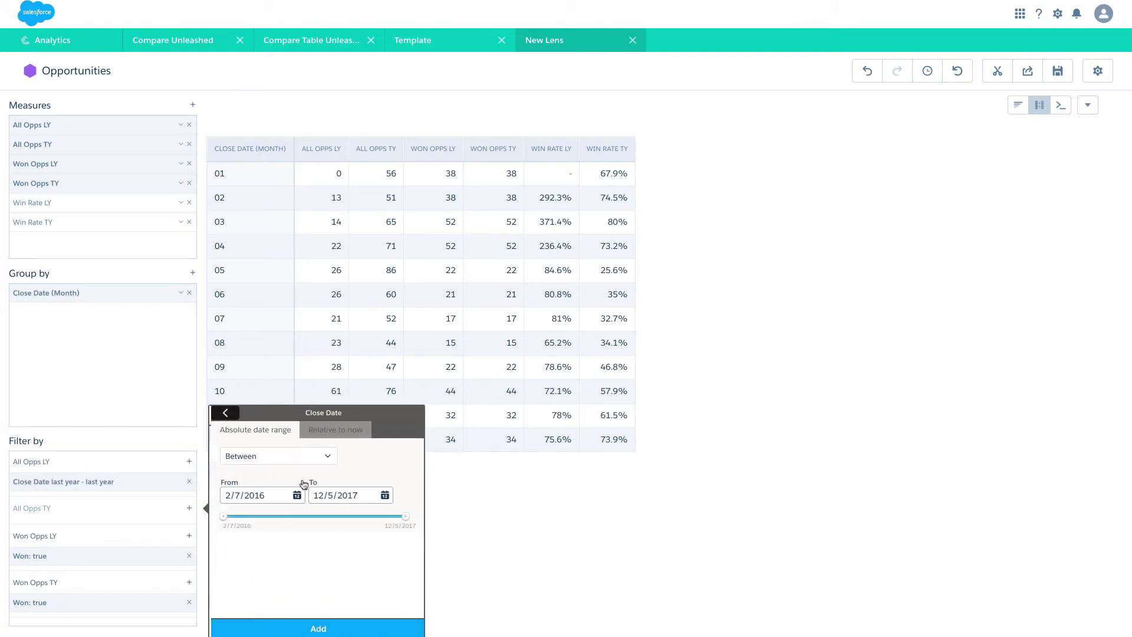
{"action": "left_click", "coordinate": [314, 435]}
{"action": "left_click_drag", "start_coordinate": [332, 474], "coordinate": [317, 474]}
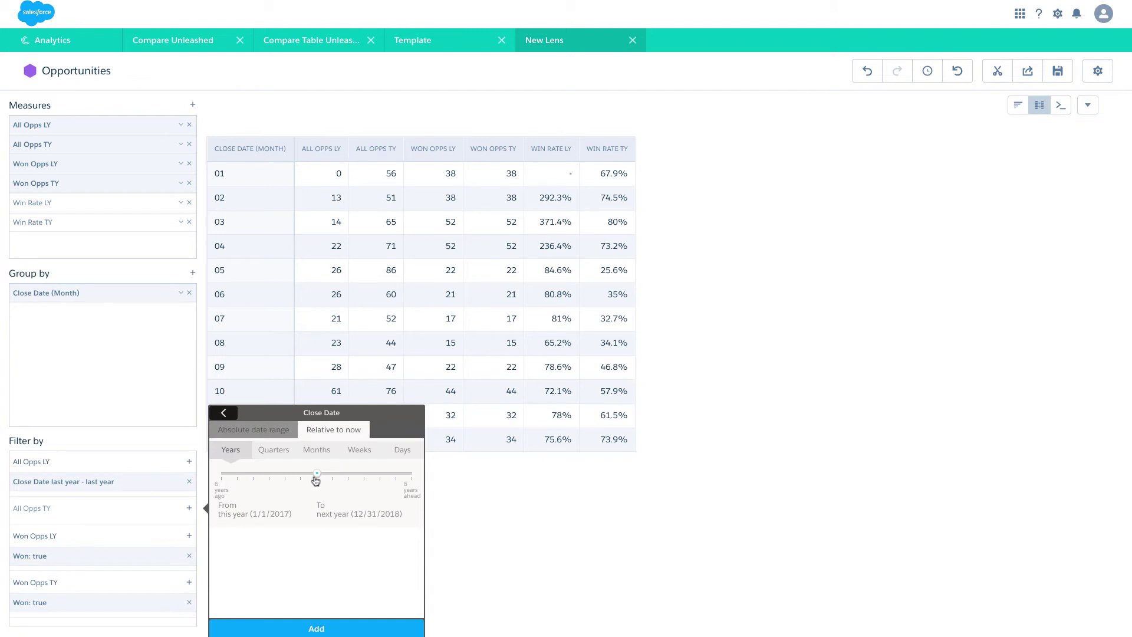
{"action": "left_click", "coordinate": [363, 632]}
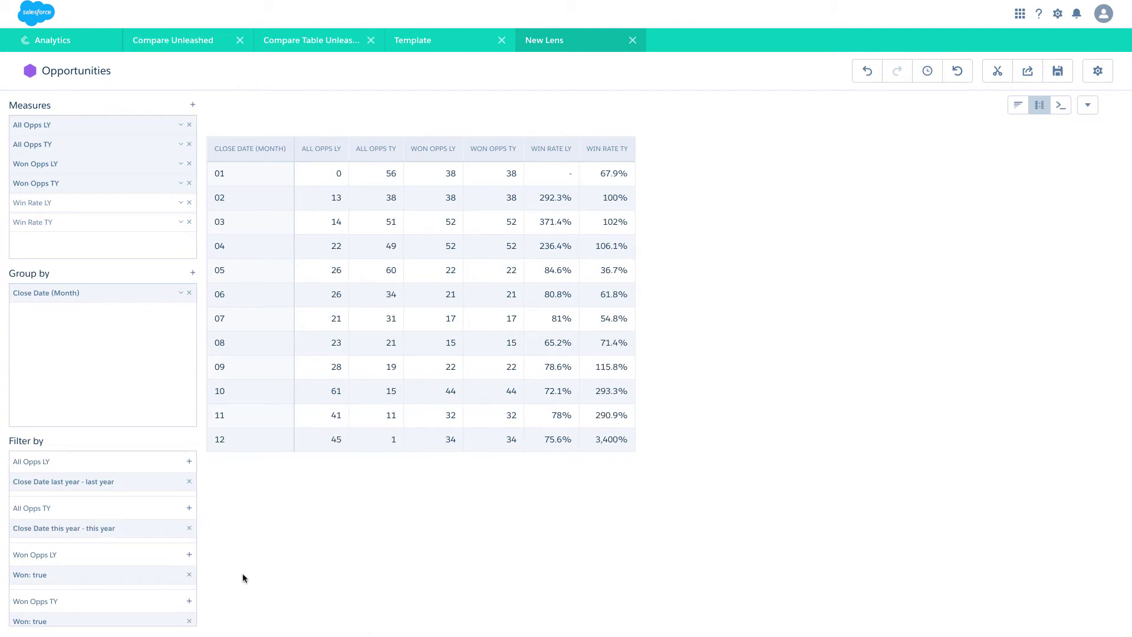
Add a relative Close Date filter of last year to last year to the Won Opps LY column
{"action": "left_click", "coordinate": [190, 556]}
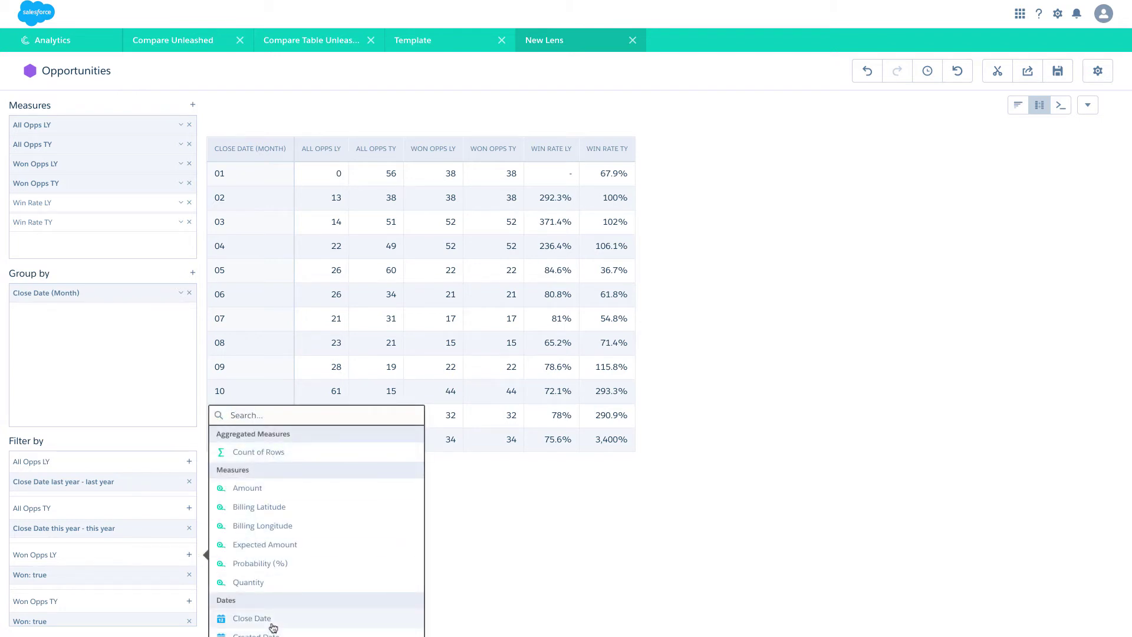
{"action": "left_click", "coordinate": [300, 619]}
{"action": "left_click", "coordinate": [319, 431]}
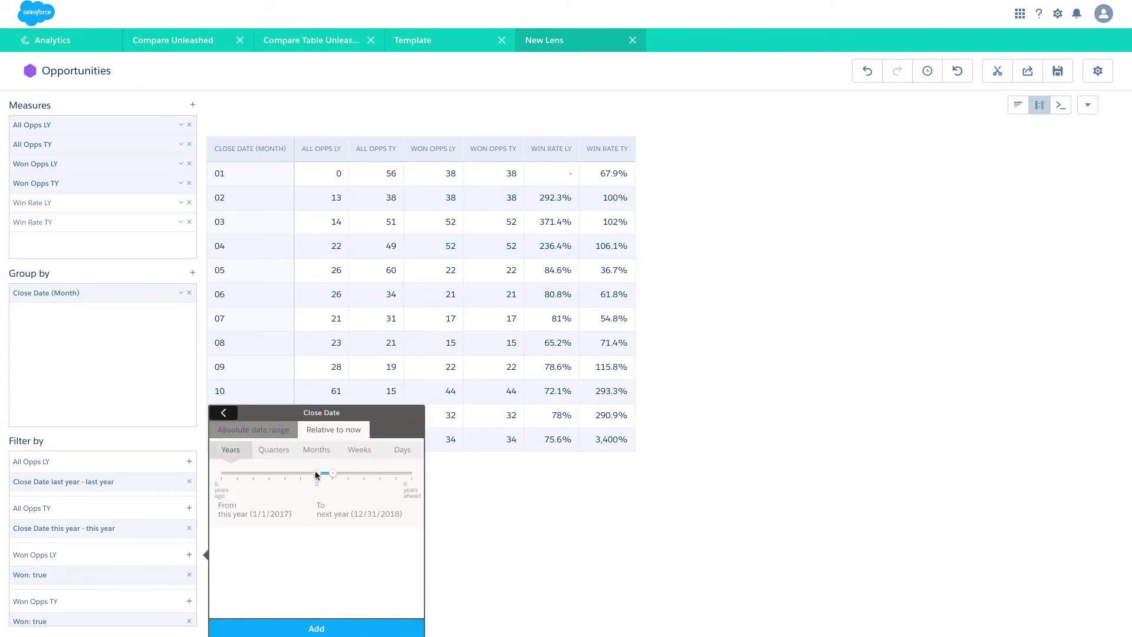
{"action": "left_click_drag", "start_coordinate": [317, 473], "coordinate": [301, 474]}
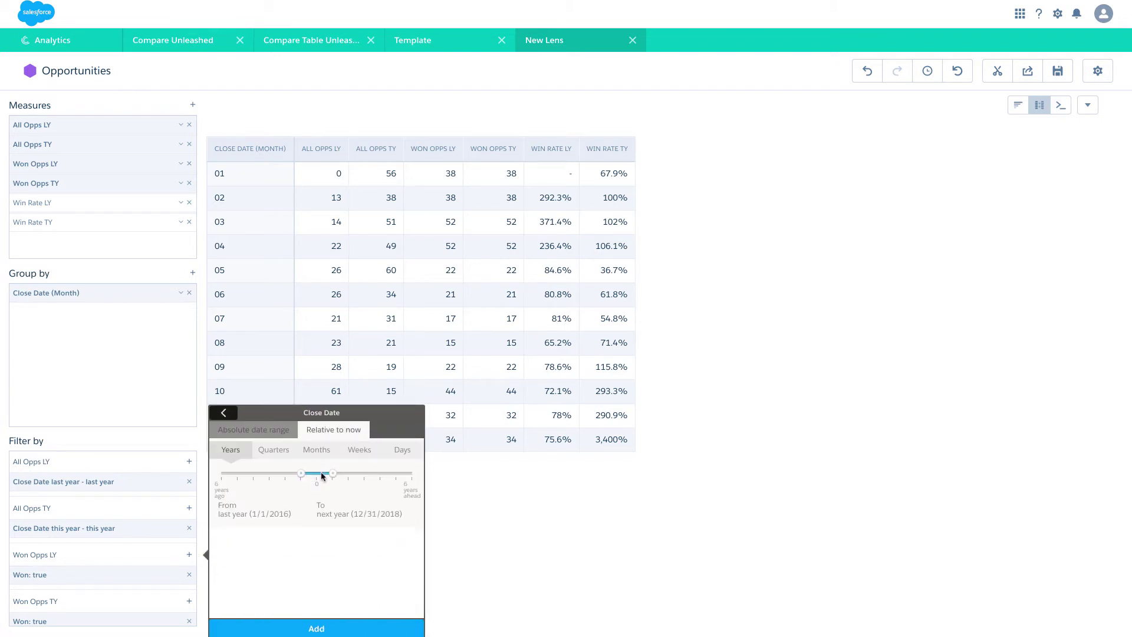
{"action": "left_click", "coordinate": [345, 628]}
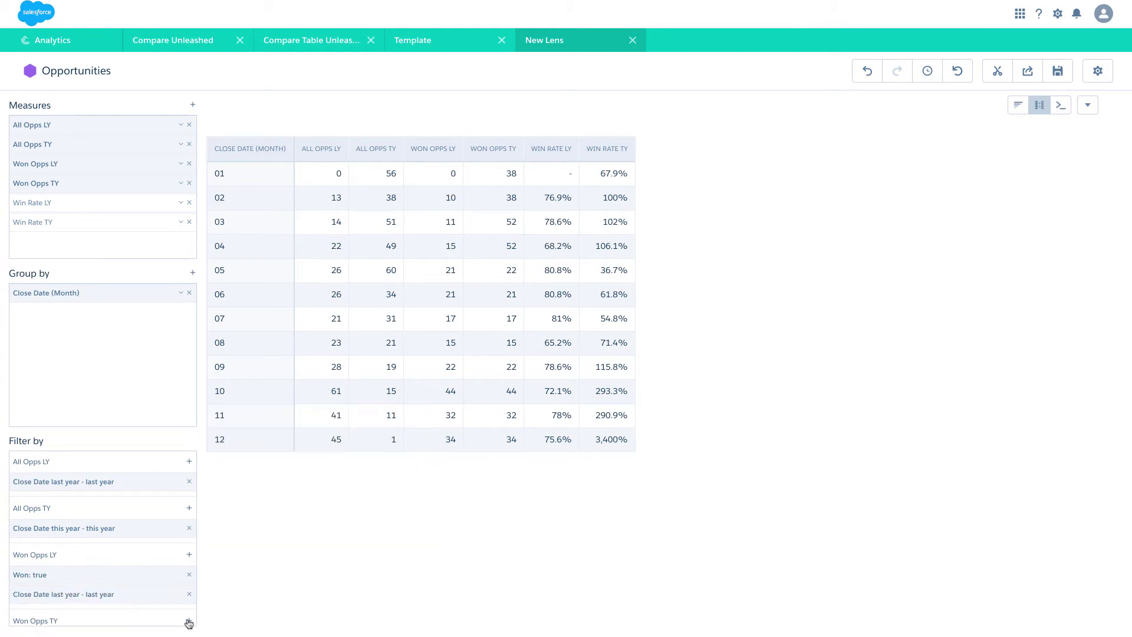
Add a relative Close Date filter of this year to this year to the Won Opps TY column
{"action": "left_click", "coordinate": [189, 621]}
{"action": "left_click", "coordinate": [293, 619]}
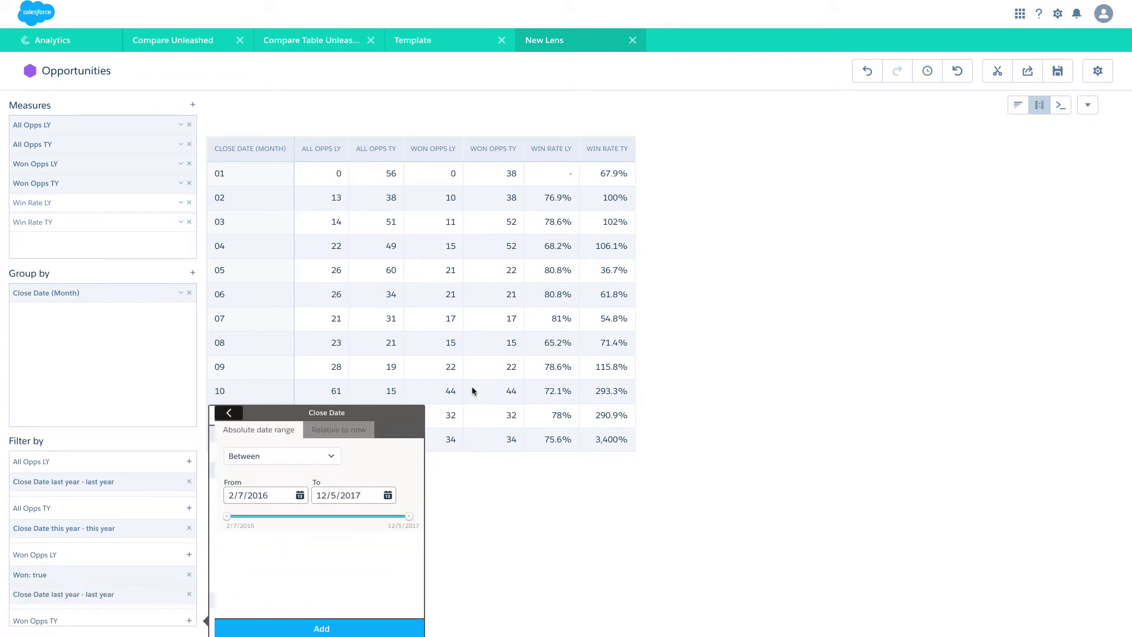
{"action": "left_click", "coordinate": [342, 434]}
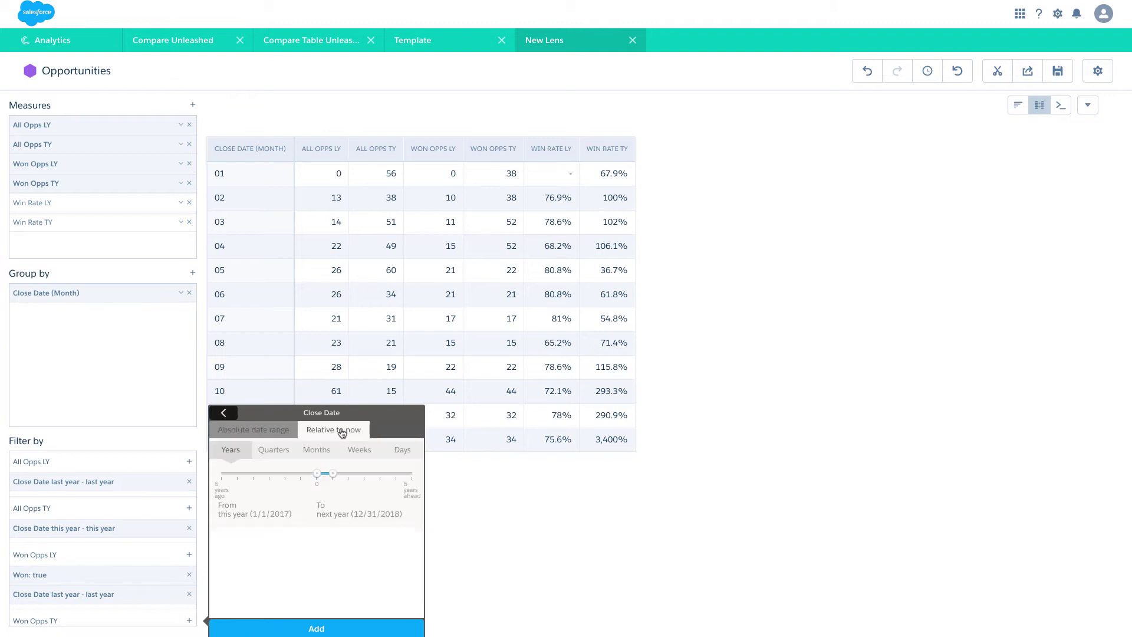
{"action": "left_click_drag", "start_coordinate": [333, 474], "coordinate": [317, 473]}
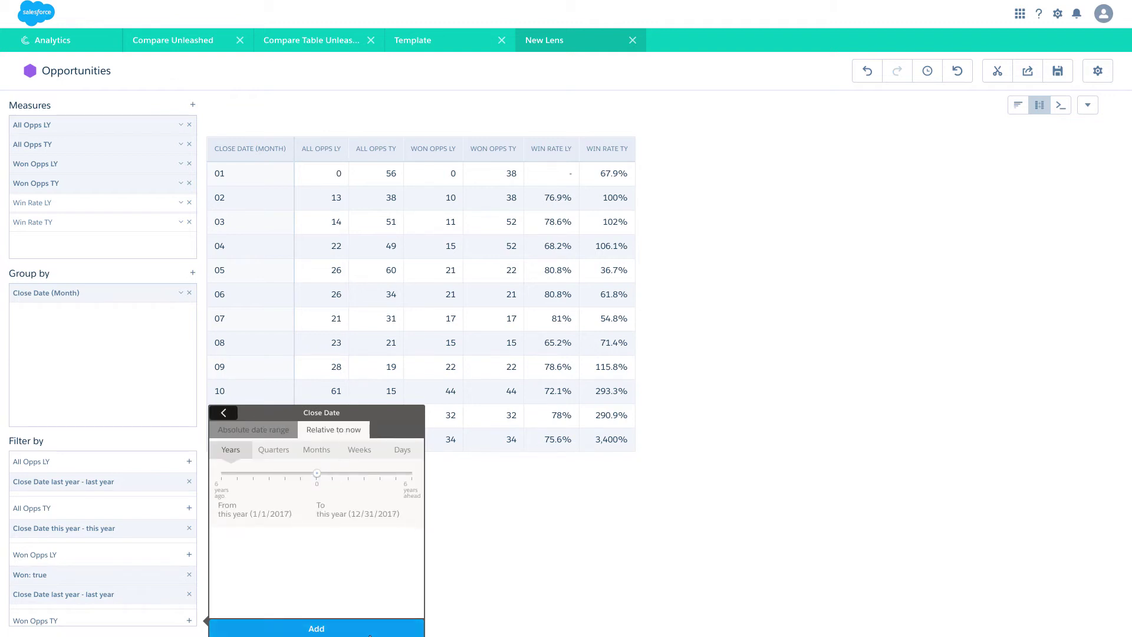
{"action": "left_click", "coordinate": [373, 631]}
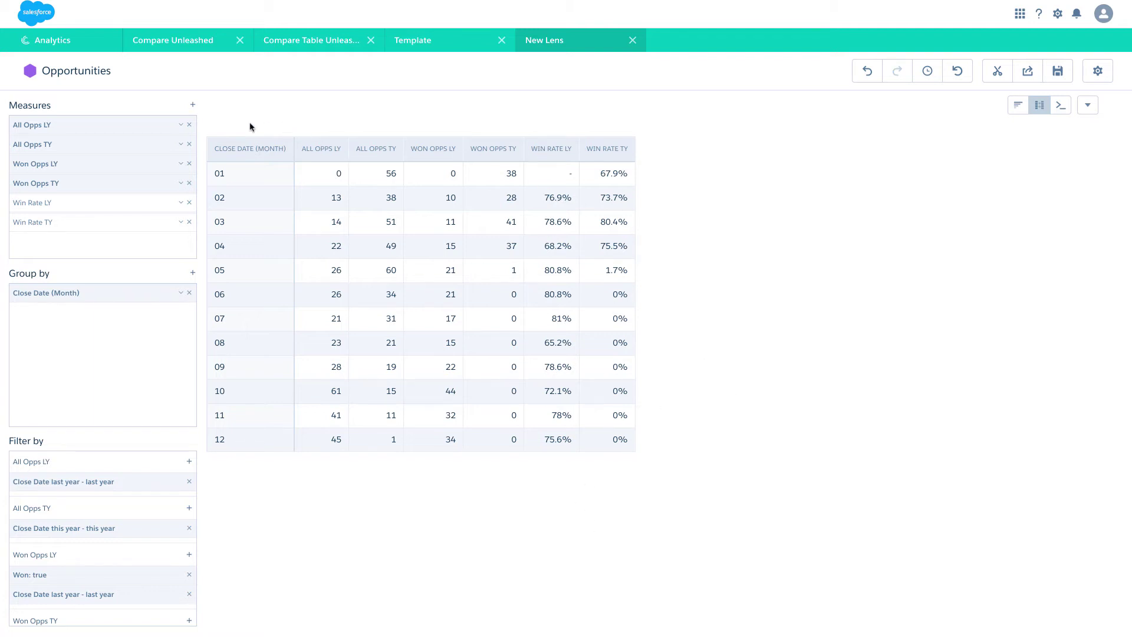
Hide the All Opps LY, Won Opps LY and Won Opps TY columns from the table
{"action": "left_click", "coordinate": [178, 129]}
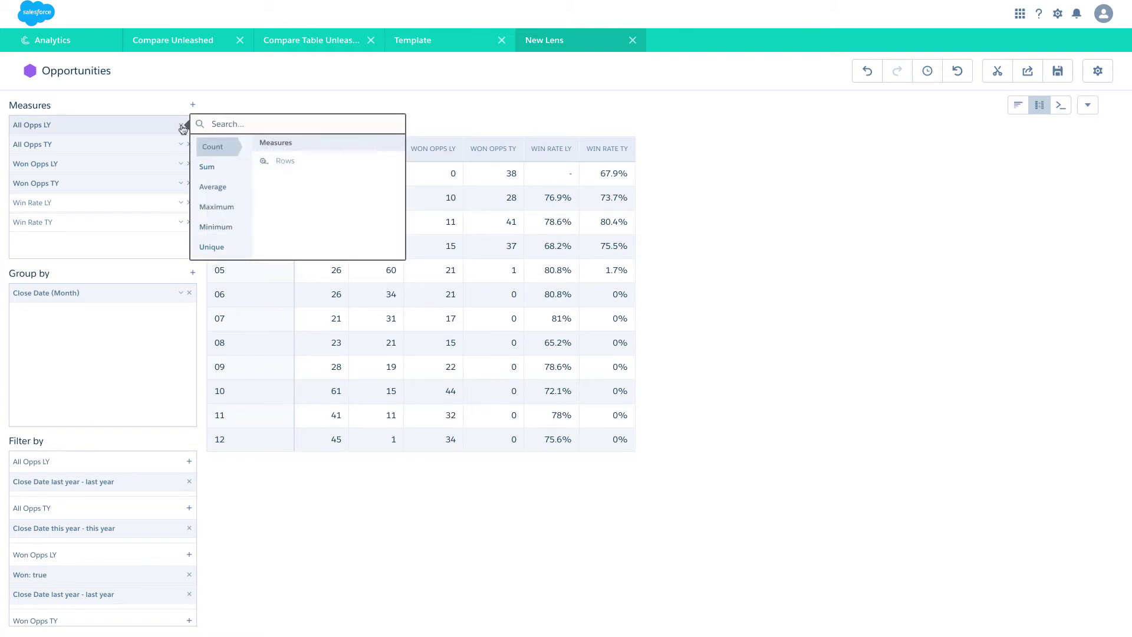
{"action": "left_click", "coordinate": [182, 124]}
{"action": "left_click", "coordinate": [272, 369]}
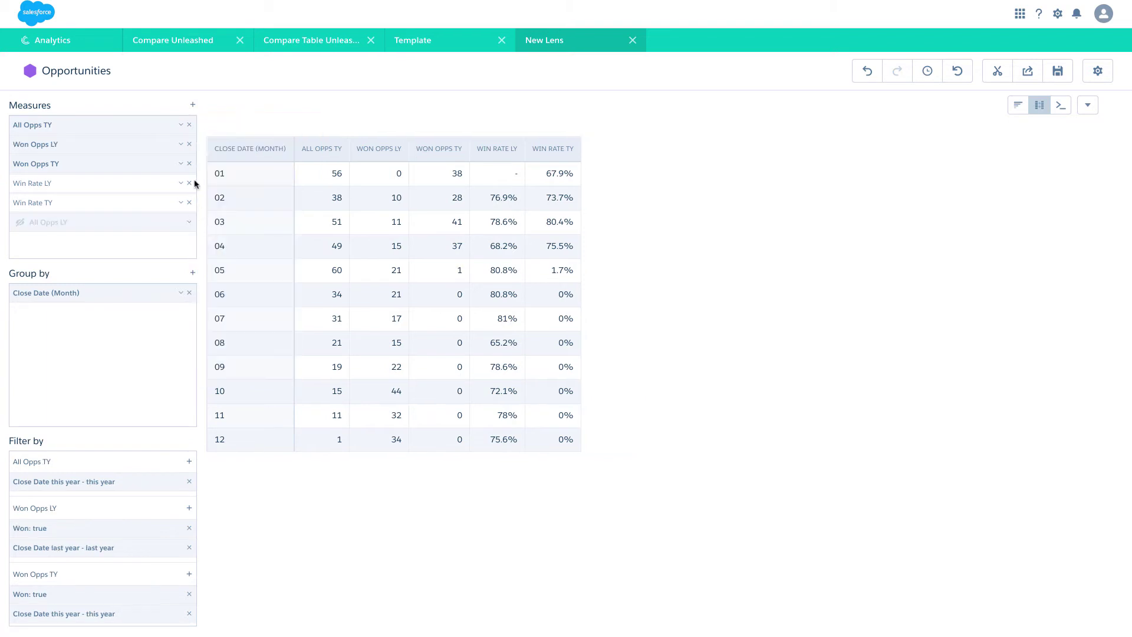
{"action": "left_click", "coordinate": [180, 144]}
{"action": "left_click", "coordinate": [233, 458]}
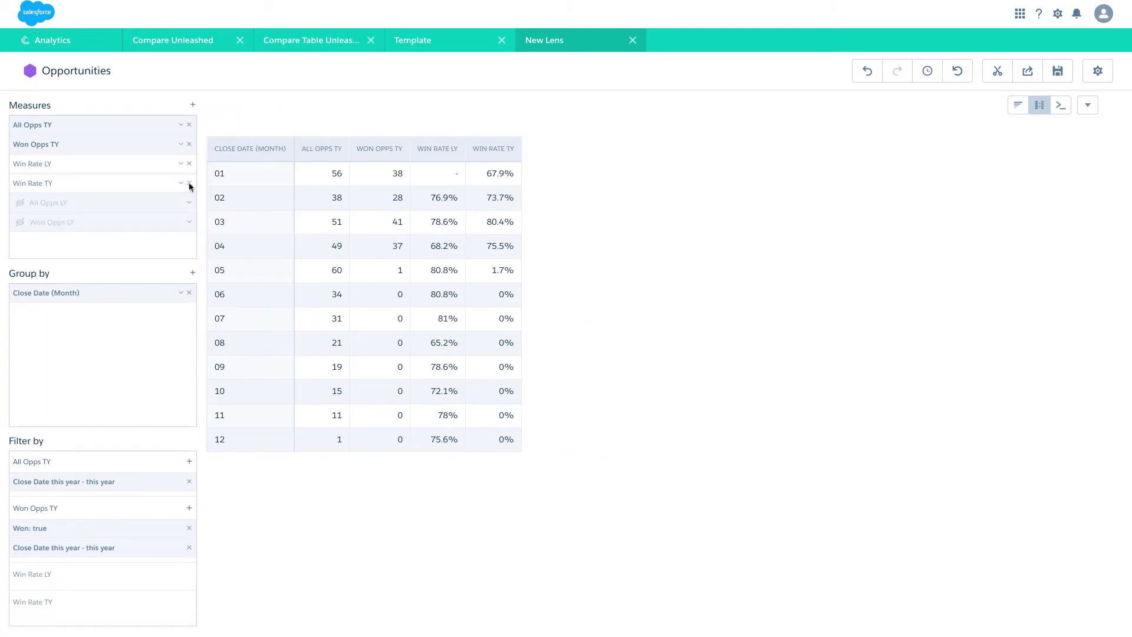
{"action": "left_click", "coordinate": [181, 146]}
{"action": "left_click", "coordinate": [260, 386]}
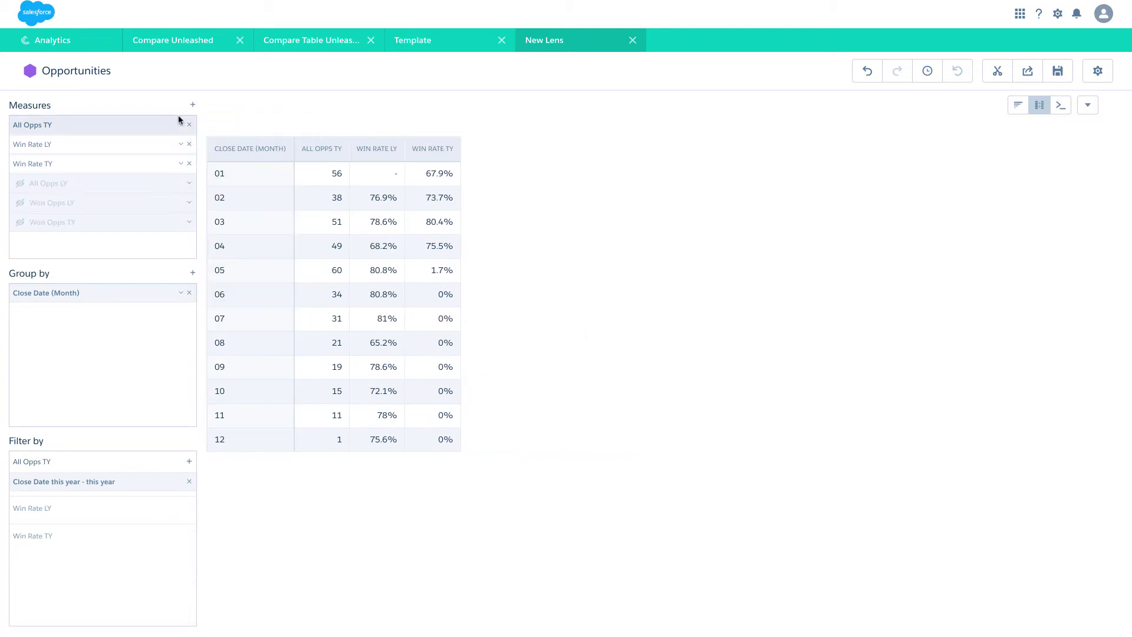
Hide the All Opps TY column from the compare table
{"action": "left_click", "coordinate": [182, 125]}
{"action": "left_click", "coordinate": [230, 367]}
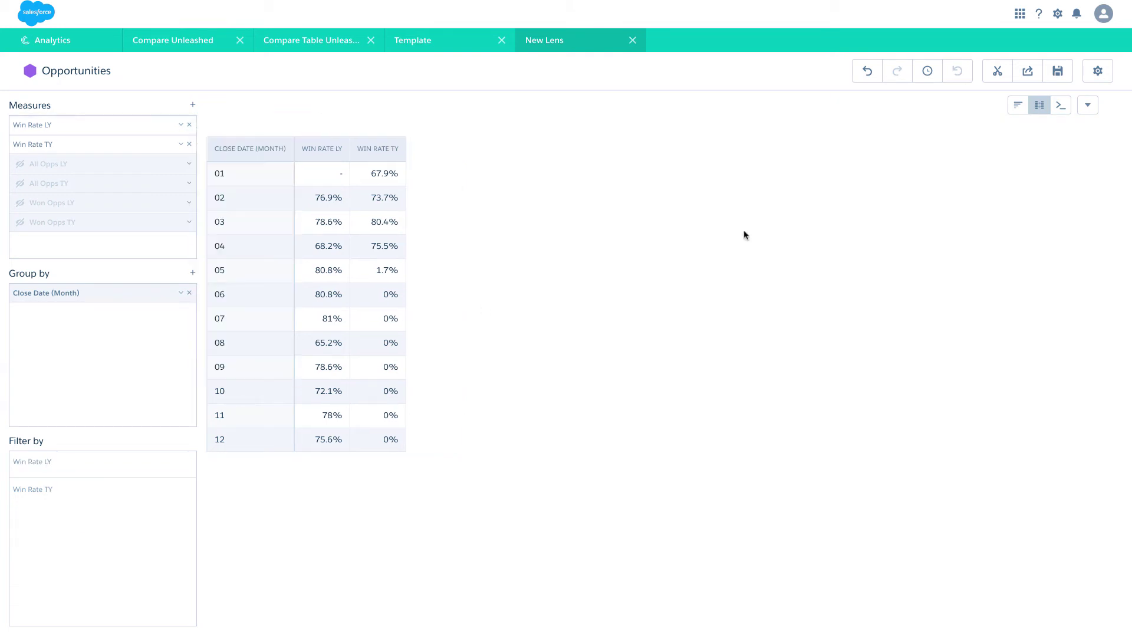
Preview the win rates as a line chart and as a timeline chart, and return to the compare table
{"action": "left_click", "coordinate": [1016, 112]}
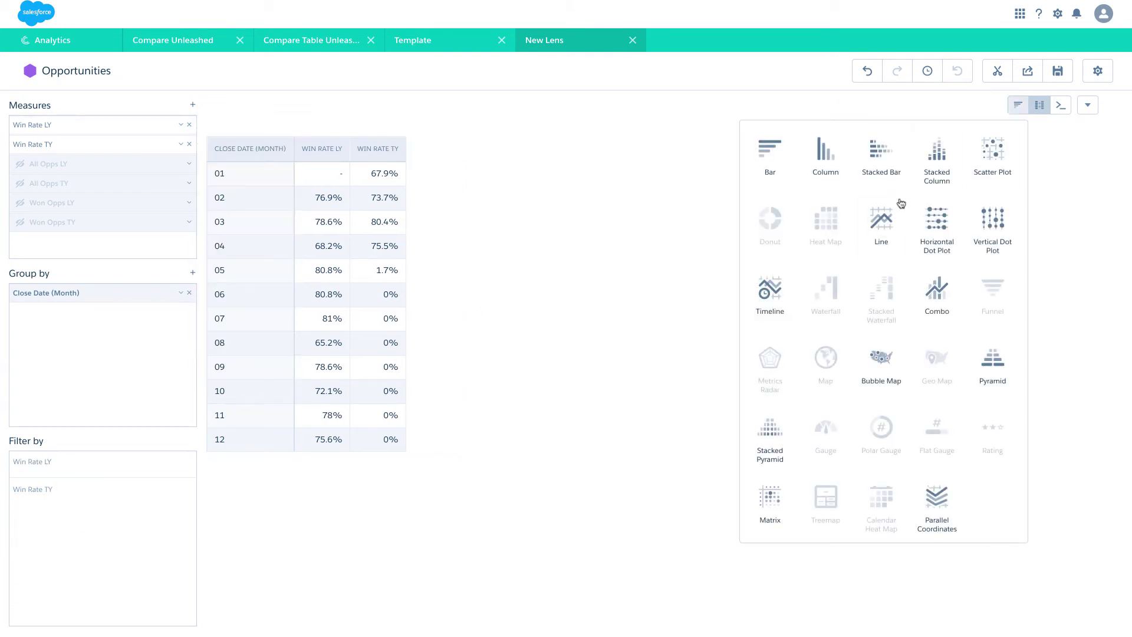
{"action": "left_click", "coordinate": [890, 217]}
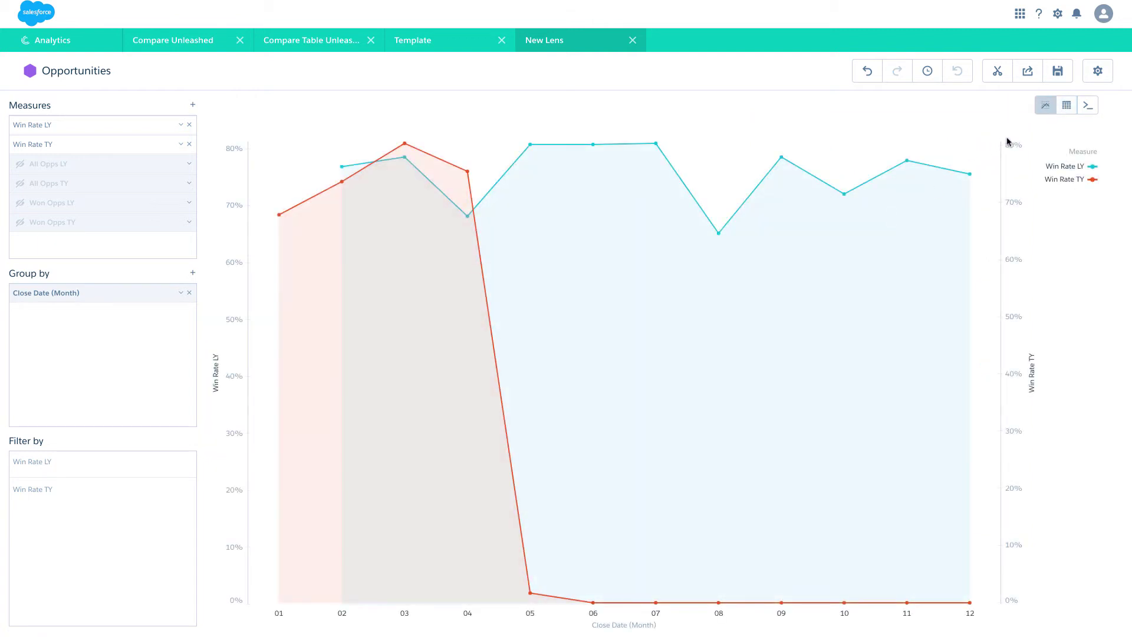
{"action": "left_click", "coordinate": [1044, 111]}
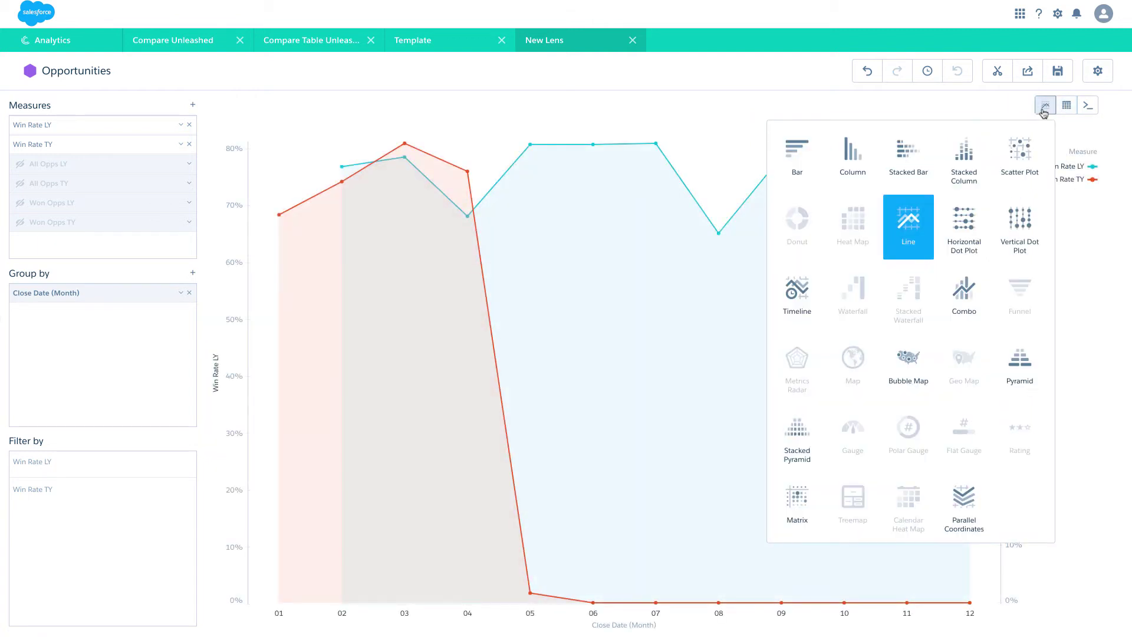
{"action": "left_click", "coordinate": [794, 298]}
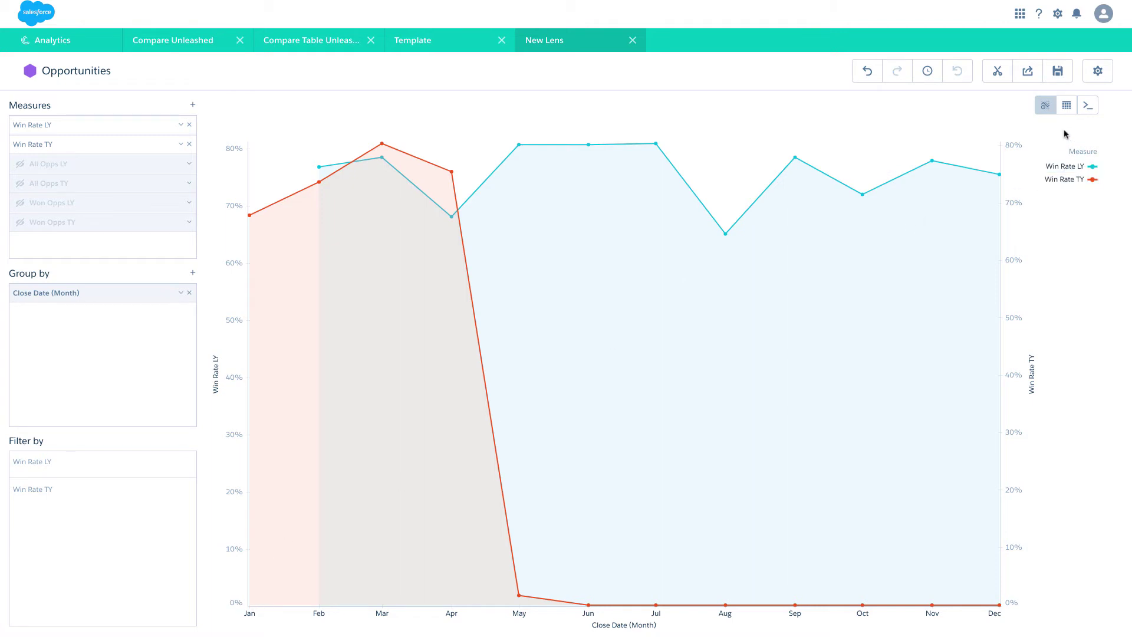
{"action": "mouse_move", "coordinate": [1066, 107]}
{"action": "left_click", "coordinate": [991, 157]}
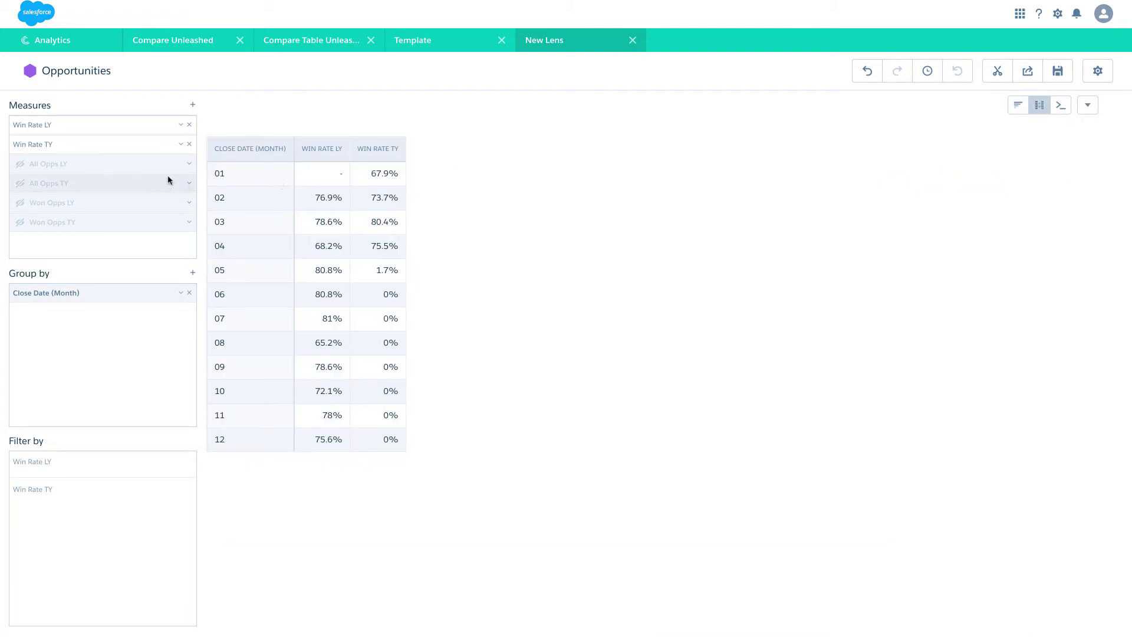
Unhide the All Opps LY column to check its monthly counts, and hide it again
{"action": "left_click", "coordinate": [188, 164]}
{"action": "left_click", "coordinate": [235, 414]}
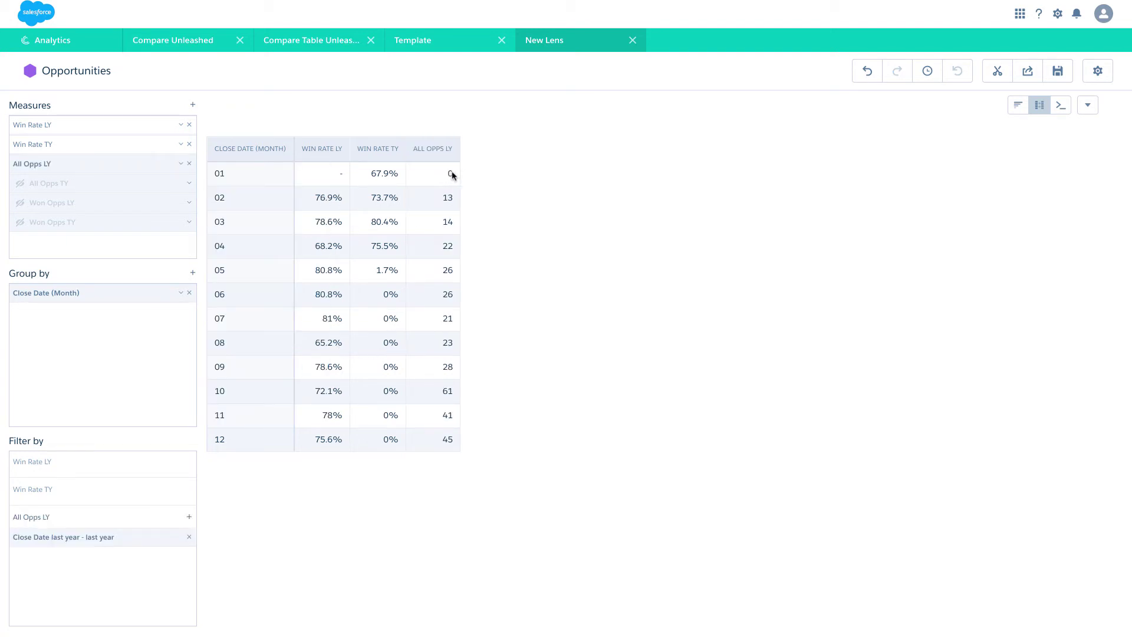
{"action": "left_click", "coordinate": [181, 164]}
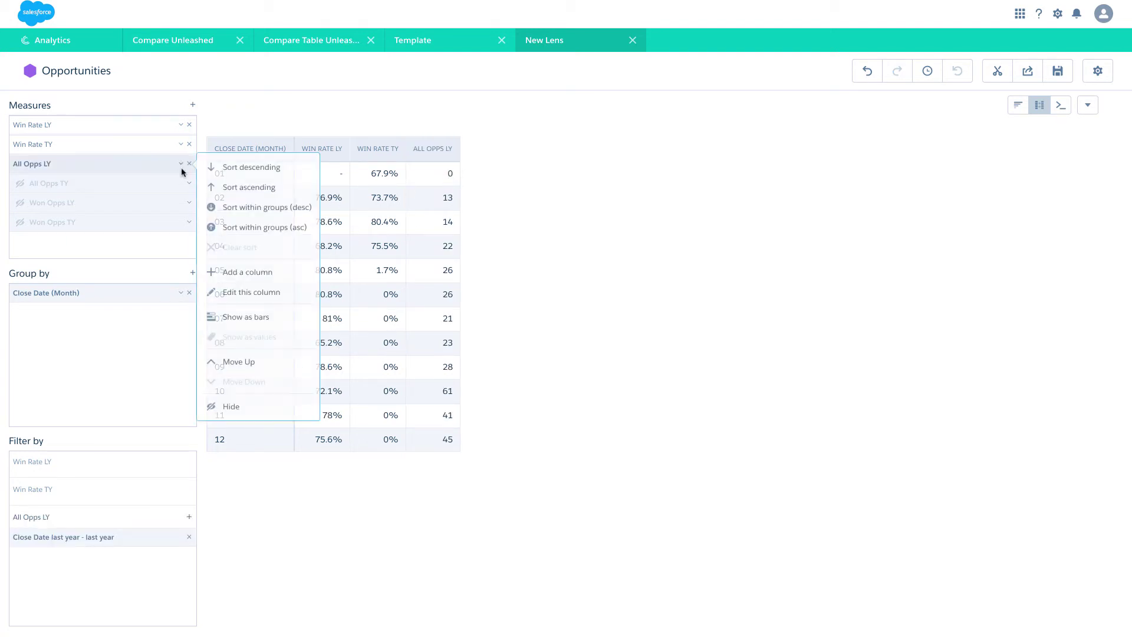
{"action": "left_click", "coordinate": [228, 407]}
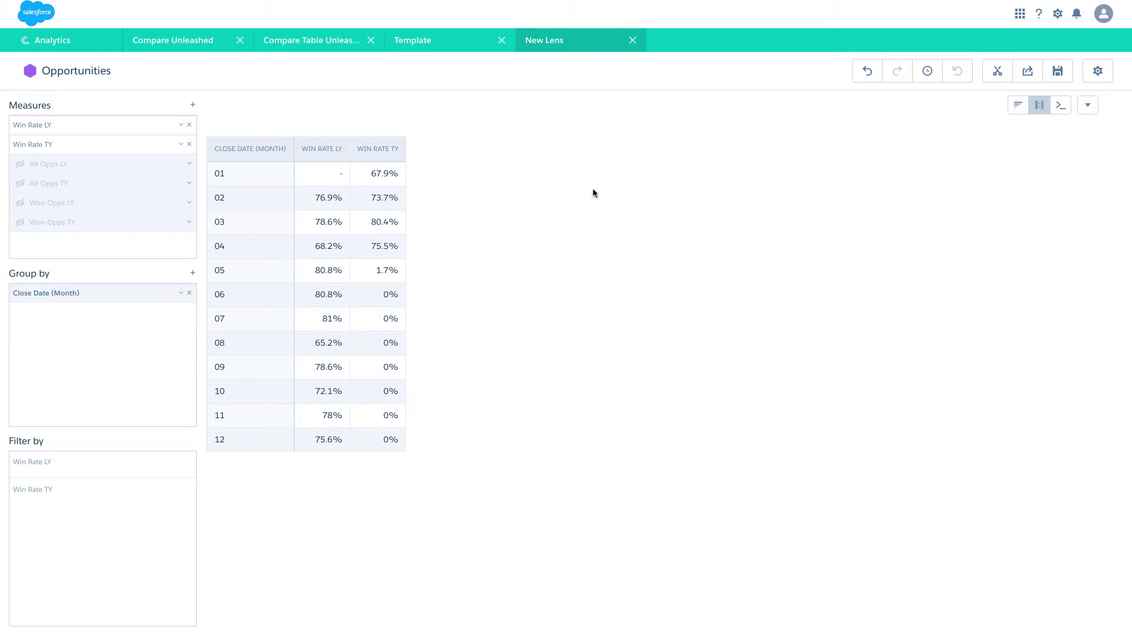
Change the Win Rate LY column's formula to coalesce(round(C/A, 3), 100) and apply it
{"action": "left_click", "coordinate": [182, 125]}
{"action": "left_click", "coordinate": [246, 255]}
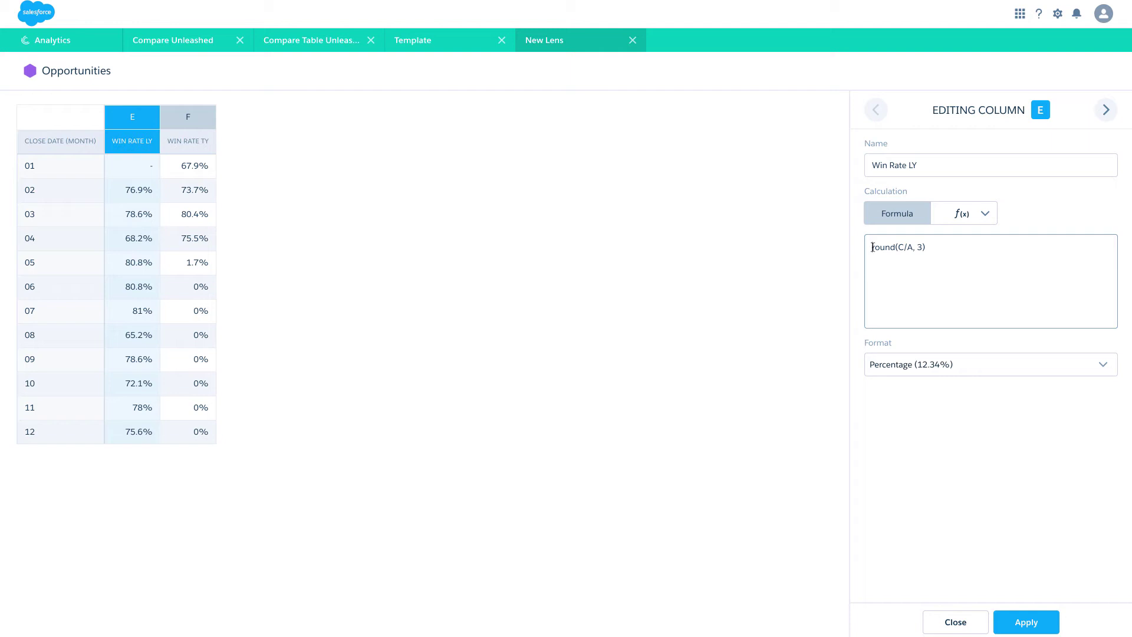
{"action": "type", "text": "coalesce("}
{"action": "left_click", "coordinate": [1029, 623]}
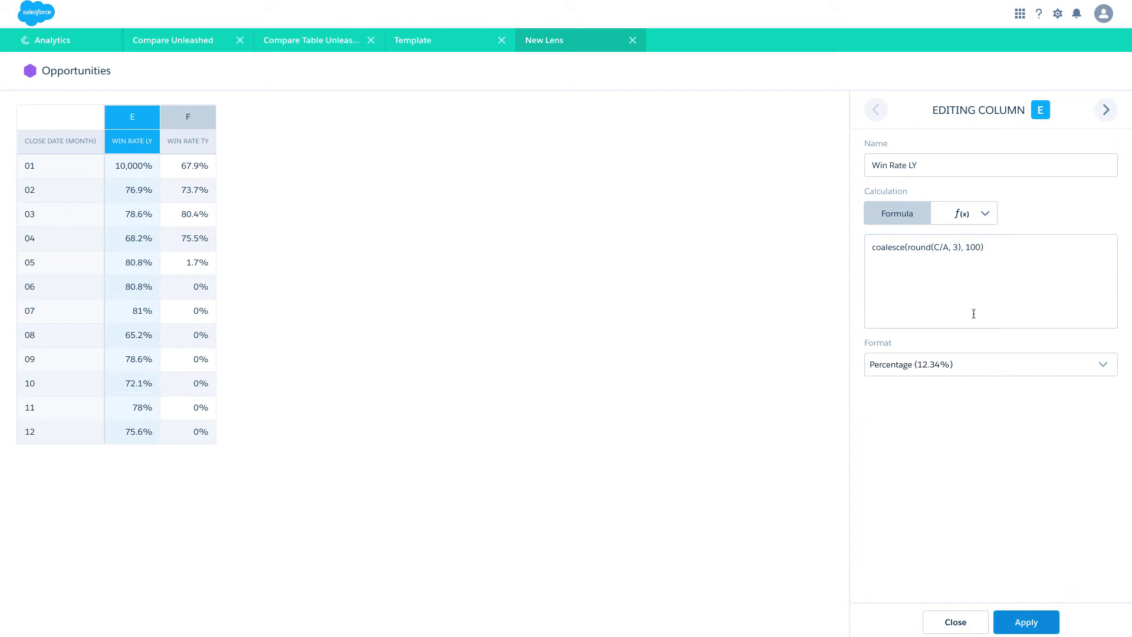
Replace the fallback value so the Win Rate LY formula reads coalesce(round(C/A, 3), 0), apply it and close the column editor
{"action": "left_click", "coordinate": [971, 248]}
{"action": "key", "text": "BackSpace"}
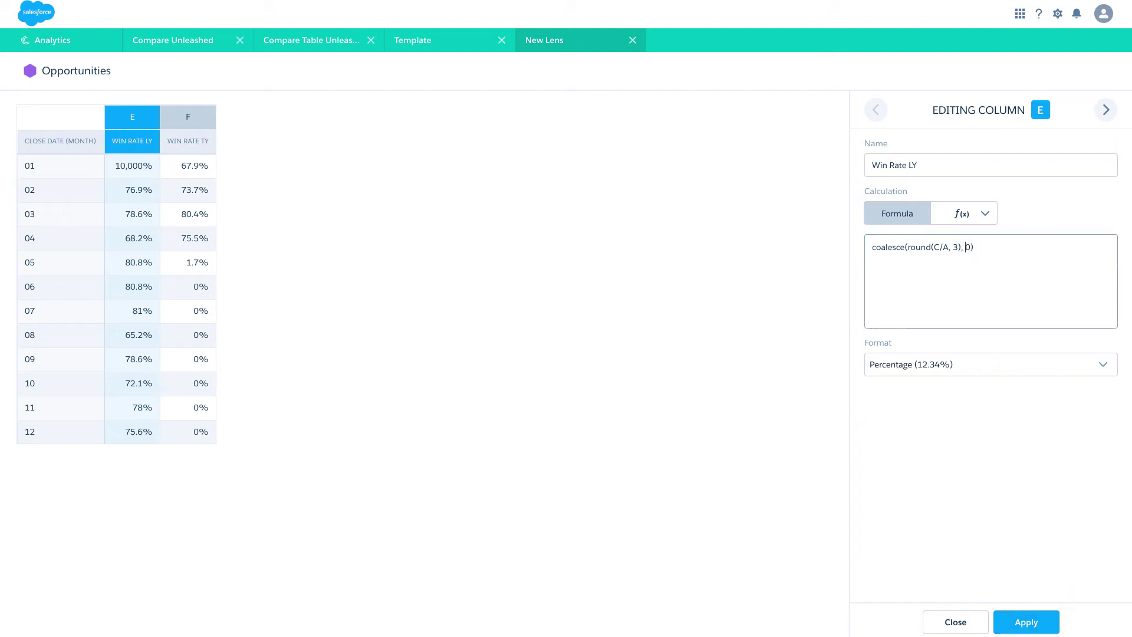
{"action": "left_click", "coordinate": [1039, 629]}
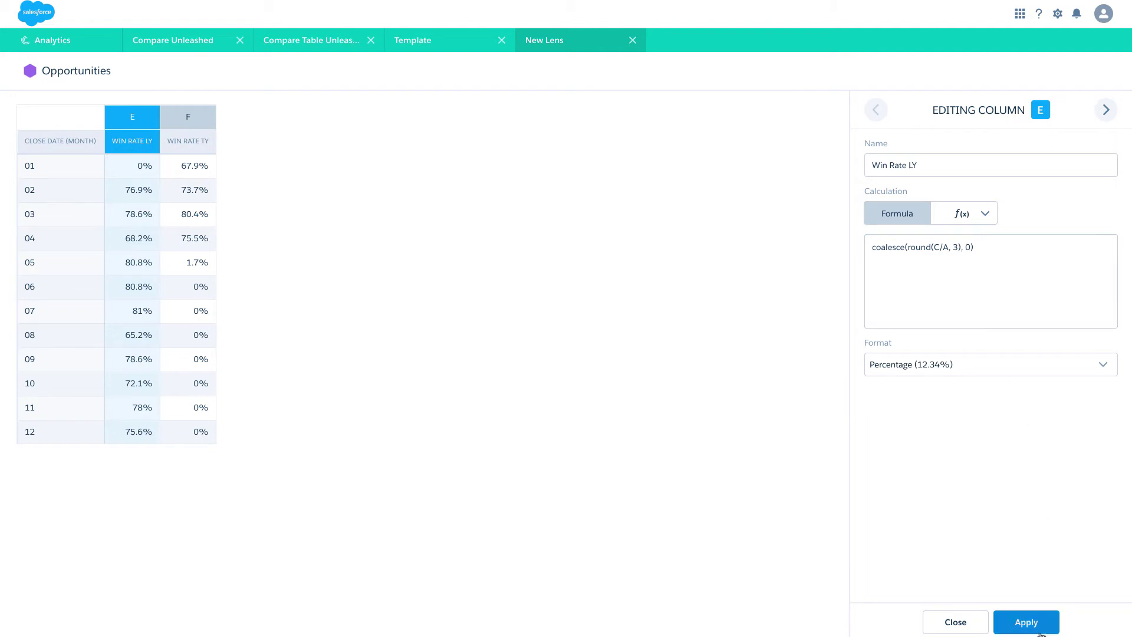
{"action": "left_click", "coordinate": [958, 625]}
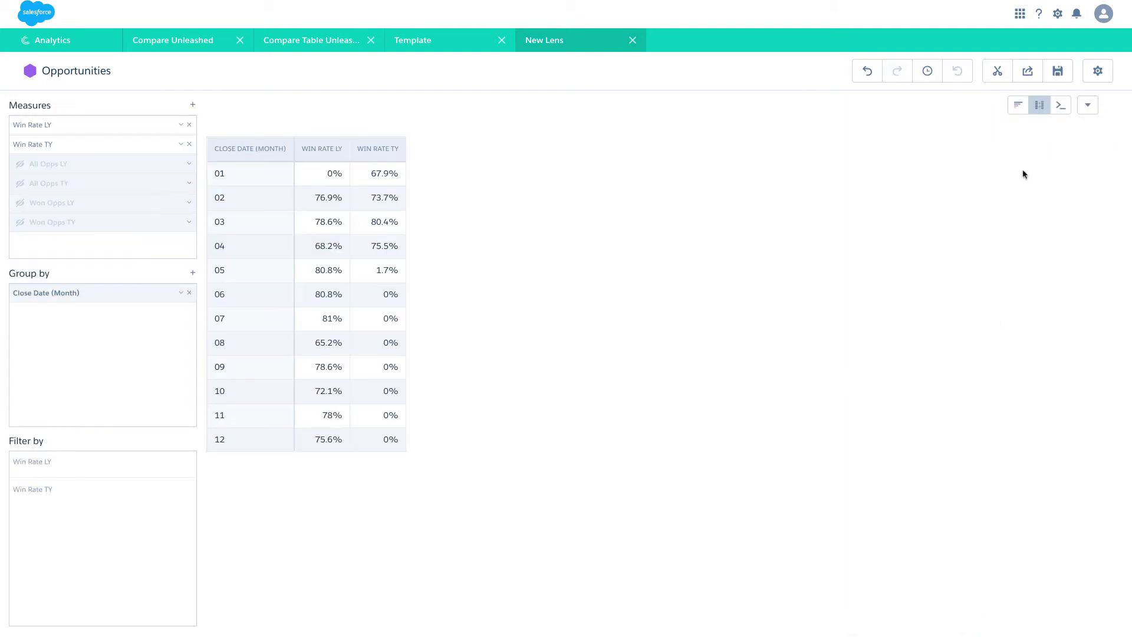
Display the win rates as a line chart and switch the visualization to a timeline chart
{"action": "left_click", "coordinate": [1016, 106]}
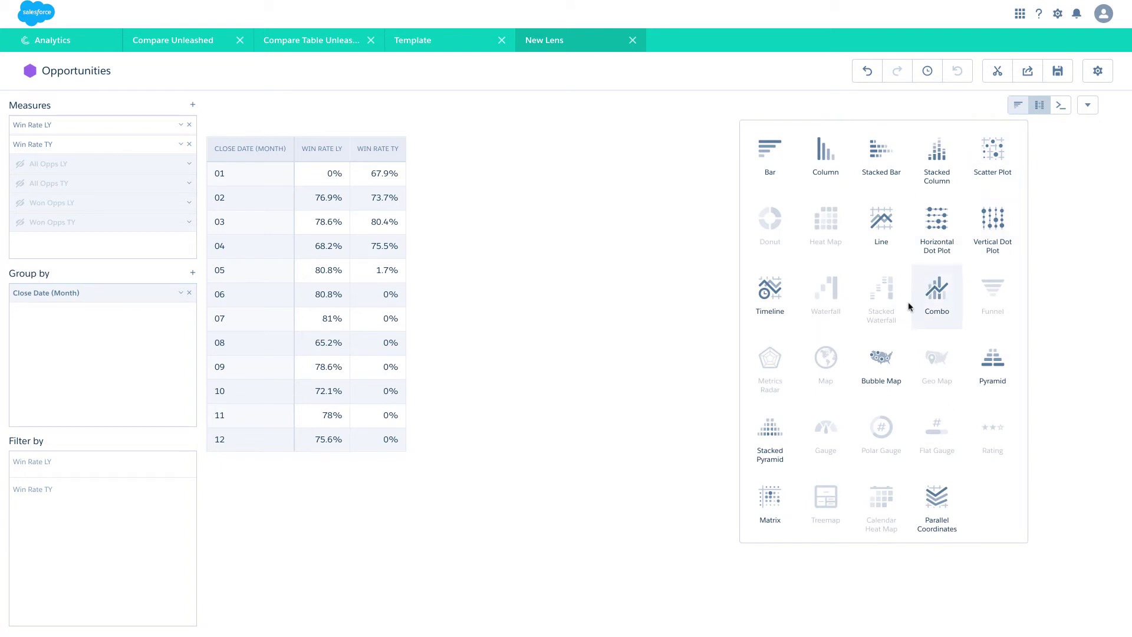
{"action": "left_click", "coordinate": [881, 240]}
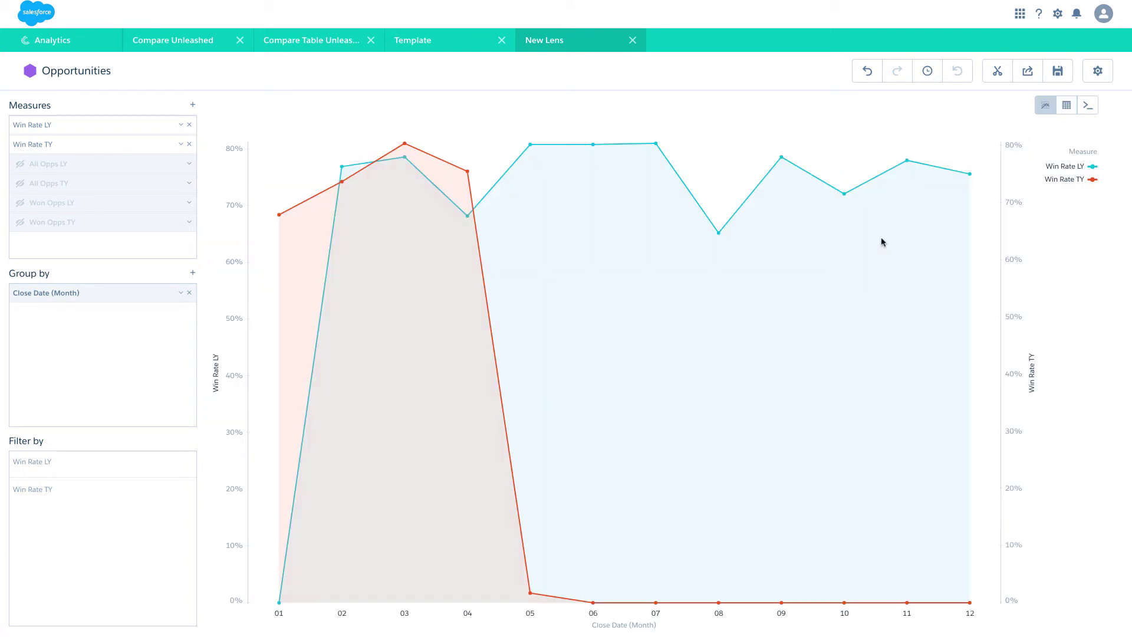
{"action": "left_click", "coordinate": [1046, 105]}
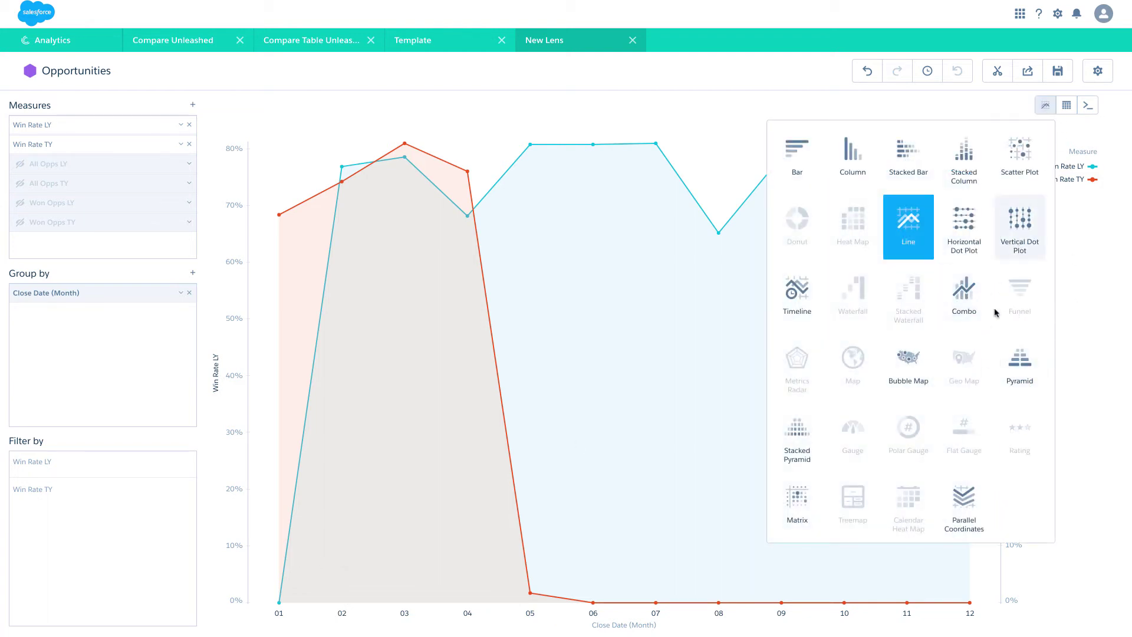
{"action": "left_click", "coordinate": [804, 299]}
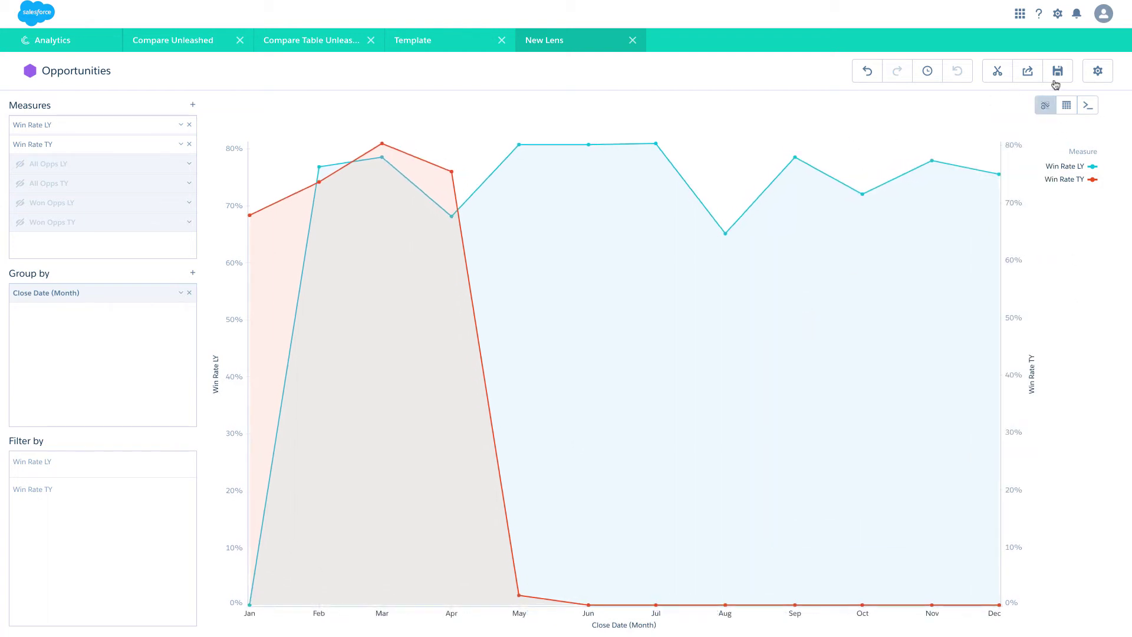
Clip the timeline lens to the dashboard designer with the display label Win Rate
{"action": "left_click", "coordinate": [998, 72]}
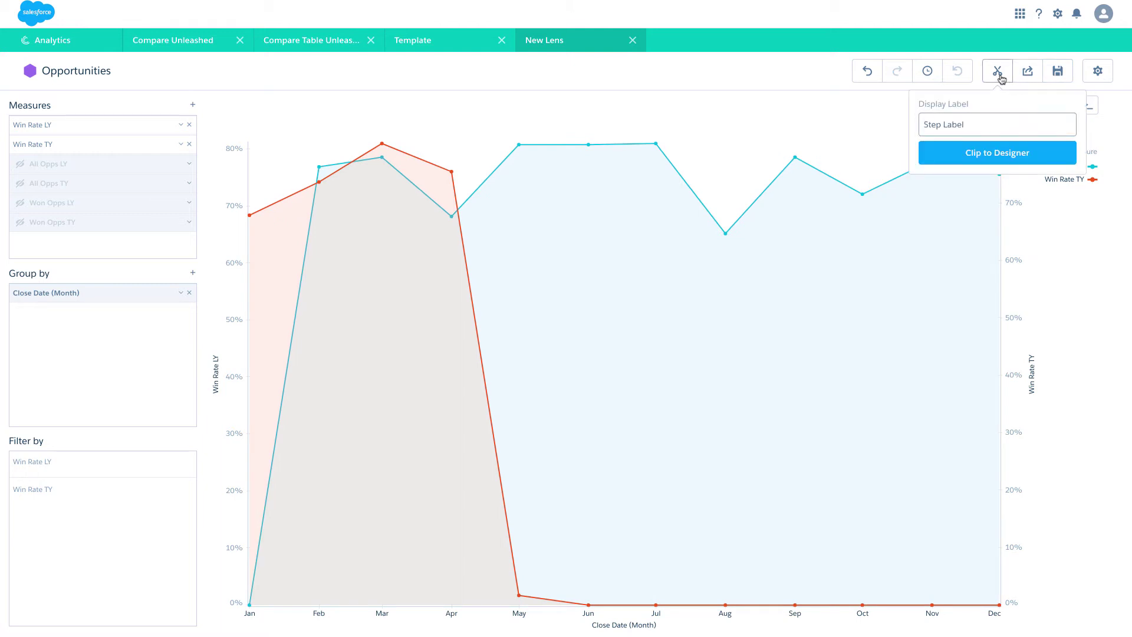
{"action": "type", "text": "Win Rate"}
{"action": "left_click", "coordinate": [1018, 147]}
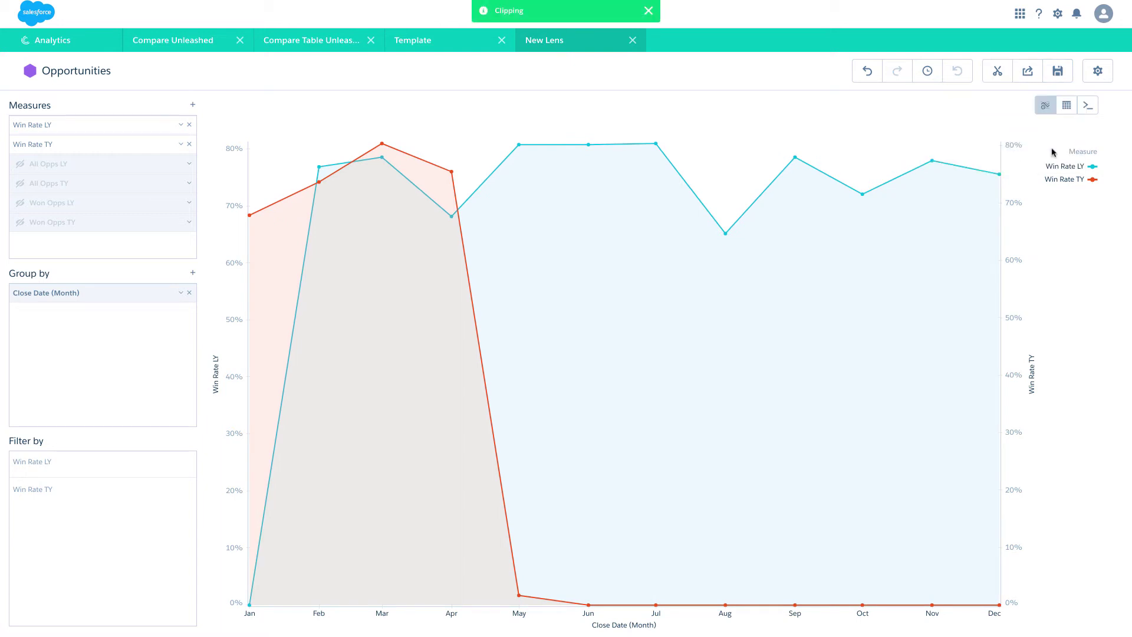
Place the Win Rate step on the upper-left chart placeholder of the Template dashboard
{"action": "left_click", "coordinate": [469, 46]}
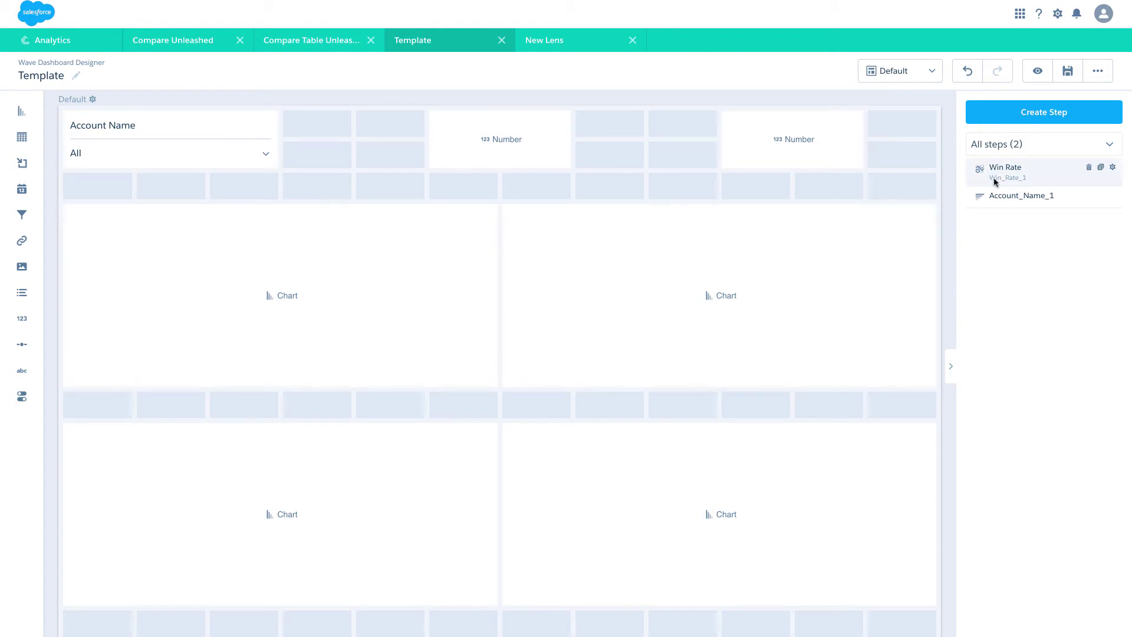
{"action": "left_click_drag", "start_coordinate": [994, 177], "coordinate": [323, 330]}
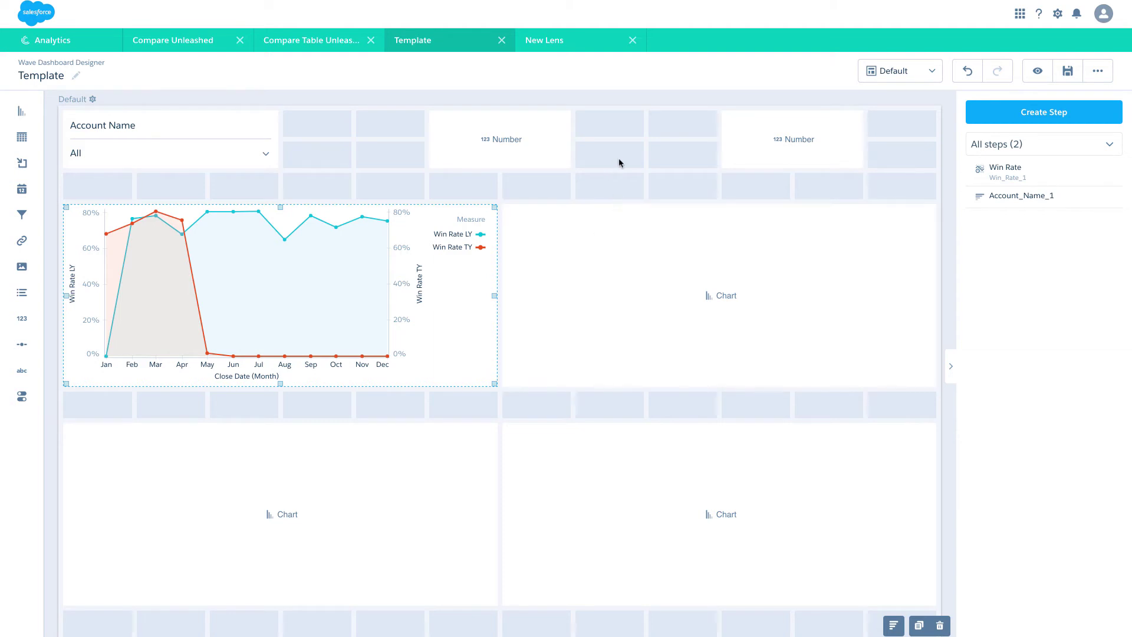
{"action": "scroll", "coordinate": [618, 158], "scroll_direction": "down", "scroll_amount": 1}
Clone the Win Rate step as a compare table with the Close Date (Month) grouping removed
{"action": "mouse_move", "coordinate": [1029, 171]}
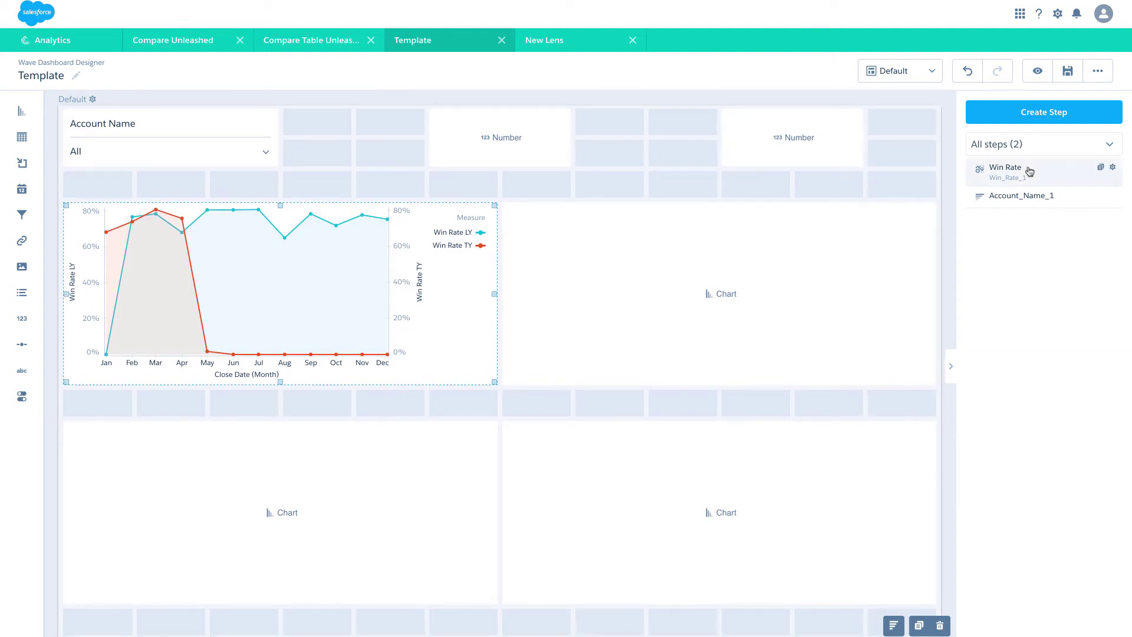
{"action": "left_click", "coordinate": [1101, 170]}
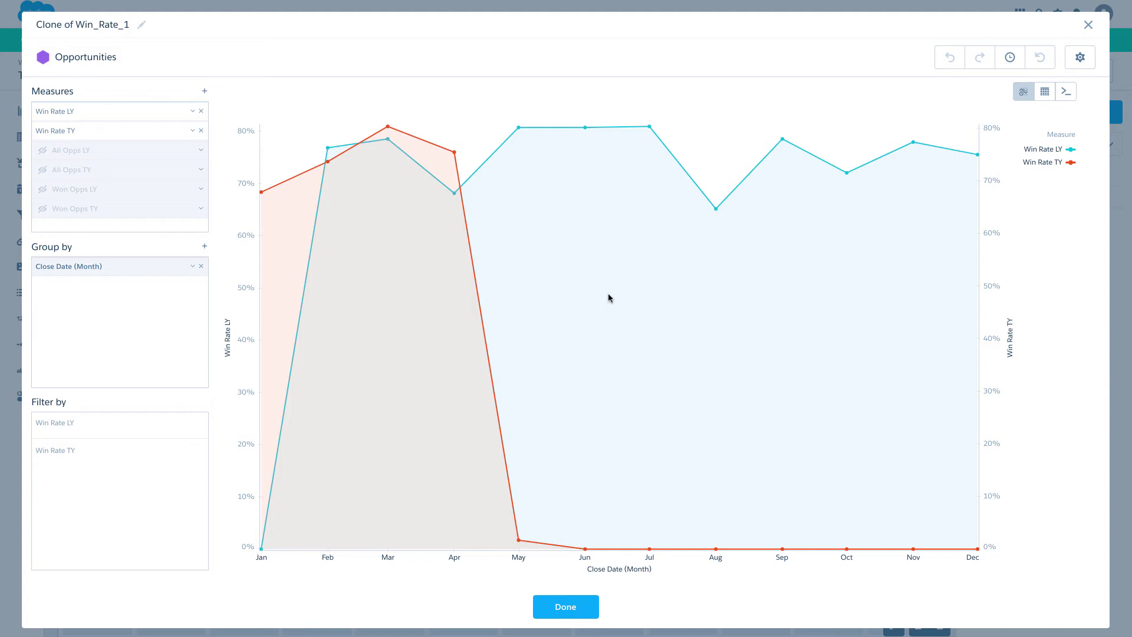
{"action": "left_click", "coordinate": [1044, 93]}
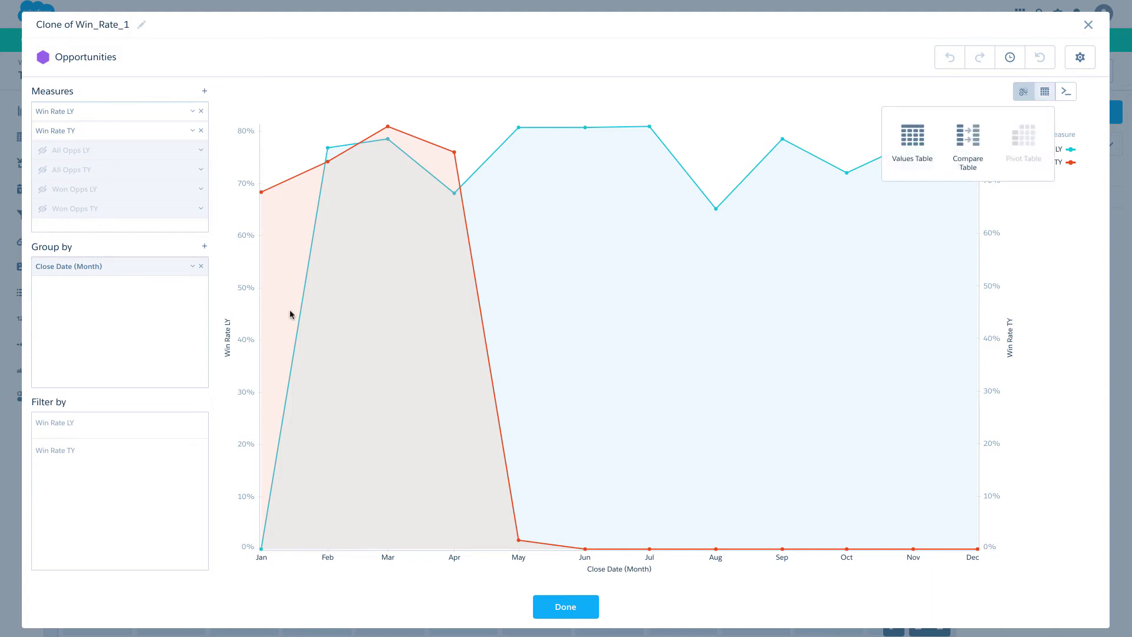
{"action": "left_click", "coordinate": [967, 142]}
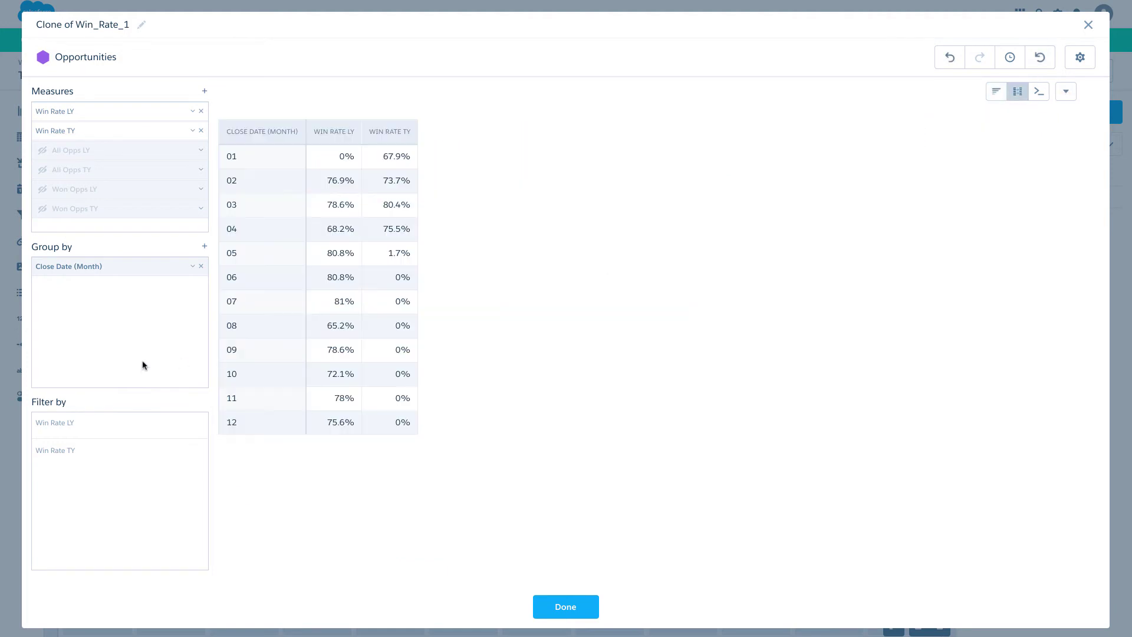
{"action": "left_click", "coordinate": [202, 268]}
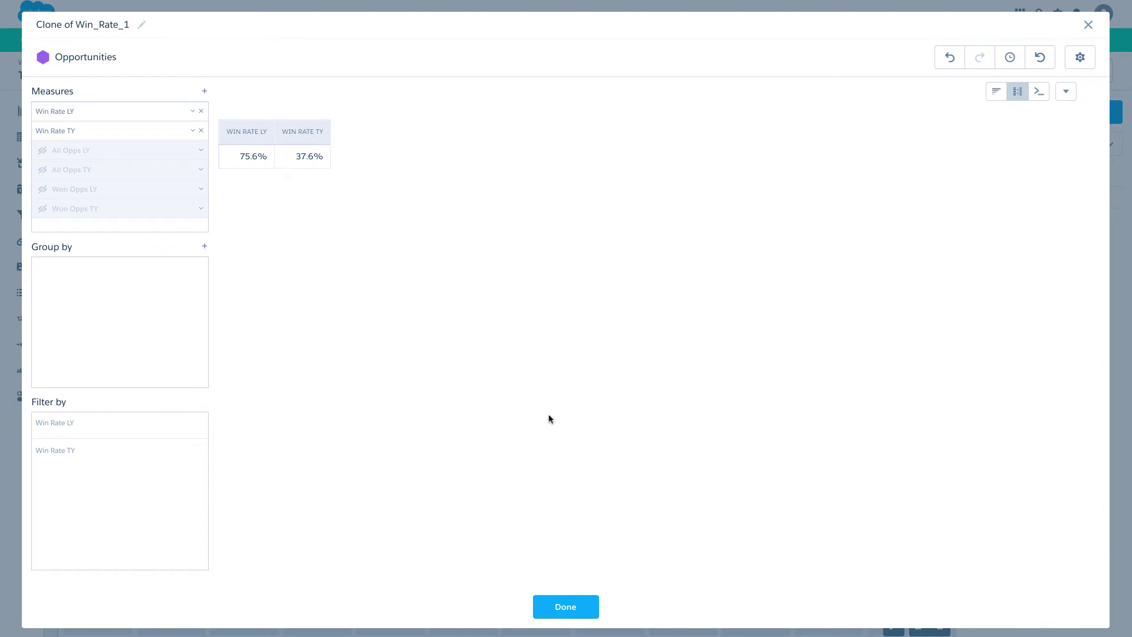
{"action": "left_click", "coordinate": [581, 606]}
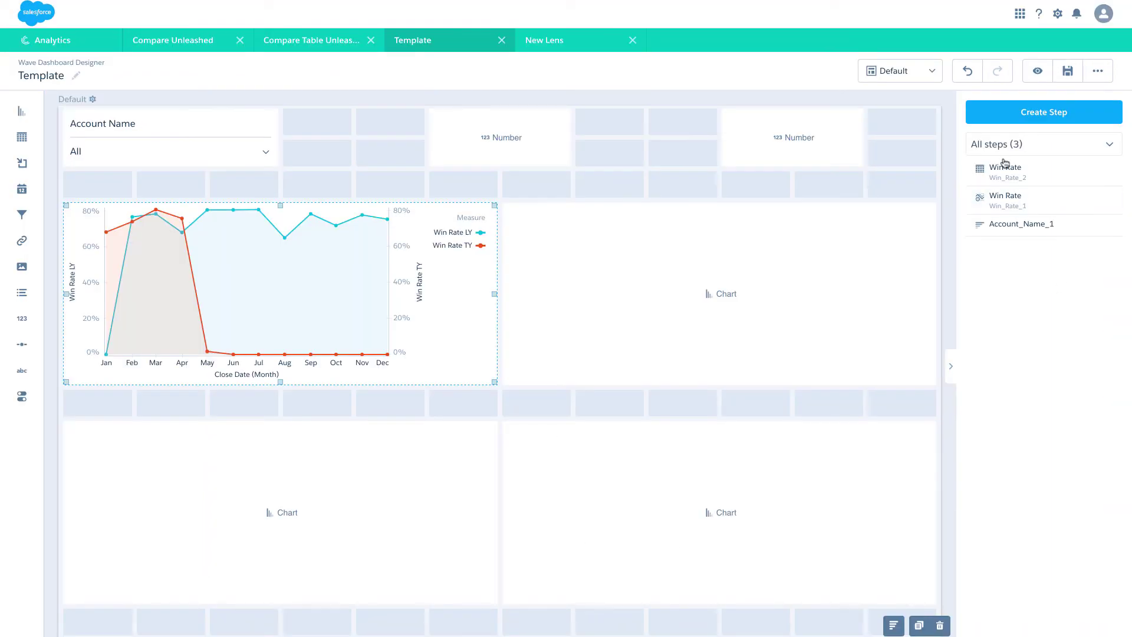
Place the ungrouped Win Rate step (Win_Rate_2) on both number widgets of the dashboard
{"action": "left_click_drag", "start_coordinate": [961, 175], "coordinate": [560, 147]}
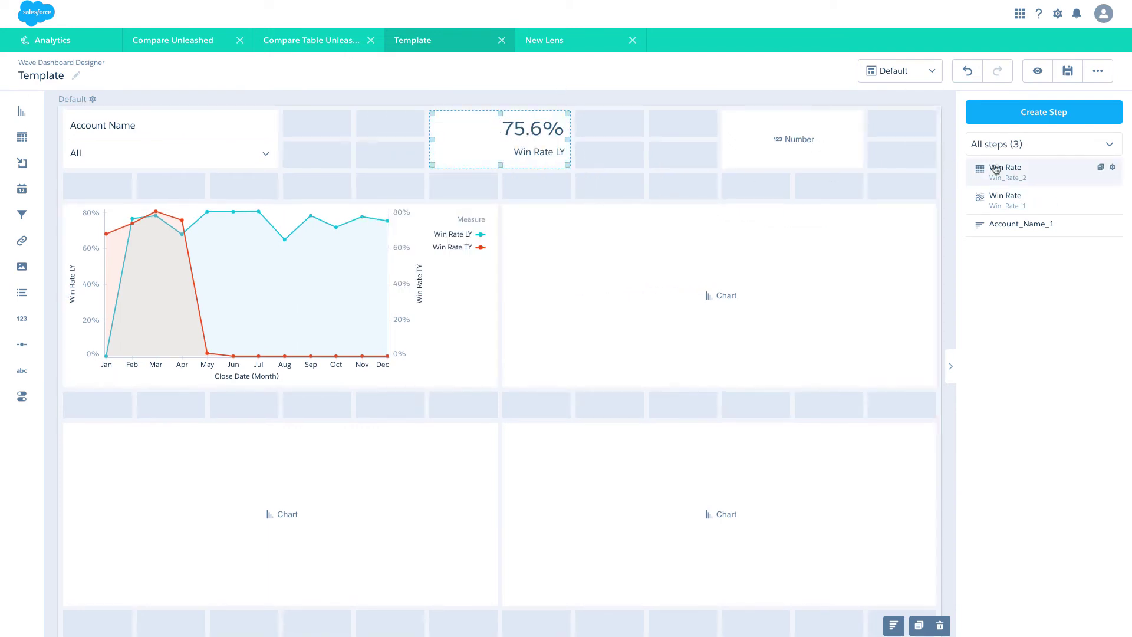
{"action": "left_click_drag", "start_coordinate": [998, 170], "coordinate": [791, 135]}
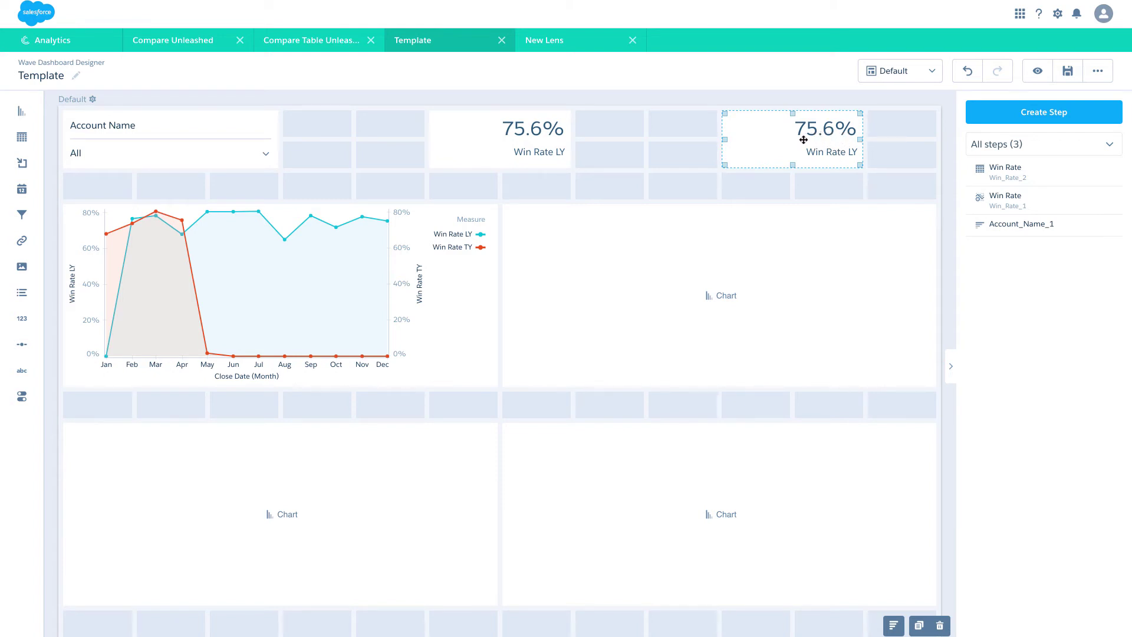
Set the second number widget's measure field to Win Rate TY and deselect the widget
{"action": "left_click", "coordinate": [829, 137]}
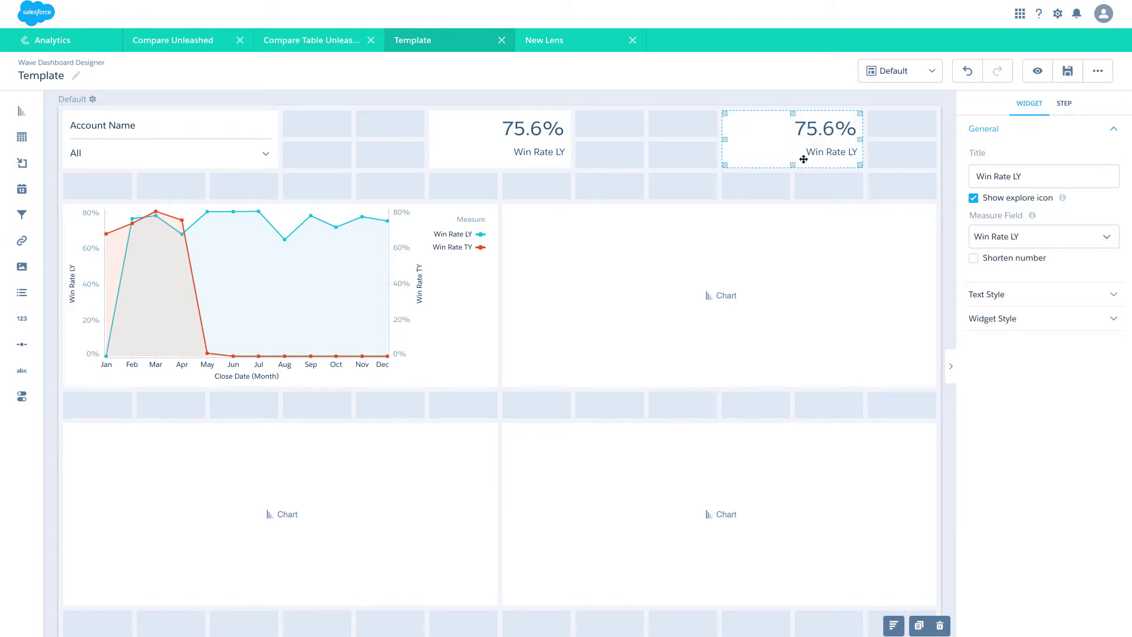
{"action": "left_click", "coordinate": [1030, 240]}
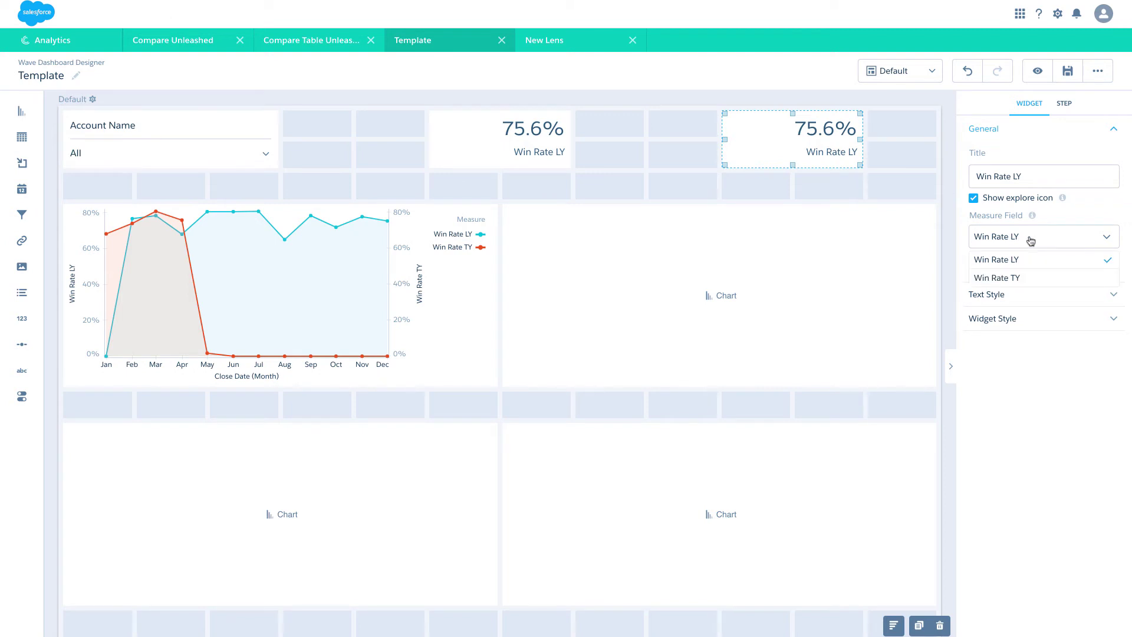
{"action": "left_click", "coordinate": [1030, 278]}
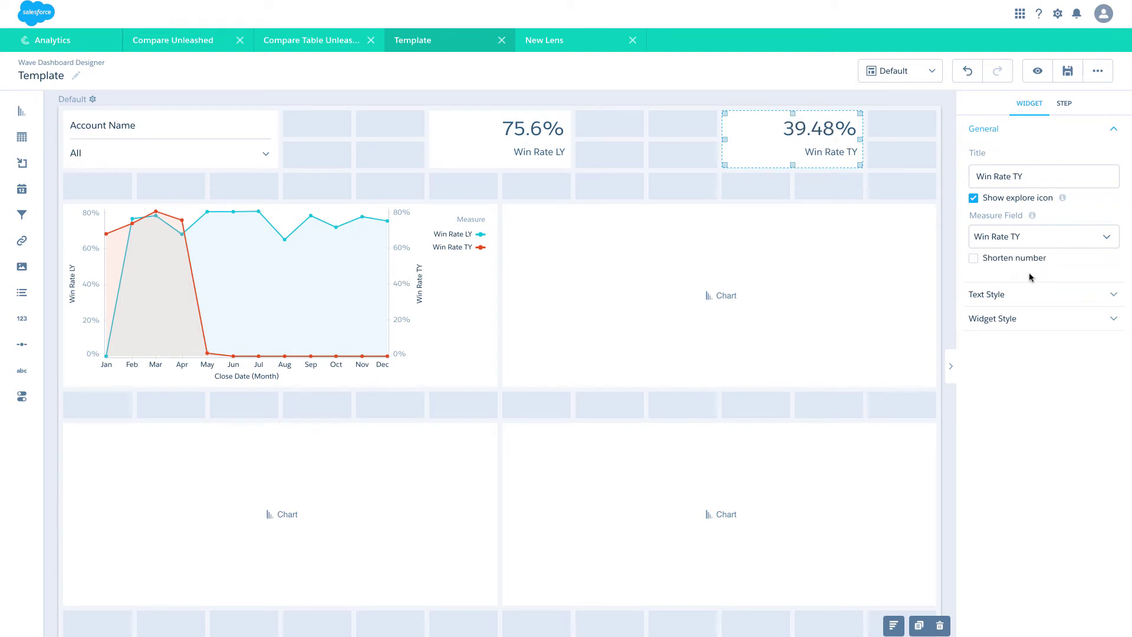
{"action": "left_click", "coordinate": [924, 161]}
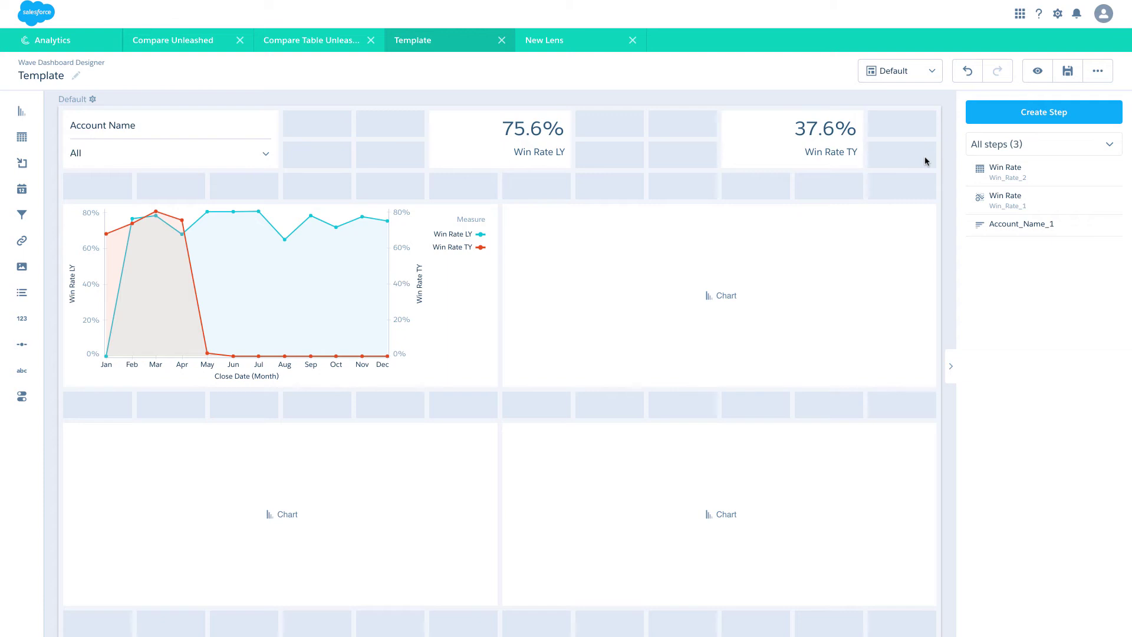
{"action": "mouse_move", "coordinate": [1087, 205]}
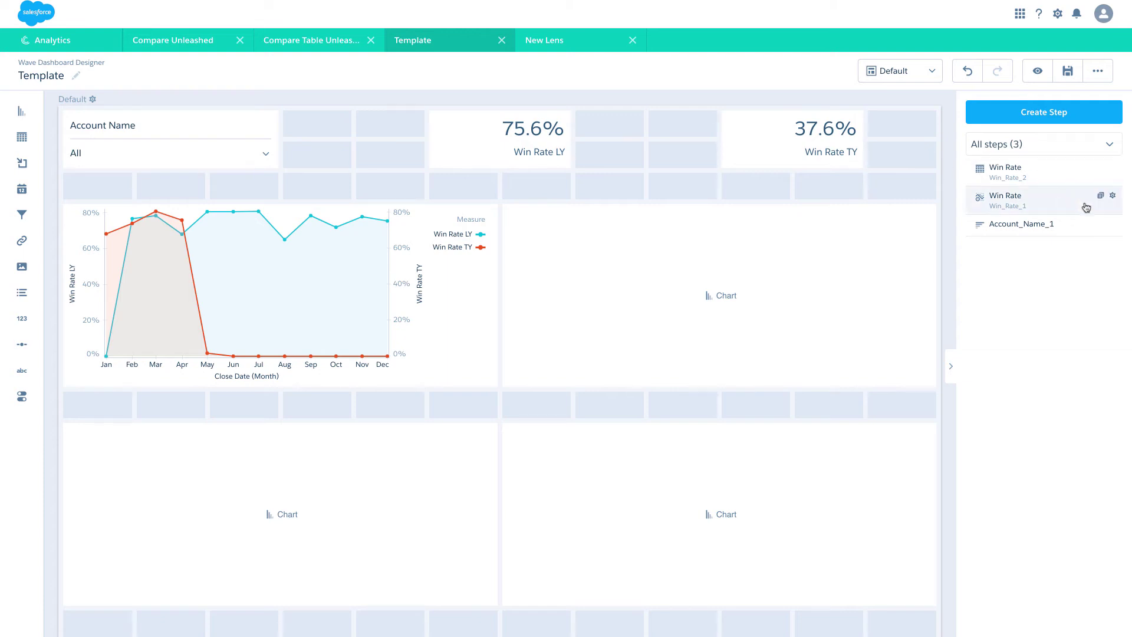
Examine the monthly All Opps TY counts in a temporary compare-table clone of the Win_Rate_1 step, discarding the clone
{"action": "left_click", "coordinate": [1100, 198]}
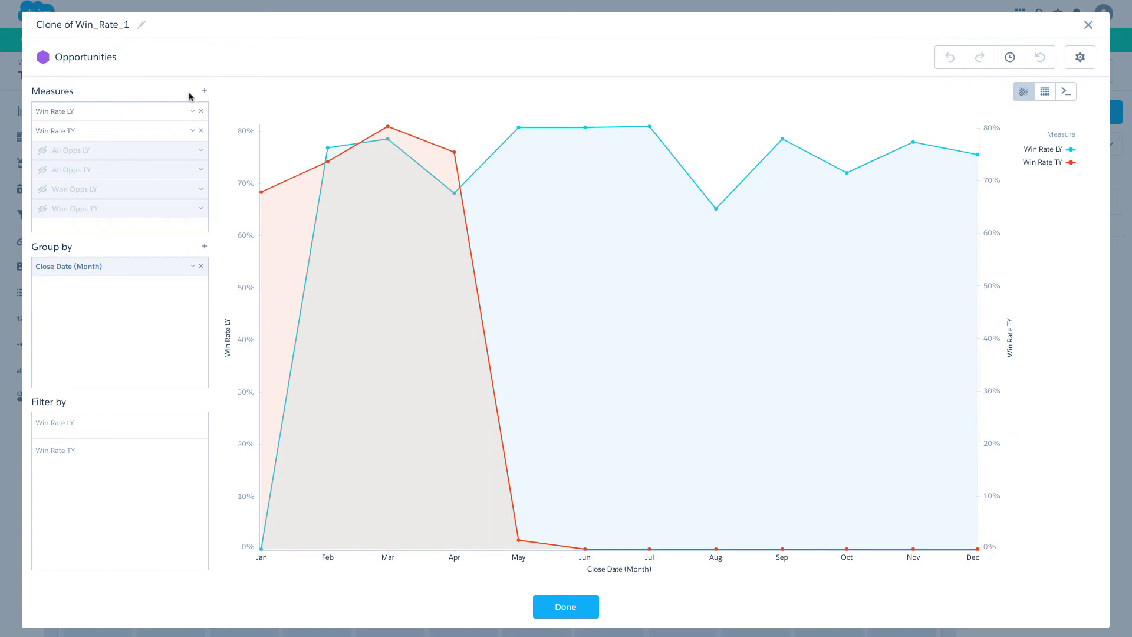
{"action": "left_click", "coordinate": [1045, 92]}
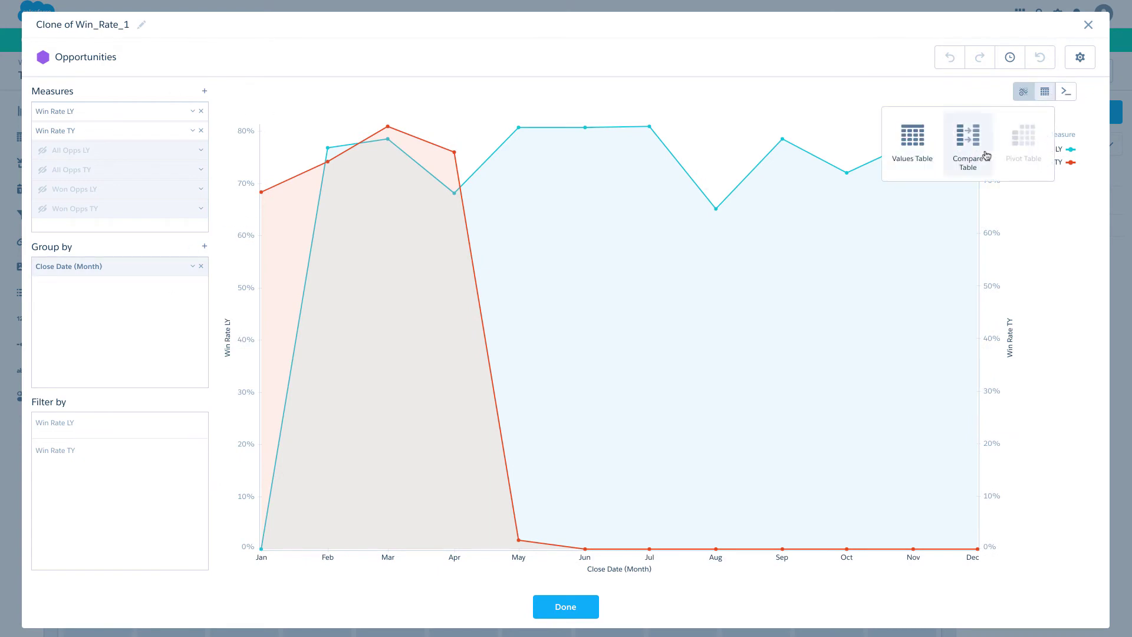
{"action": "left_click", "coordinate": [986, 155]}
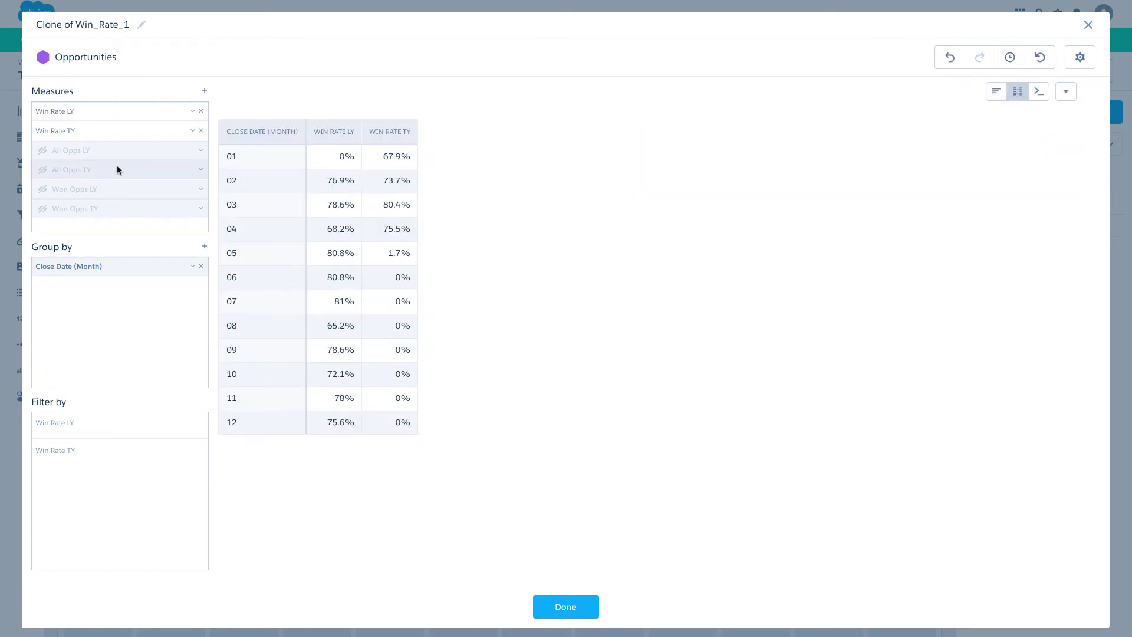
{"action": "left_click", "coordinate": [202, 171]}
{"action": "left_click", "coordinate": [258, 415]}
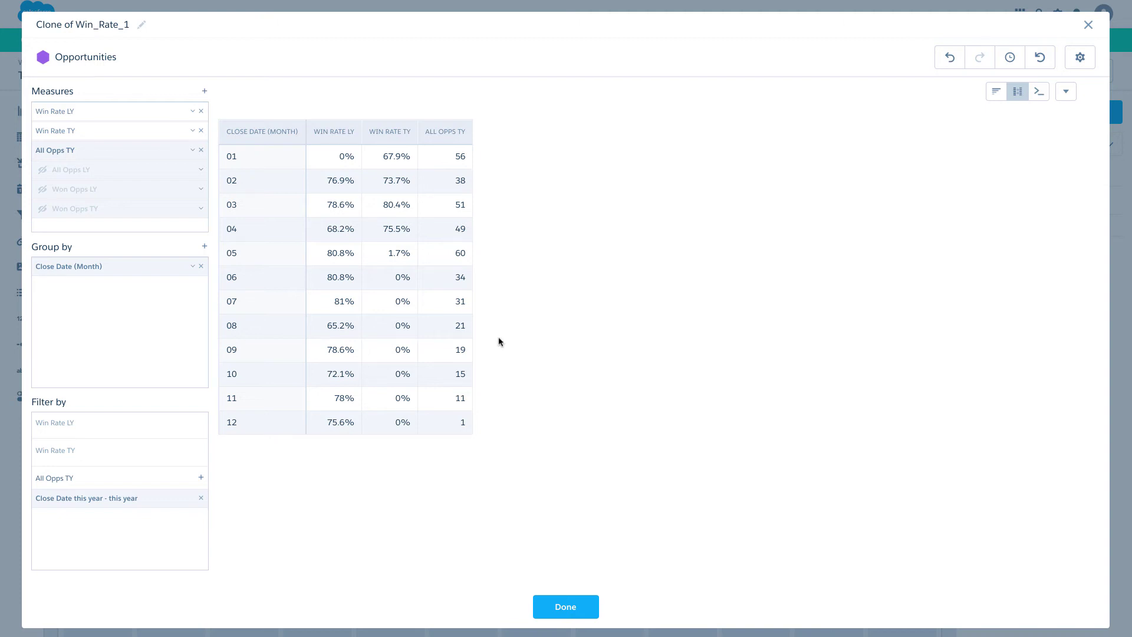
{"action": "left_click", "coordinate": [1088, 25]}
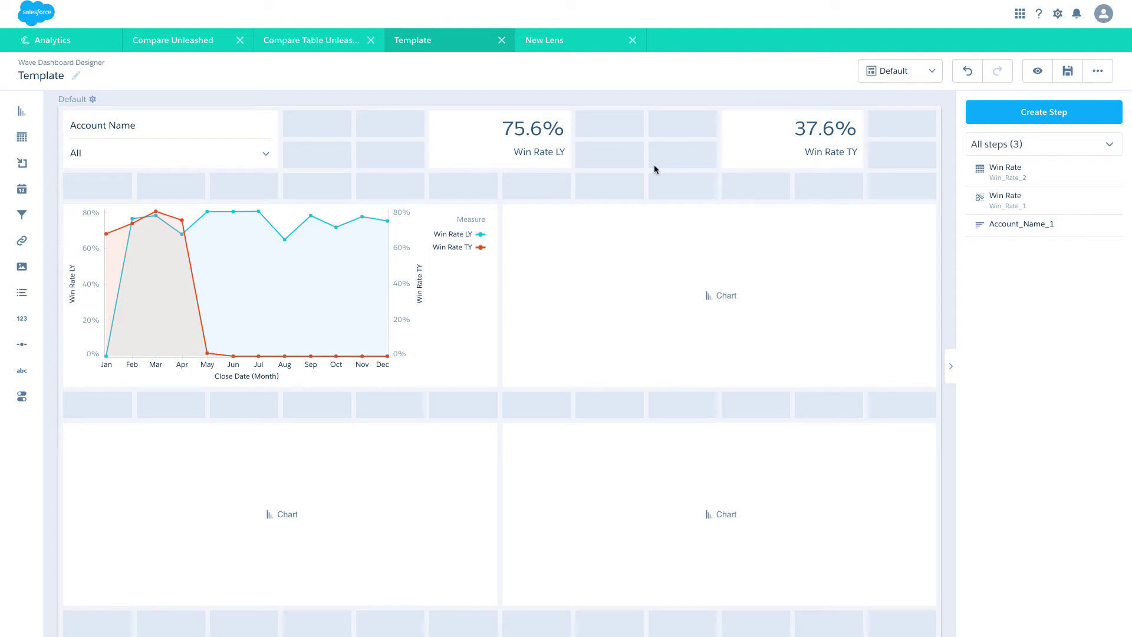
Open the Template dashboard's JSON and find the Win_Rate_2 definition in the steps section
{"action": "key", "text": "ctrl+e"}
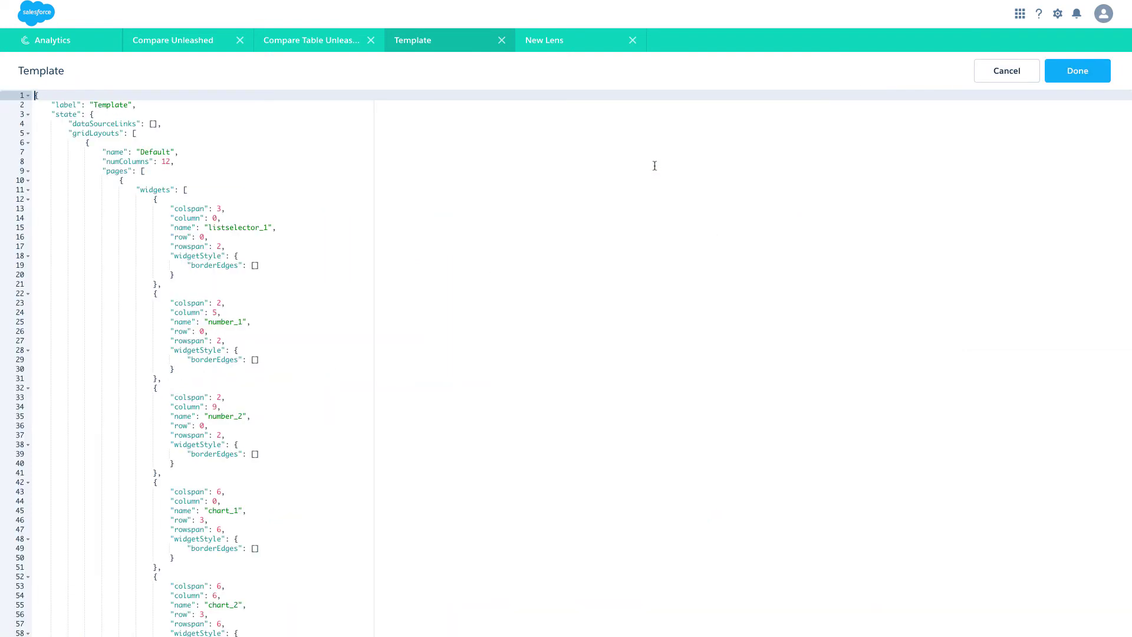
{"action": "key", "text": "ctrl+f"}
{"action": "type", "text": "steps"}
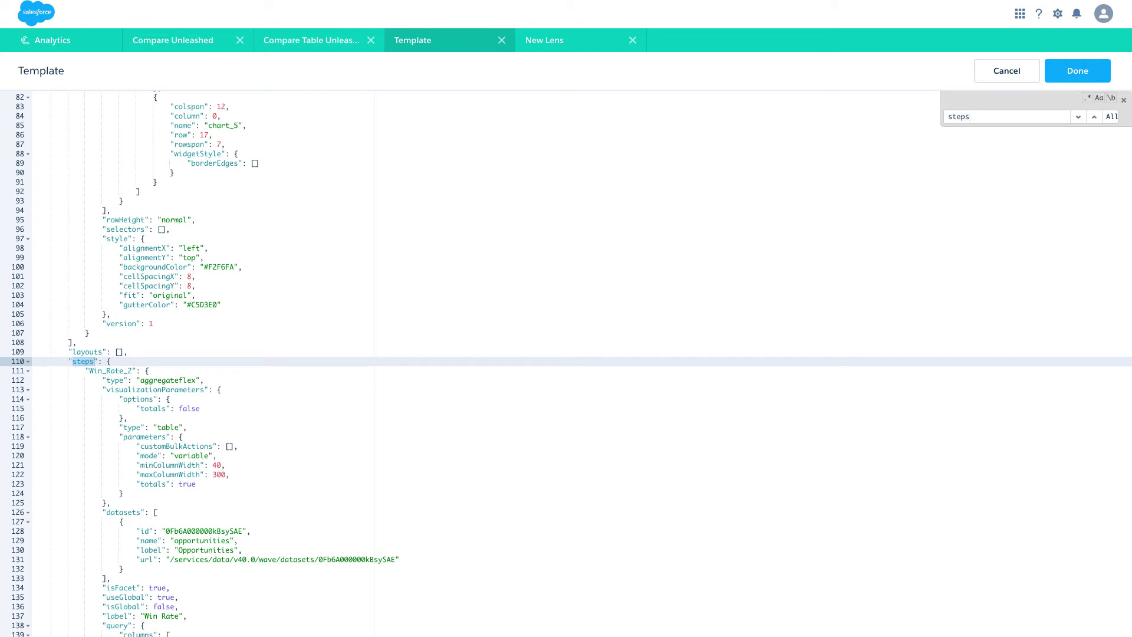
{"action": "double_click", "coordinate": [110, 371]}
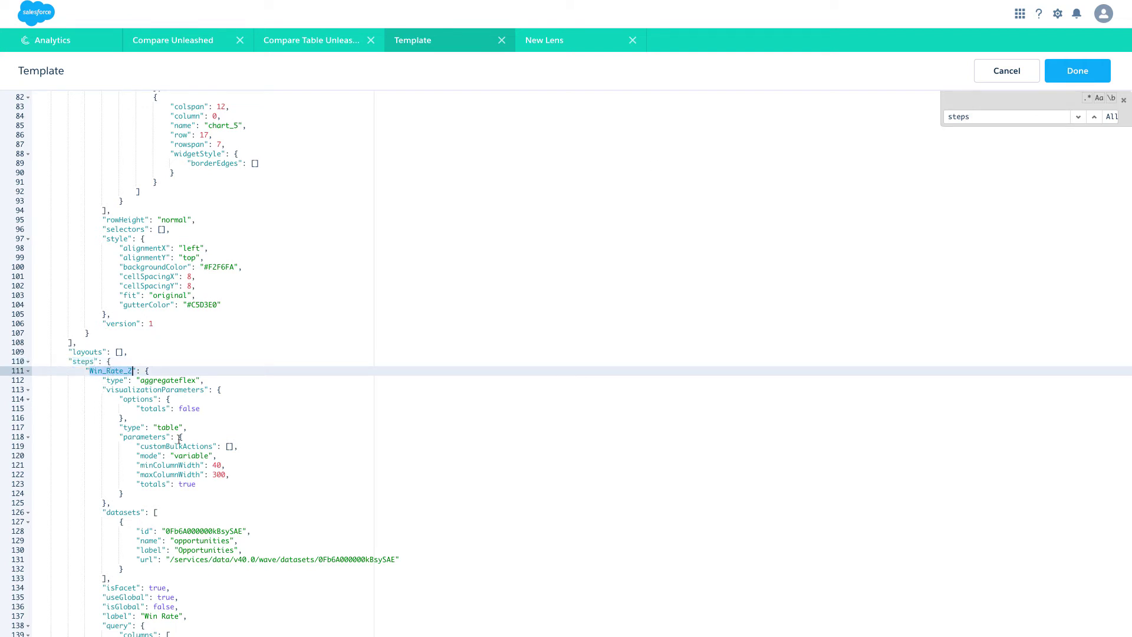
Set the end unit of the All Opps TY Close Date filter in Win_Rate_2 to "day" and return to the dashboard
{"action": "scroll", "coordinate": [218, 448], "scroll_direction": "down", "scroll_amount": 5}
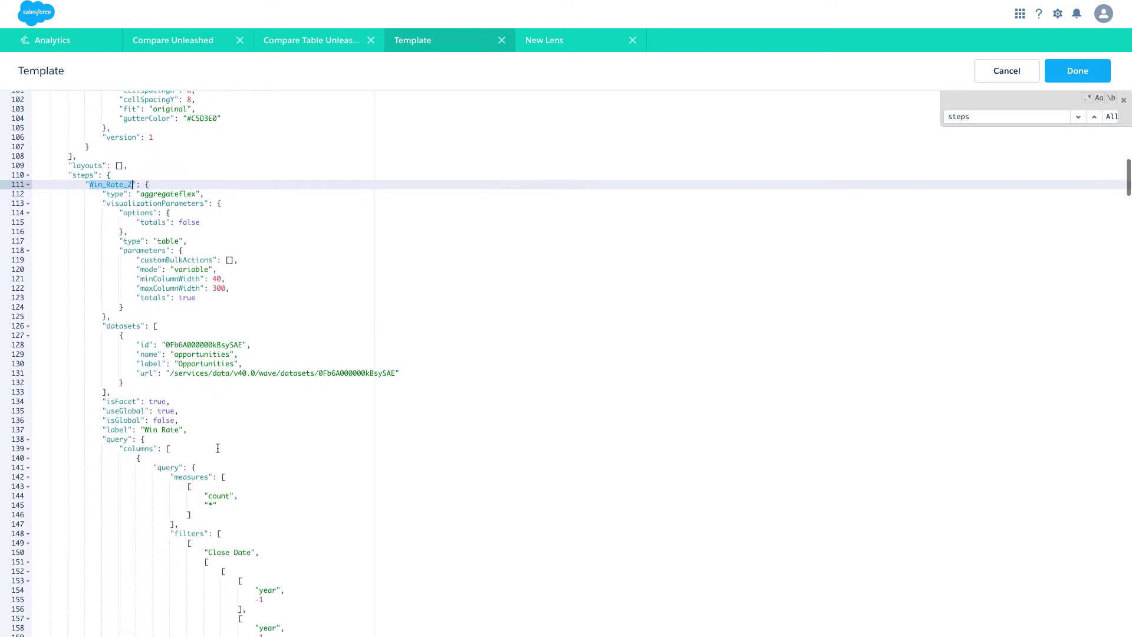
{"action": "scroll", "coordinate": [217, 449], "scroll_direction": "down", "scroll_amount": 3}
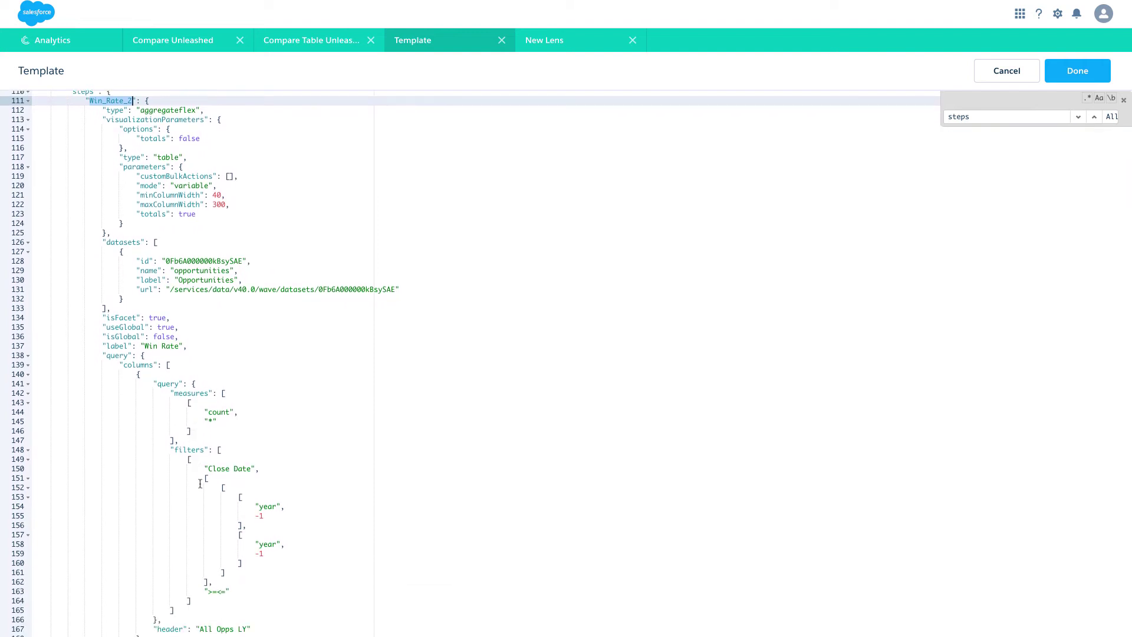
{"action": "scroll", "coordinate": [224, 514], "scroll_direction": "down", "scroll_amount": 7}
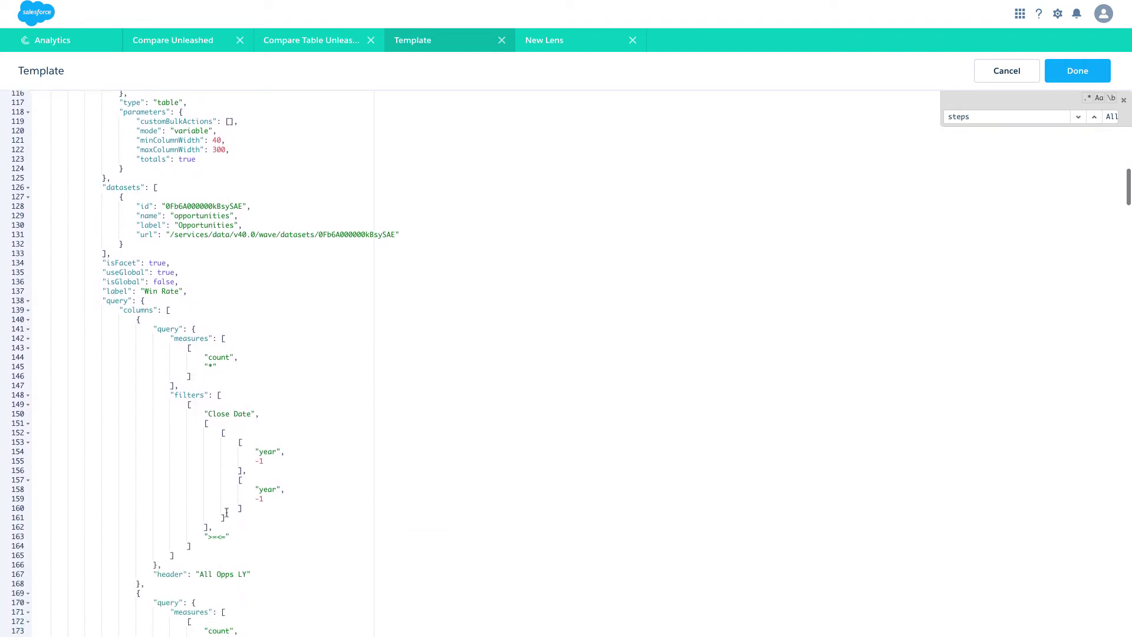
{"action": "scroll", "coordinate": [227, 513], "scroll_direction": "down", "scroll_amount": 5}
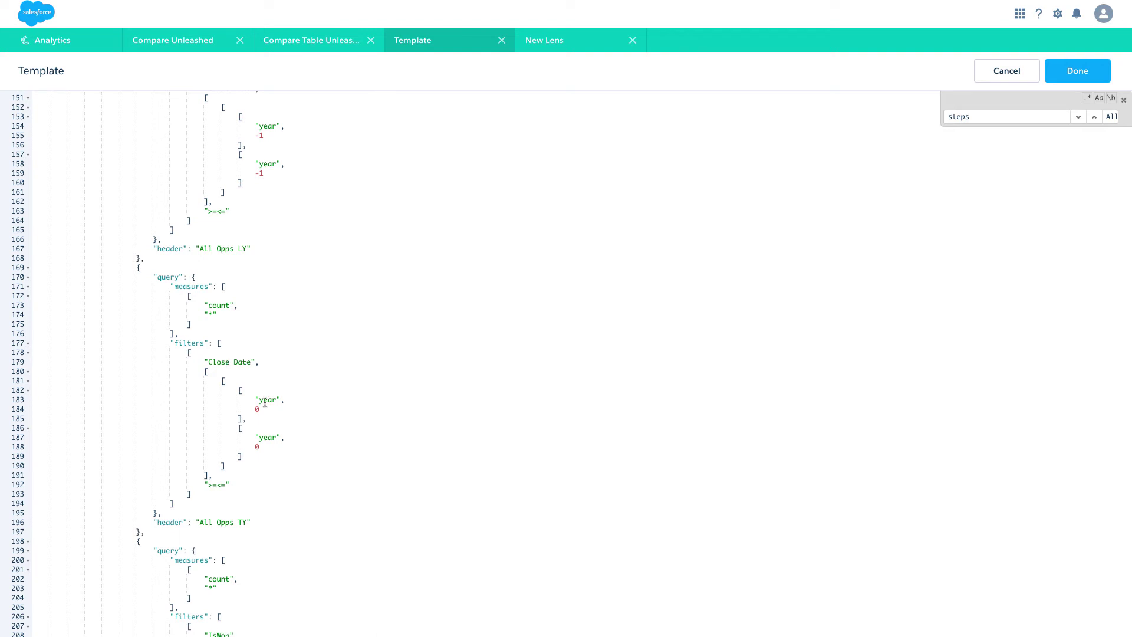
{"action": "left_click", "coordinate": [260, 437]}
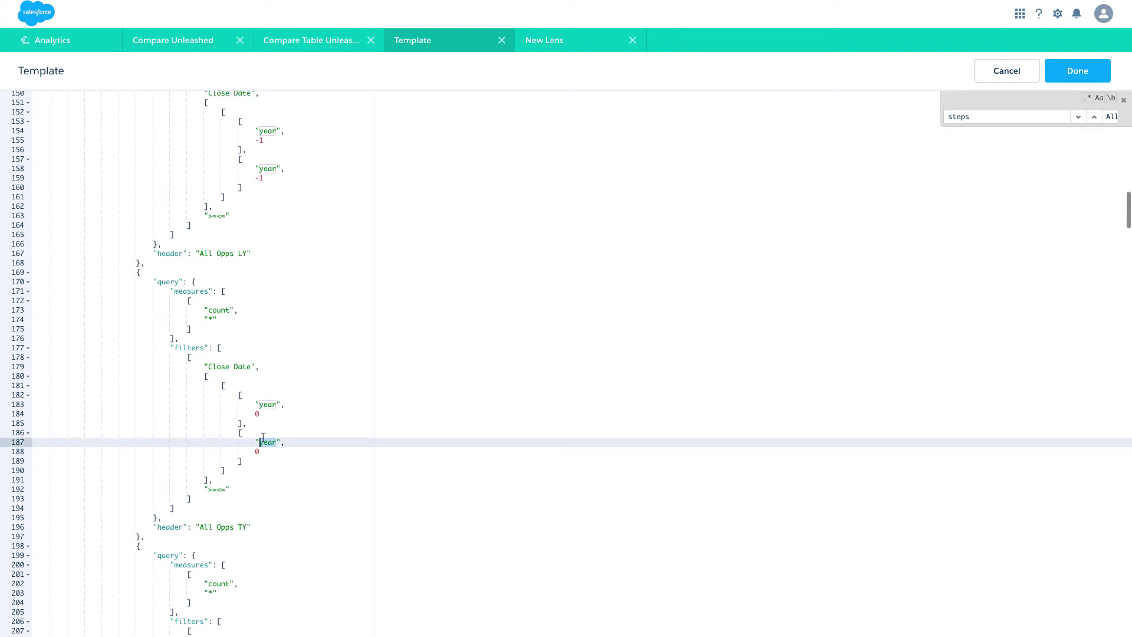
{"action": "type", "text": "day"}
{"action": "key", "text": "super+e"}
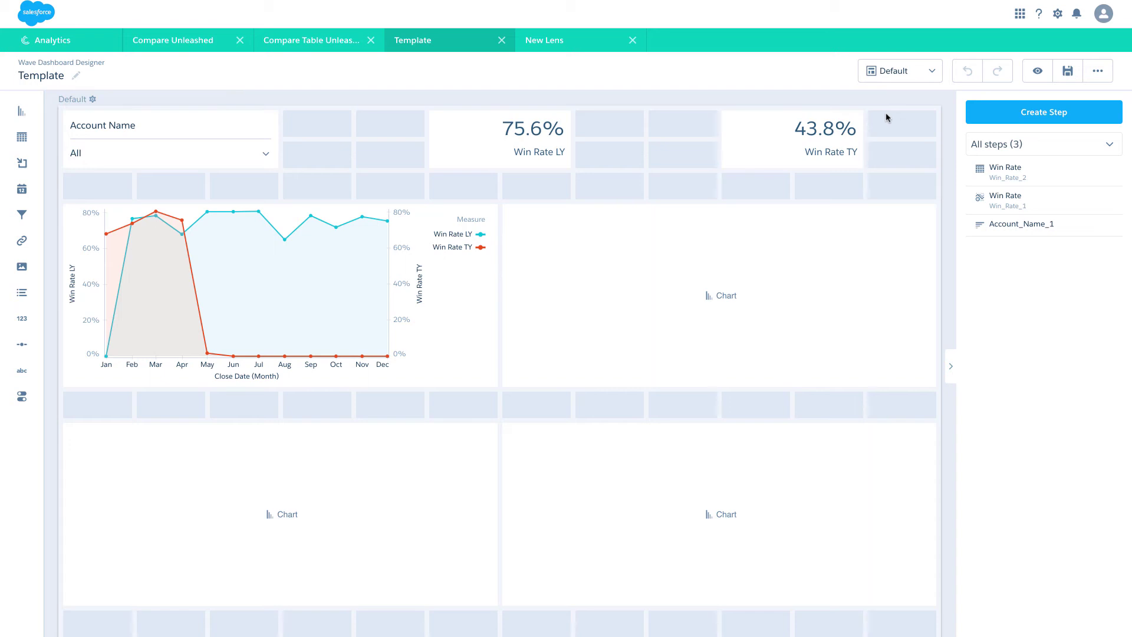
Open a new lens on the Opportunities dataset from Compare Unleashed and set its measure to Sum of Amount
{"action": "left_click", "coordinate": [217, 40]}
{"action": "left_click", "coordinate": [232, 491]}
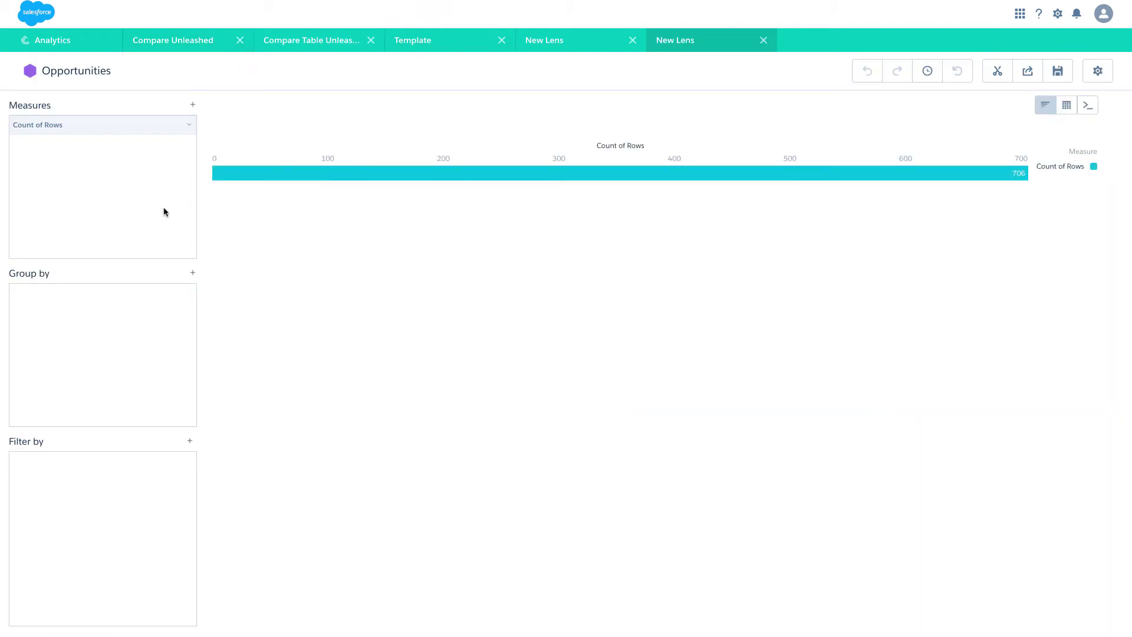
{"action": "left_click", "coordinate": [126, 126]}
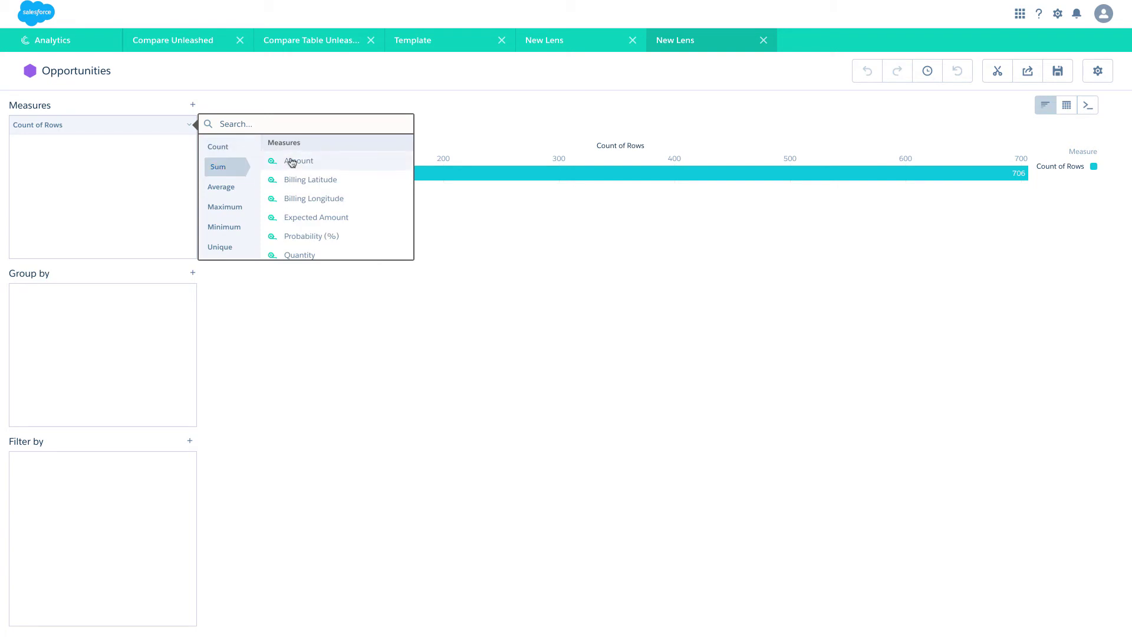
{"action": "left_click", "coordinate": [295, 160]}
Filter the Opportunities lens to records where Won equals true
{"action": "left_click", "coordinate": [190, 442]}
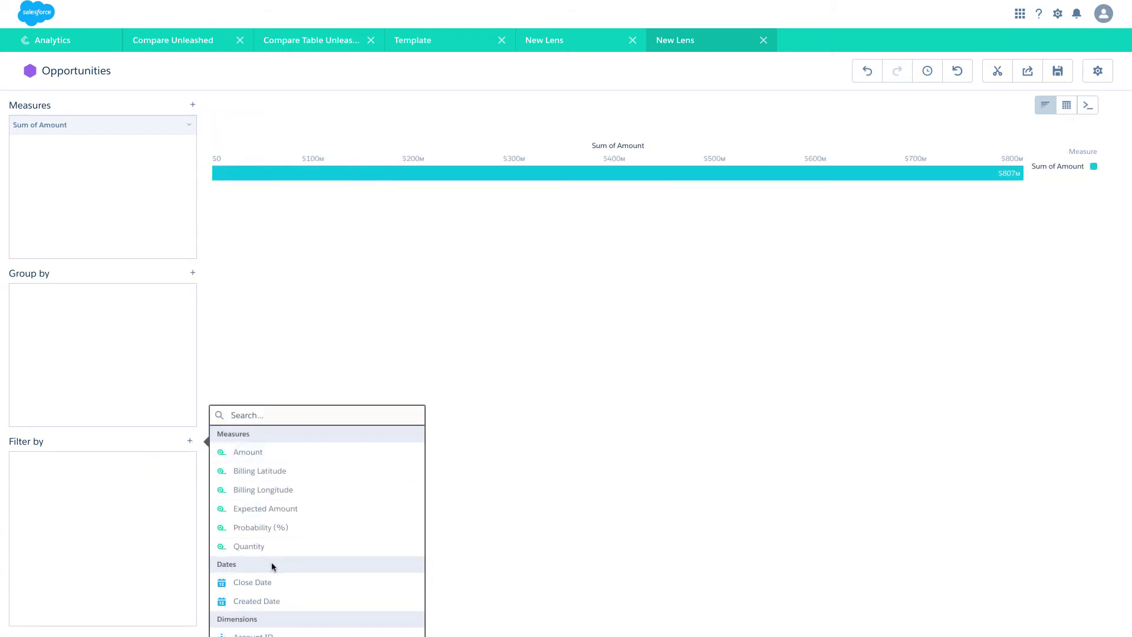
{"action": "type", "text": "won"}
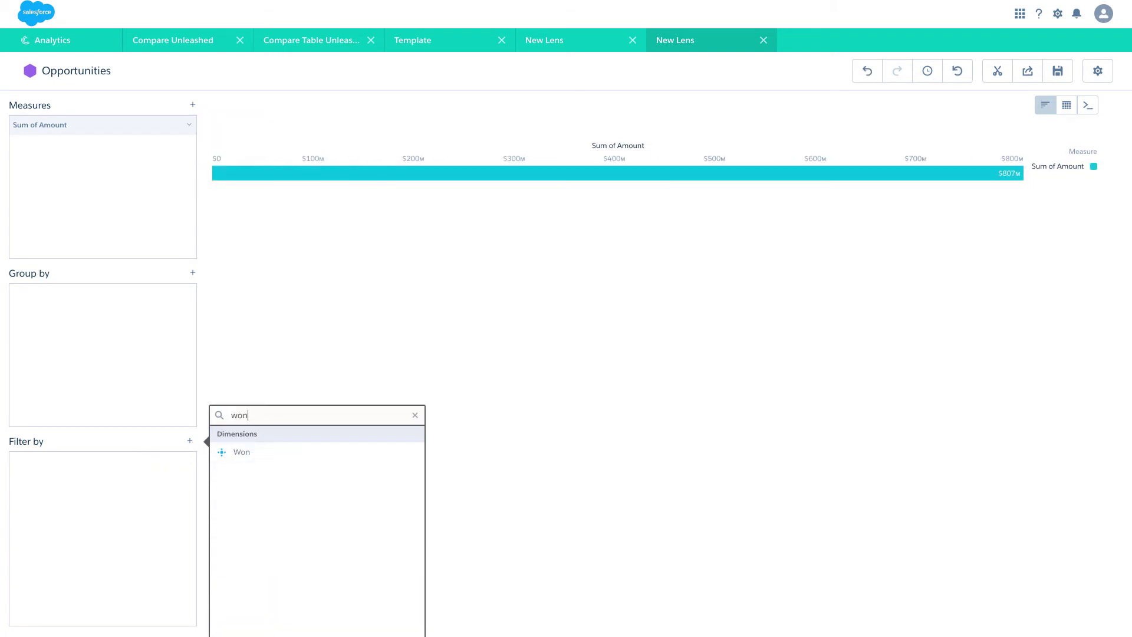
{"action": "left_click", "coordinate": [287, 454]}
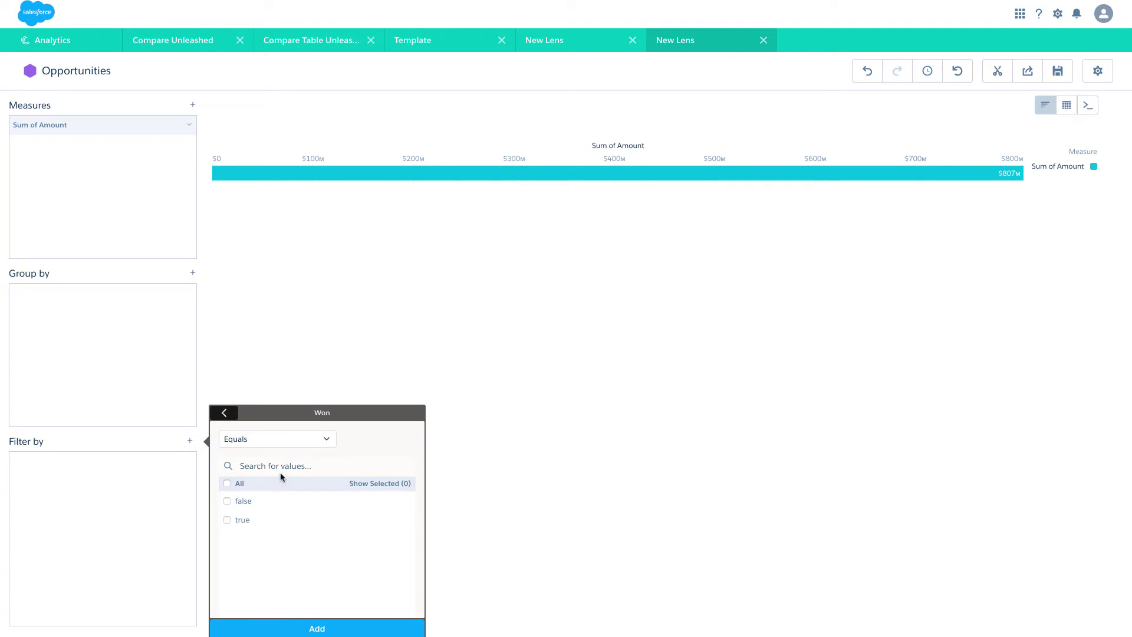
{"action": "left_click", "coordinate": [244, 521]}
{"action": "left_click", "coordinate": [298, 629]}
Group the won opportunities by Industry and then by Account Name
{"action": "left_click", "coordinate": [195, 279]}
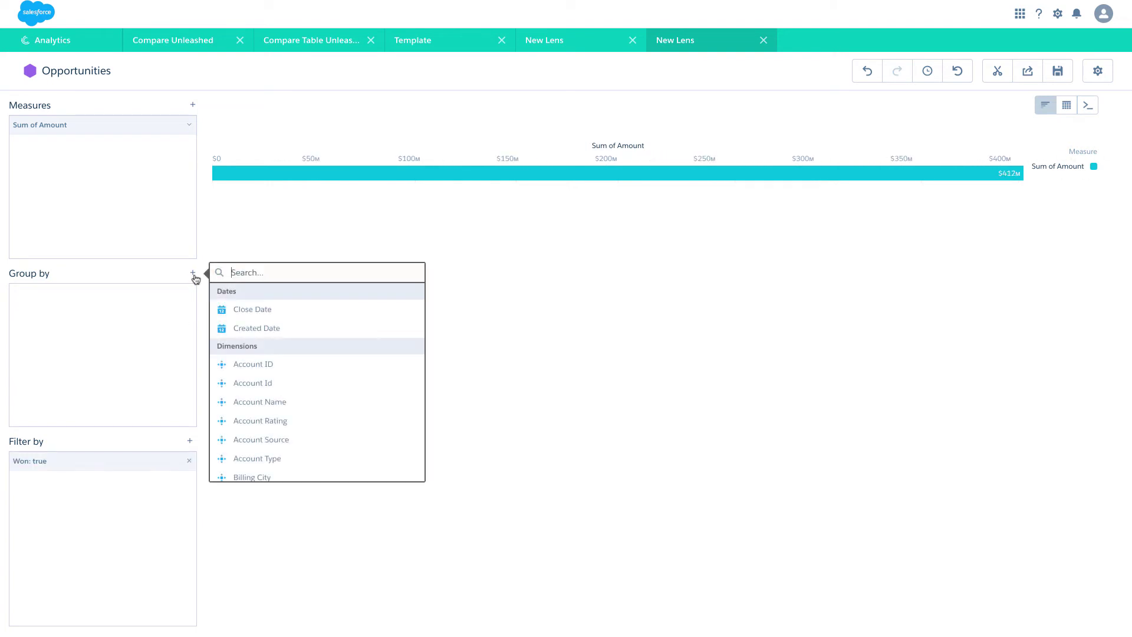
{"action": "type", "text": "ind"}
{"action": "left_click", "coordinate": [309, 315]}
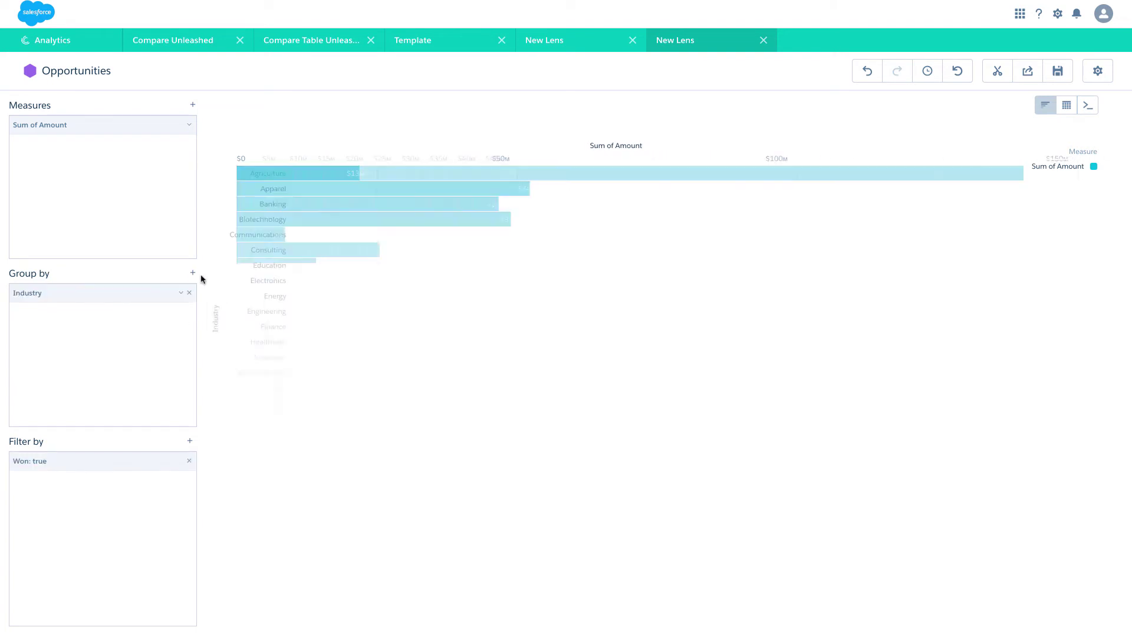
{"action": "left_click", "coordinate": [194, 278]}
{"action": "type", "text": "acc"}
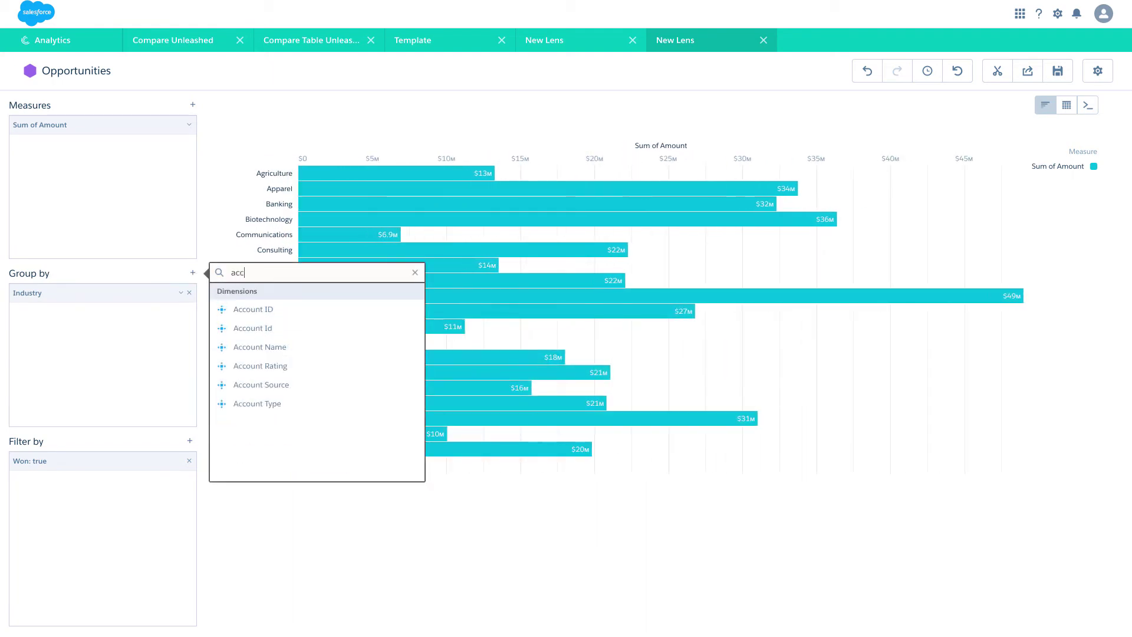
{"action": "left_click", "coordinate": [266, 347]}
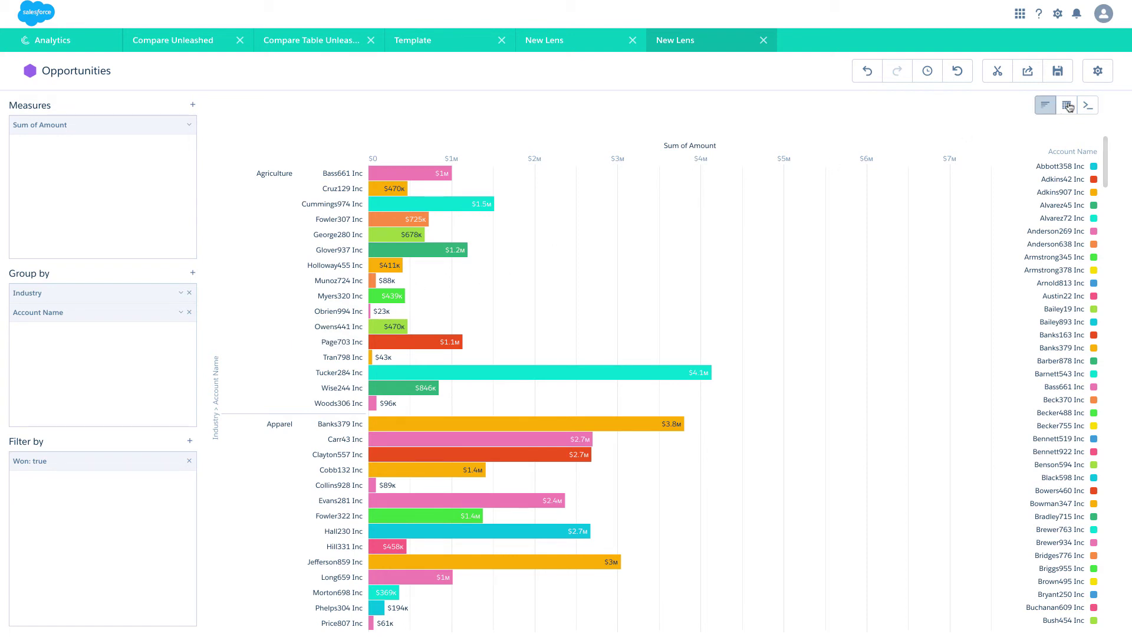
Convert the lens to a compare table and add a second column alongside Sum of Amount
{"action": "mouse_move", "coordinate": [1067, 106]}
{"action": "left_click", "coordinate": [1006, 148]}
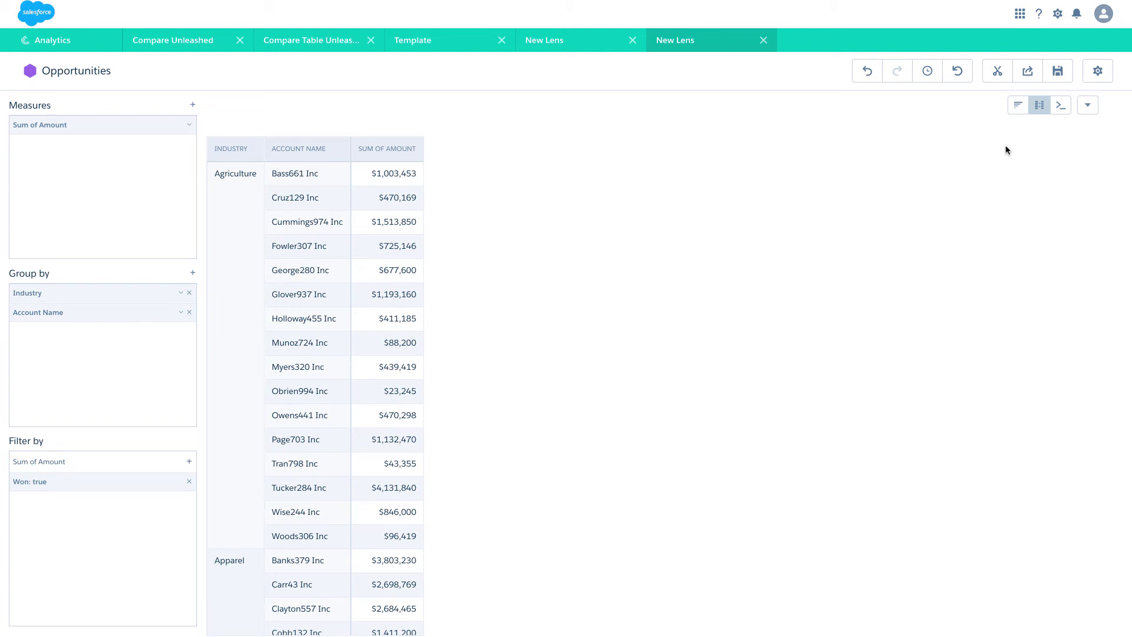
{"action": "left_click", "coordinate": [188, 125]}
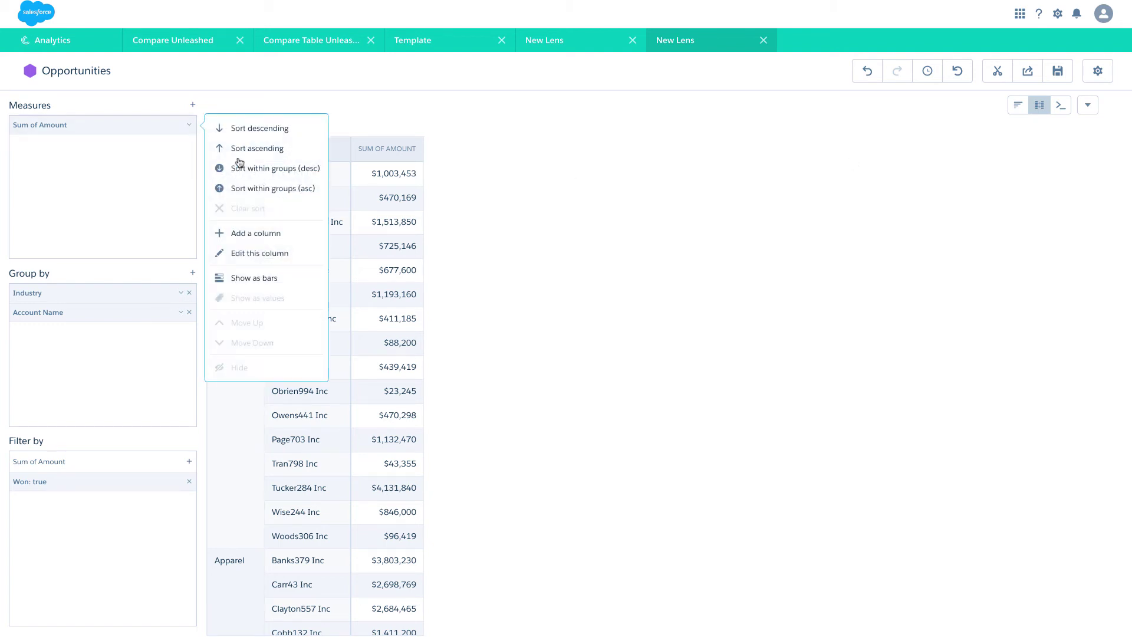
{"action": "left_click", "coordinate": [270, 254]}
{"action": "left_click", "coordinate": [1105, 111]}
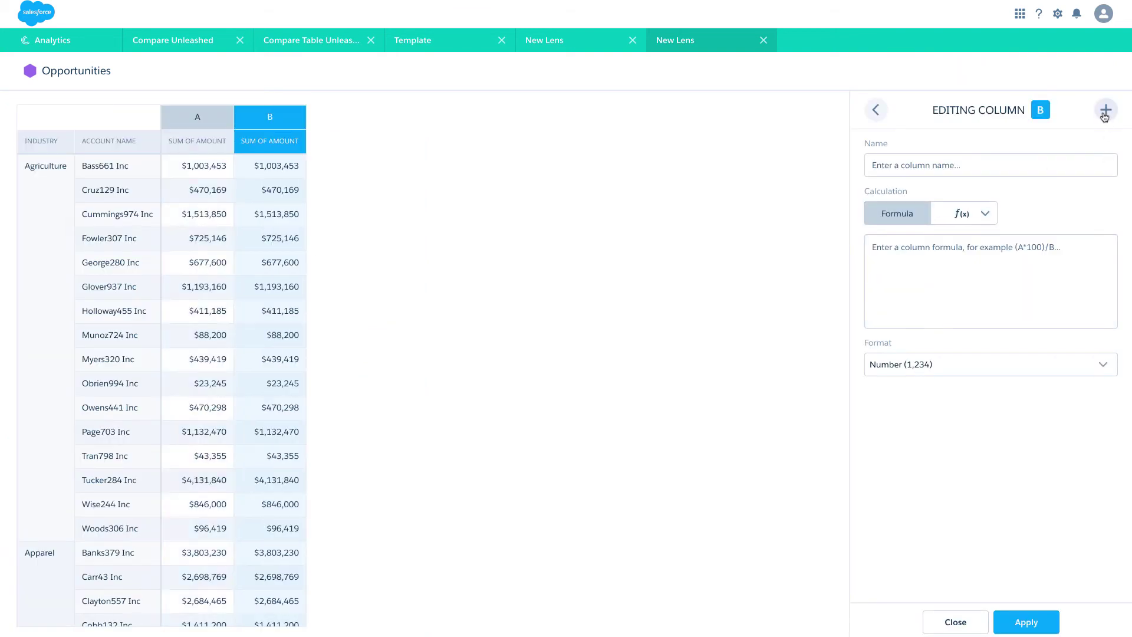
Set the new column's calculation to the Rank Within Group function and name the column Rank
{"action": "left_click", "coordinate": [984, 219]}
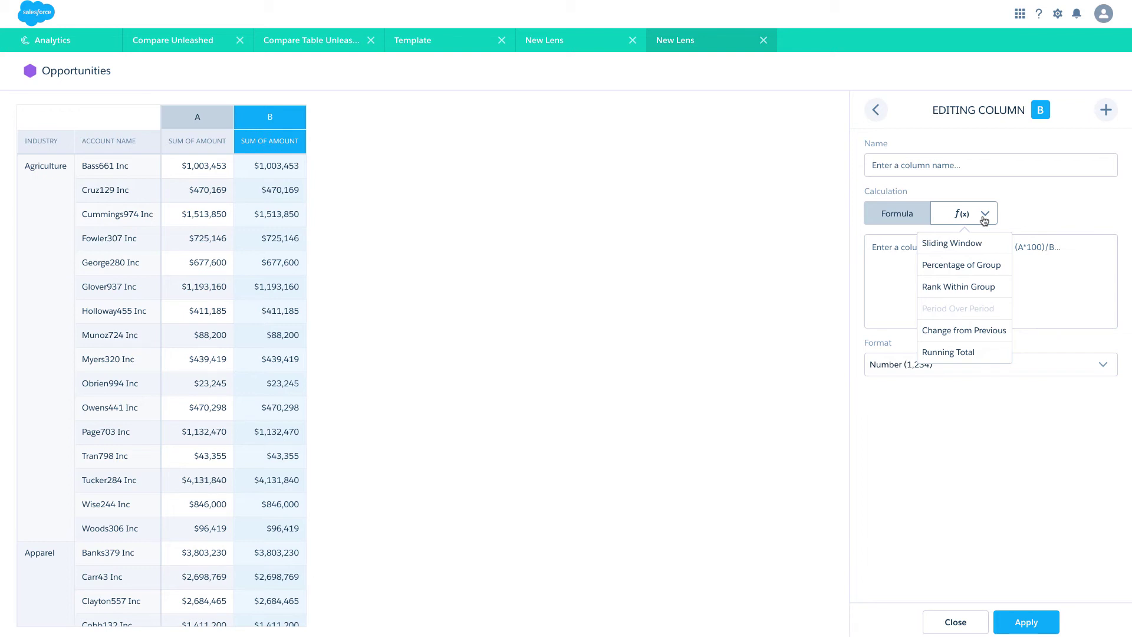
{"action": "left_click", "coordinate": [979, 288]}
{"action": "left_click", "coordinate": [901, 162]}
{"action": "type", "text": "Rank"}
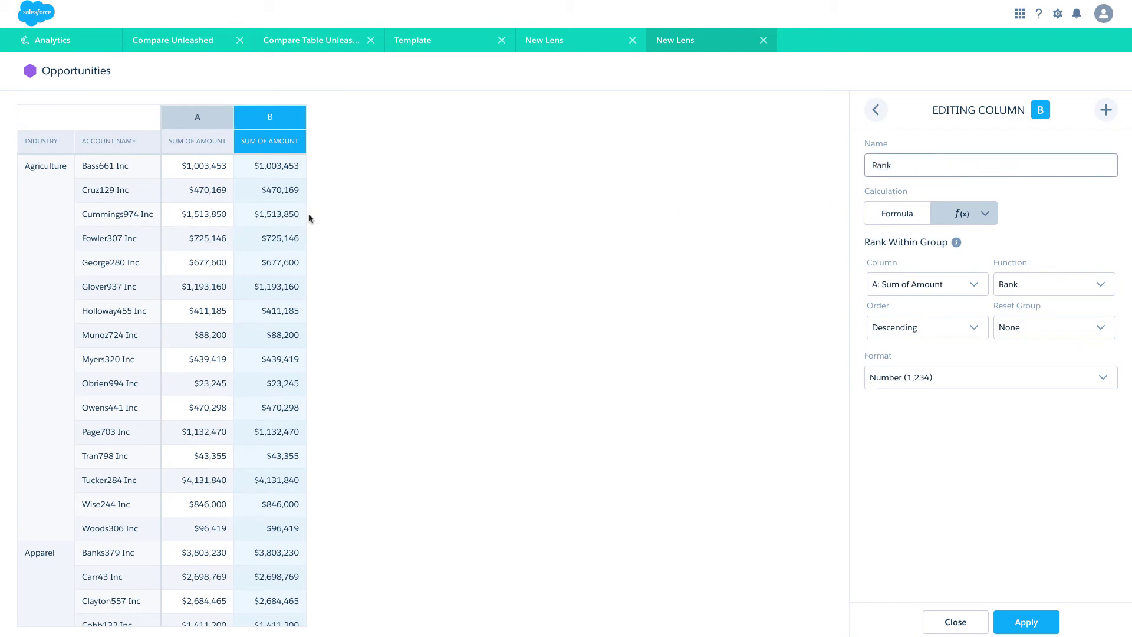
Review the Rank column's options, keep Sum of Amount, Rank, Descending and reset group None, and apply the column to the table
{"action": "left_click", "coordinate": [983, 284]}
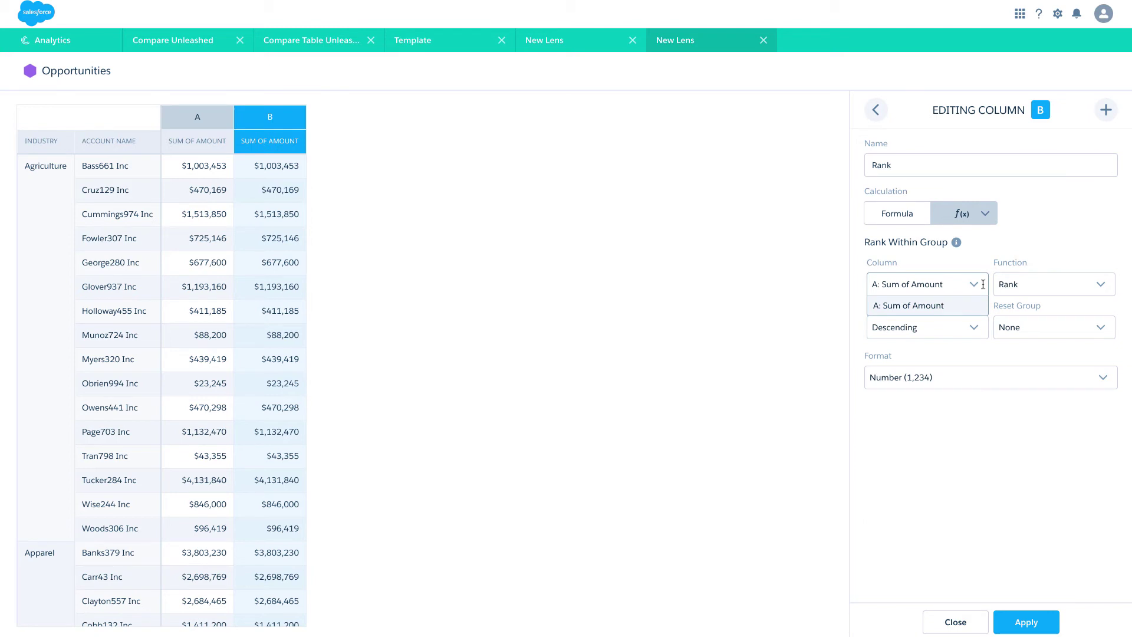
{"action": "left_click", "coordinate": [1082, 284]}
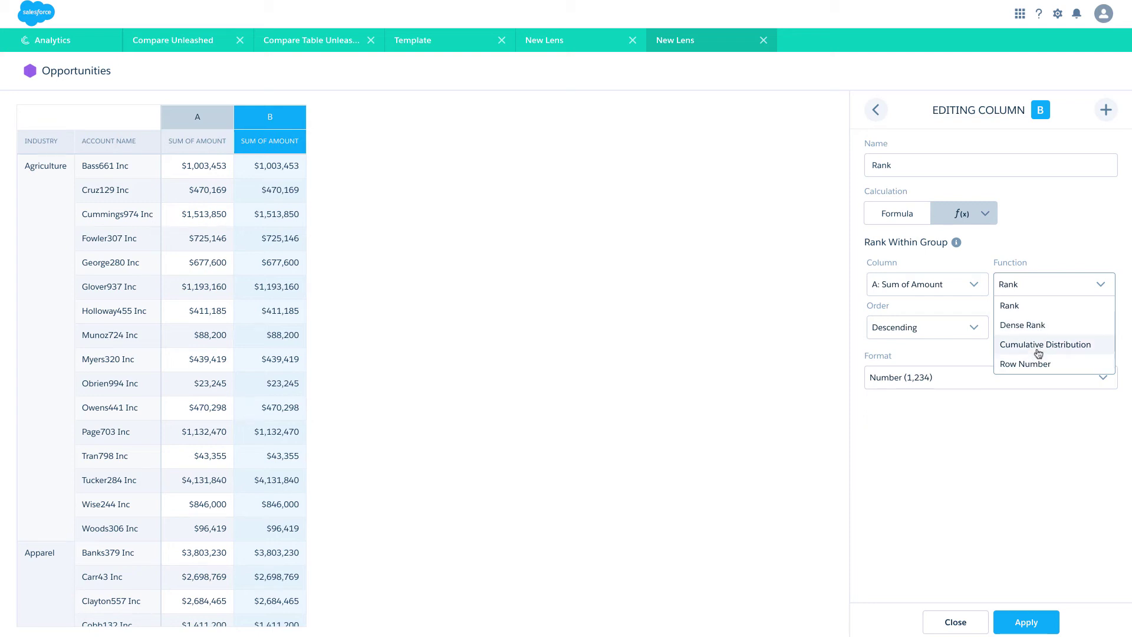
{"action": "left_click", "coordinate": [950, 356]}
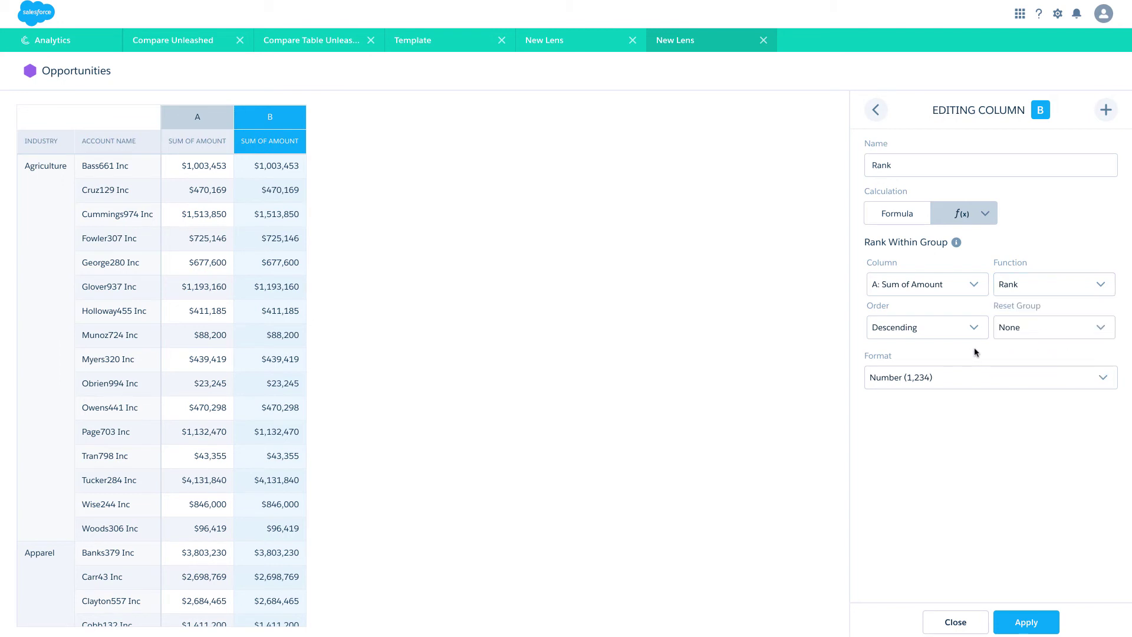
{"action": "left_click", "coordinate": [1040, 329]}
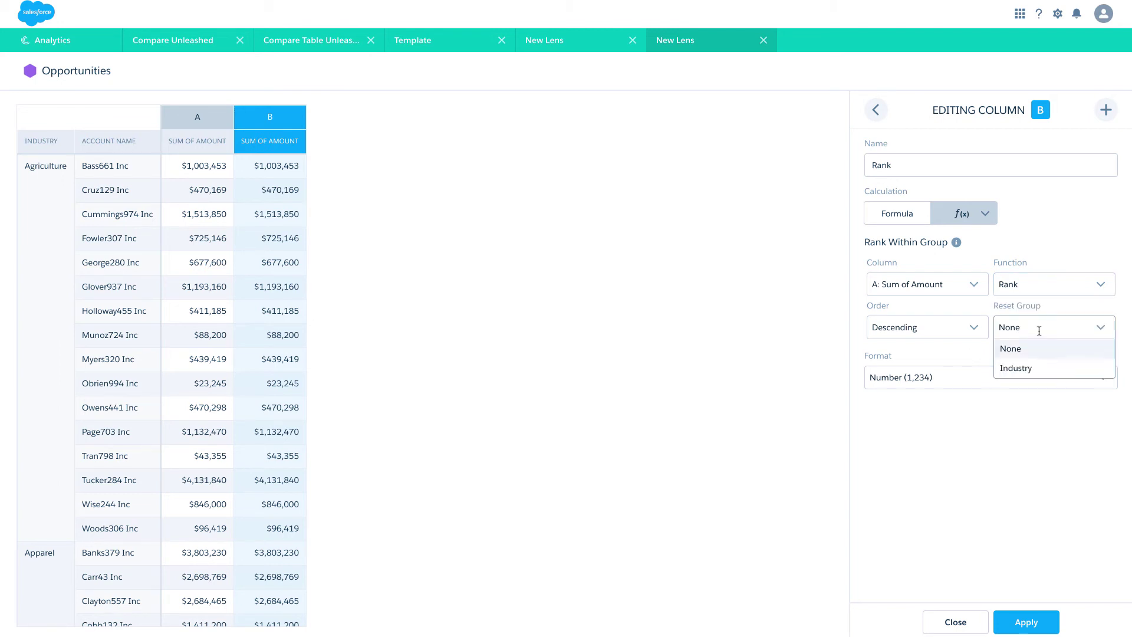
{"action": "left_click", "coordinate": [1039, 330]}
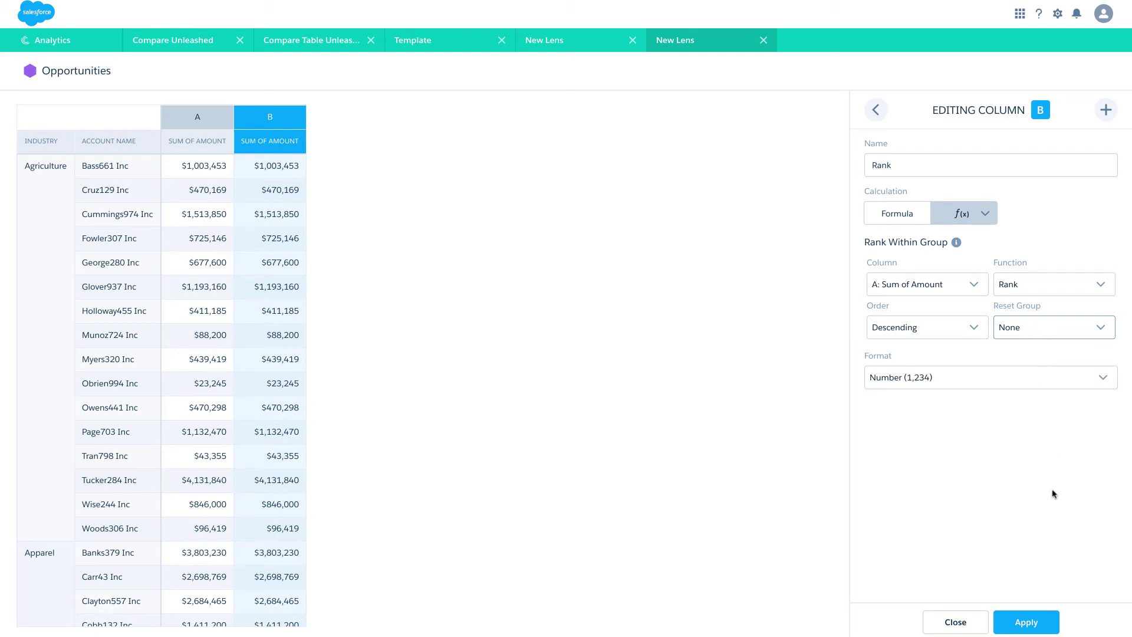
{"action": "left_click", "coordinate": [1048, 627]}
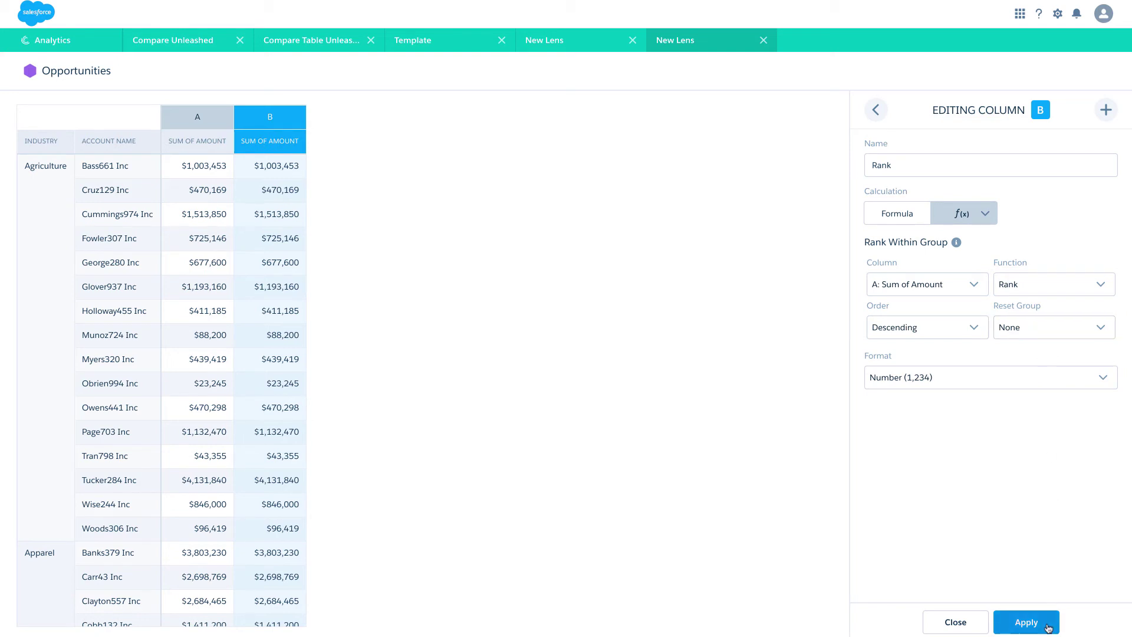
{"action": "left_click", "coordinate": [957, 623]}
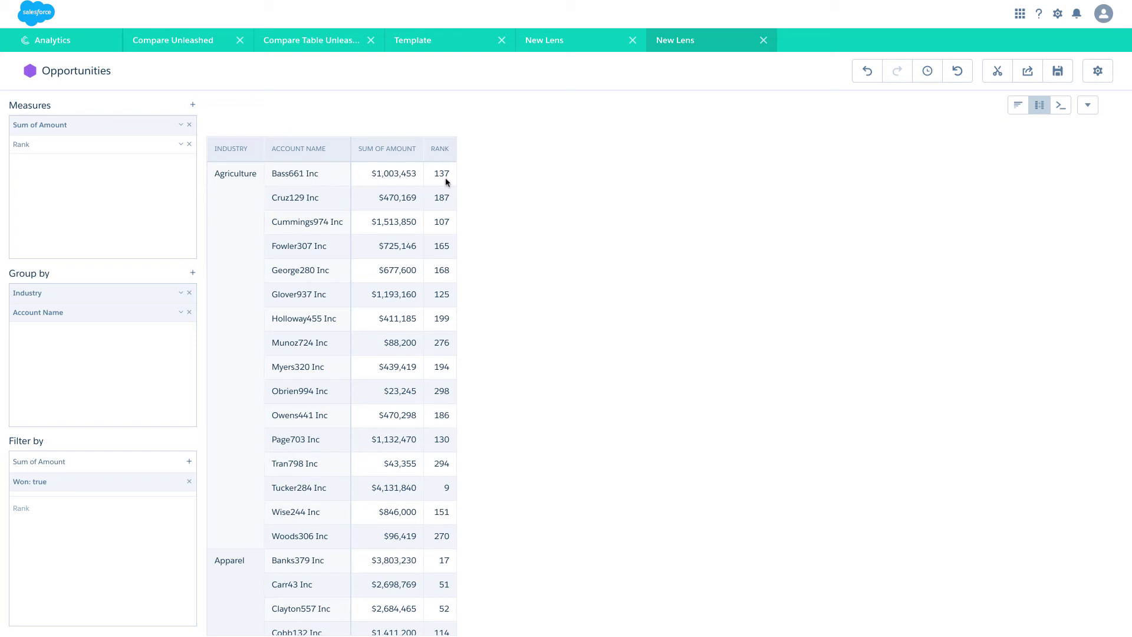
Sort the compare table by the Rank column in ascending order
{"action": "left_click", "coordinate": [182, 144]}
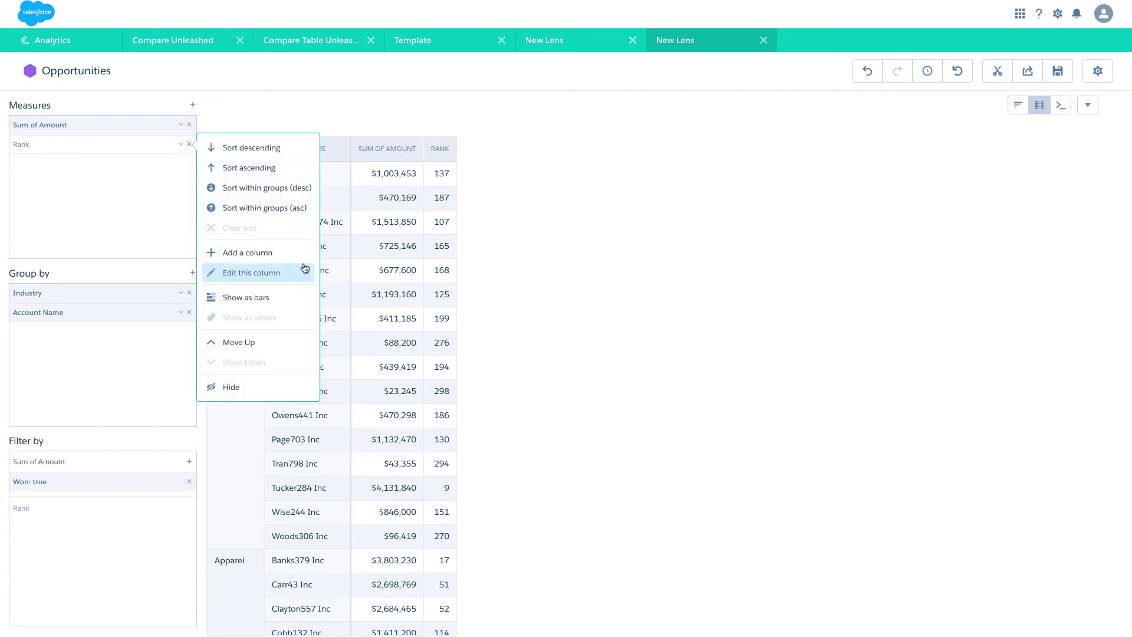
{"action": "left_click", "coordinate": [275, 167]}
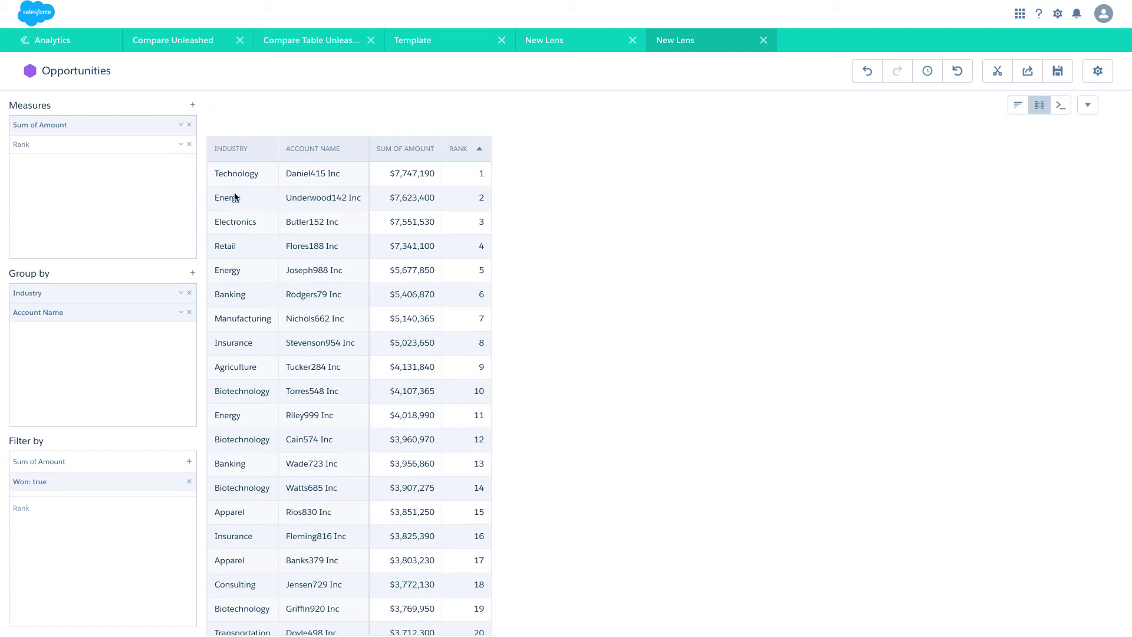
Replace the Rank column's formula with Rank Within Group on Sum of Amount, Descending, reset group Industry, and apply it
{"action": "left_click", "coordinate": [182, 146]}
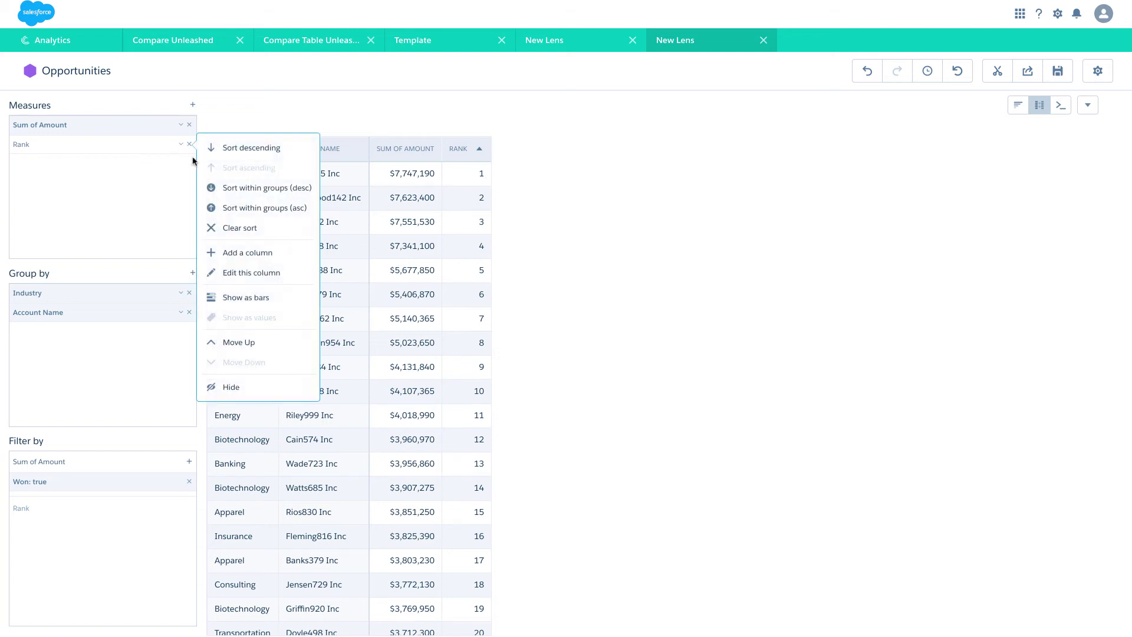
{"action": "left_click", "coordinate": [243, 273]}
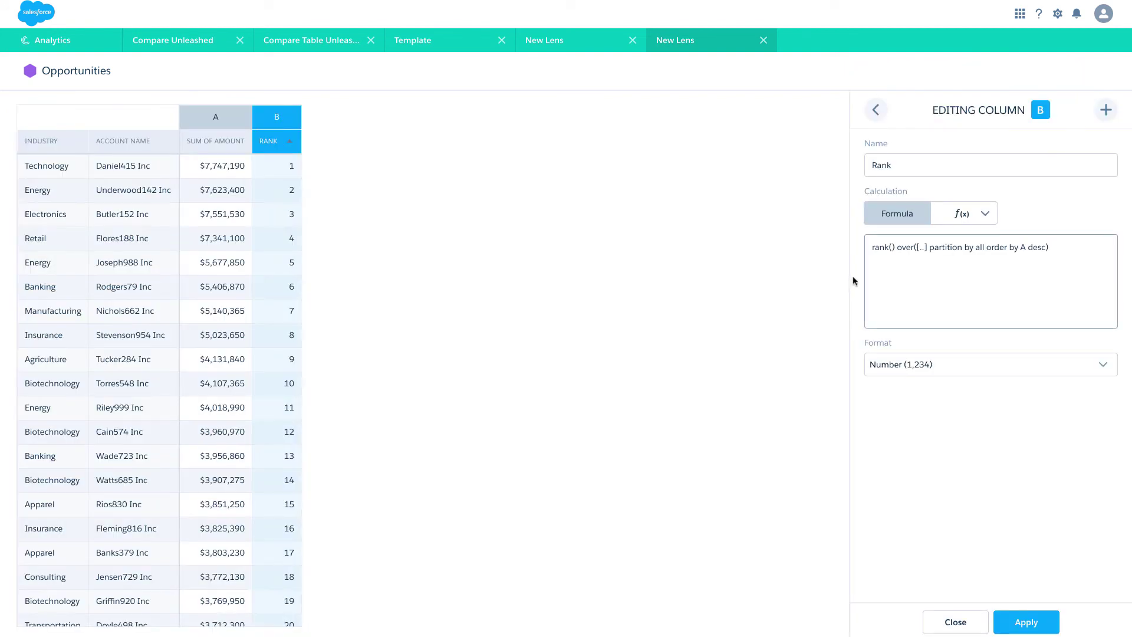
{"action": "left_click", "coordinate": [1082, 257]}
{"action": "left_click_drag", "start_coordinate": [1082, 257], "coordinate": [700, 243]}
{"action": "key", "text": "BackSpace"}
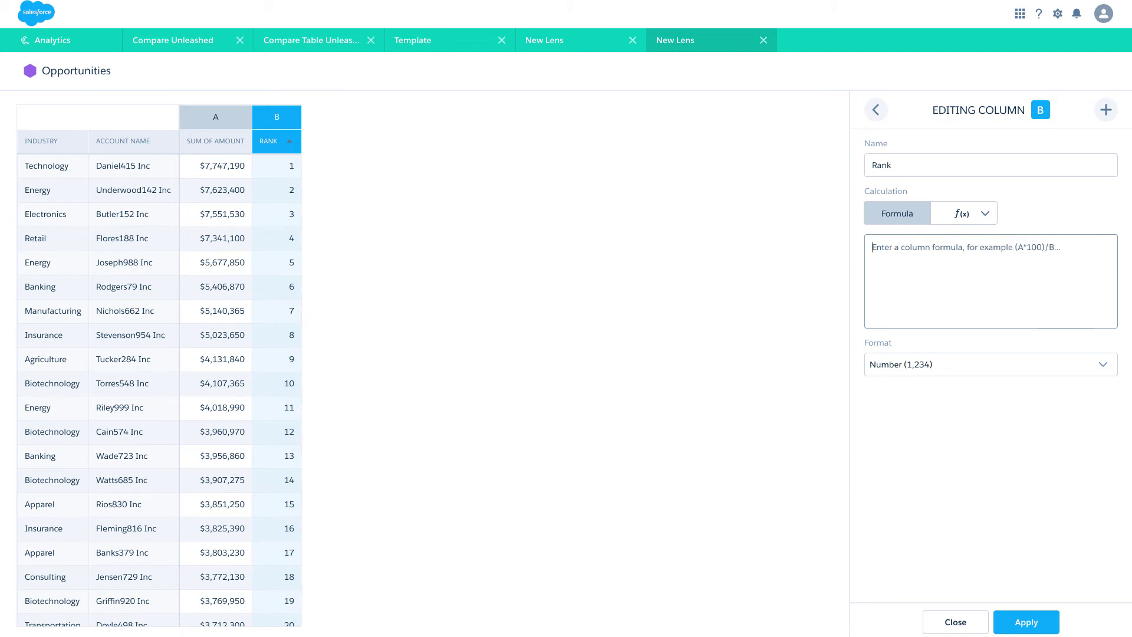
{"action": "left_click", "coordinate": [985, 215]}
{"action": "left_click", "coordinate": [974, 288]}
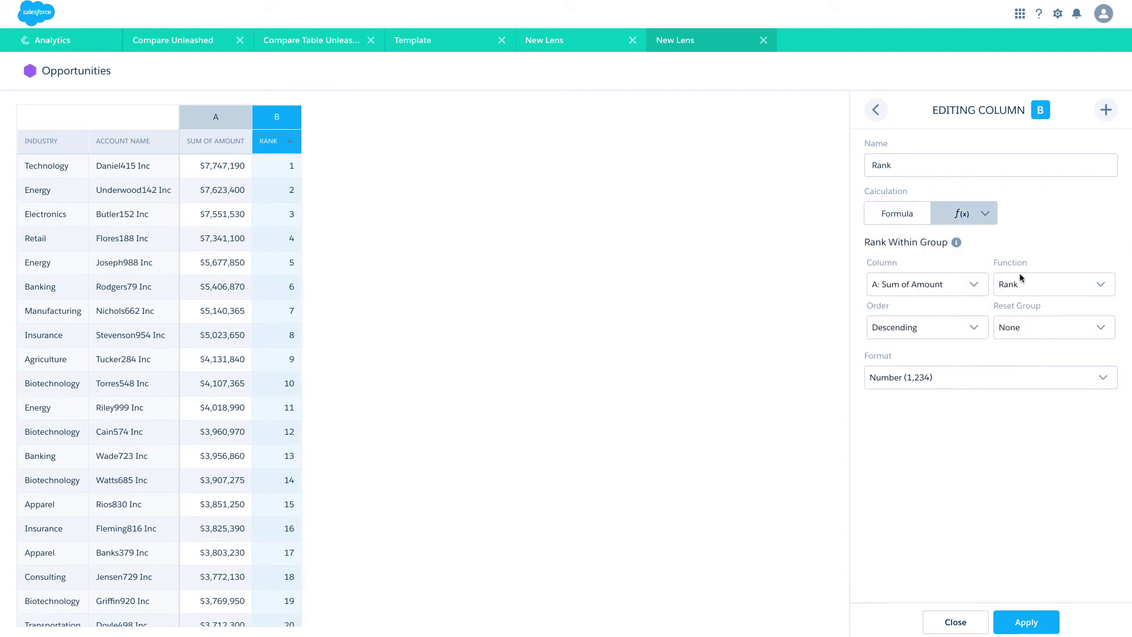
{"action": "left_click", "coordinate": [1024, 327]}
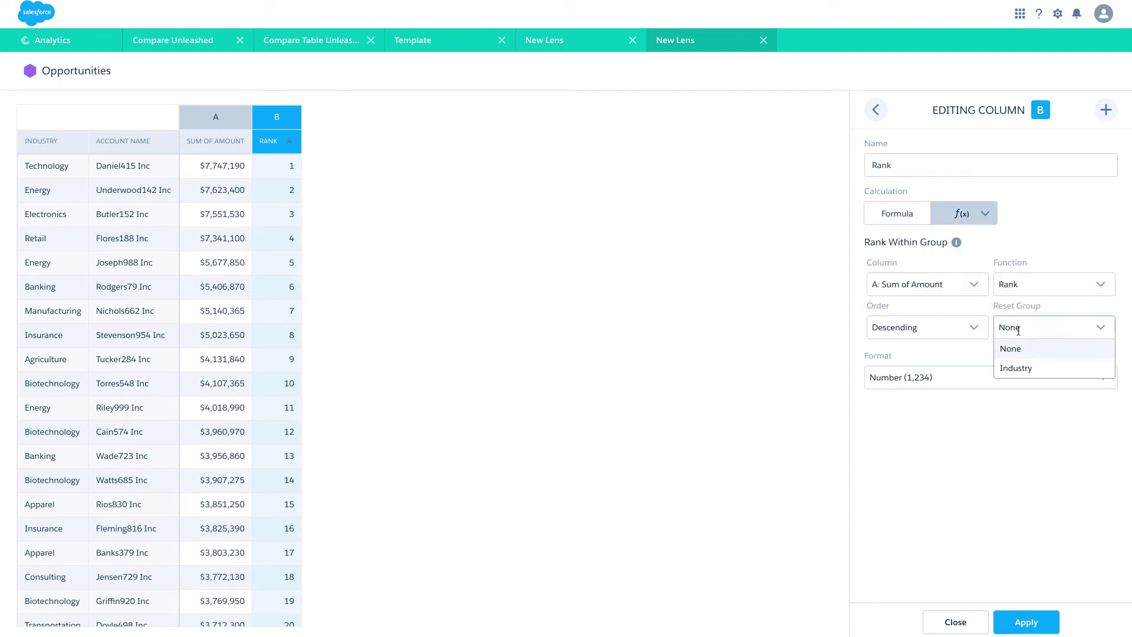
{"action": "left_click", "coordinate": [1015, 369]}
{"action": "left_click", "coordinate": [1017, 623]}
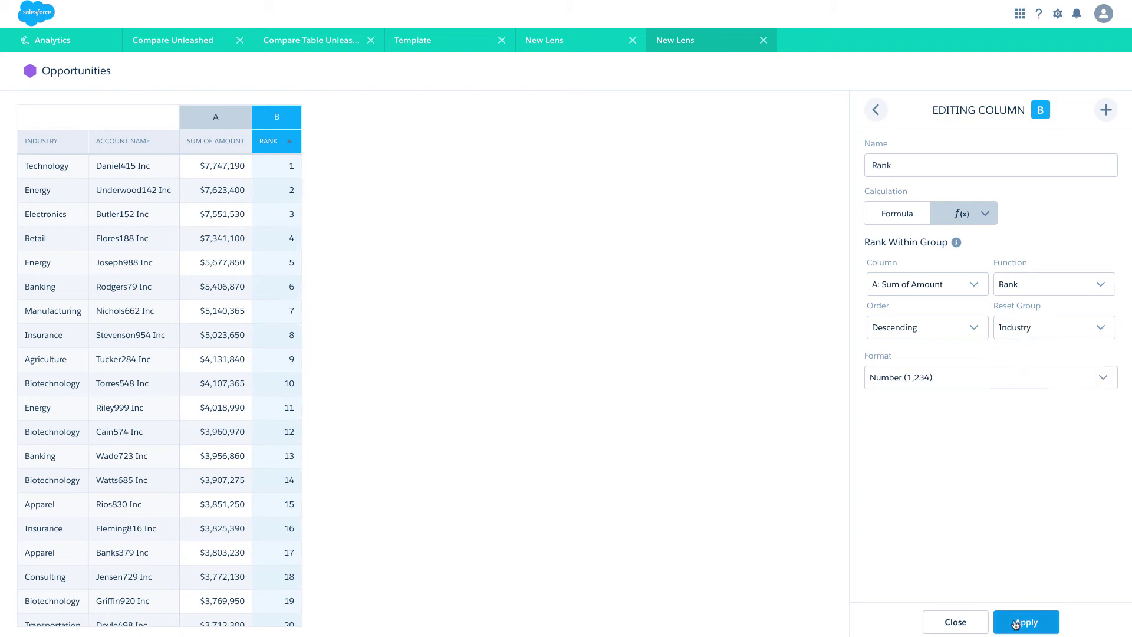
{"action": "left_click", "coordinate": [956, 622]}
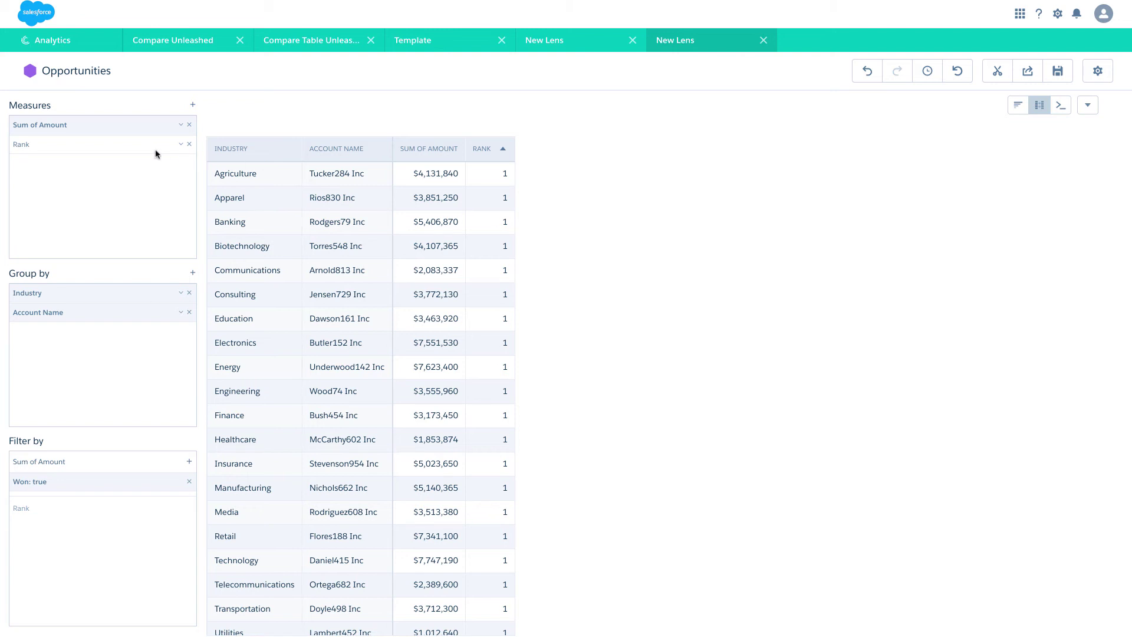
Sort the Rank column ascending within groups and review the account ranking under each industry
{"action": "left_click", "coordinate": [181, 146]}
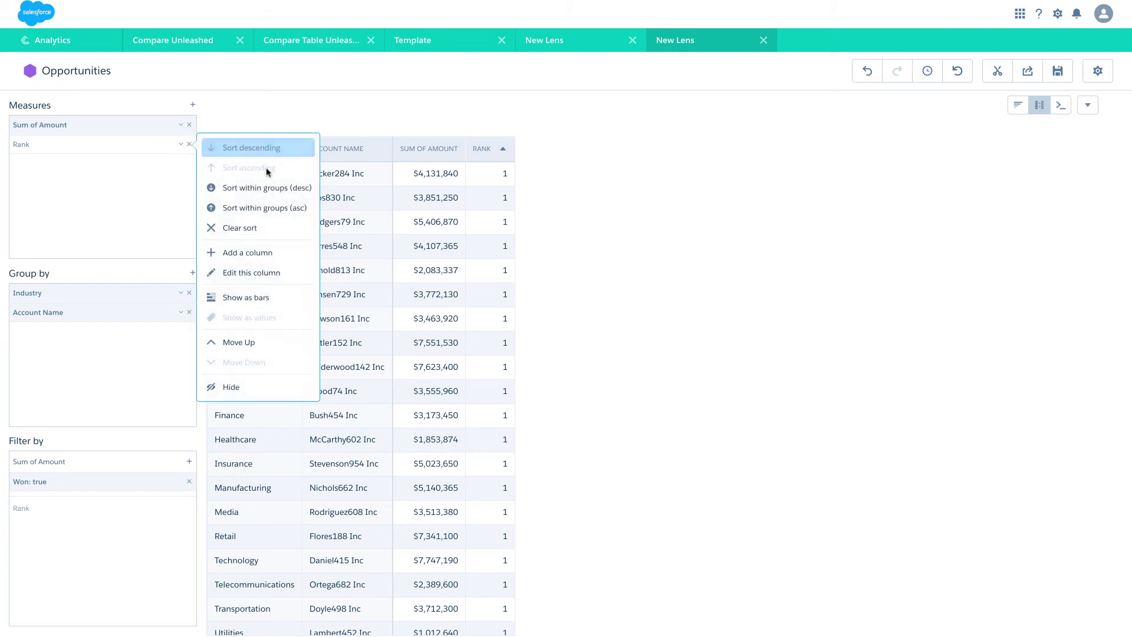
{"action": "left_click", "coordinate": [288, 209]}
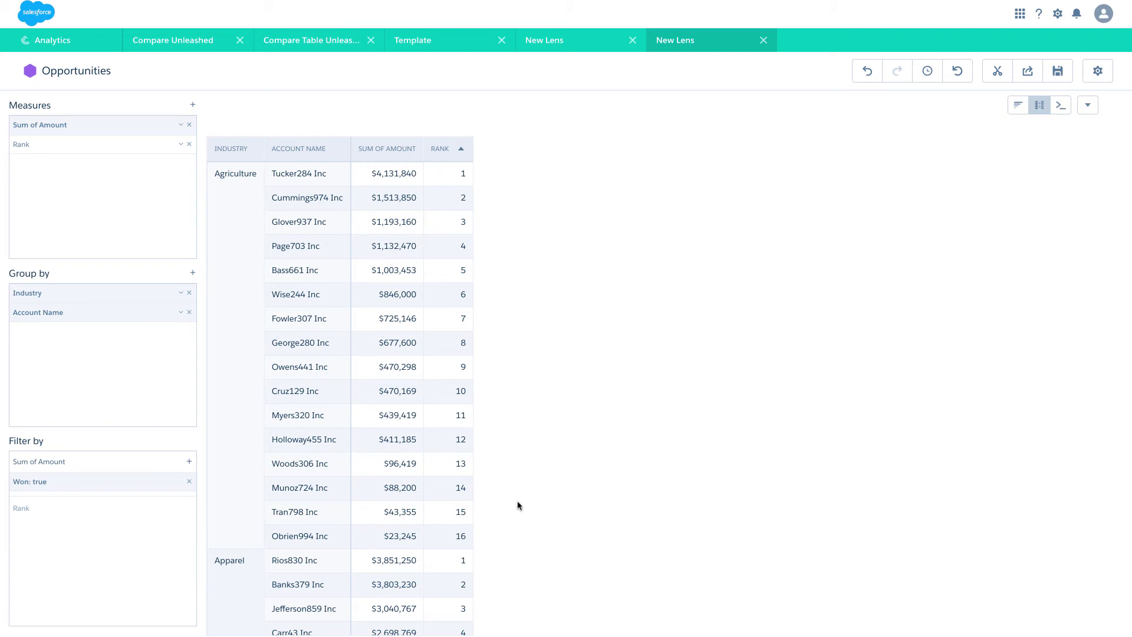
{"action": "scroll", "coordinate": [412, 487], "scroll_direction": "down", "scroll_amount": 3}
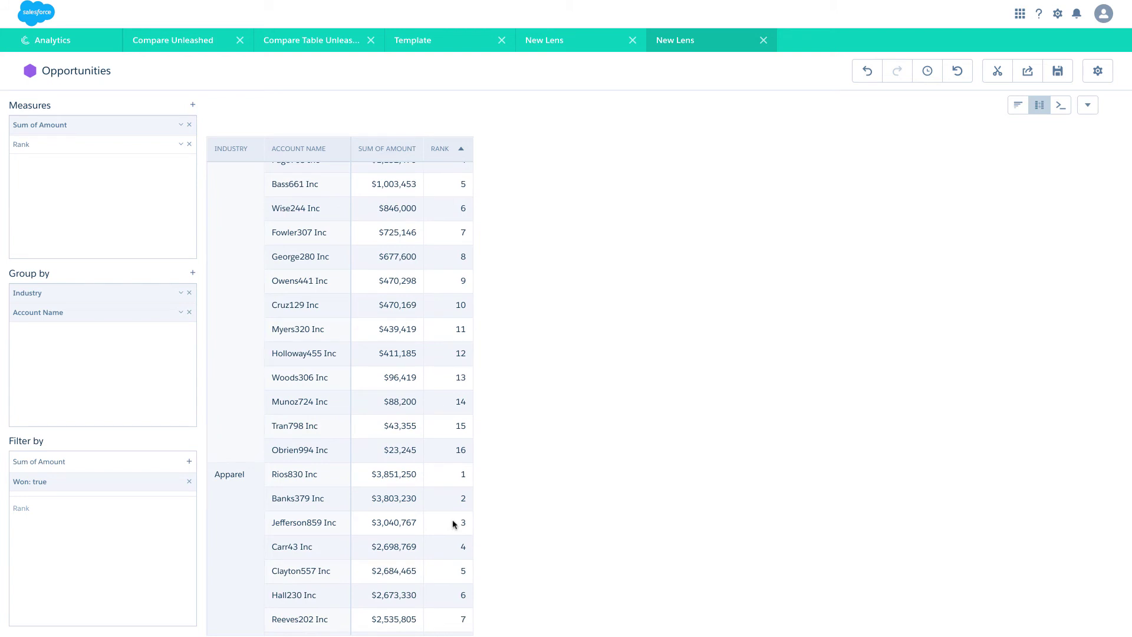
Try to remove the Industry grouping from the ranked table and undo the change
{"action": "left_click", "coordinate": [190, 292]}
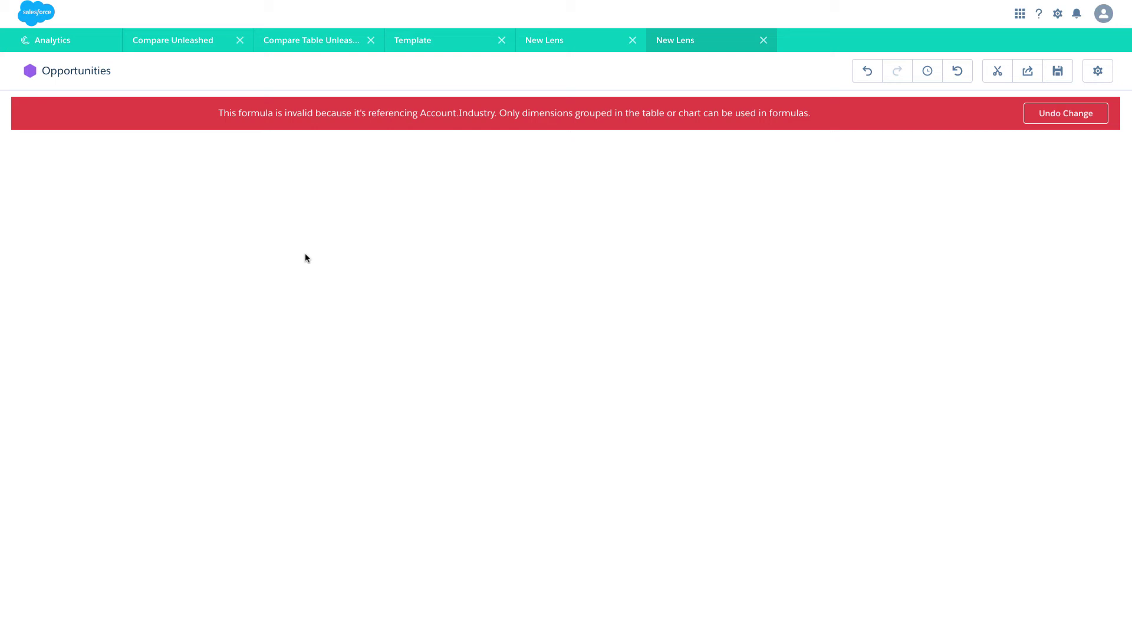
{"action": "left_click", "coordinate": [1078, 114]}
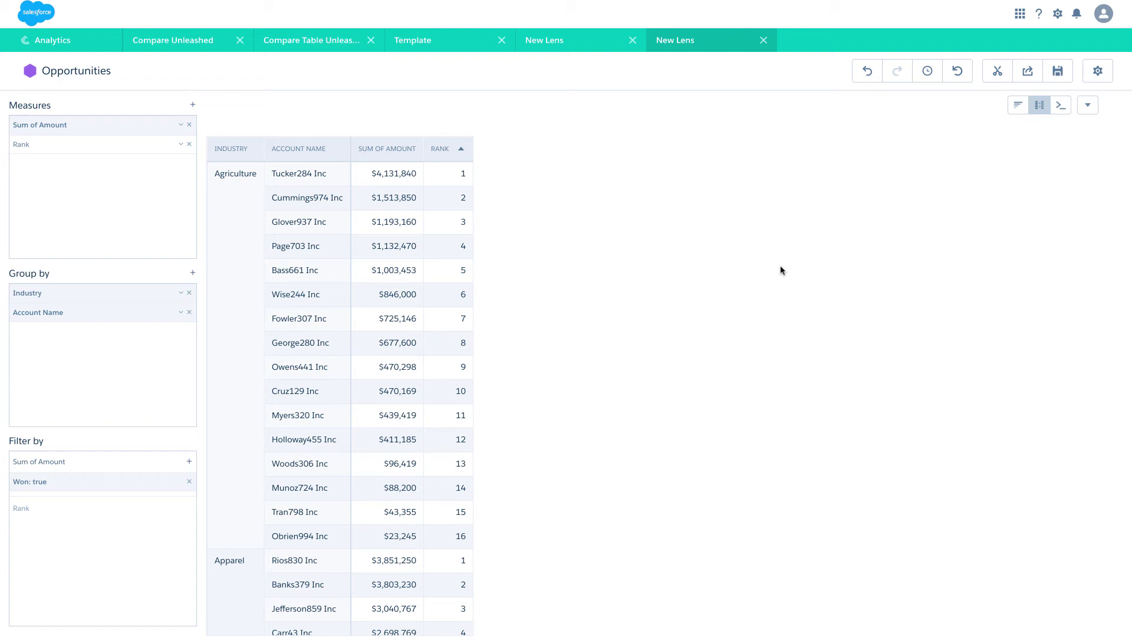
Revert the lens through its history to the point where Rank was sorted ascending
{"action": "left_click", "coordinate": [868, 77]}
{"action": "left_click", "coordinate": [930, 72]}
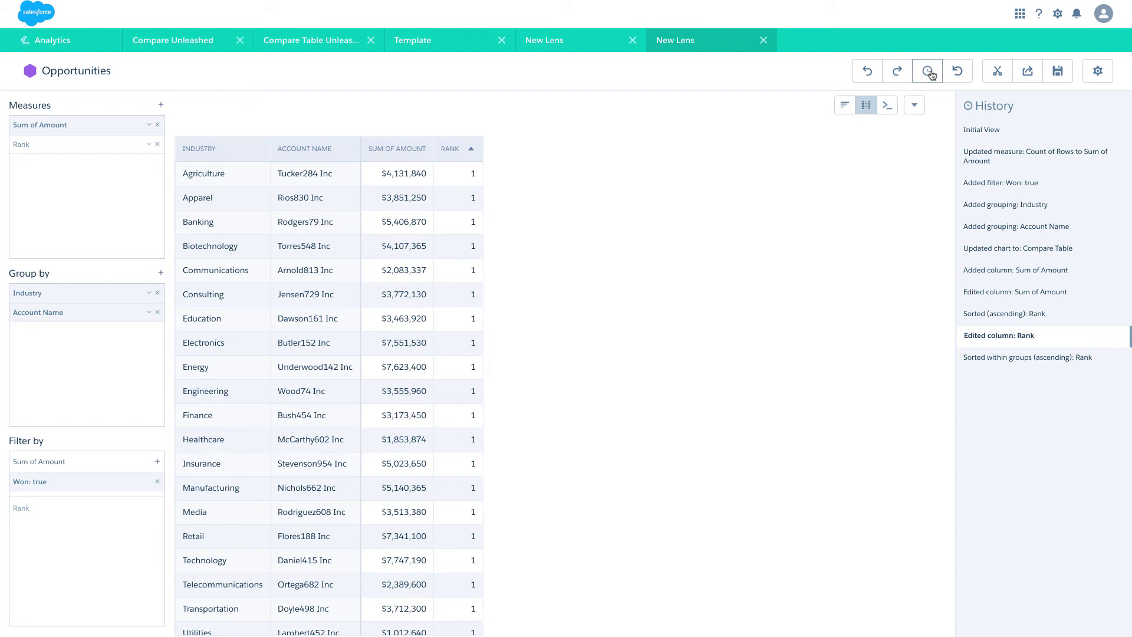
{"action": "left_click", "coordinate": [995, 326]}
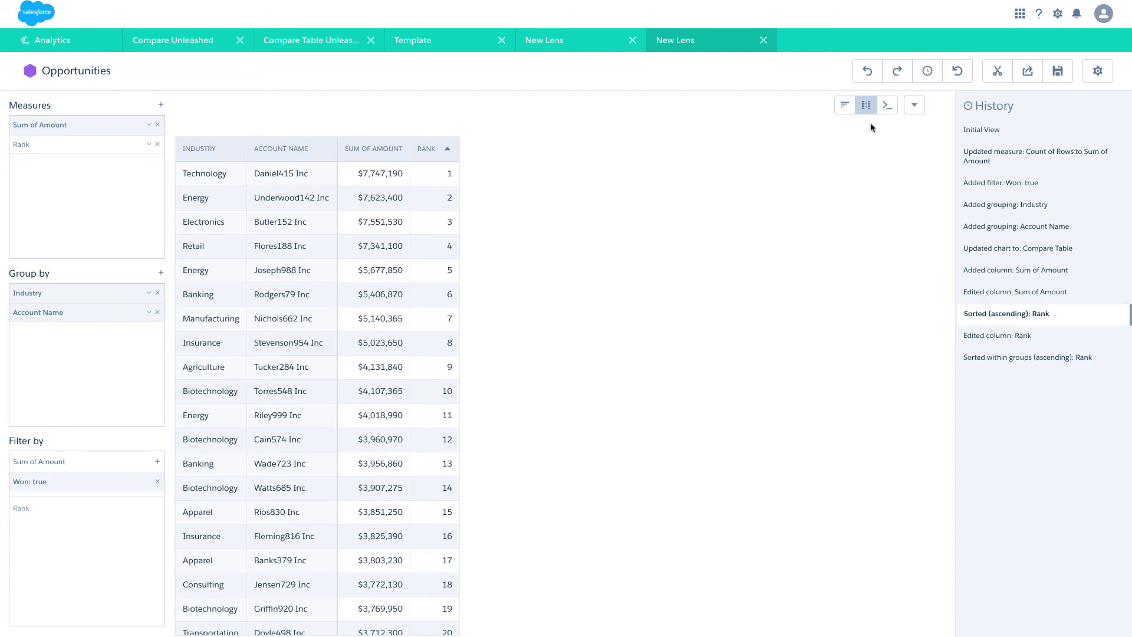
{"action": "left_click", "coordinate": [929, 72]}
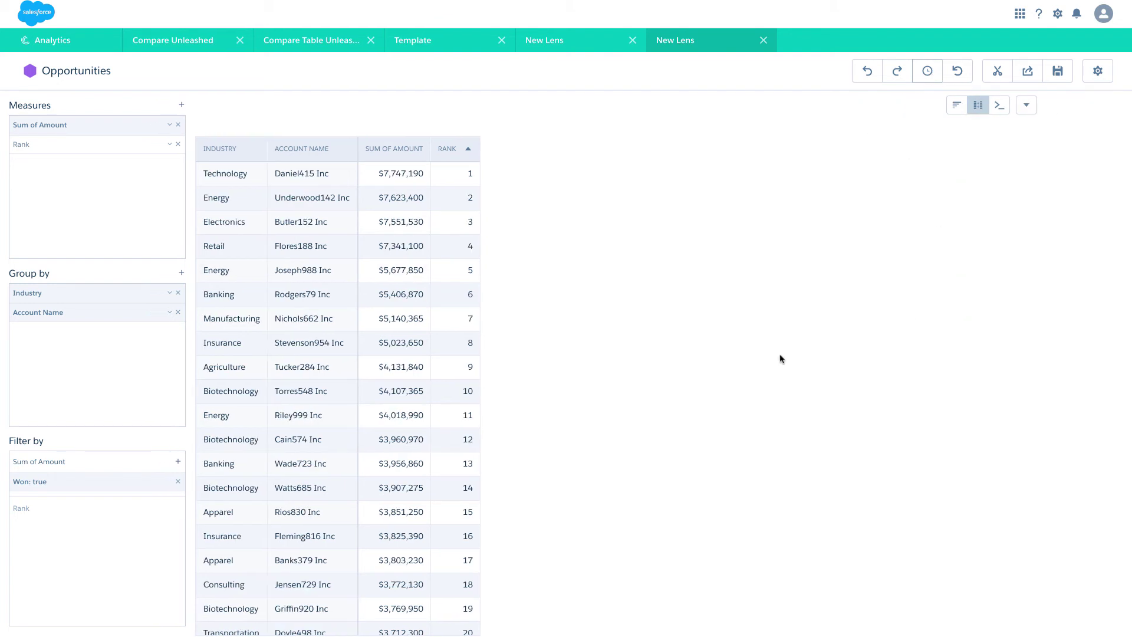
Remove the Industry grouping and show the lens as a bar chart
{"action": "left_click", "coordinate": [189, 294]}
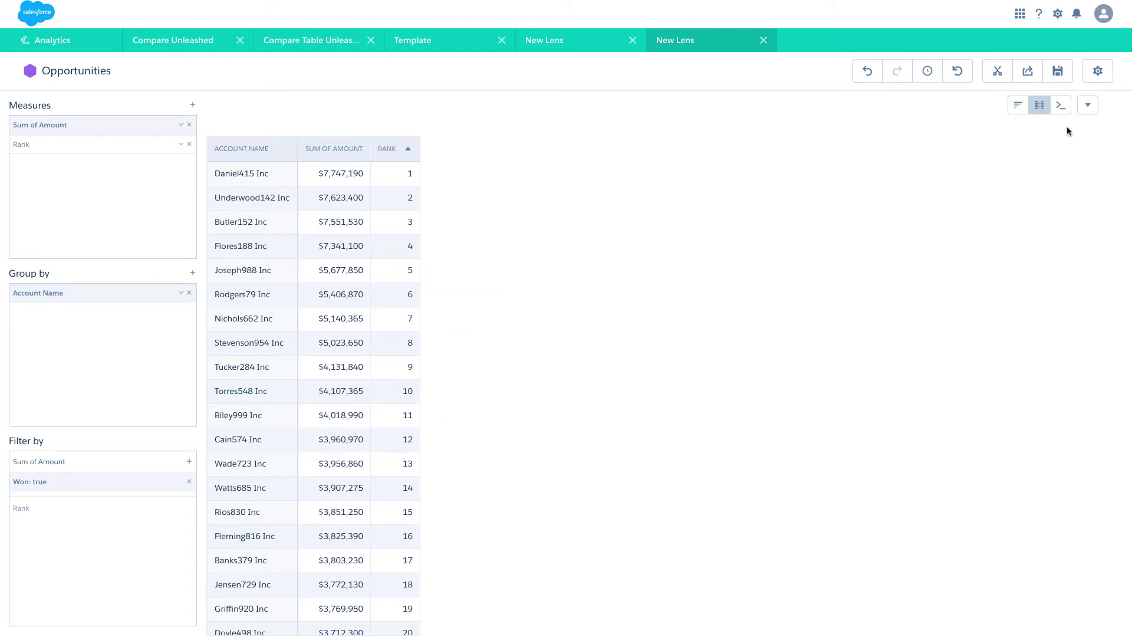
{"action": "left_click", "coordinate": [1020, 109]}
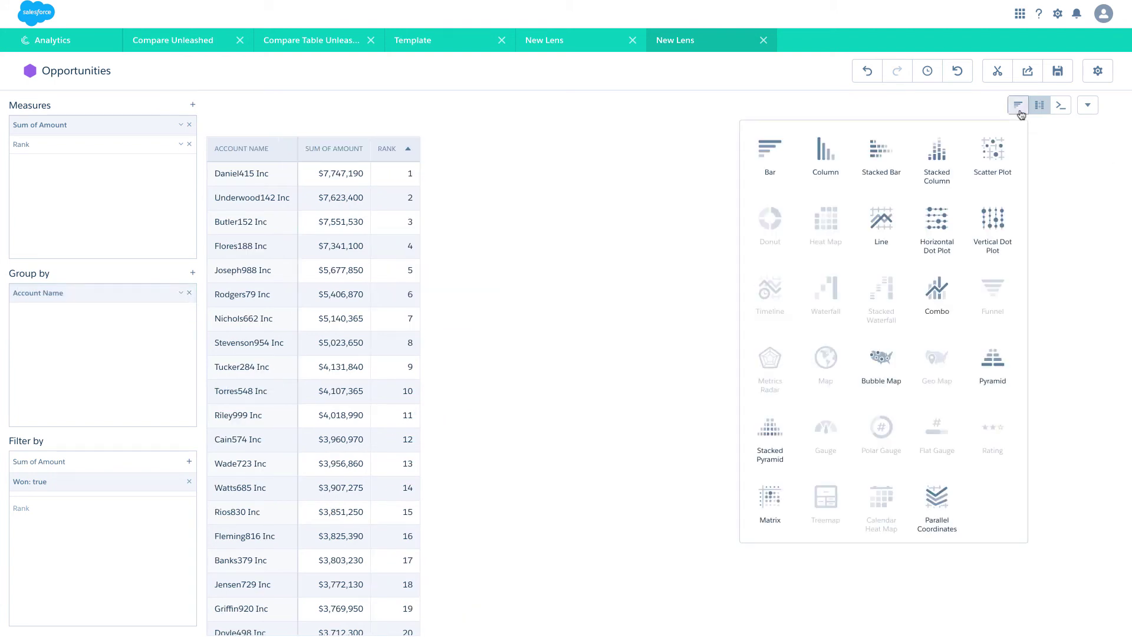
{"action": "left_click", "coordinate": [773, 152]}
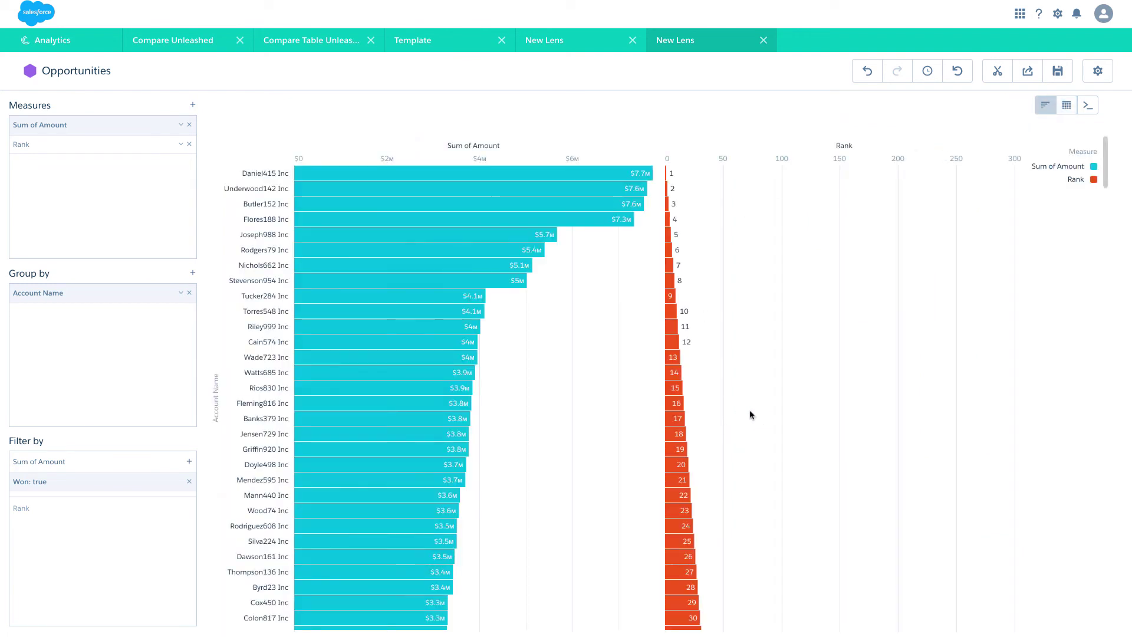
Hide the Rank measure and clip the lens to the dashboard designer with the display label Rank
{"action": "left_click", "coordinate": [182, 145]}
{"action": "left_click", "coordinate": [230, 455]}
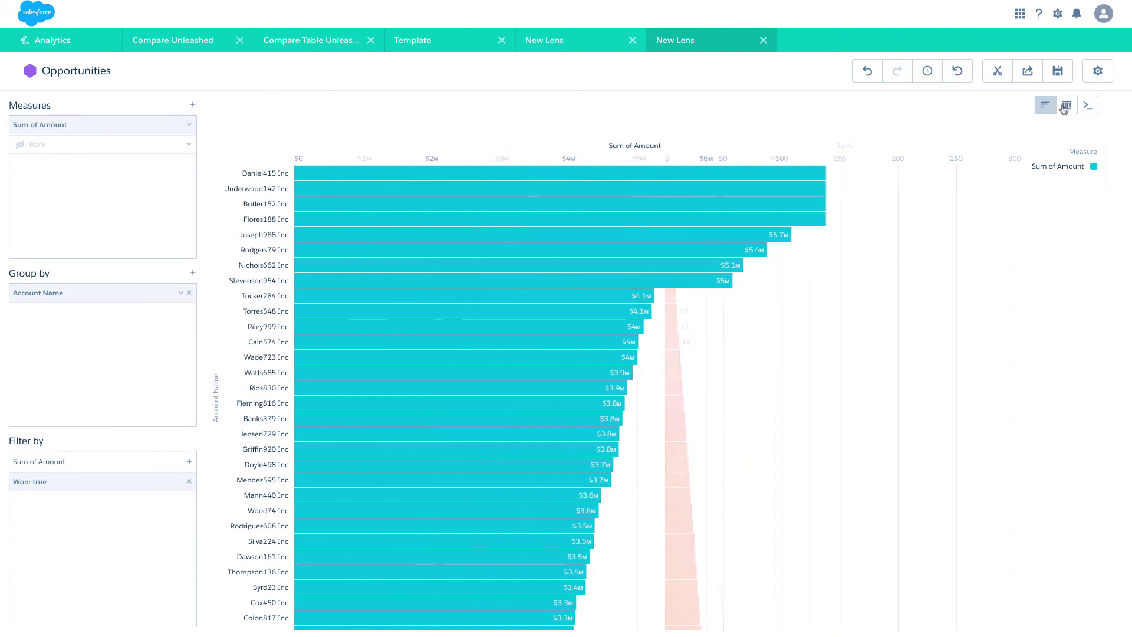
{"action": "left_click", "coordinate": [998, 71]}
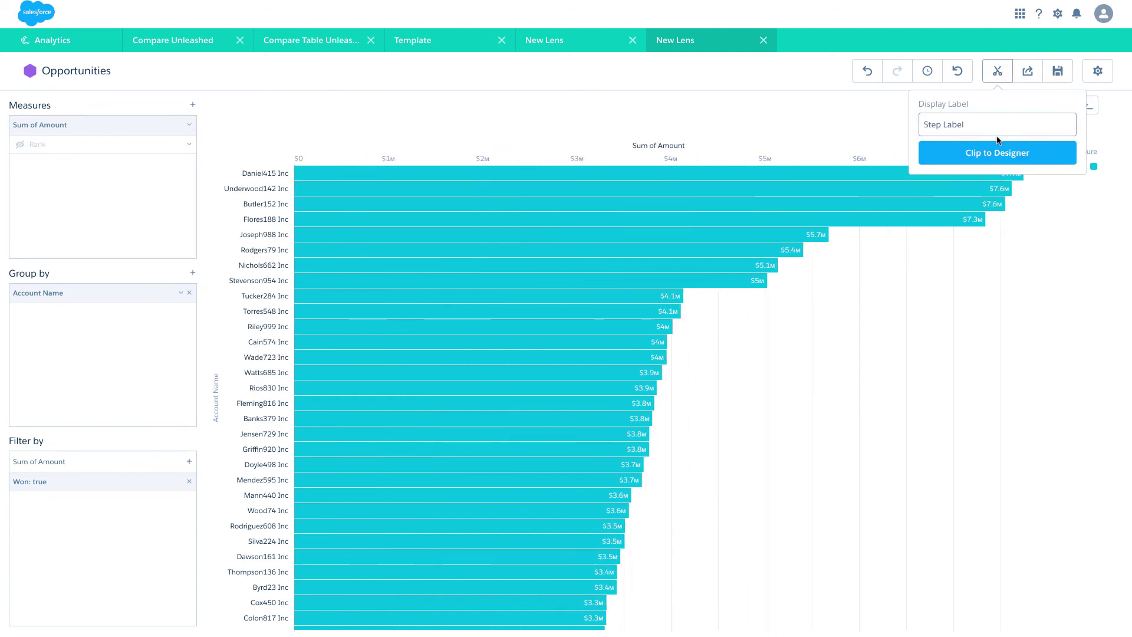
{"action": "type", "text": "Rank"}
{"action": "left_click", "coordinate": [1019, 154]}
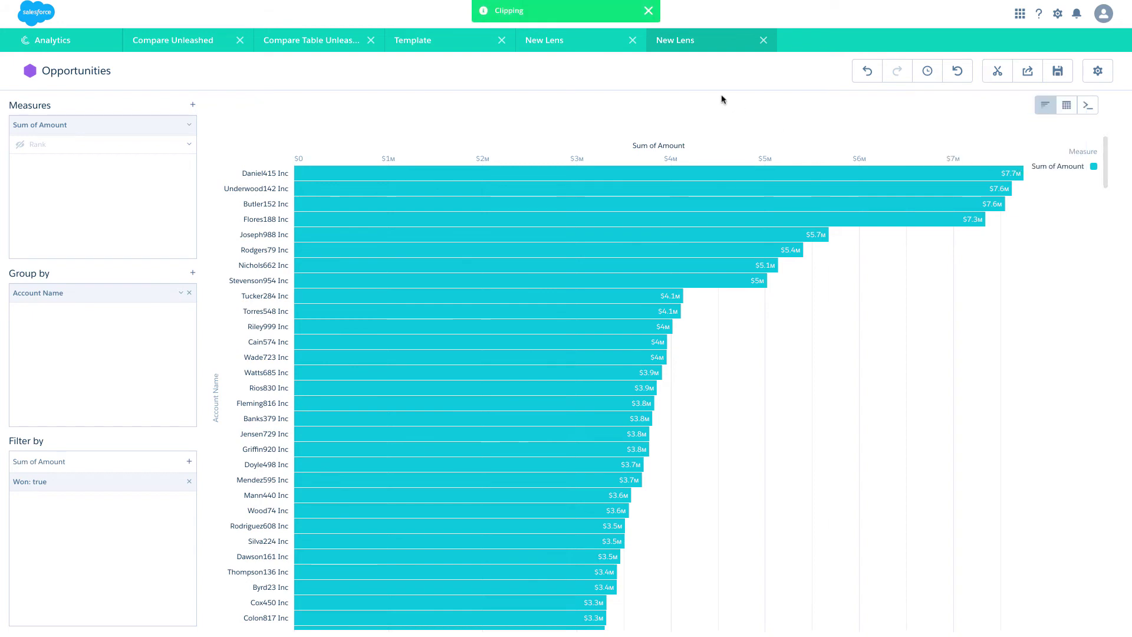
Place the Rank step in the Template dashboard's empty chart widget beside the win rate line chart
{"action": "left_click", "coordinate": [463, 41]}
{"action": "left_click_drag", "start_coordinate": [998, 171], "coordinate": [773, 287]}
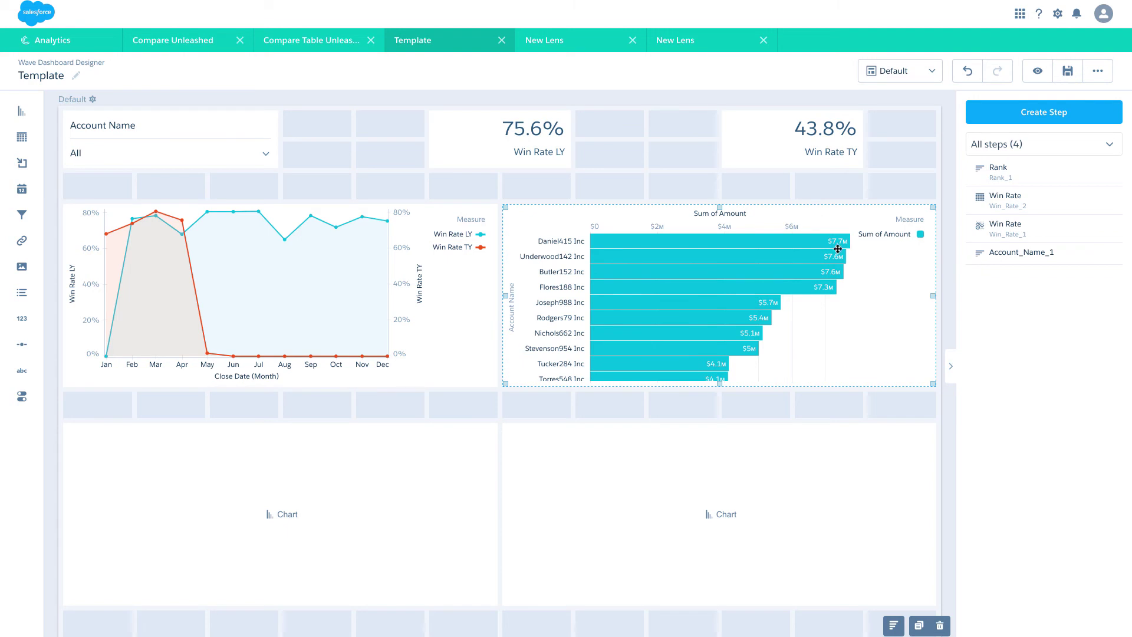
Return to the Opportunities ranking lens and convert its bar chart back to a compare table
{"action": "left_click", "coordinate": [700, 51]}
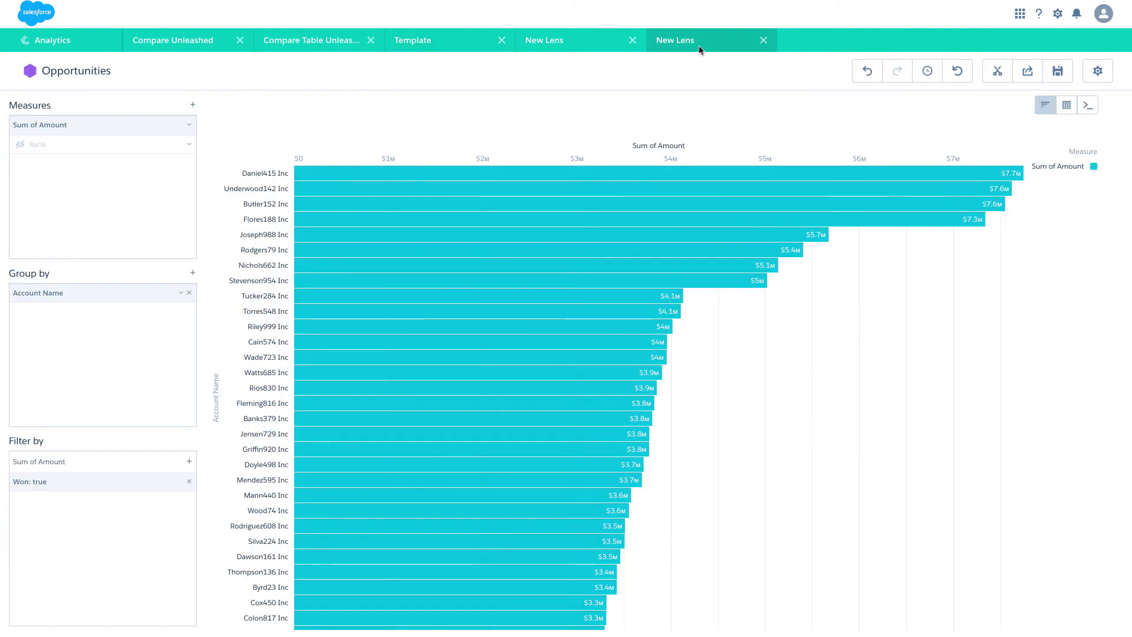
{"action": "mouse_move", "coordinate": [1058, 118]}
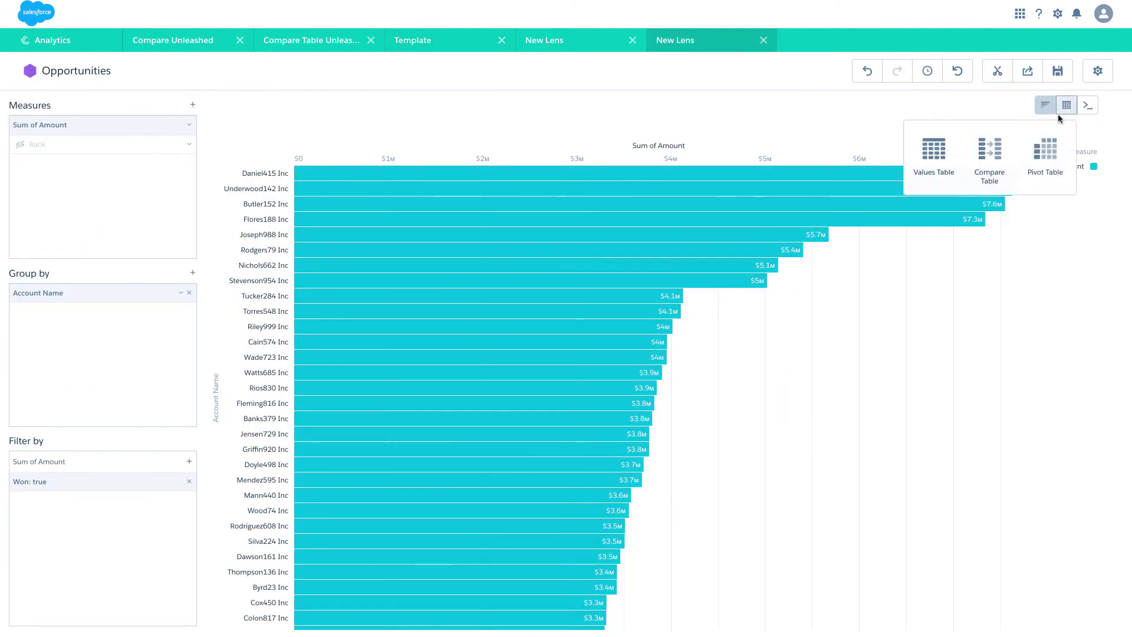
{"action": "left_click", "coordinate": [991, 153]}
Replace the Account Name grouping with Close Date (Year) and add Close Date (Month) as the second grouping
{"action": "left_click", "coordinate": [96, 295]}
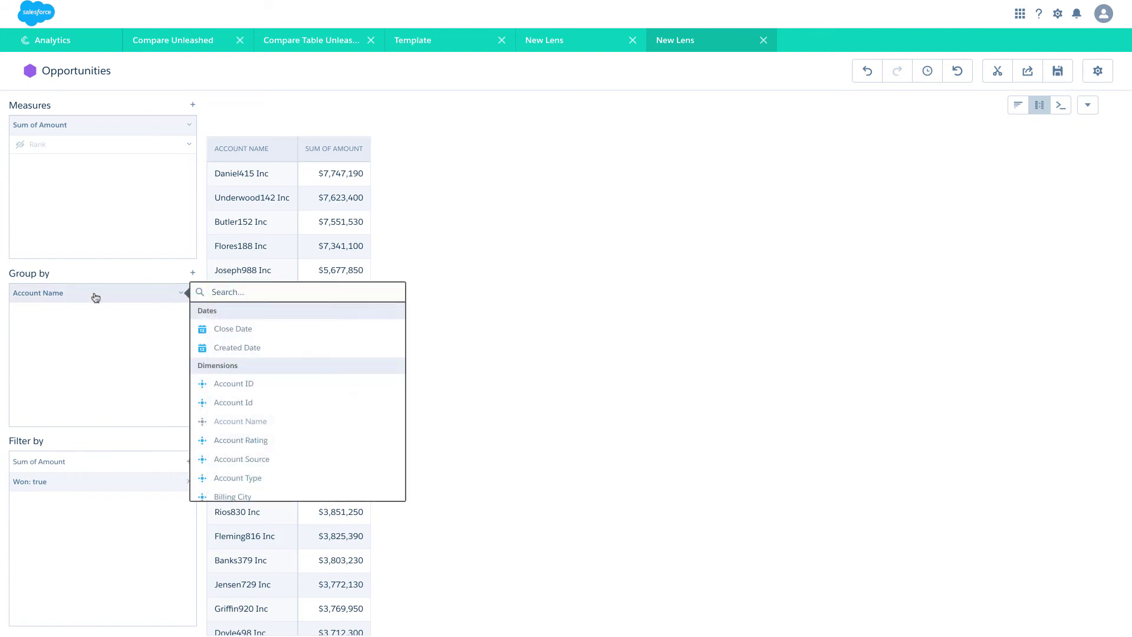
{"action": "left_click", "coordinate": [247, 332]}
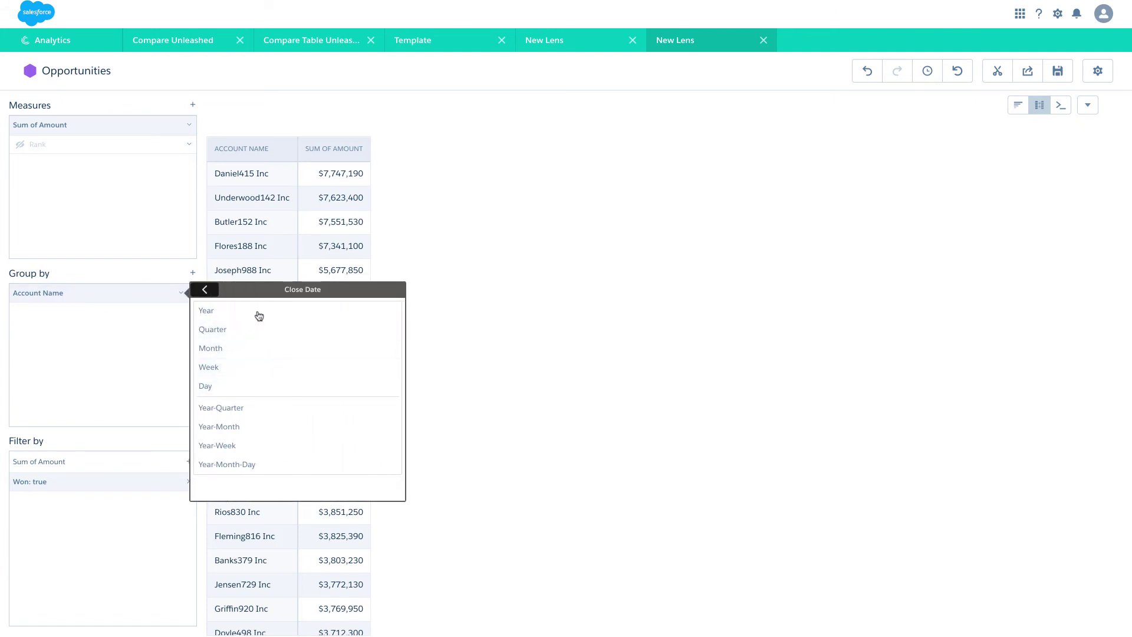
{"action": "left_click", "coordinate": [258, 312]}
{"action": "left_click", "coordinate": [194, 275]}
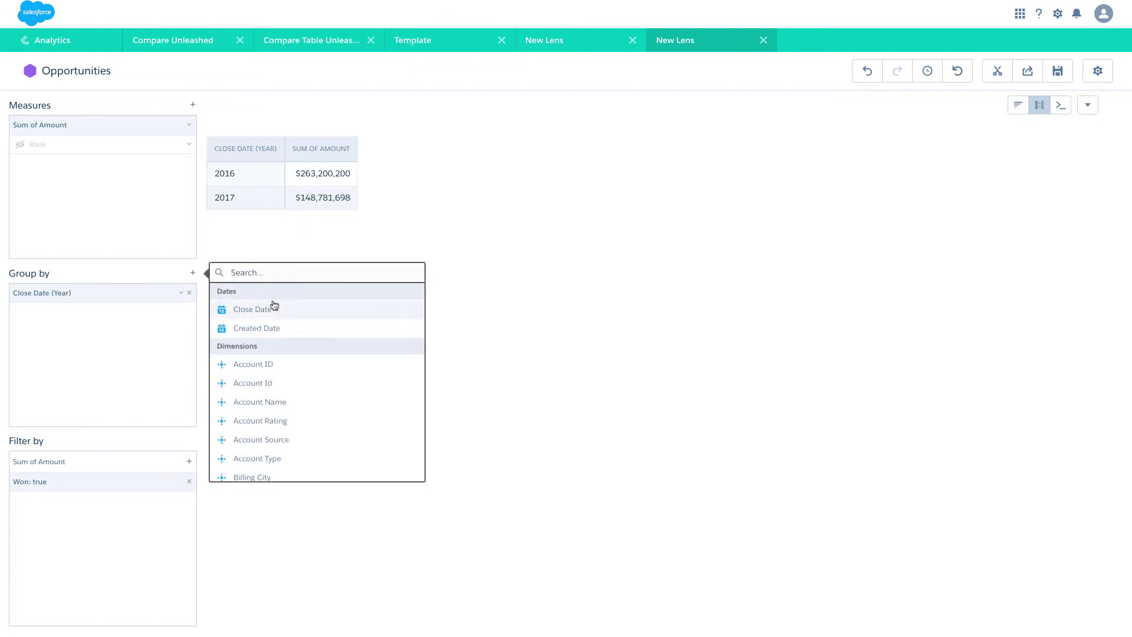
{"action": "left_click", "coordinate": [273, 306]}
{"action": "left_click", "coordinate": [266, 331]}
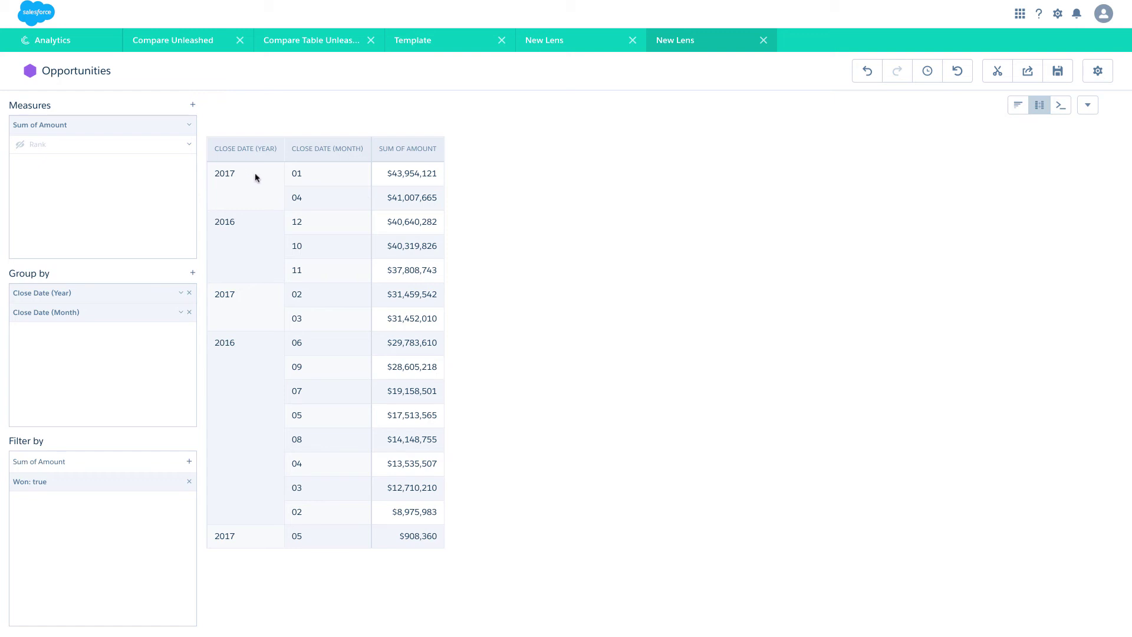
Unhide the Rank column and clear its sort order
{"action": "left_click", "coordinate": [189, 144]}
{"action": "left_click", "coordinate": [251, 386]}
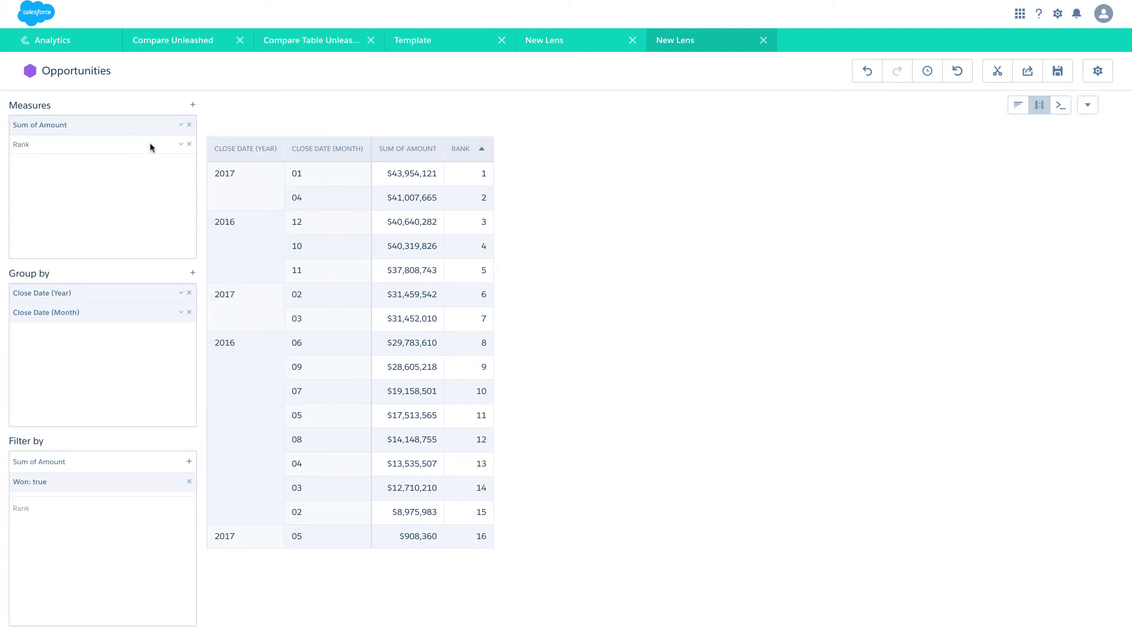
{"action": "left_click", "coordinate": [181, 144]}
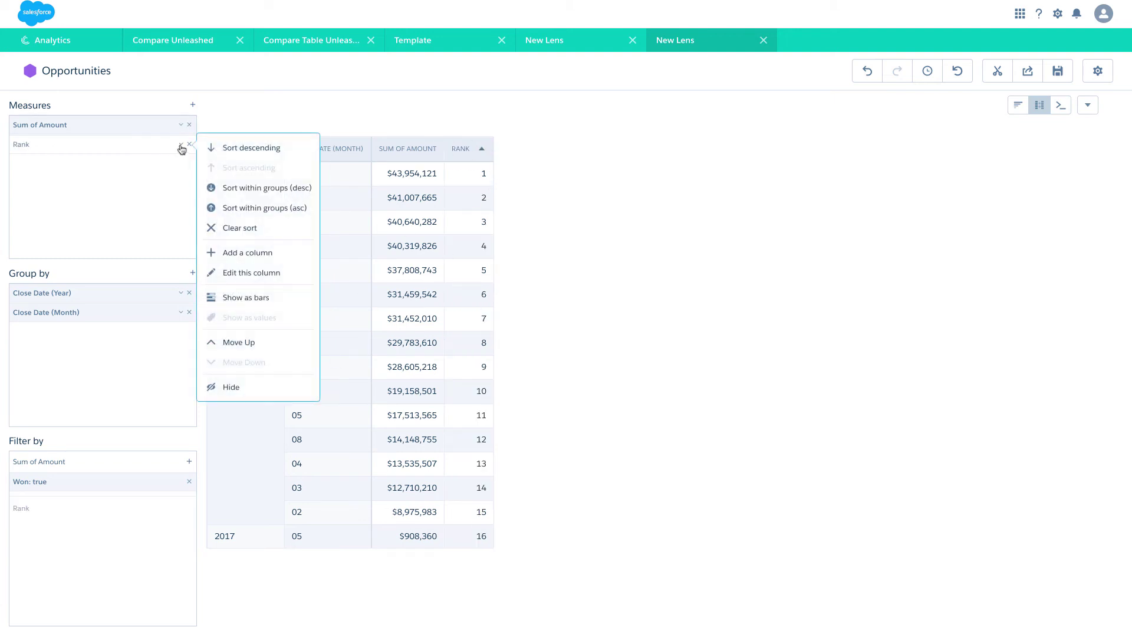
{"action": "left_click", "coordinate": [230, 229]}
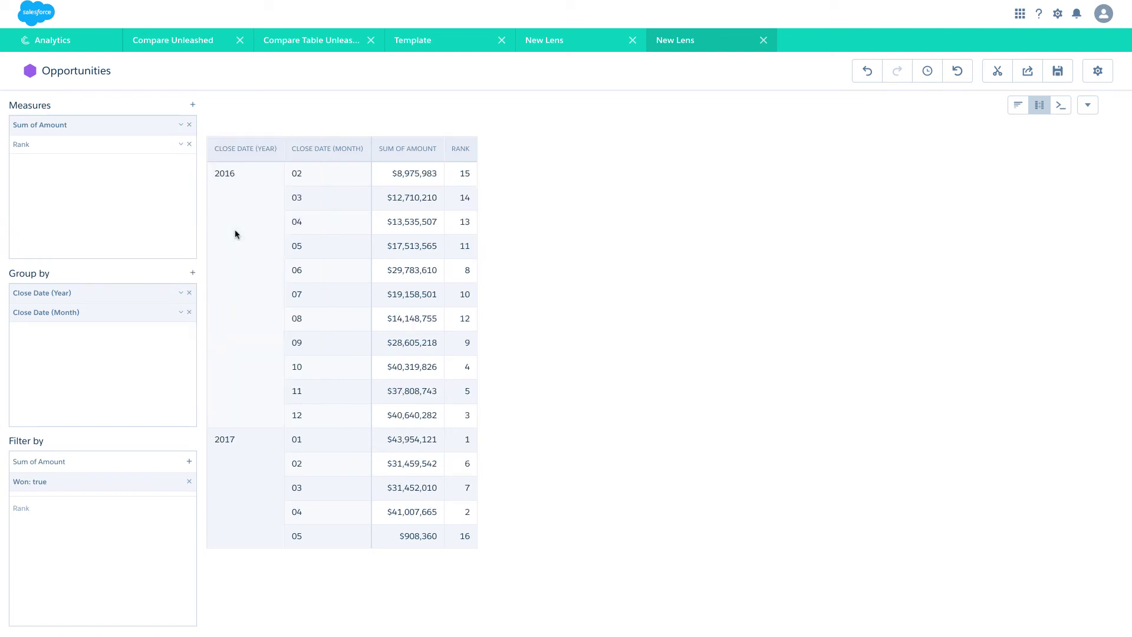
Rename the Rank column to Total and replace its formula with the Running Total function on Sum of Amount
{"action": "left_click", "coordinate": [181, 144]}
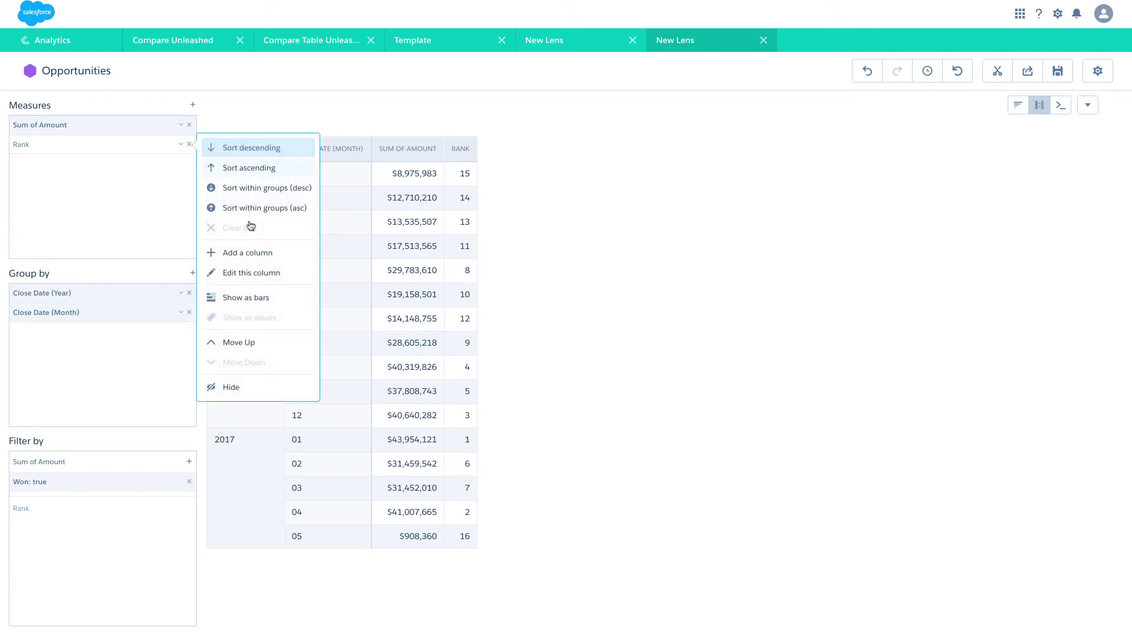
{"action": "left_click", "coordinate": [261, 284]}
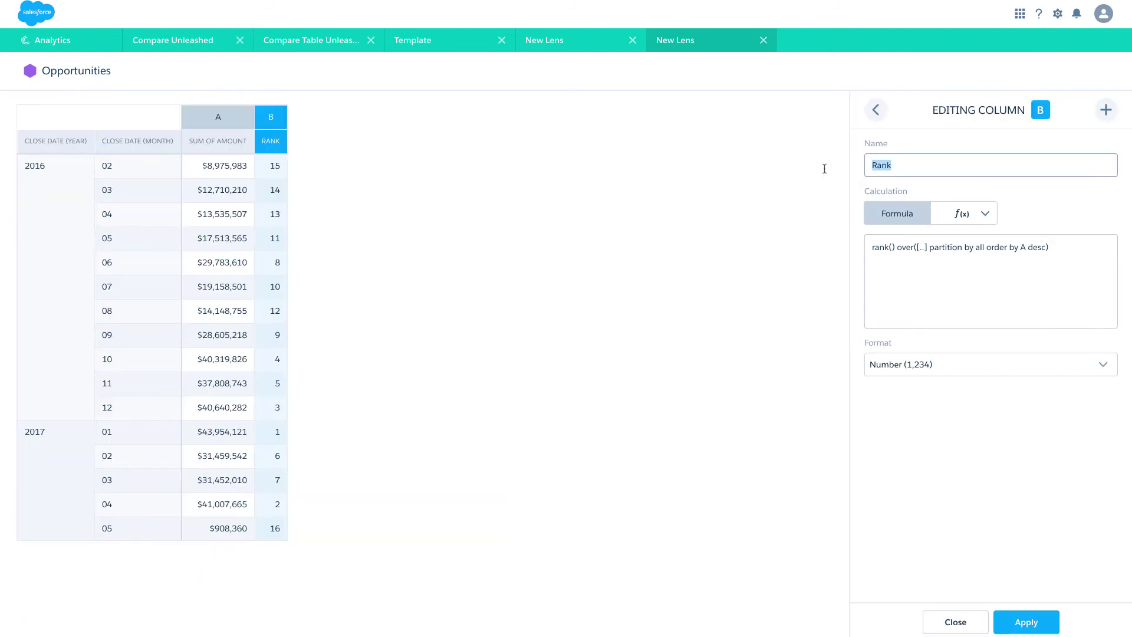
{"action": "type", "text": "Total"}
{"action": "left_click", "coordinate": [970, 216]}
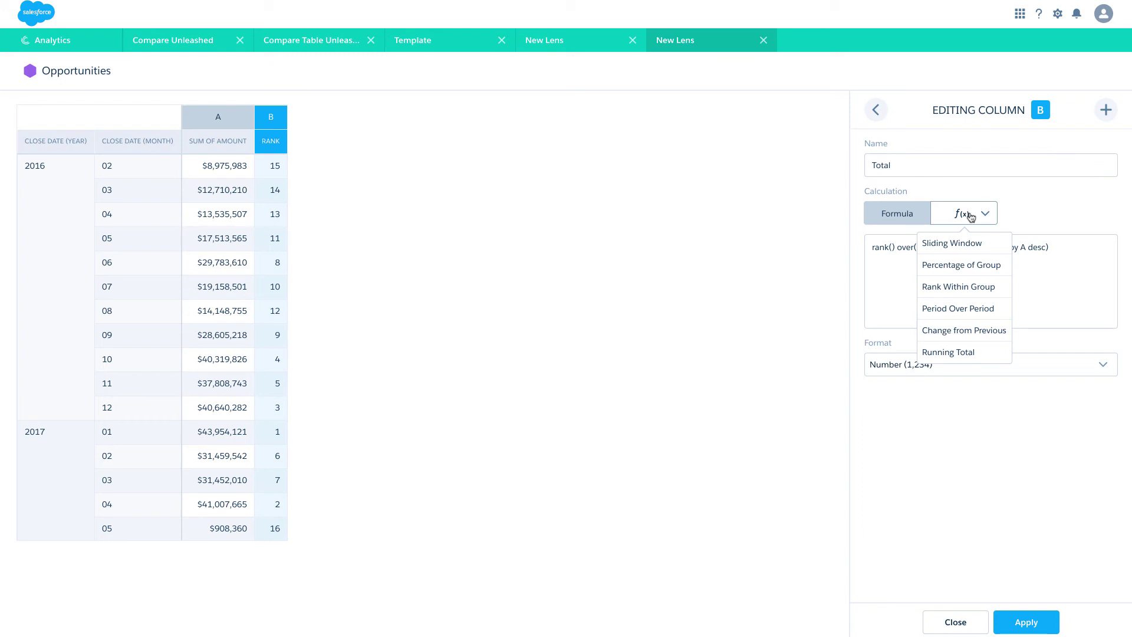
{"action": "left_click", "coordinate": [968, 352]}
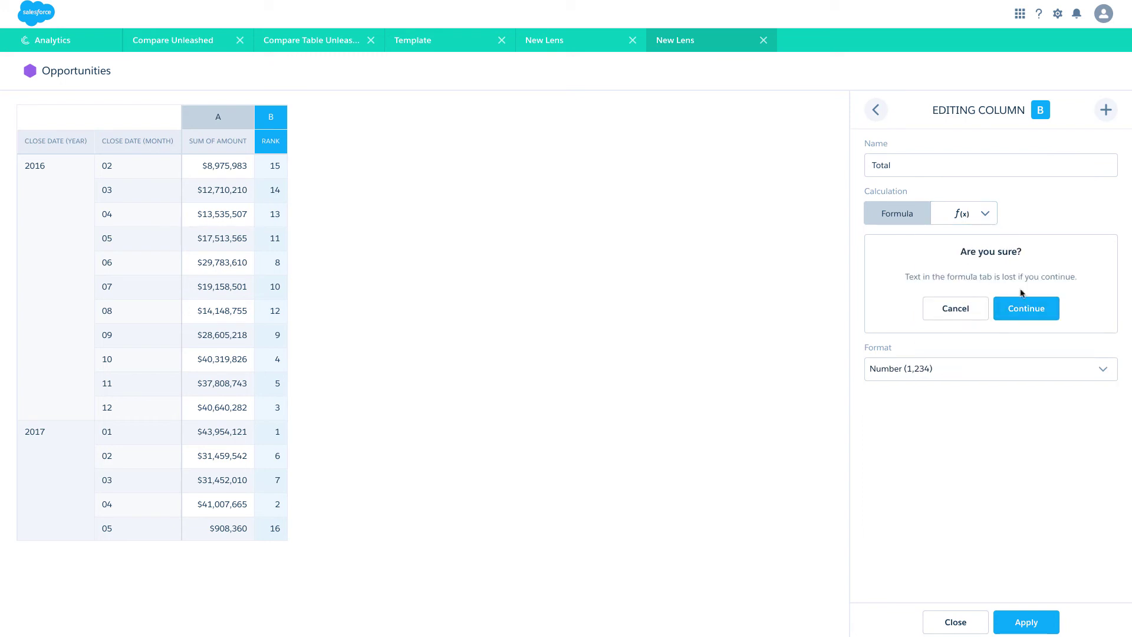
{"action": "left_click", "coordinate": [1016, 309]}
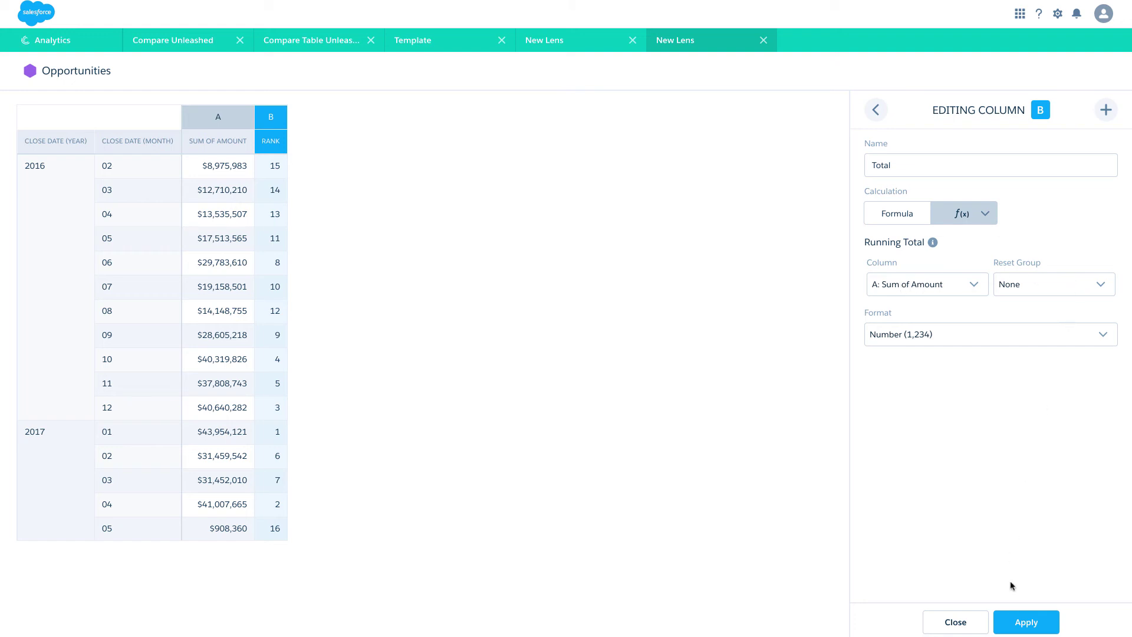
{"action": "left_click", "coordinate": [1012, 627]}
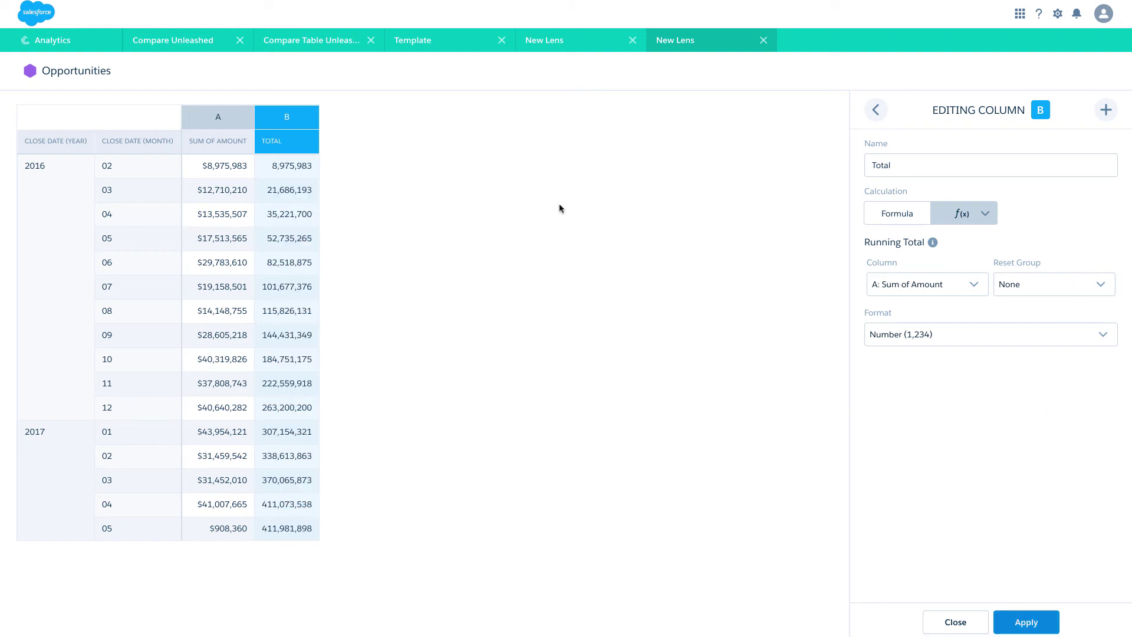
Set the Total column's format to Currency with Cents ($1,234.56)
{"action": "left_click", "coordinate": [995, 334]}
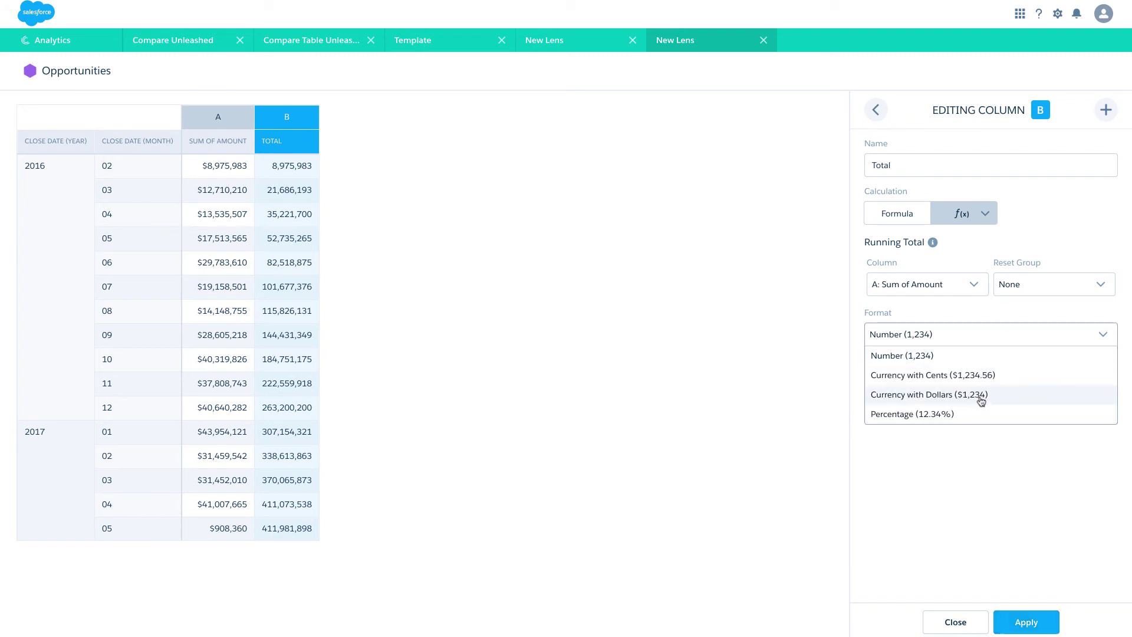
{"action": "left_click", "coordinate": [982, 376]}
{"action": "left_click", "coordinate": [1025, 622]}
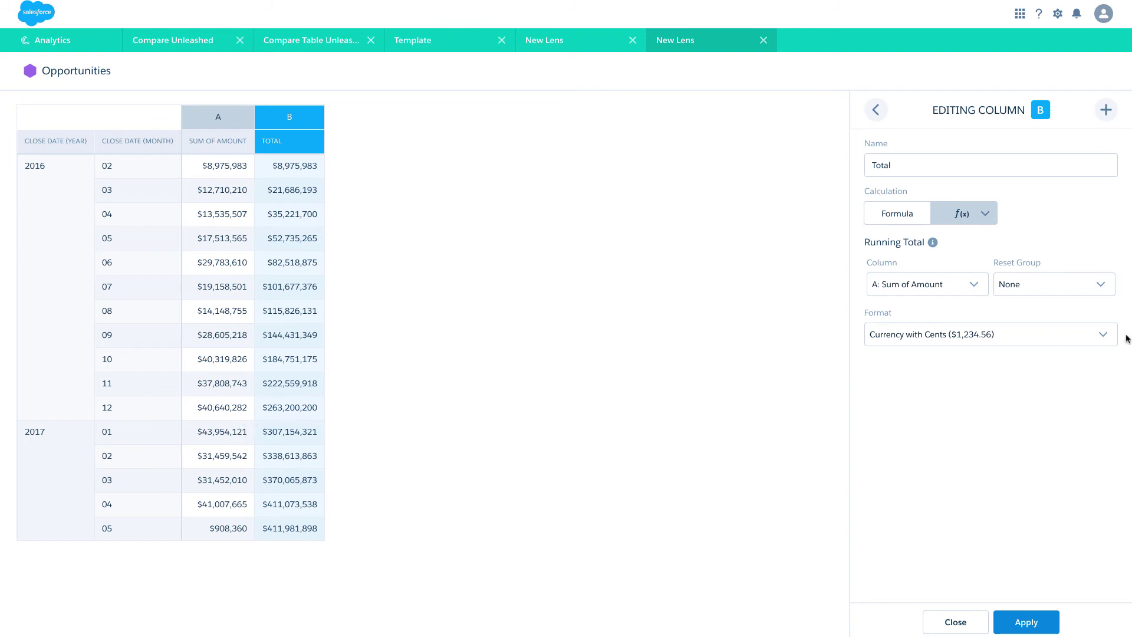
Set the running total's reset group to Close Date (Year) and finish editing the column
{"action": "left_click", "coordinate": [1095, 285]}
{"action": "left_click", "coordinate": [1081, 323]}
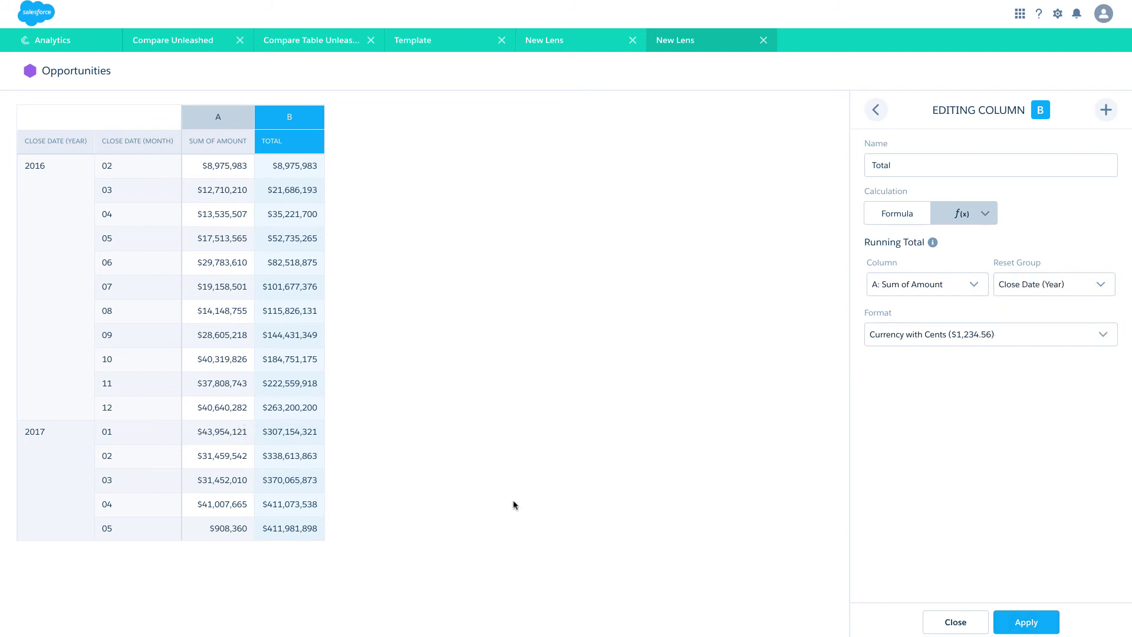
{"action": "left_click", "coordinate": [1027, 623]}
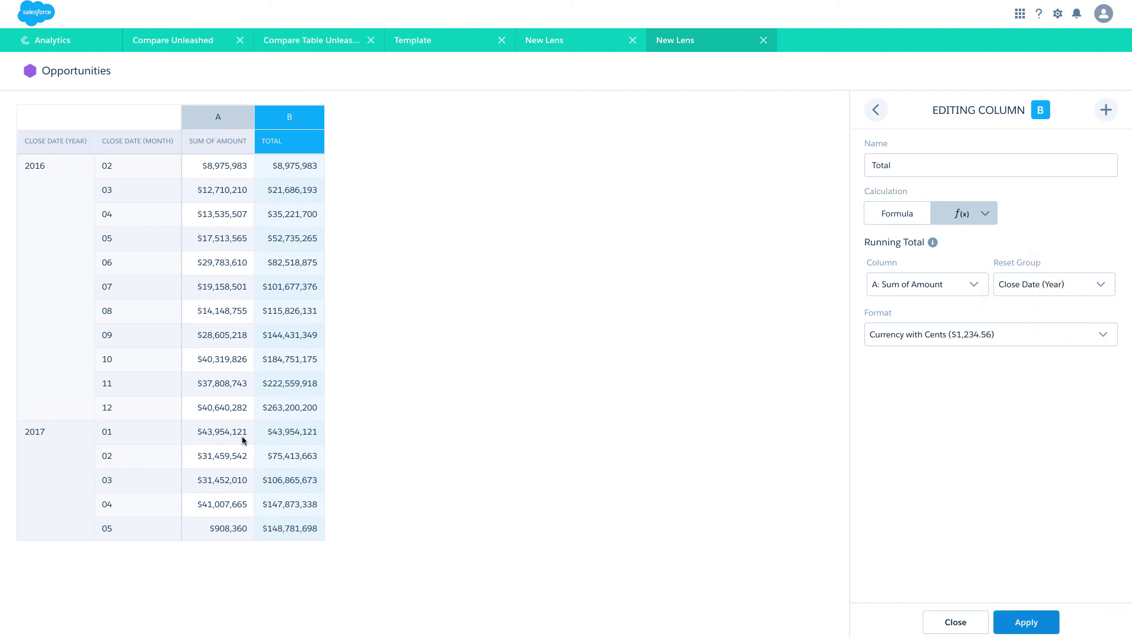
{"action": "left_click", "coordinate": [954, 621]}
Convert the compare table to a column chart with Single Axis mode and Auto fit set to Fit
{"action": "left_click", "coordinate": [1019, 105]}
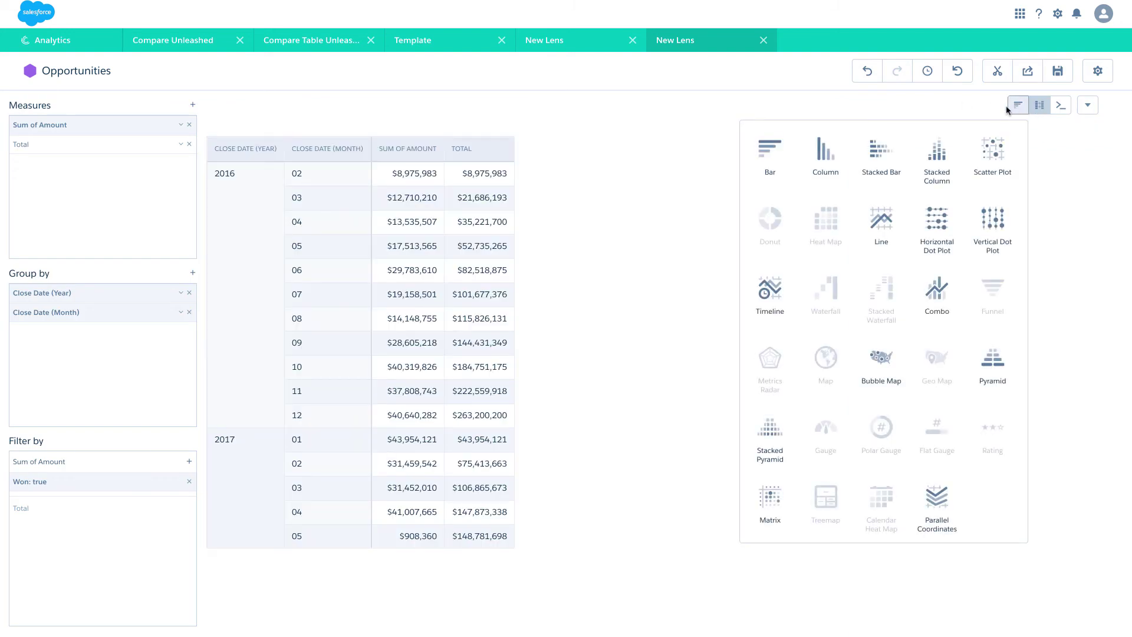
{"action": "left_click", "coordinate": [845, 161]}
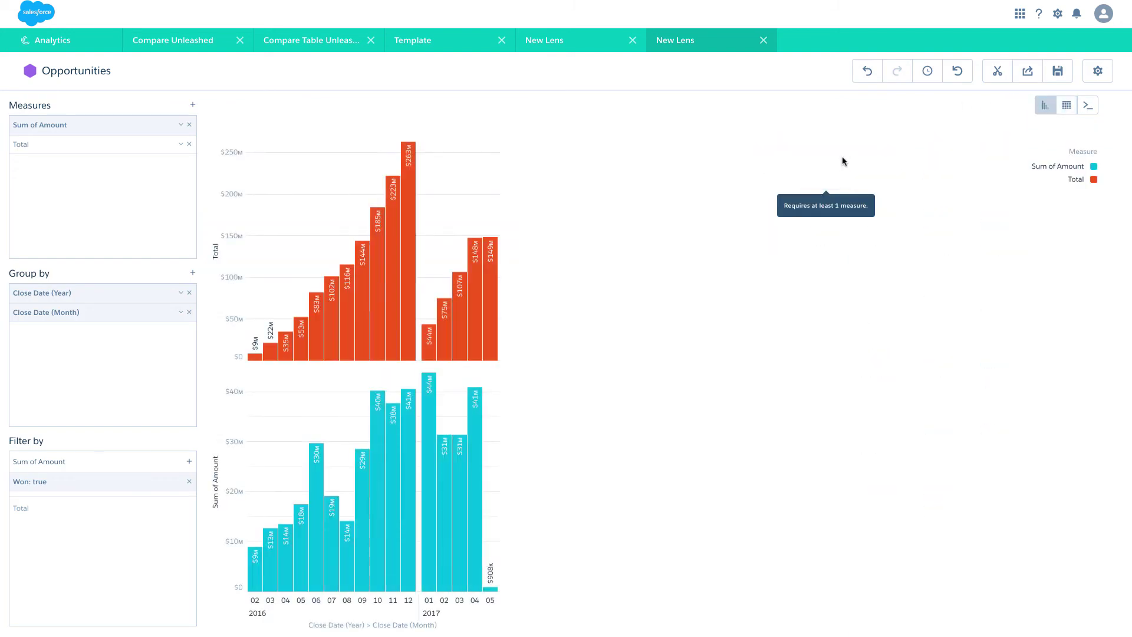
{"action": "left_click", "coordinate": [1097, 71]}
{"action": "left_click", "coordinate": [1019, 307]}
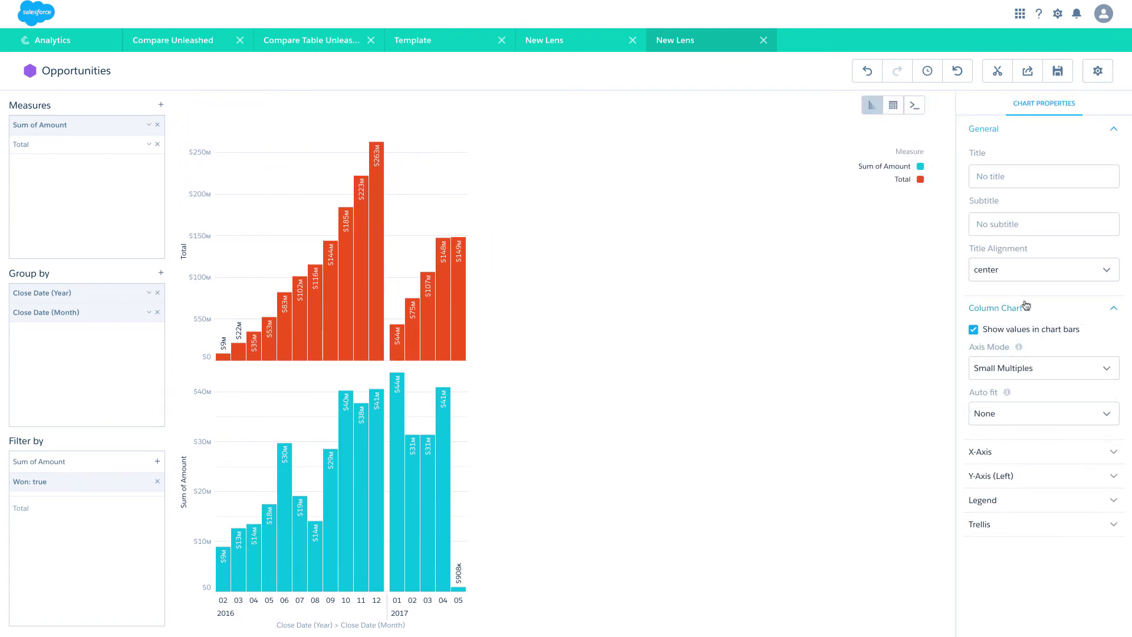
{"action": "left_click", "coordinate": [1015, 371]}
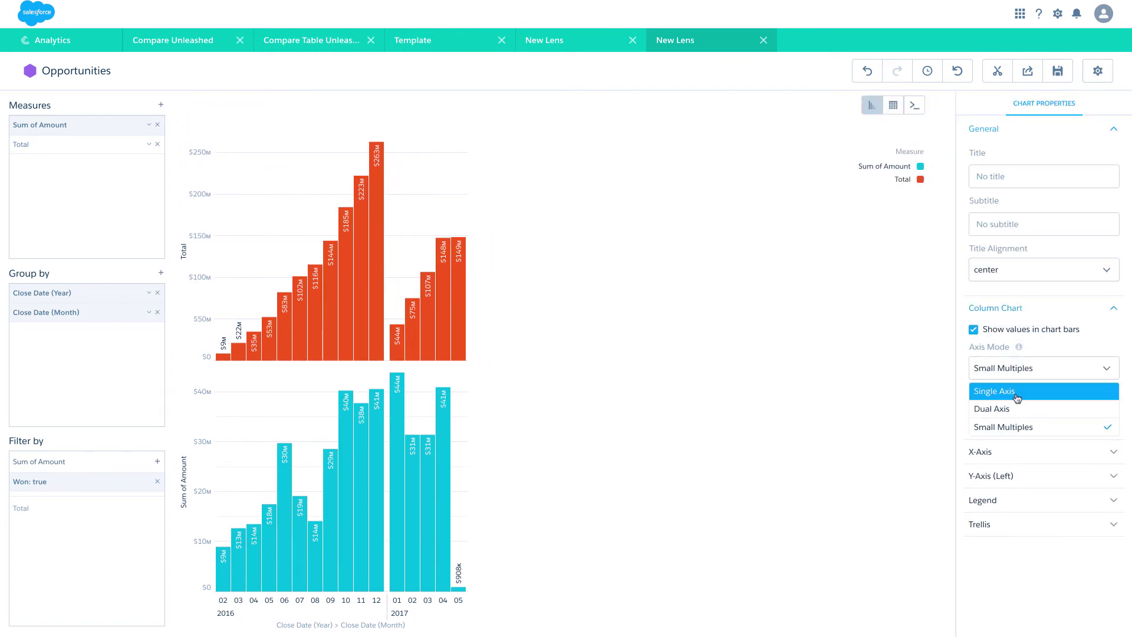
{"action": "left_click", "coordinate": [1018, 392]}
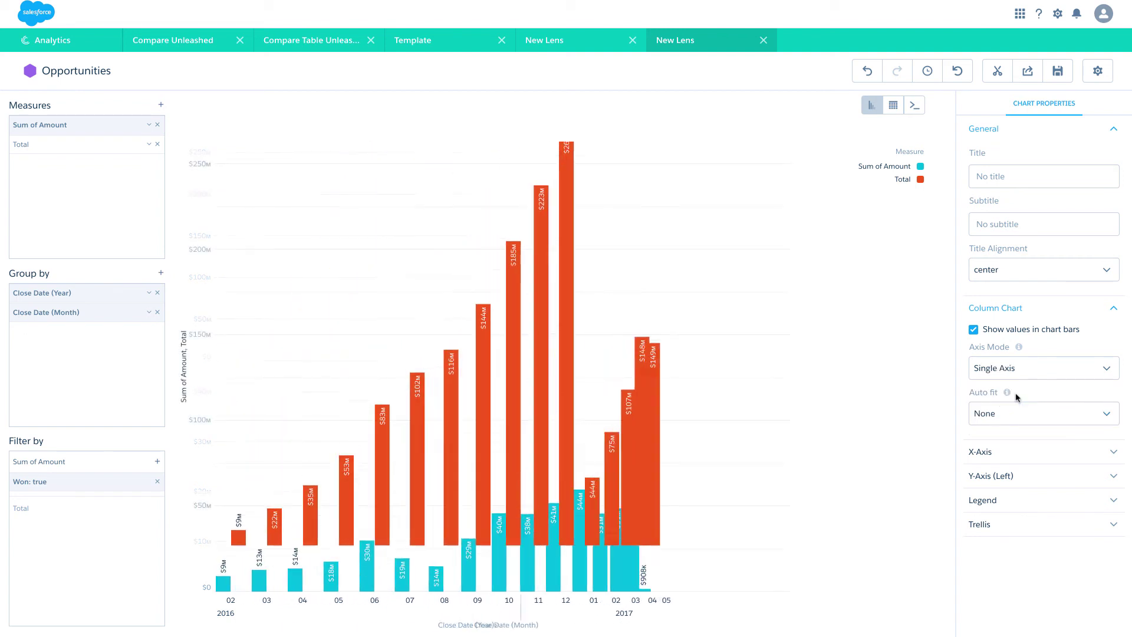
{"action": "left_click", "coordinate": [1025, 415]}
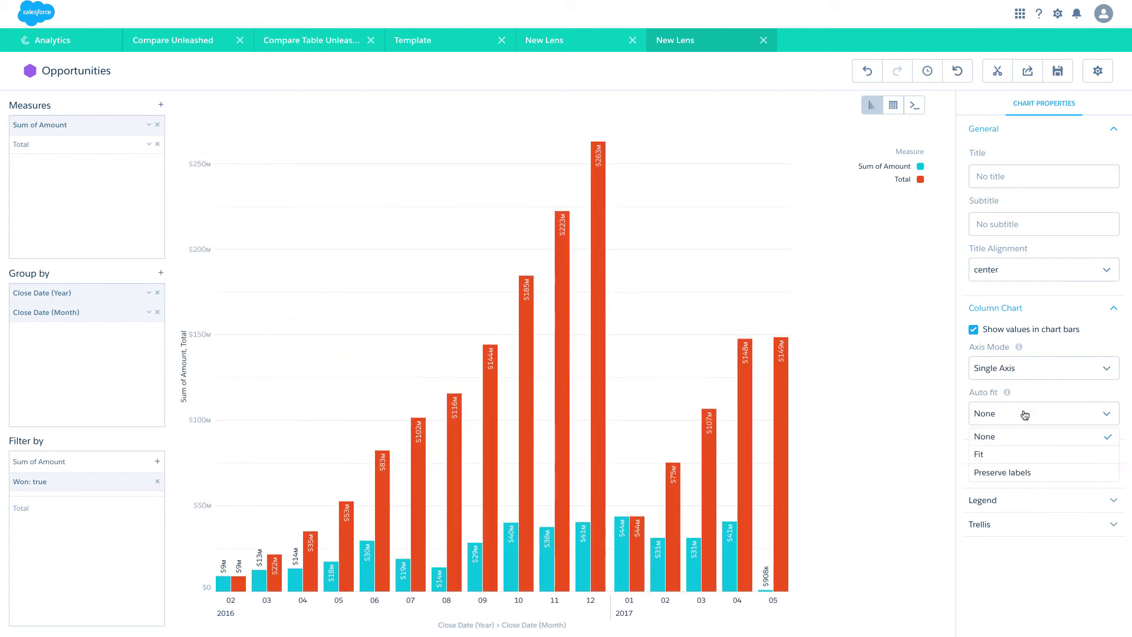
{"action": "left_click", "coordinate": [1021, 452]}
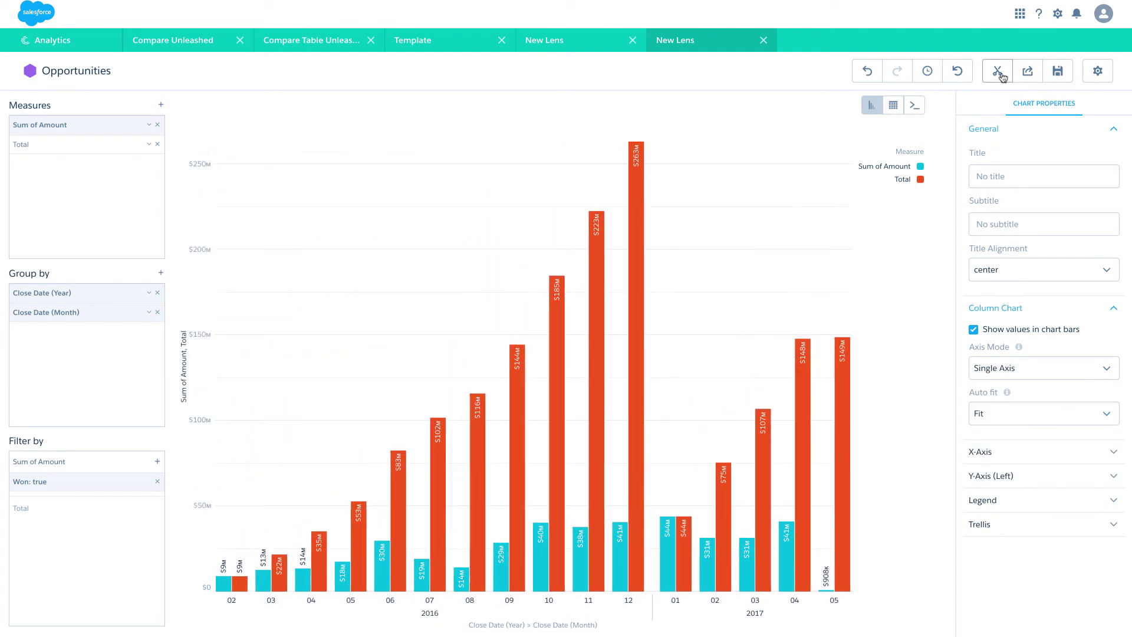
Clip the chart to the designer as Total and place it in the Template dashboard's empty chart widget below the win rate line chart
{"action": "left_click", "coordinate": [998, 71]}
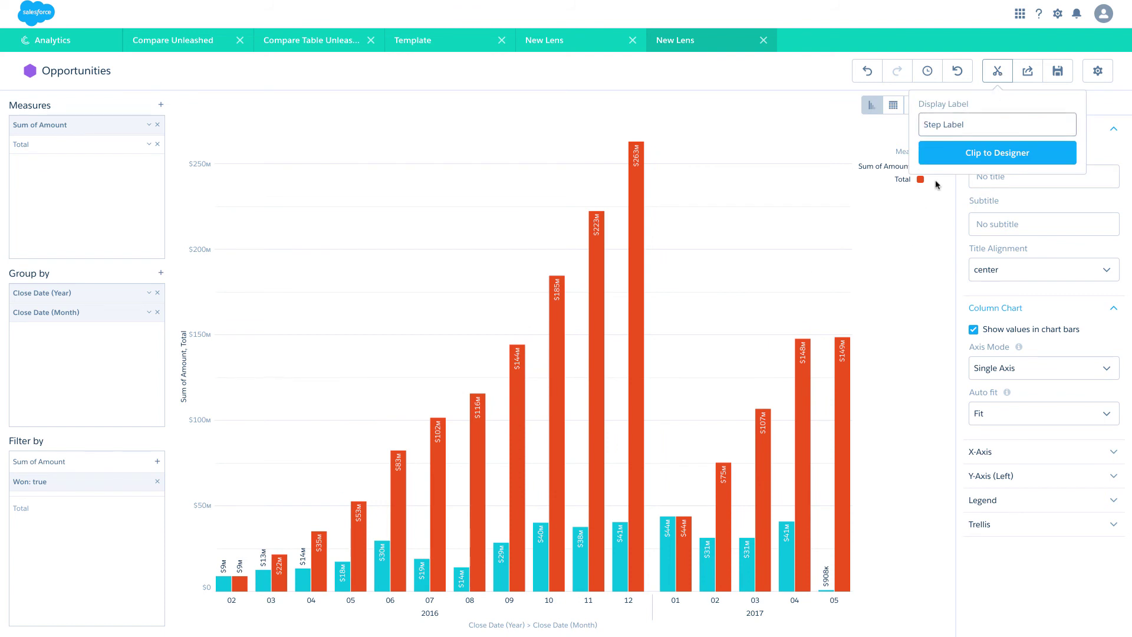
{"action": "key", "text": "ctrl+a"}
{"action": "type", "text": "Total"}
{"action": "key", "text": "Return"}
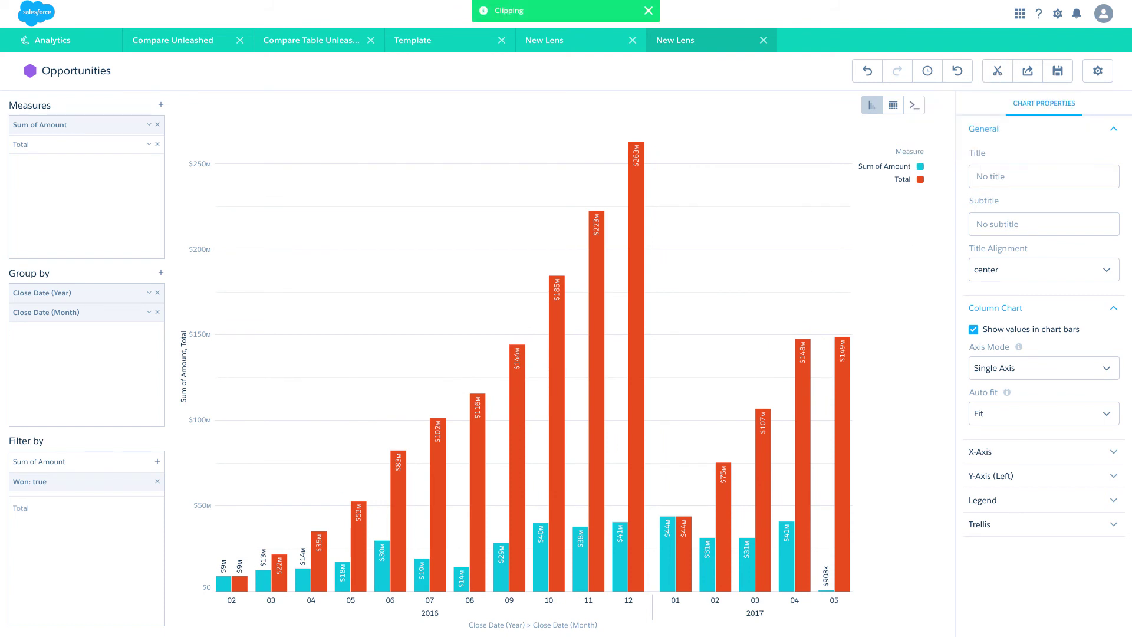
{"action": "left_click", "coordinate": [468, 48]}
{"action": "left_click_drag", "start_coordinate": [985, 172], "coordinate": [295, 525]}
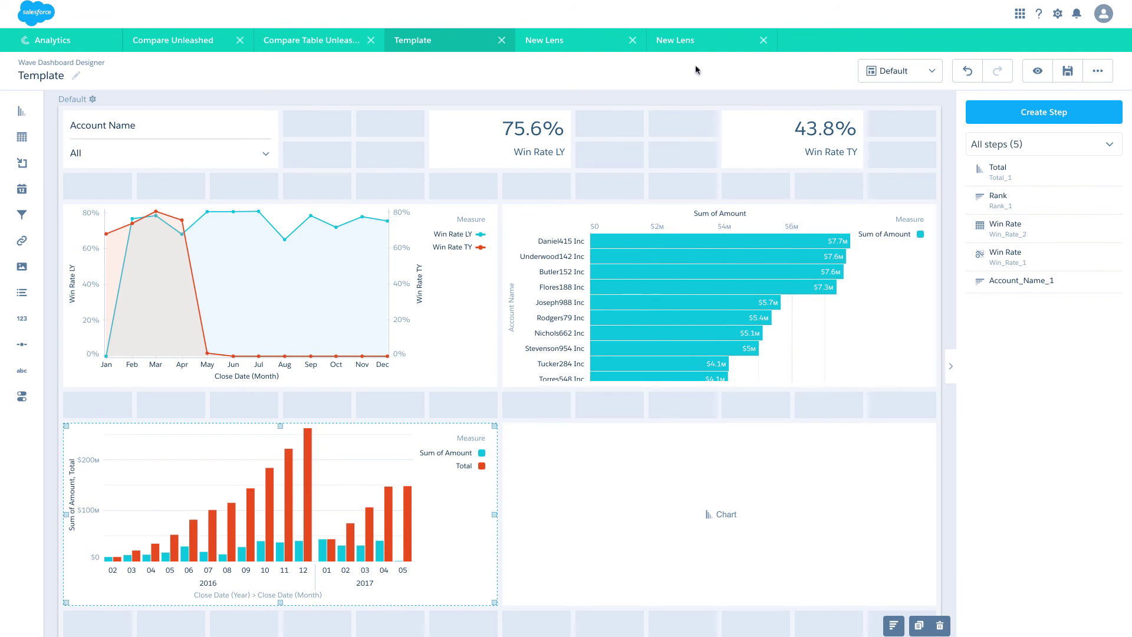
Return to the Opportunities lens and convert its column chart back to a compare table
{"action": "left_click", "coordinate": [699, 44]}
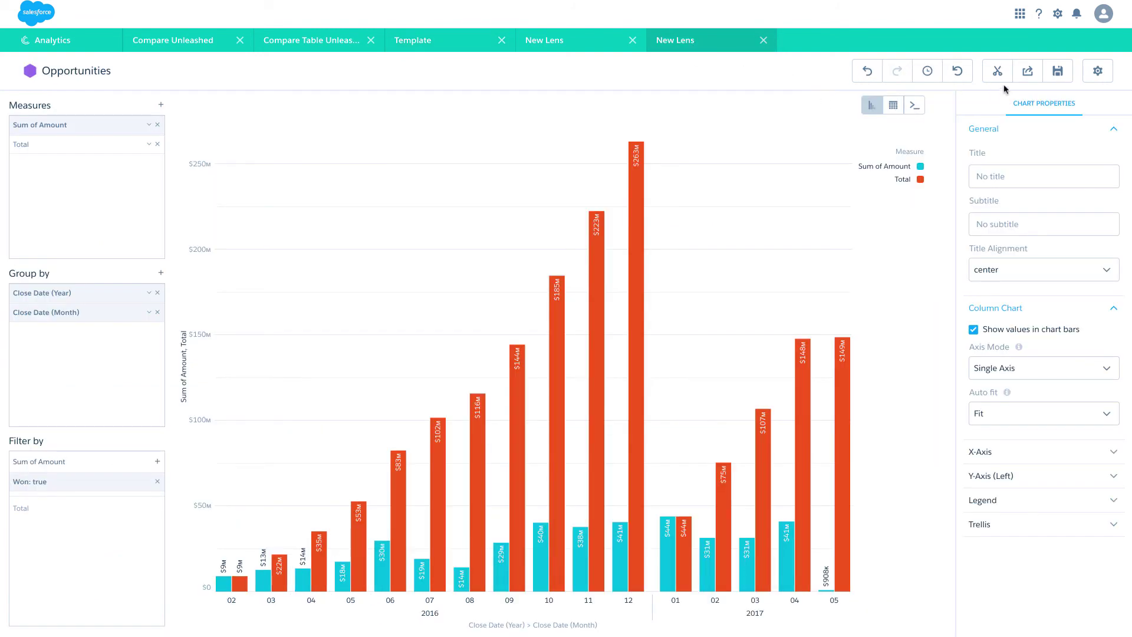
{"action": "left_click", "coordinate": [891, 107]}
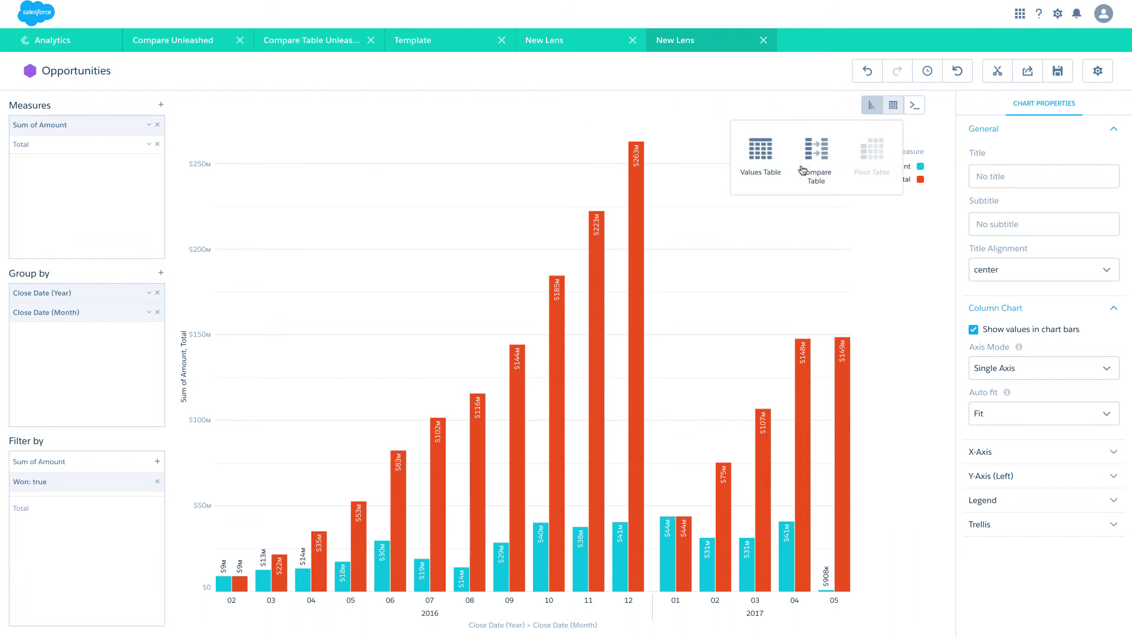
{"action": "left_click", "coordinate": [761, 168]}
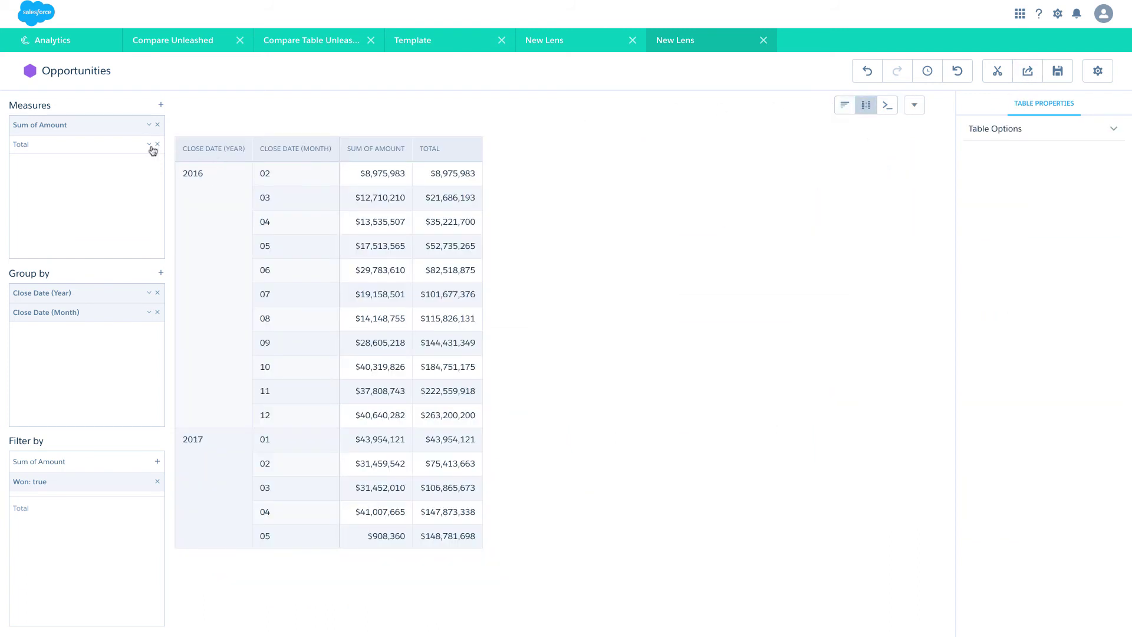
Rename the Total column to Change and replace its formula with the Period Over Period function on Sum of Amount
{"action": "left_click", "coordinate": [186, 151]}
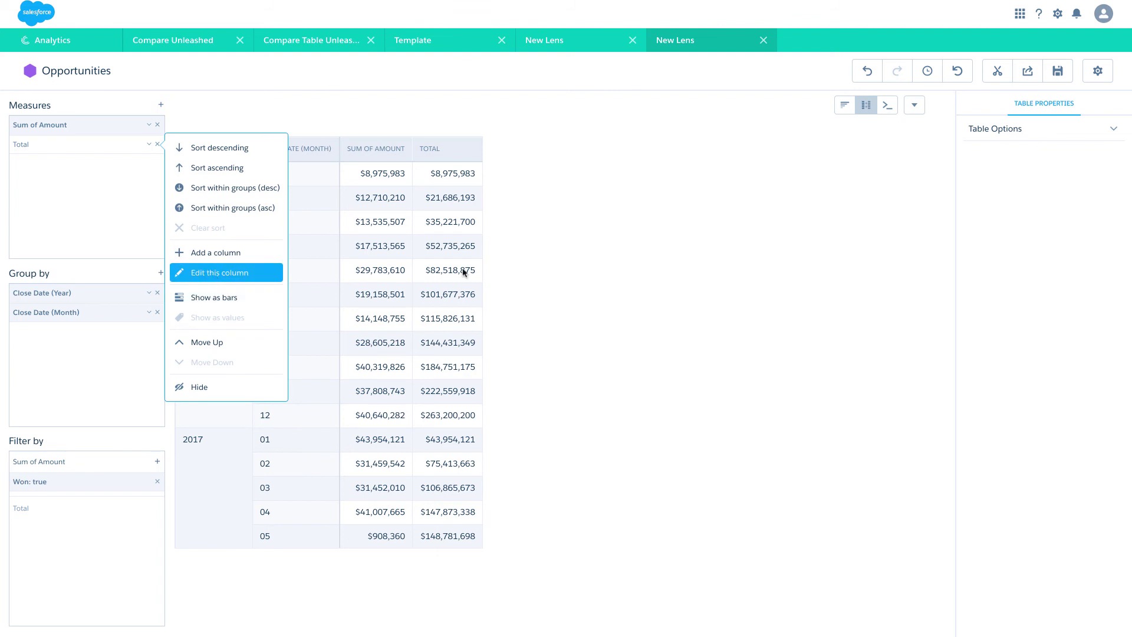
{"action": "left_click", "coordinate": [220, 272]}
{"action": "type", "text": "Change"}
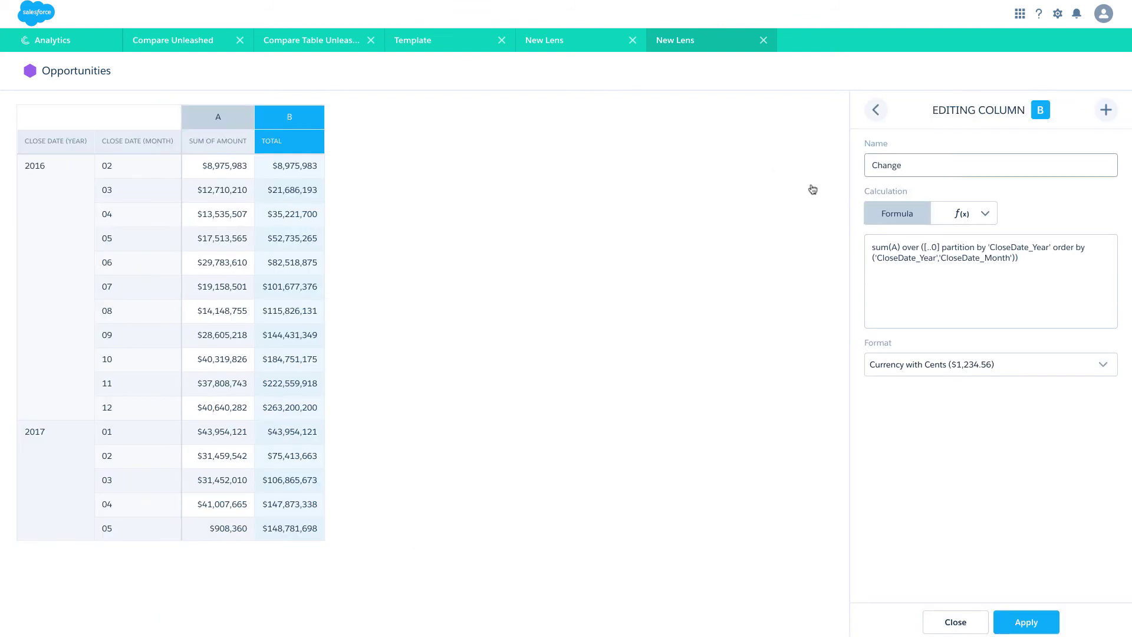
{"action": "left_click", "coordinate": [985, 213]}
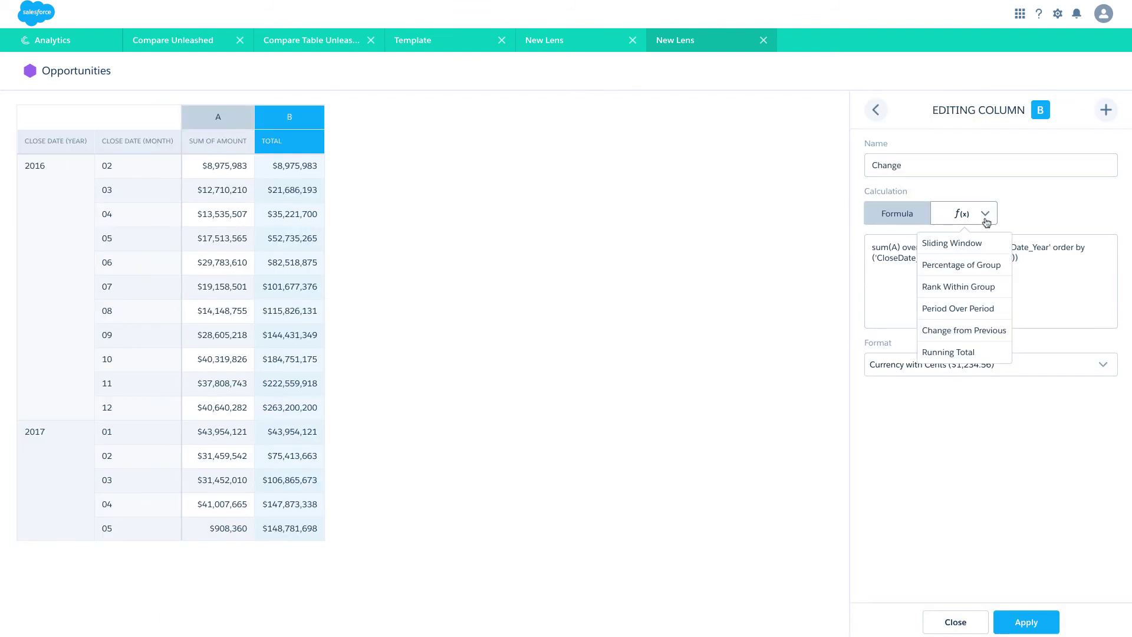
{"action": "left_click", "coordinate": [981, 334]}
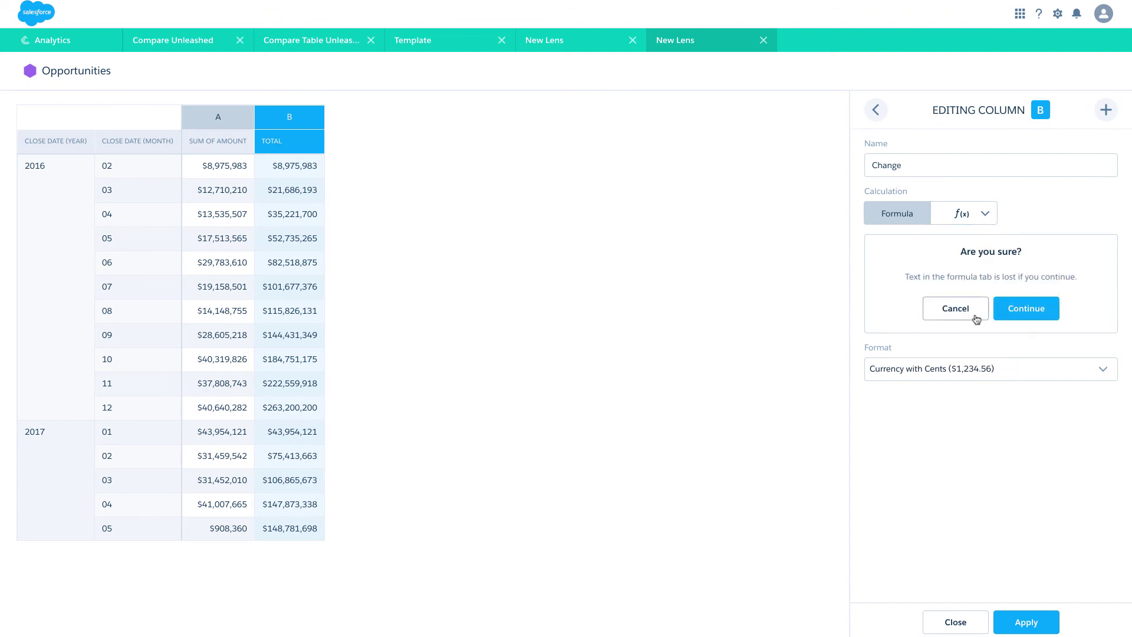
{"action": "left_click", "coordinate": [1035, 314]}
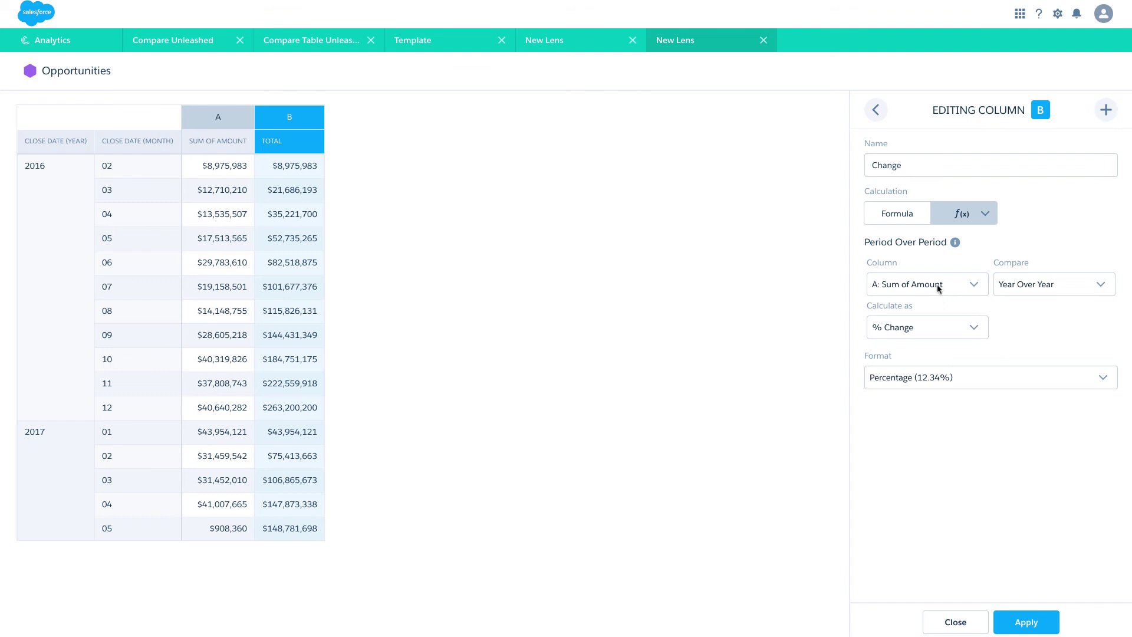
Set the Change column's comparison to Month Over Month, keeping % Change as the calculation, and apply it
{"action": "left_click", "coordinate": [982, 333]}
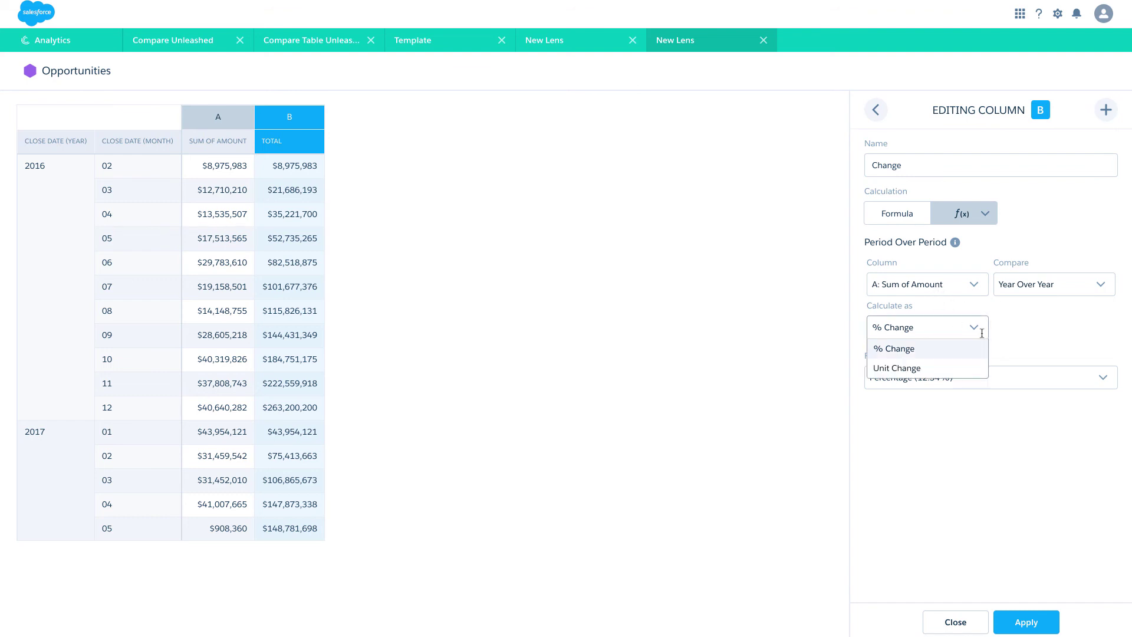
{"action": "left_click", "coordinate": [1026, 326]}
{"action": "left_click", "coordinate": [1033, 290]}
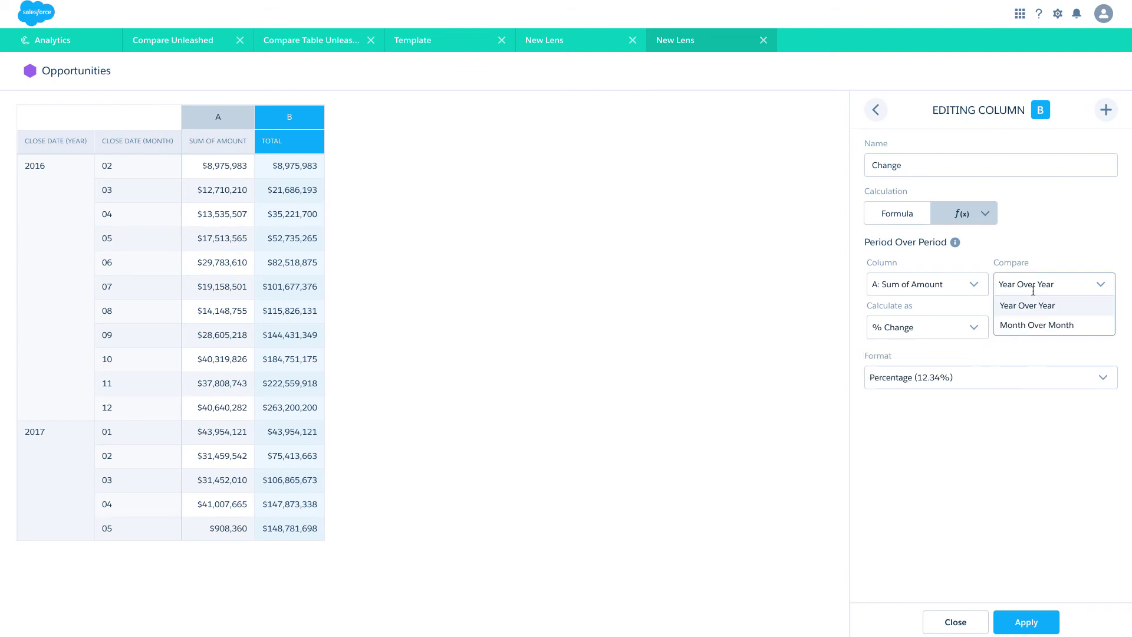
{"action": "left_click", "coordinate": [1042, 332]}
{"action": "left_click", "coordinate": [1027, 622]}
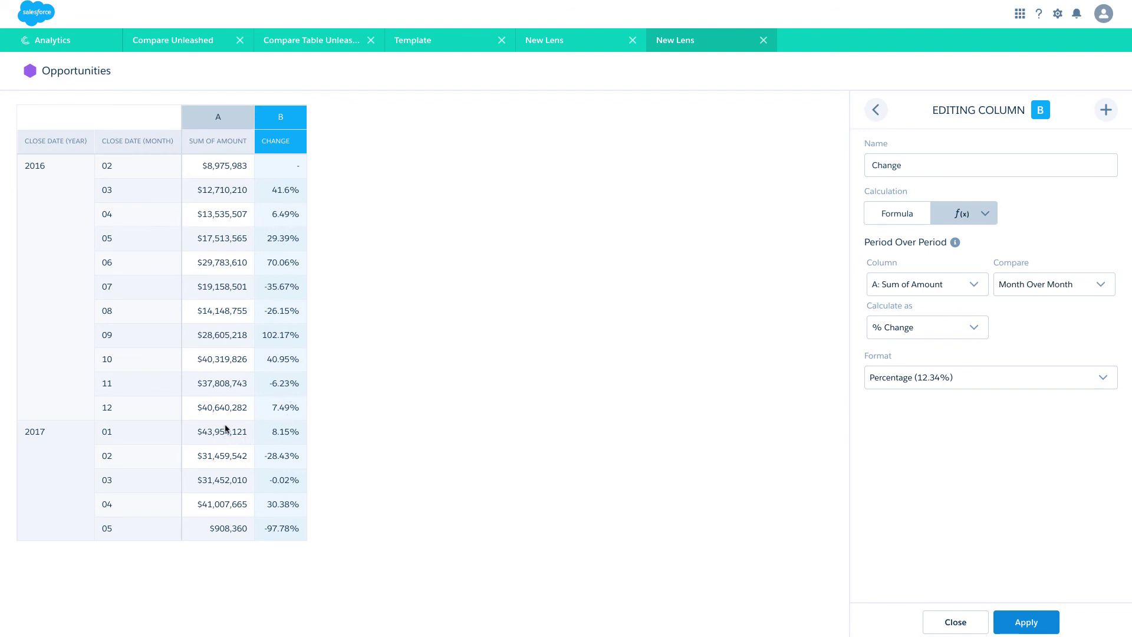
Set the Change column's comparison to Year Over Year, apply it and finish editing the column
{"action": "left_click", "coordinate": [1048, 285]}
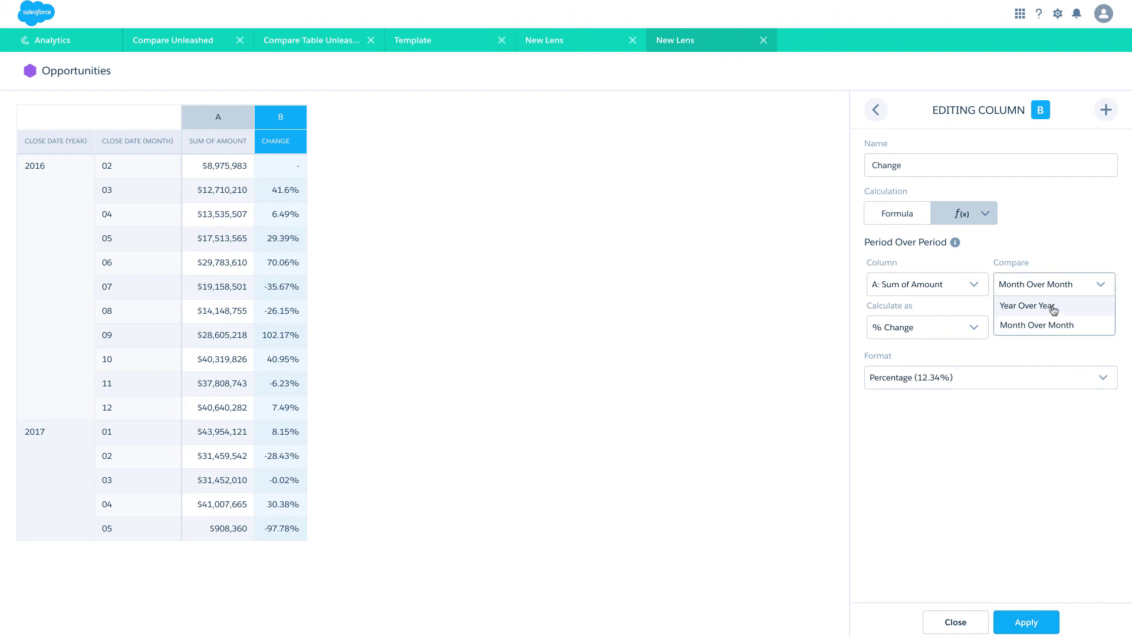
{"action": "left_click", "coordinate": [1028, 305]}
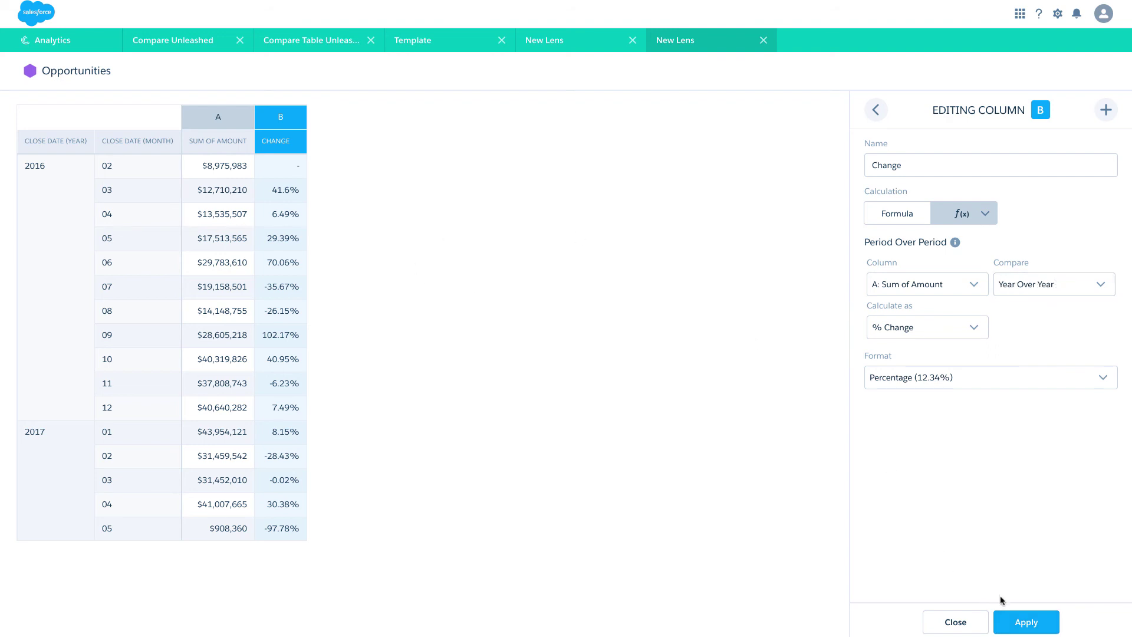
{"action": "left_click", "coordinate": [1013, 620]}
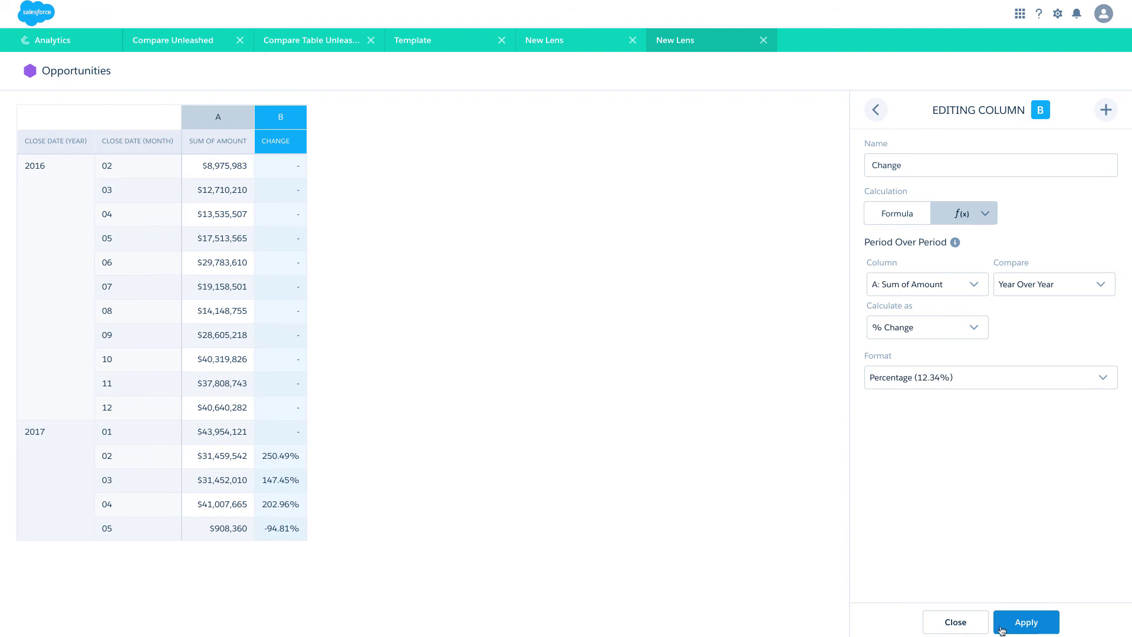
{"action": "left_click", "coordinate": [950, 622]}
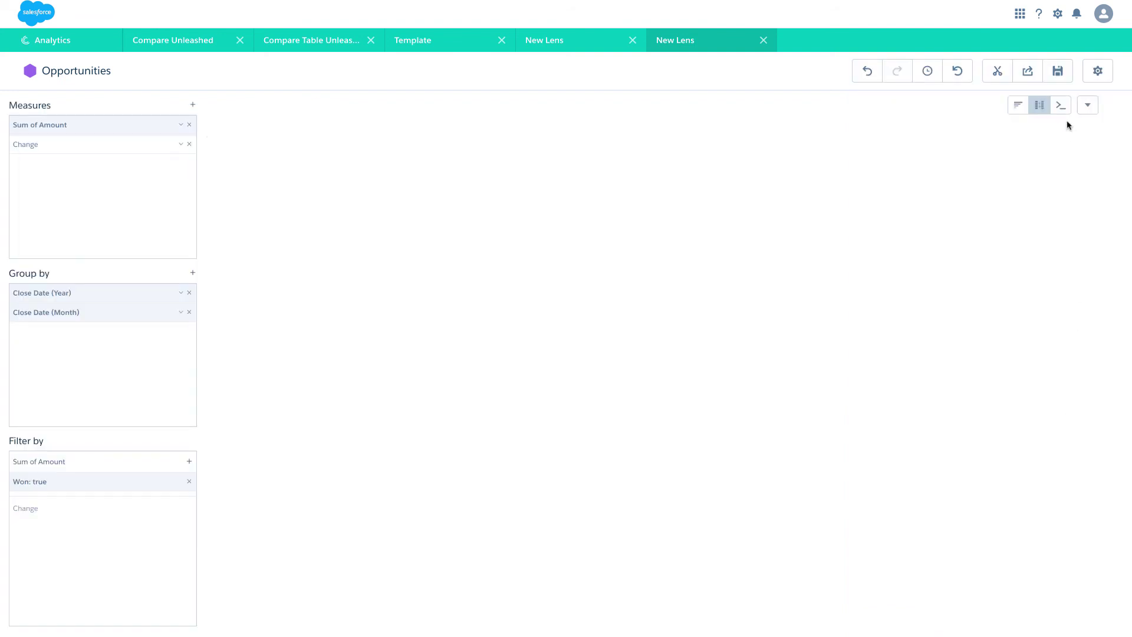
Show the Opportunities compare table as a Combo chart and set its axis mode to Dual Axis
{"action": "left_click", "coordinate": [1021, 108]}
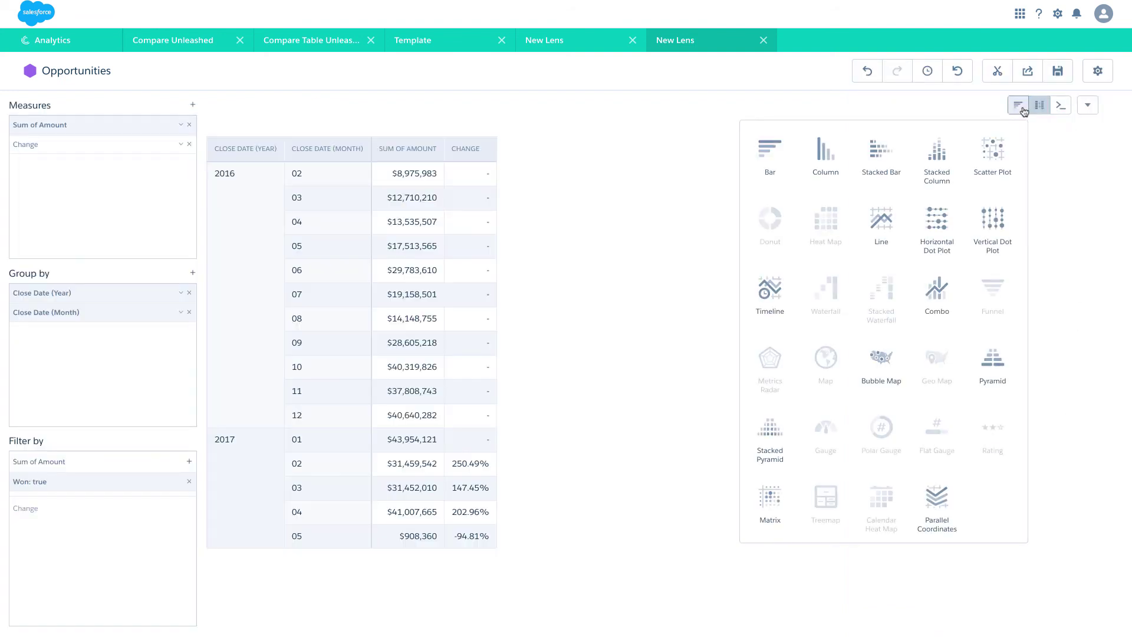
{"action": "left_click", "coordinate": [943, 282]}
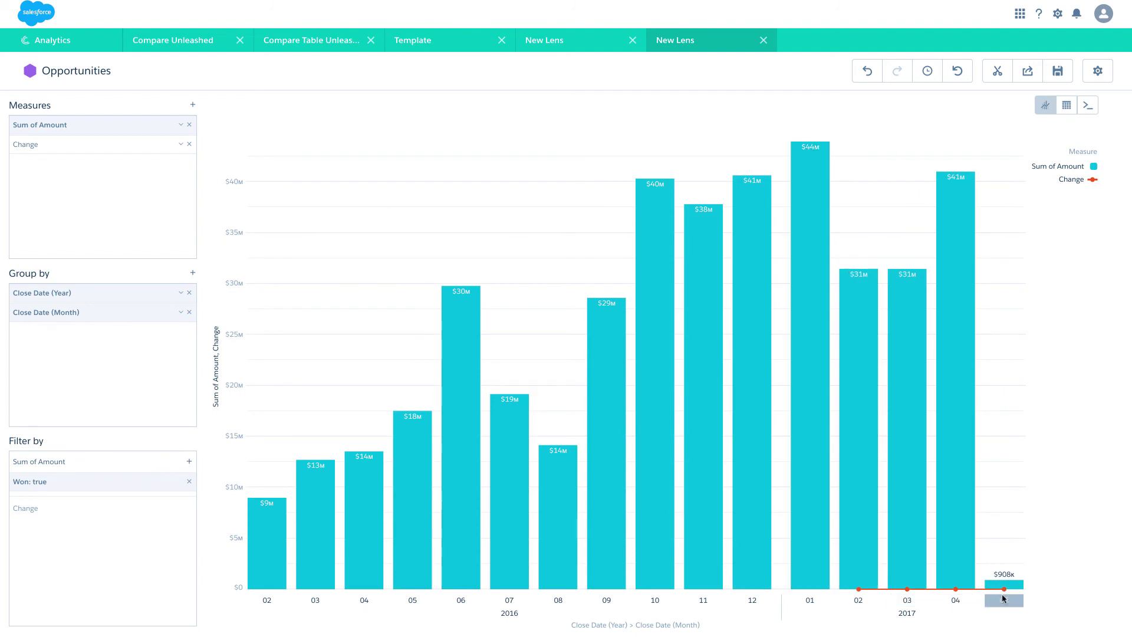
{"action": "left_click", "coordinate": [1099, 71]}
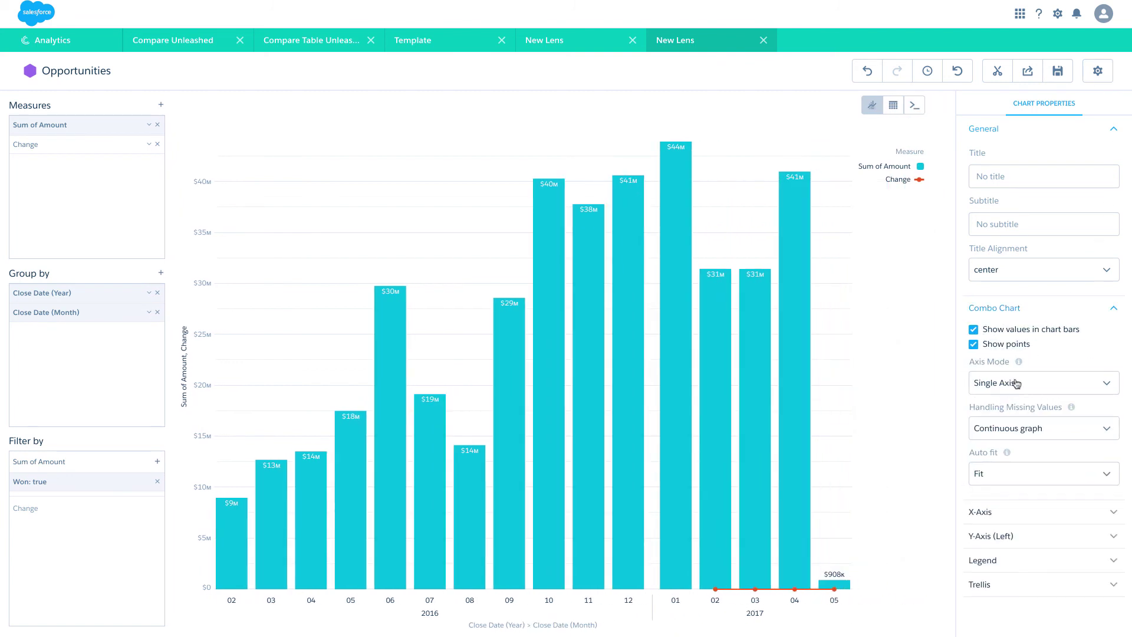
{"action": "left_click", "coordinate": [1014, 384]}
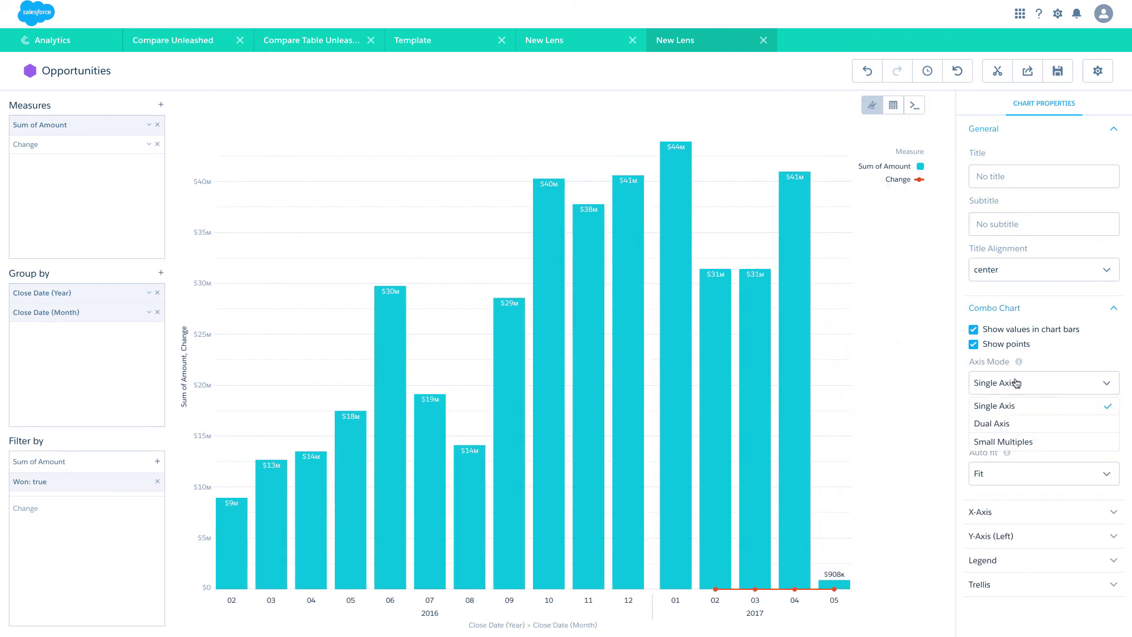
{"action": "left_click", "coordinate": [1025, 424]}
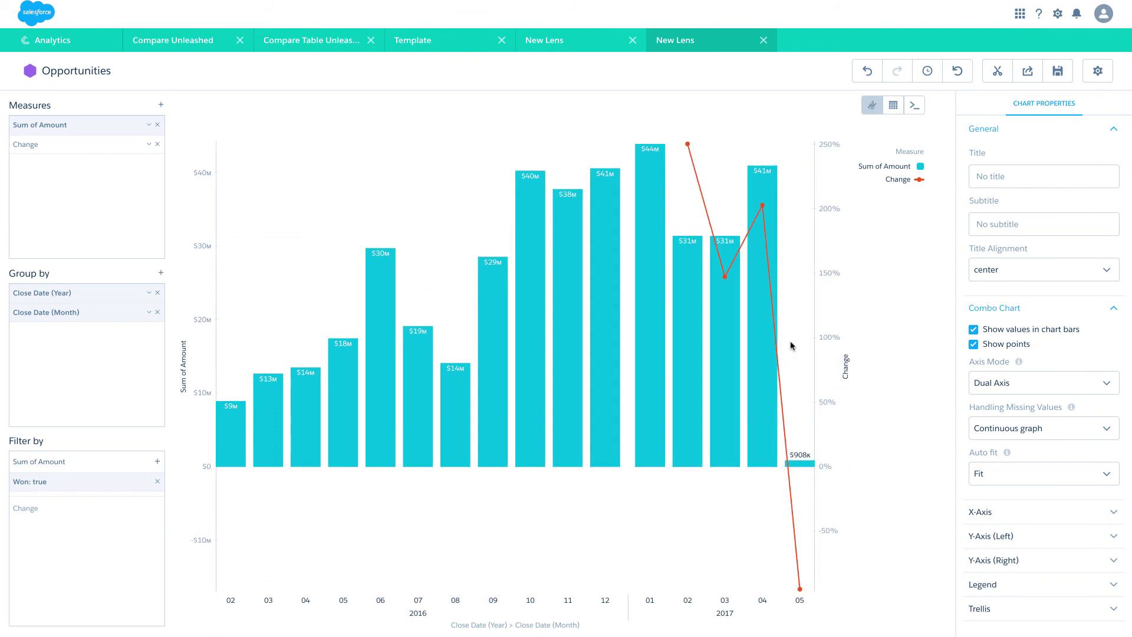
Clip the combo chart to the Template dashboard and place its step in the empty chart widget beside the running total chart
{"action": "left_click", "coordinate": [998, 72]}
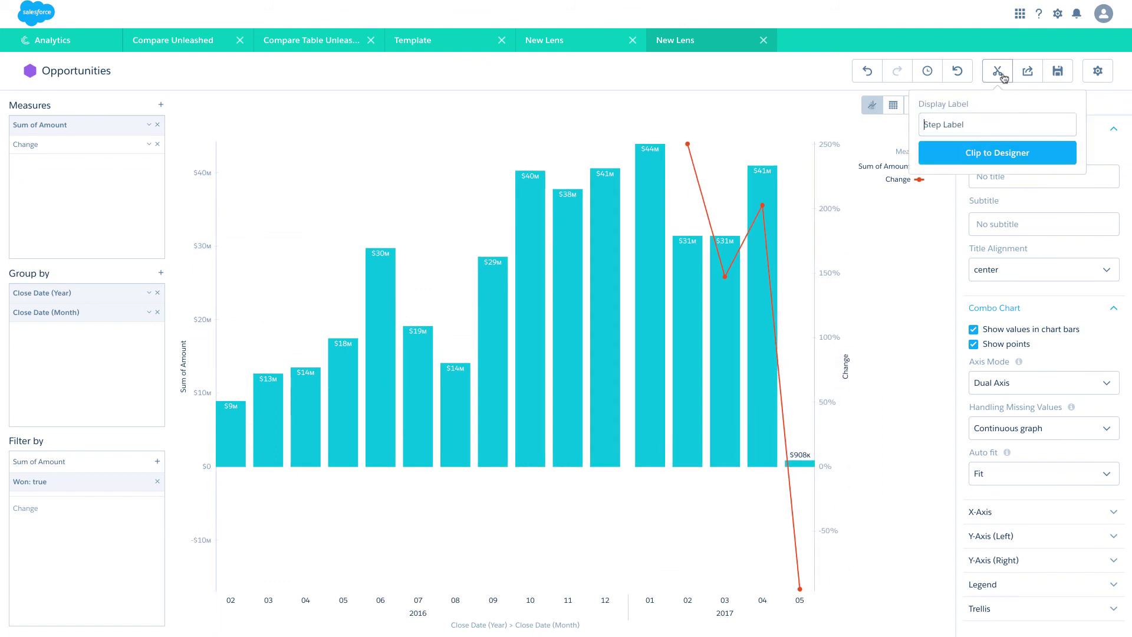
{"action": "left_click", "coordinate": [965, 151]}
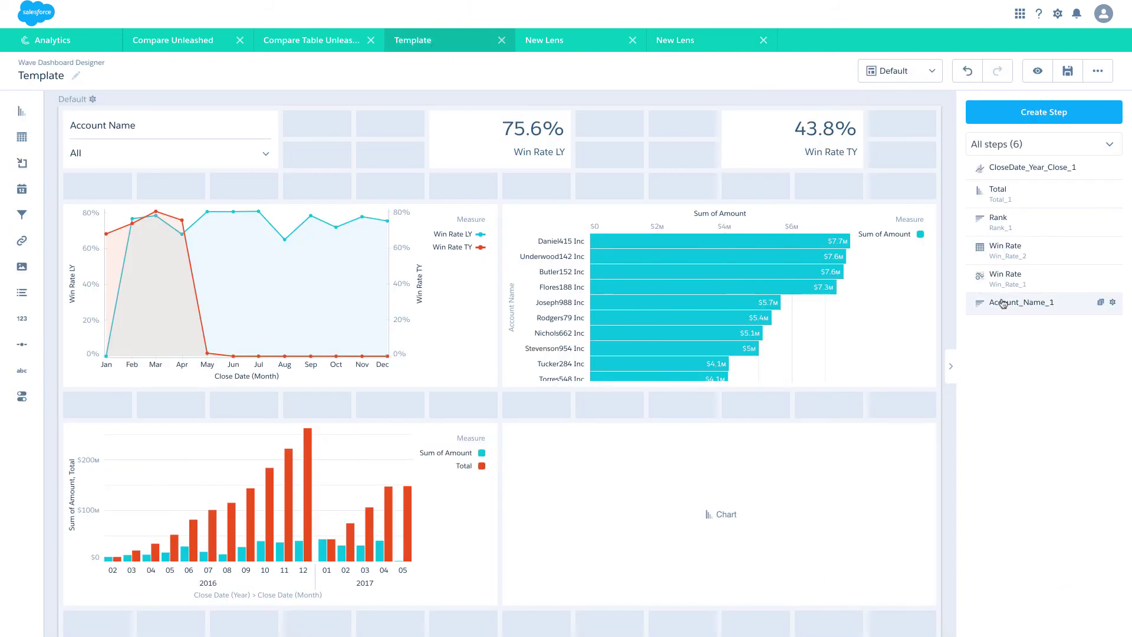
{"action": "left_click_drag", "start_coordinate": [1024, 168], "coordinate": [885, 425]}
{"action": "scroll", "coordinate": [887, 420], "scroll_direction": "down", "scroll_amount": 4}
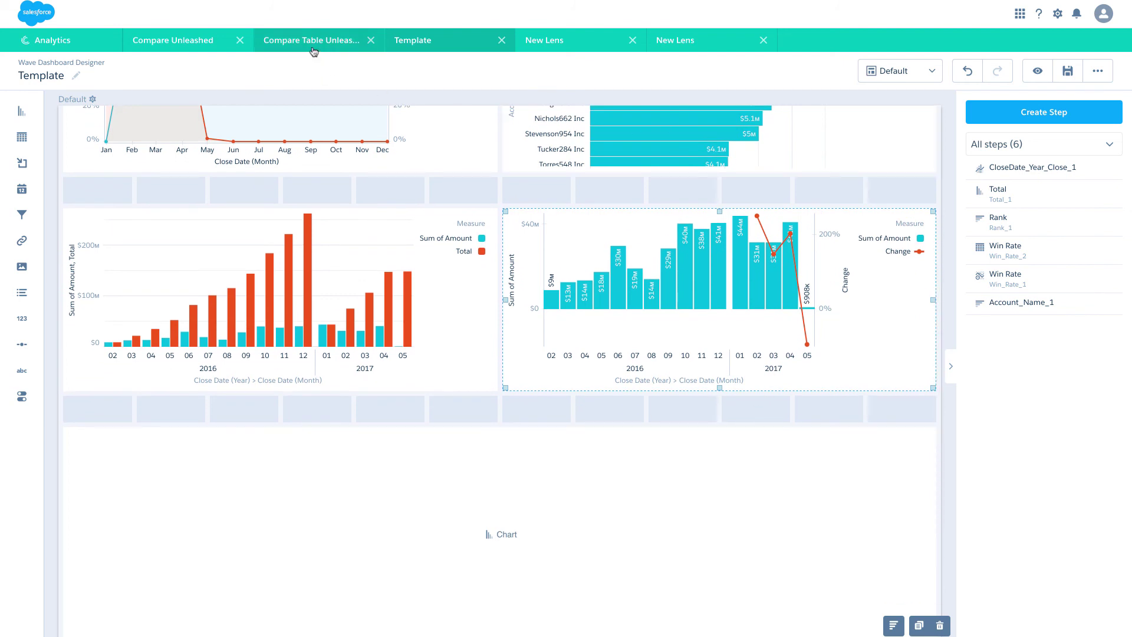
Open a new lens on the Opportunities dataset from the Compare Unleashed app and set its measure to Average of Amount
{"action": "left_click", "coordinate": [170, 46]}
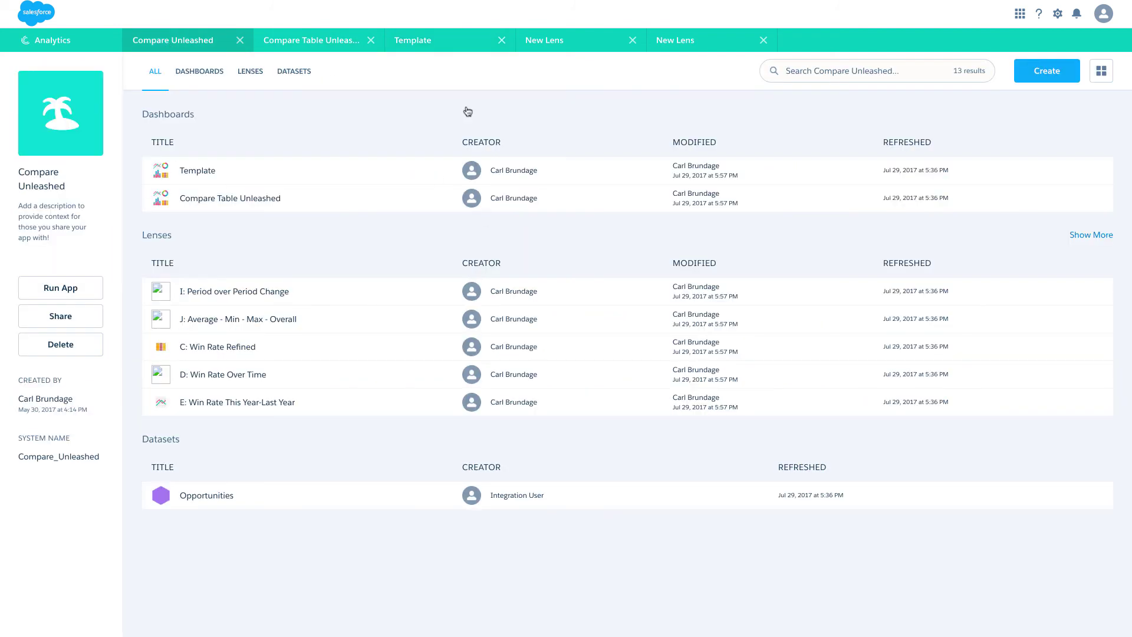
{"action": "left_click", "coordinate": [233, 492]}
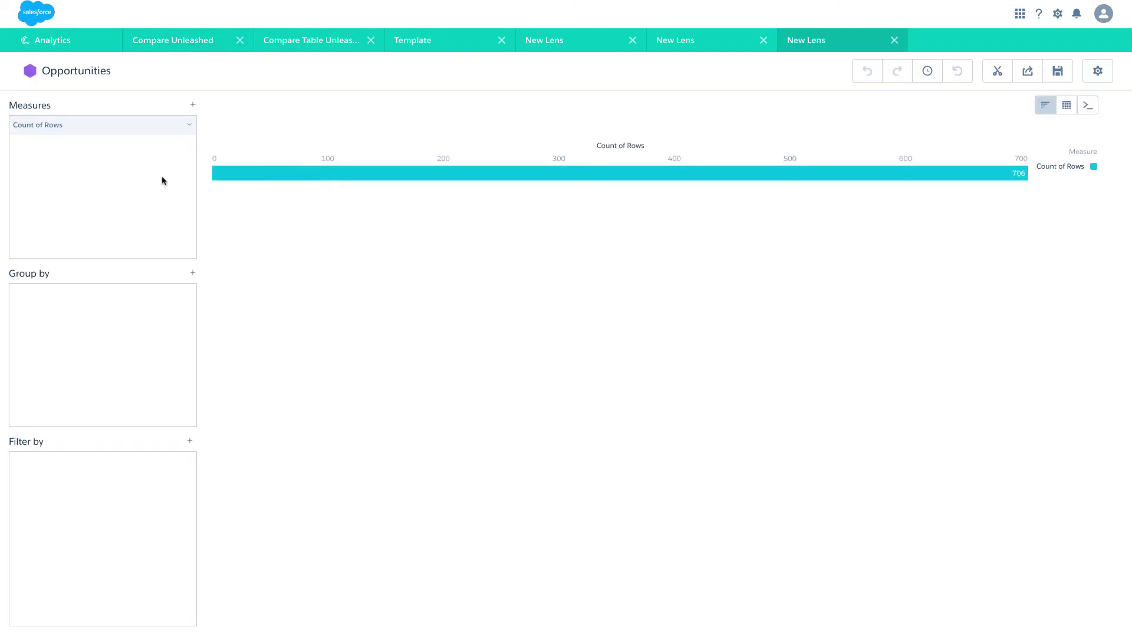
{"action": "left_click", "coordinate": [154, 126]}
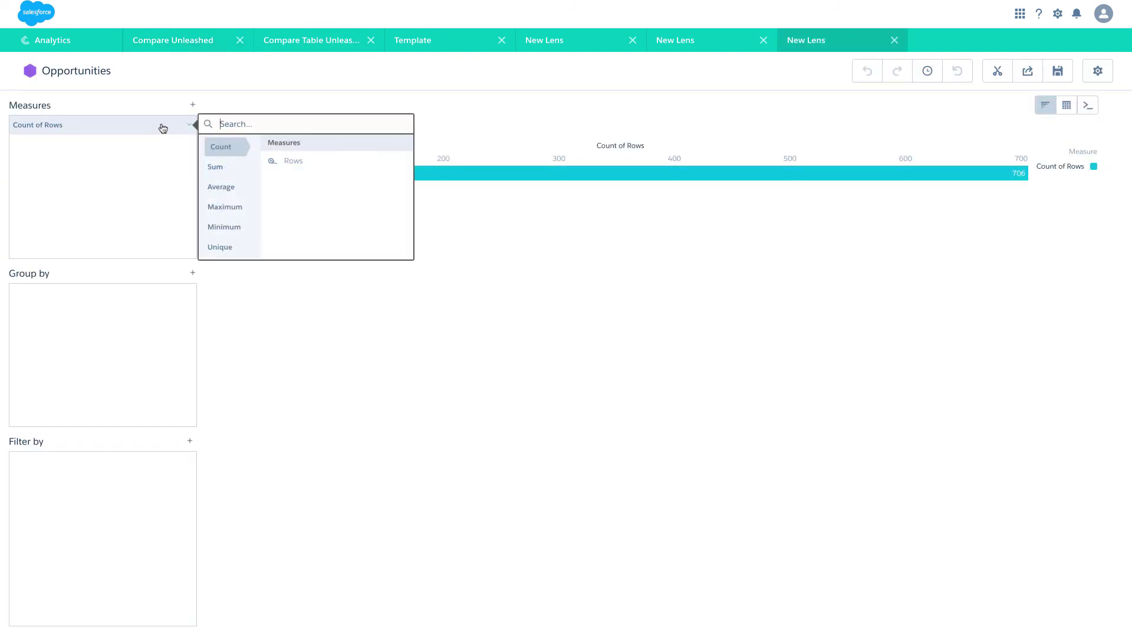
{"action": "left_click", "coordinate": [242, 186]}
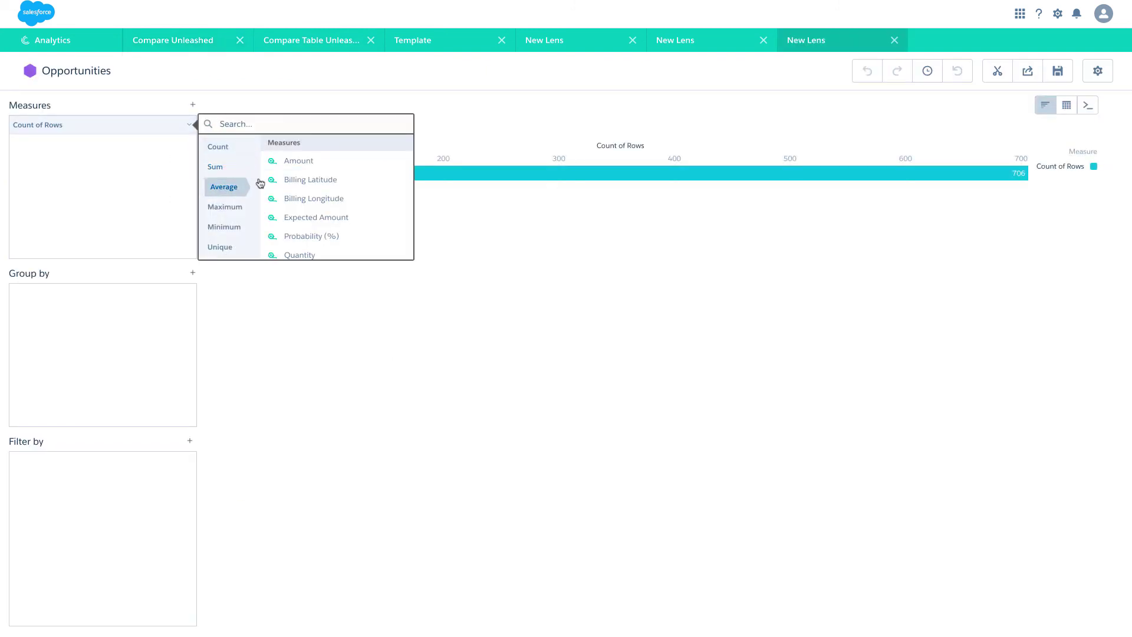
{"action": "left_click", "coordinate": [323, 166]}
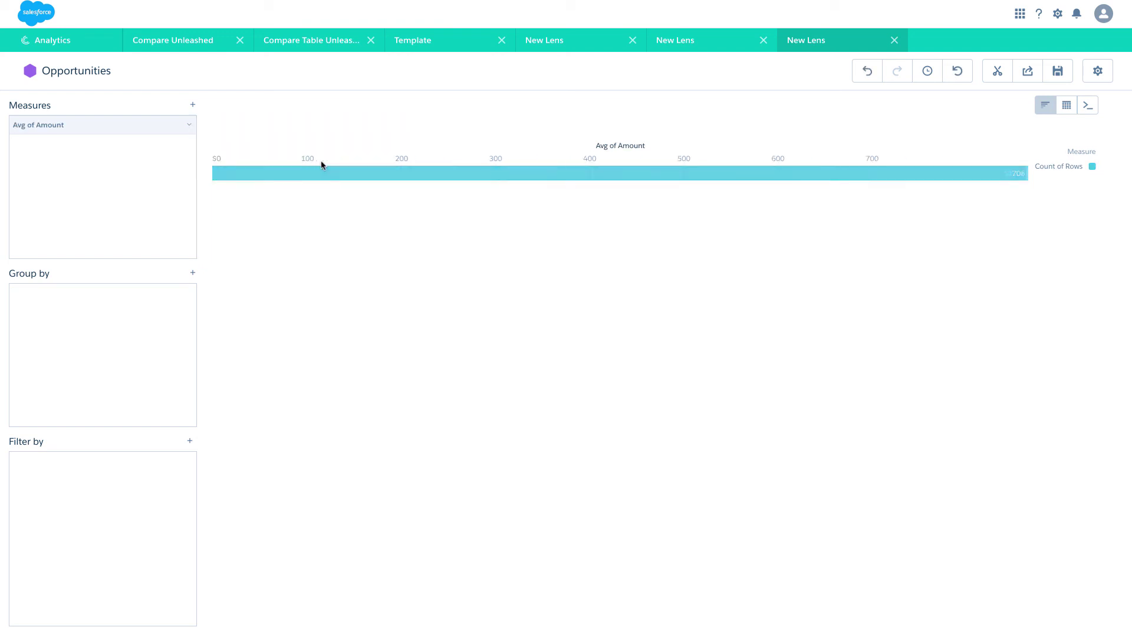
Add Minimum of Amount and Maximum of Amount as further measures in the new lens
{"action": "left_click", "coordinate": [192, 105]}
{"action": "left_click", "coordinate": [231, 208]}
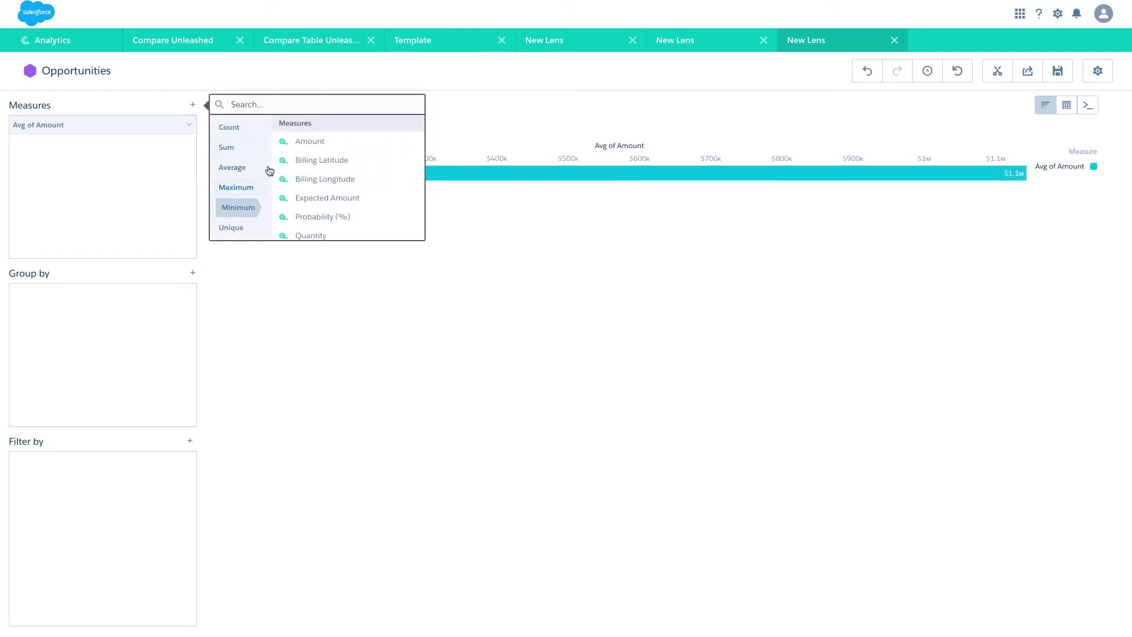
{"action": "left_click", "coordinate": [288, 143]}
{"action": "left_click", "coordinate": [192, 105]}
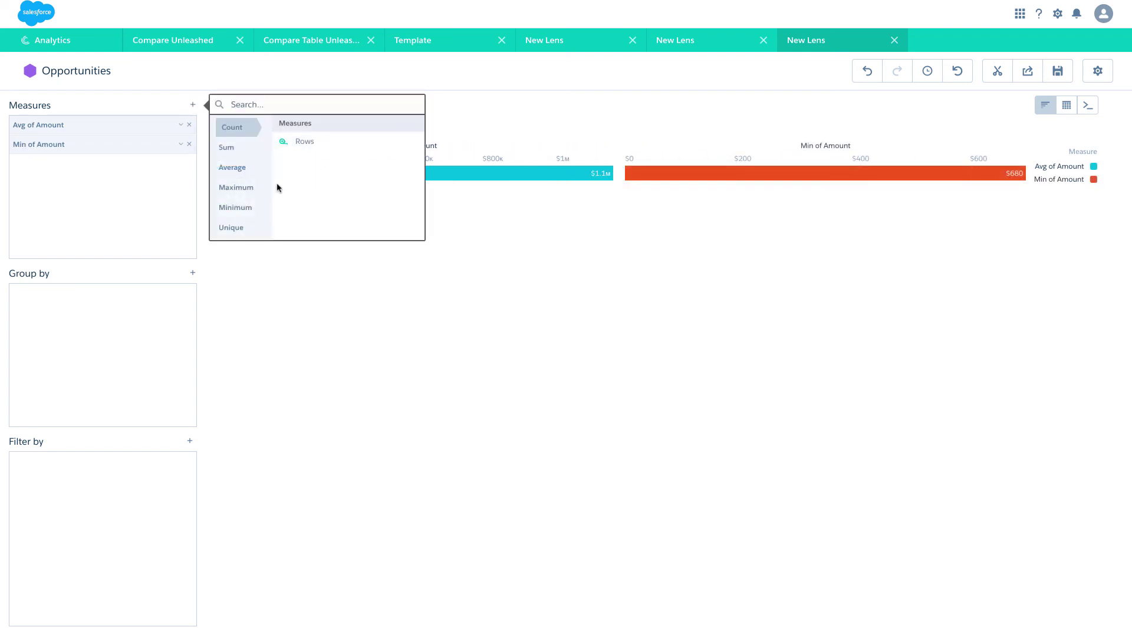
{"action": "left_click", "coordinate": [239, 187]}
{"action": "left_click", "coordinate": [312, 144]}
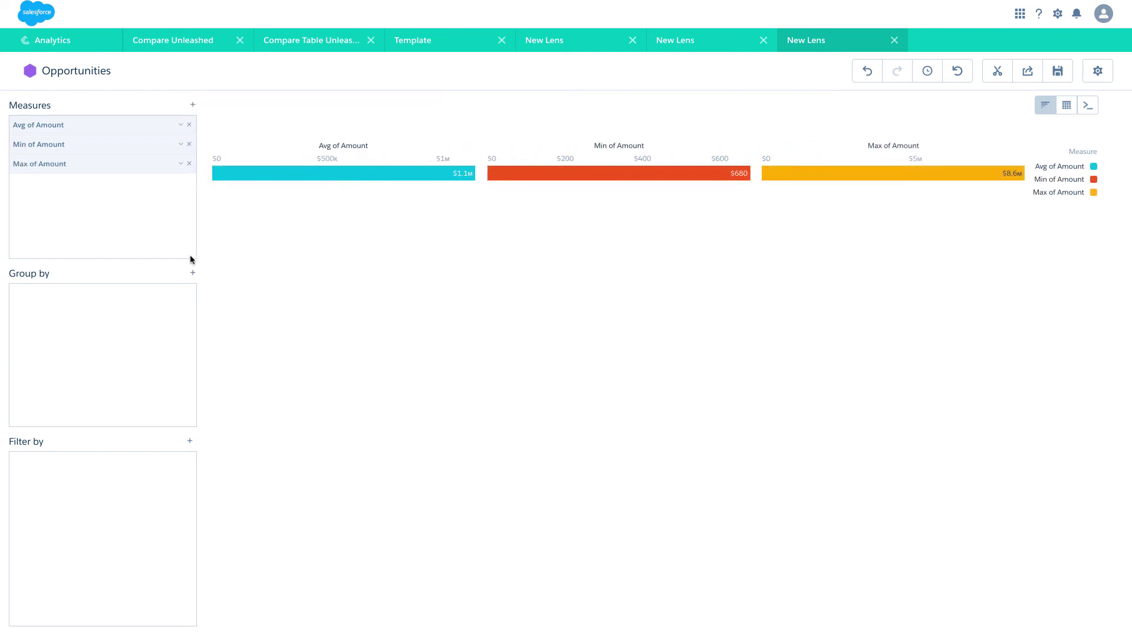
{"action": "left_click", "coordinate": [194, 107]}
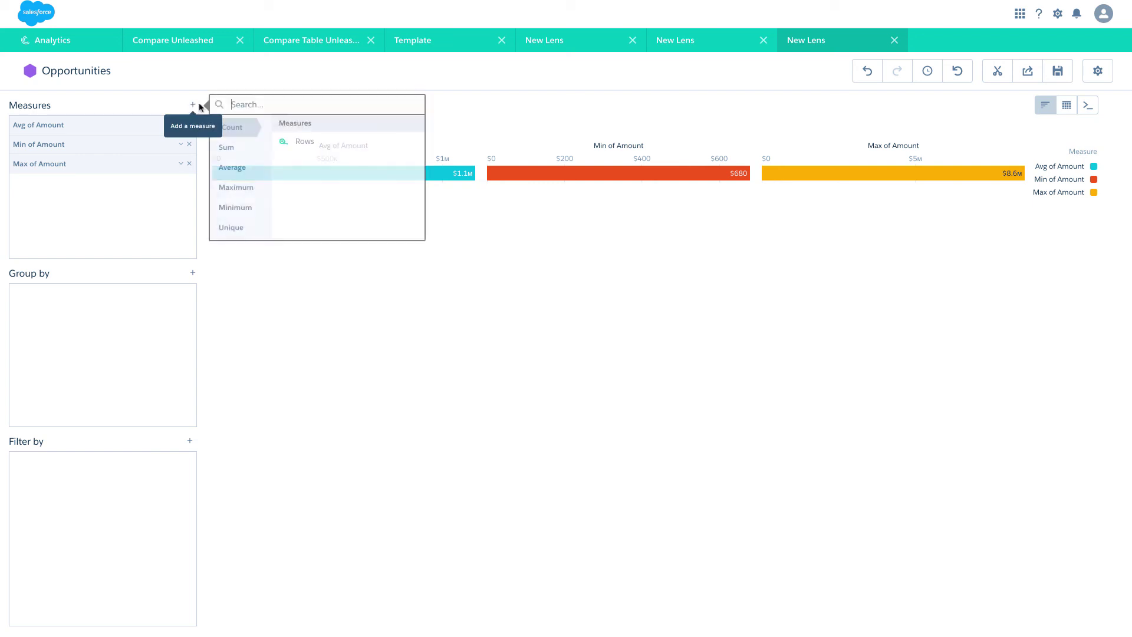
{"action": "left_click", "coordinate": [242, 167]}
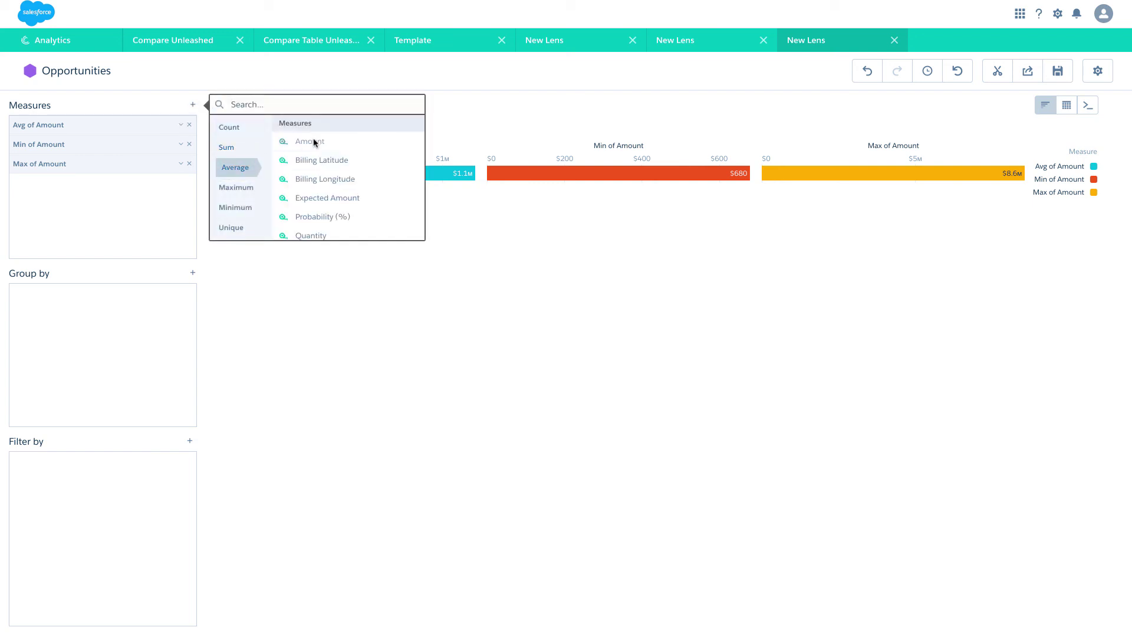
{"action": "left_click", "coordinate": [501, 312]}
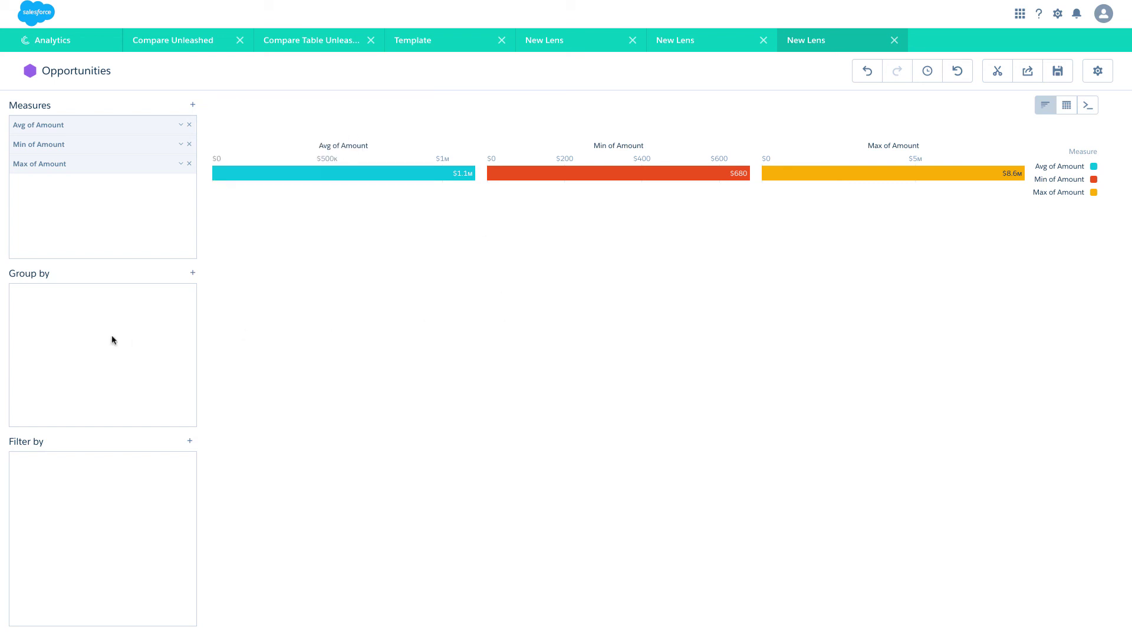
Group the lens by Industry and filter it to Won equals true
{"action": "left_click", "coordinate": [193, 275]}
{"action": "type", "text": "ind"}
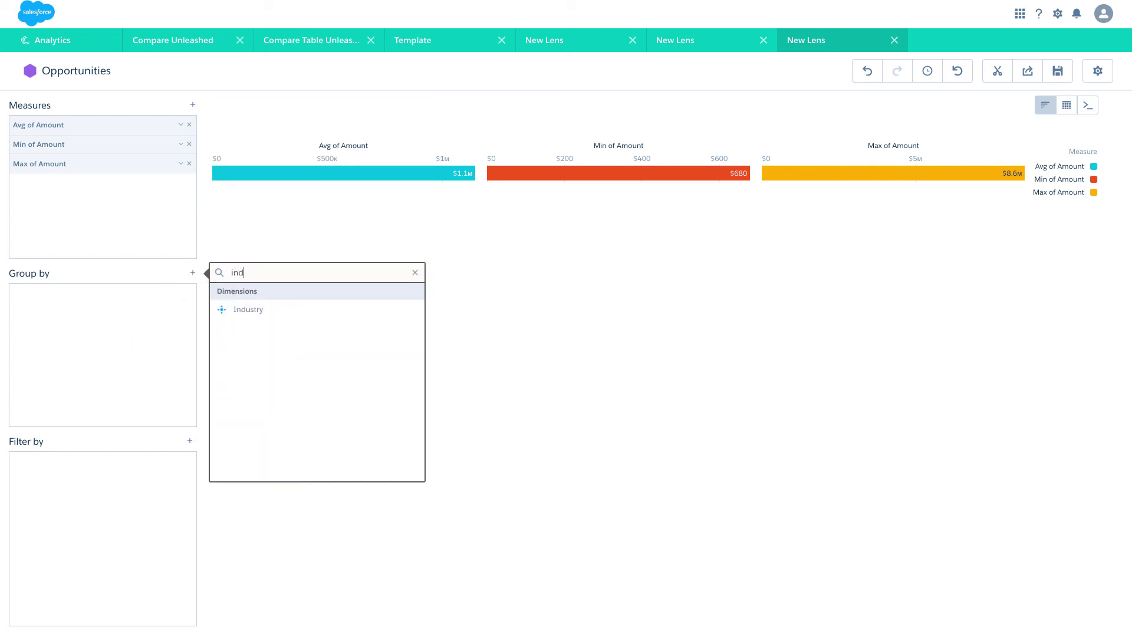
{"action": "left_click", "coordinate": [251, 309]}
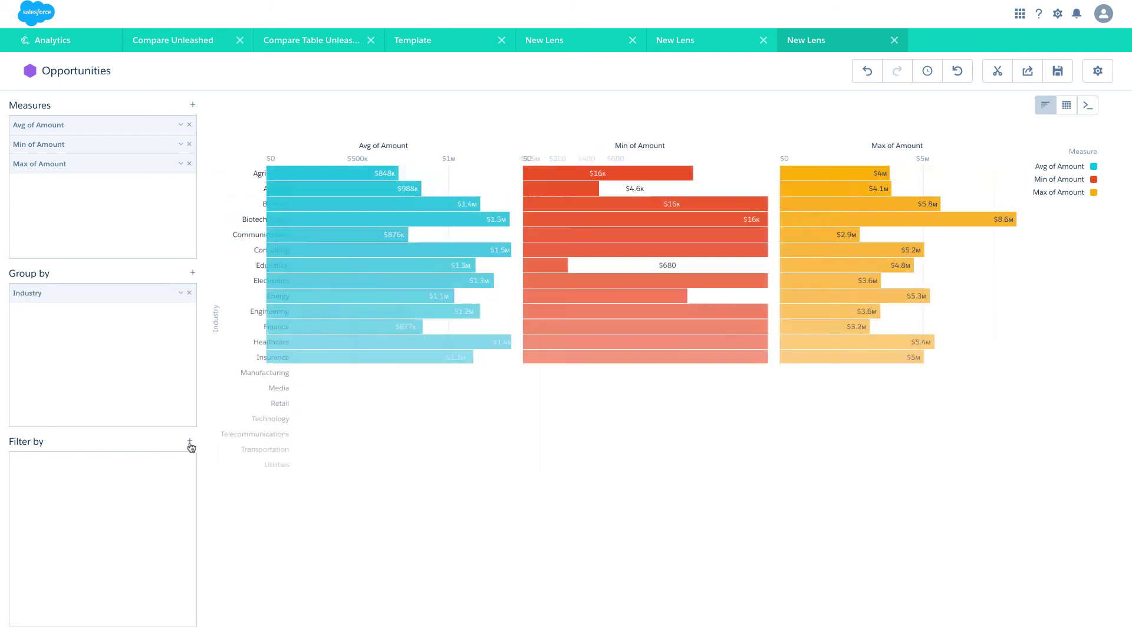
{"action": "left_click", "coordinate": [189, 443]}
{"action": "type", "text": "won"}
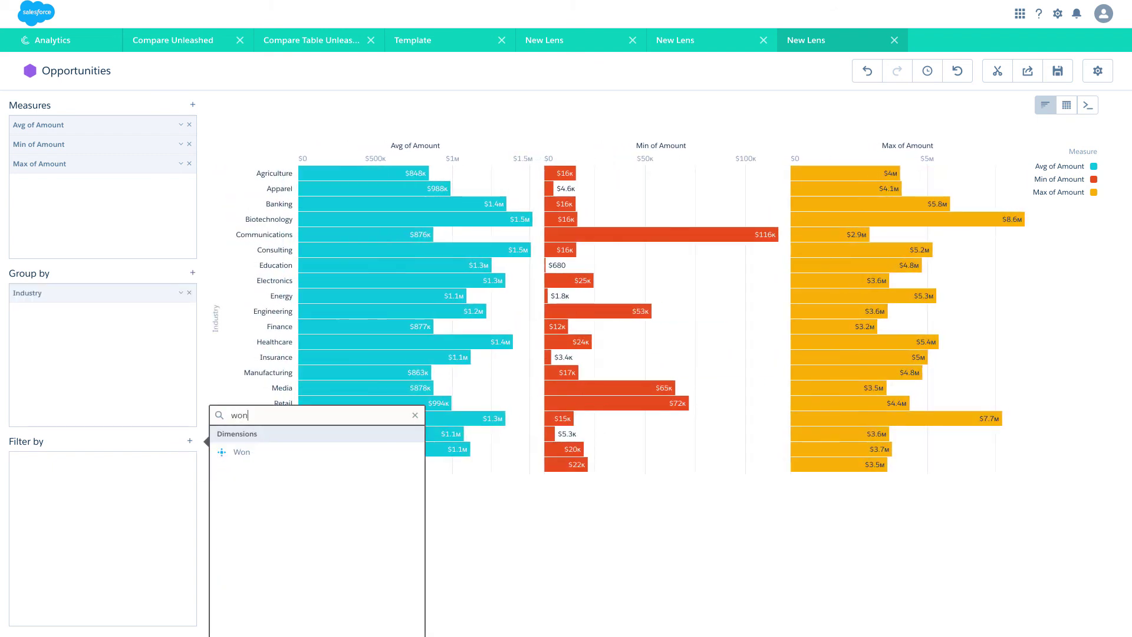
{"action": "left_click", "coordinate": [234, 452]}
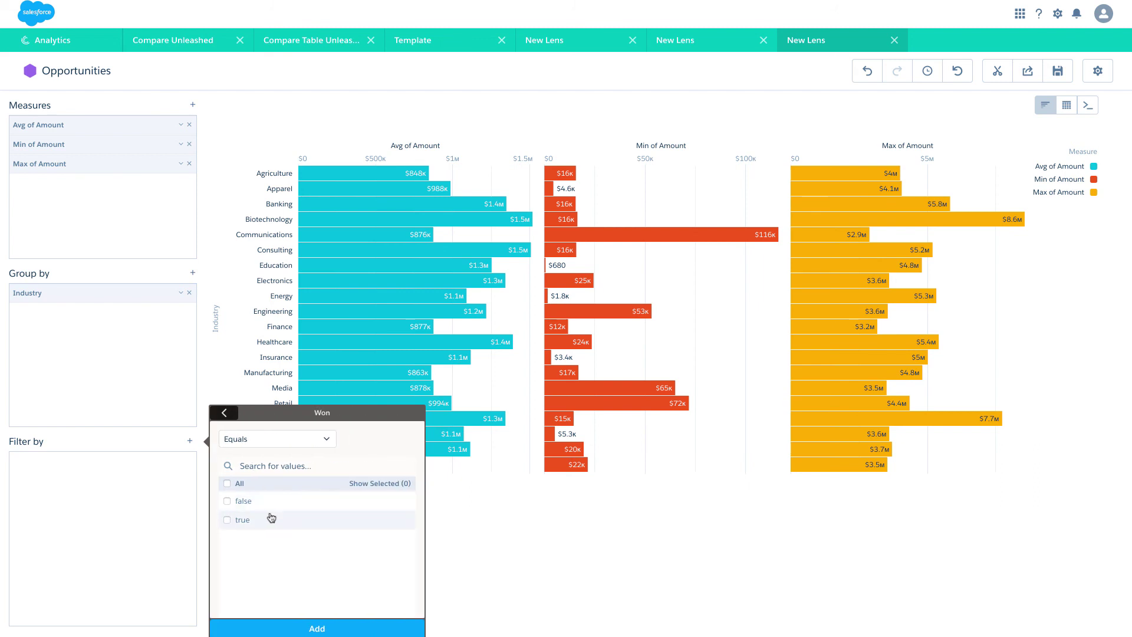
{"action": "left_click", "coordinate": [258, 520]}
{"action": "left_click", "coordinate": [317, 628]}
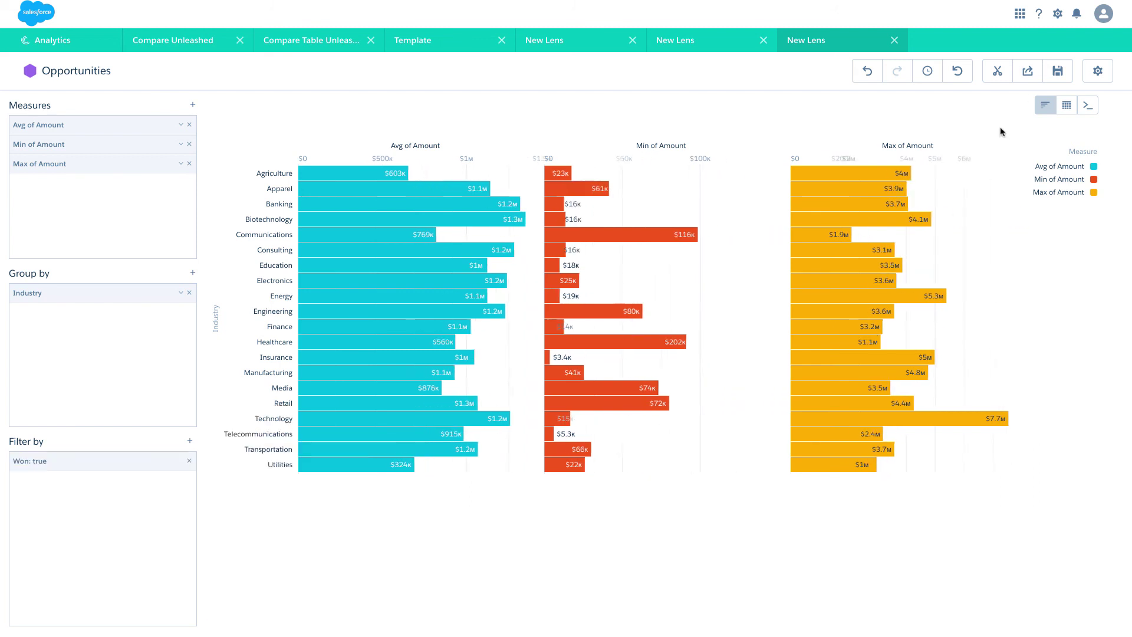
Convert the chart to a compare table and add a new column named Overall Total after Max of Amount
{"action": "left_click", "coordinate": [1067, 106]}
{"action": "left_click", "coordinate": [996, 153]}
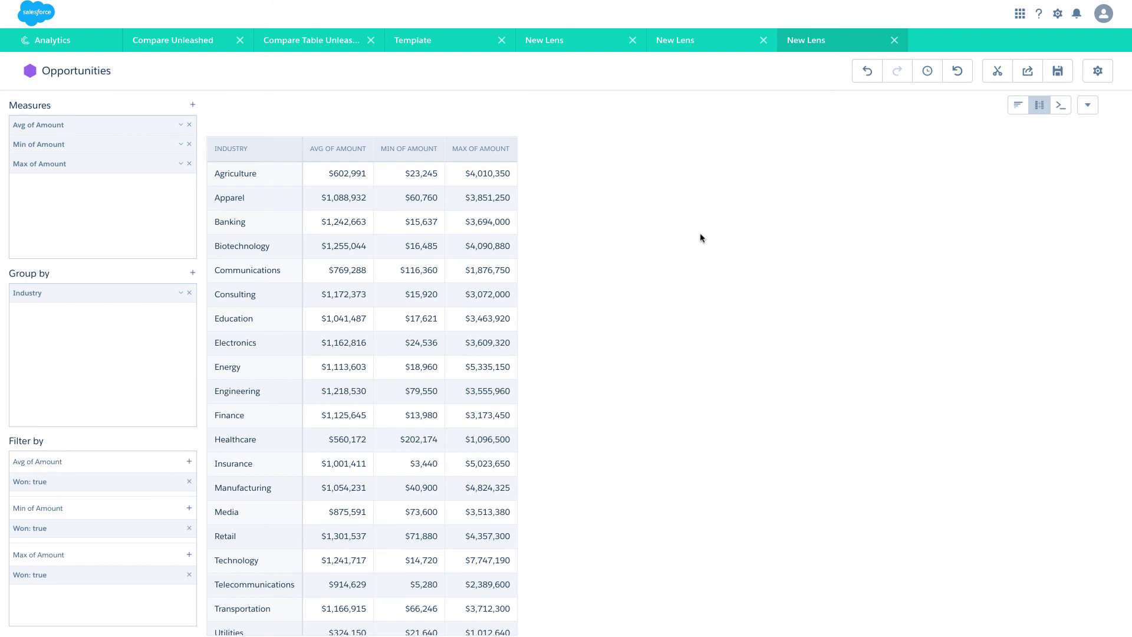
{"action": "left_click", "coordinate": [181, 164]}
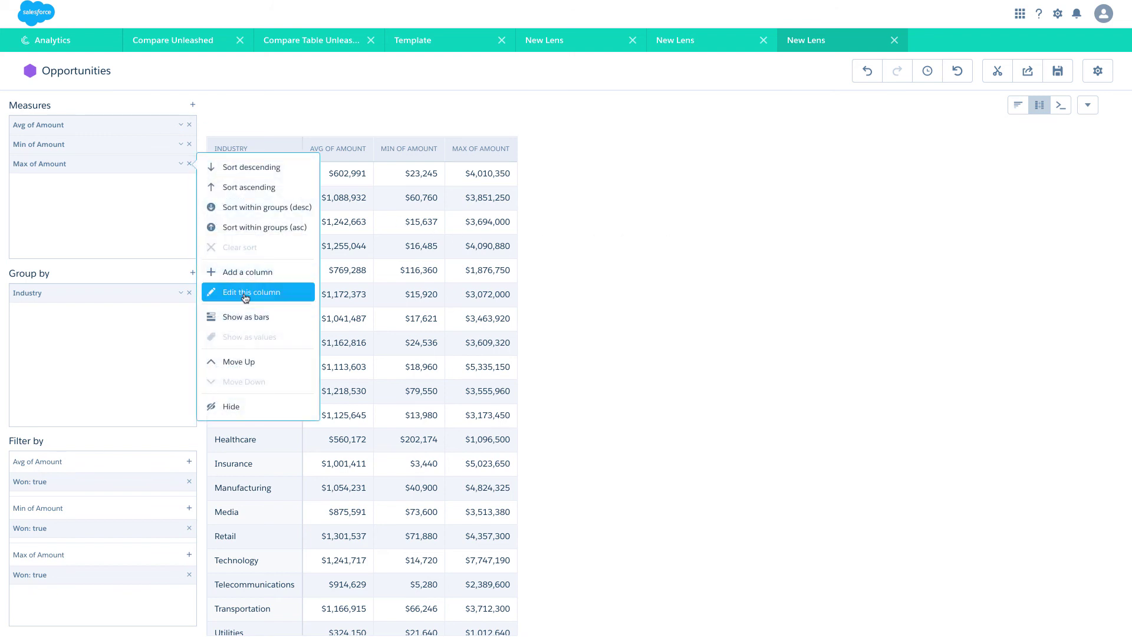
{"action": "left_click", "coordinate": [242, 292]}
{"action": "left_click", "coordinate": [1107, 110]}
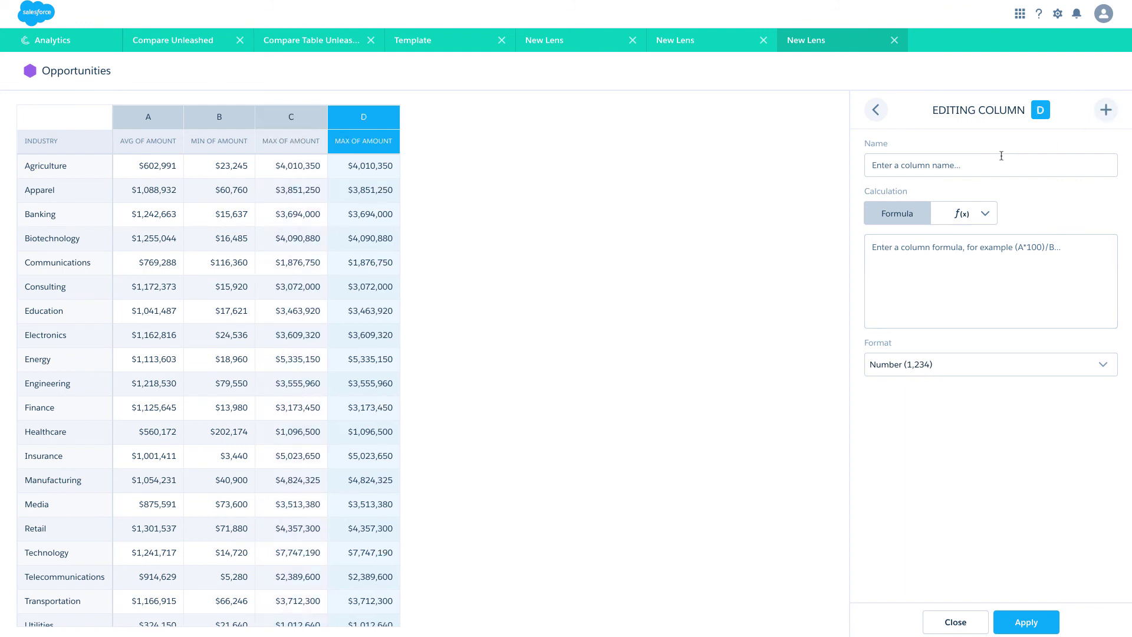
{"action": "left_click", "coordinate": [983, 164]}
{"action": "type", "text": "Overall"}
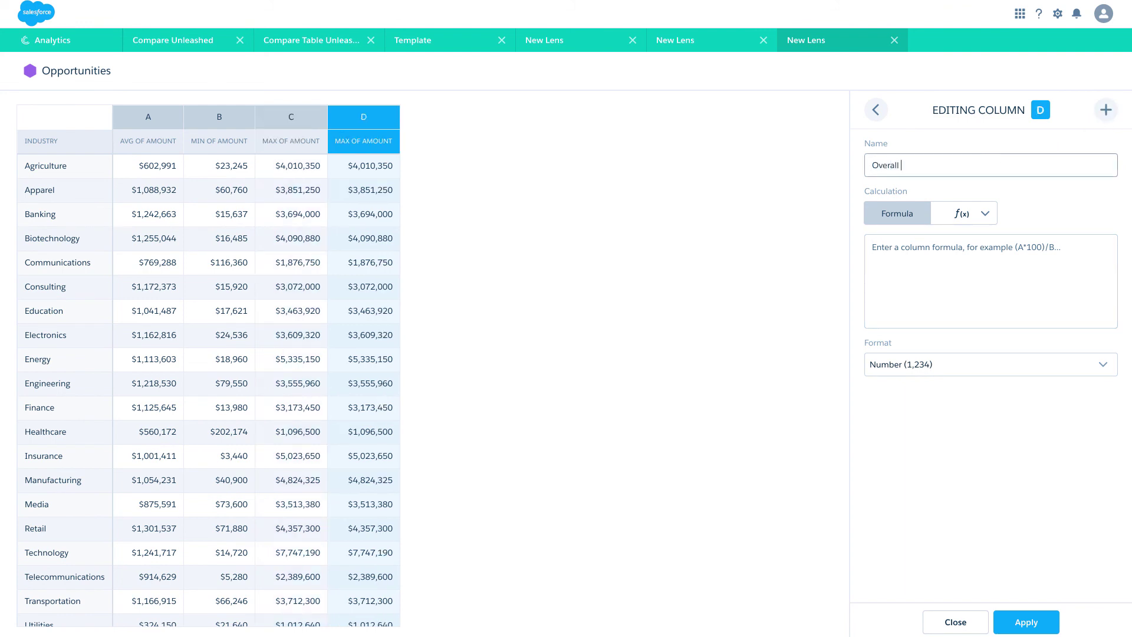
{"action": "type", "text": " Total"}
Give Overall Total the Sliding Window function, keeping Average on Avg of Amount, format it as Currency with Dollars ($1,234), and apply
{"action": "left_click", "coordinate": [996, 218]}
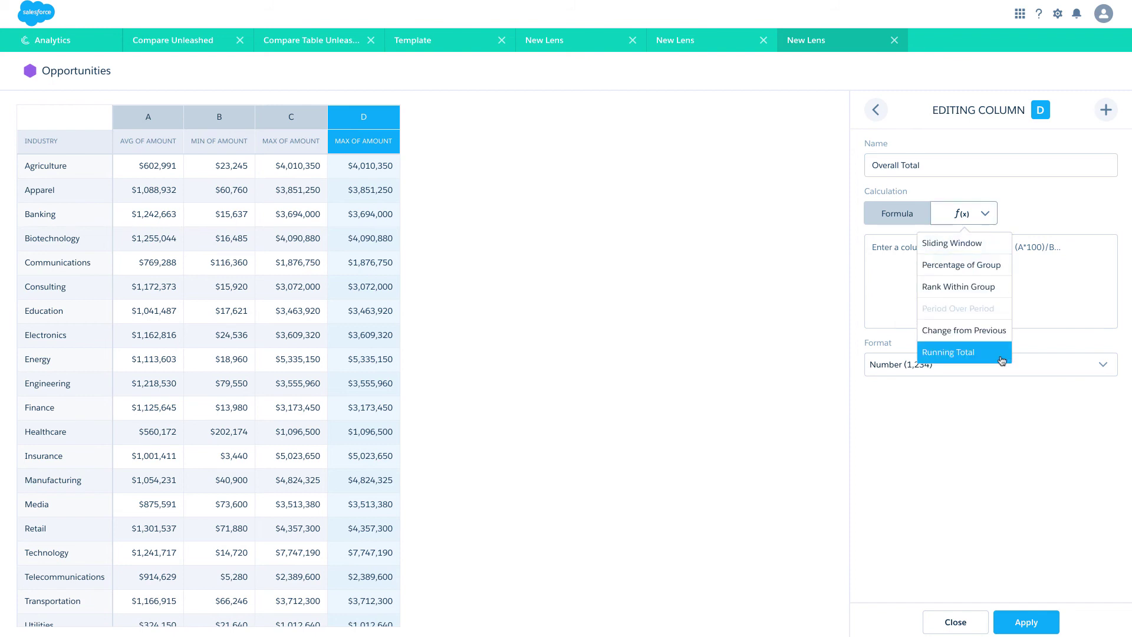
{"action": "left_click", "coordinate": [980, 244]}
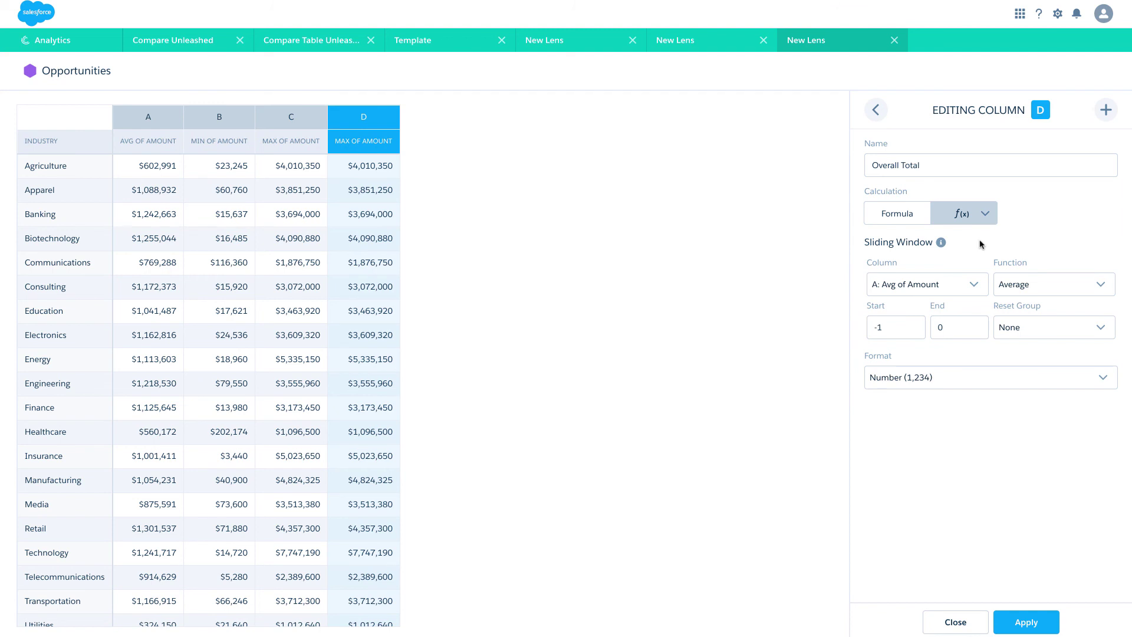
{"action": "left_click", "coordinate": [942, 285]}
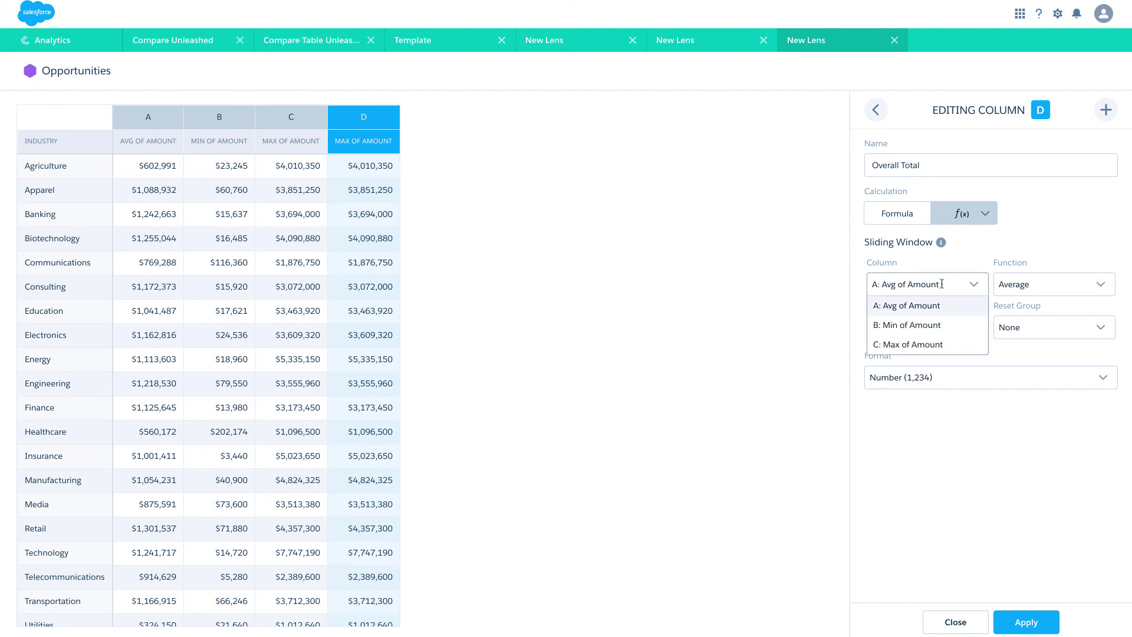
{"action": "left_click", "coordinate": [1106, 254]}
{"action": "left_click", "coordinate": [1094, 284]}
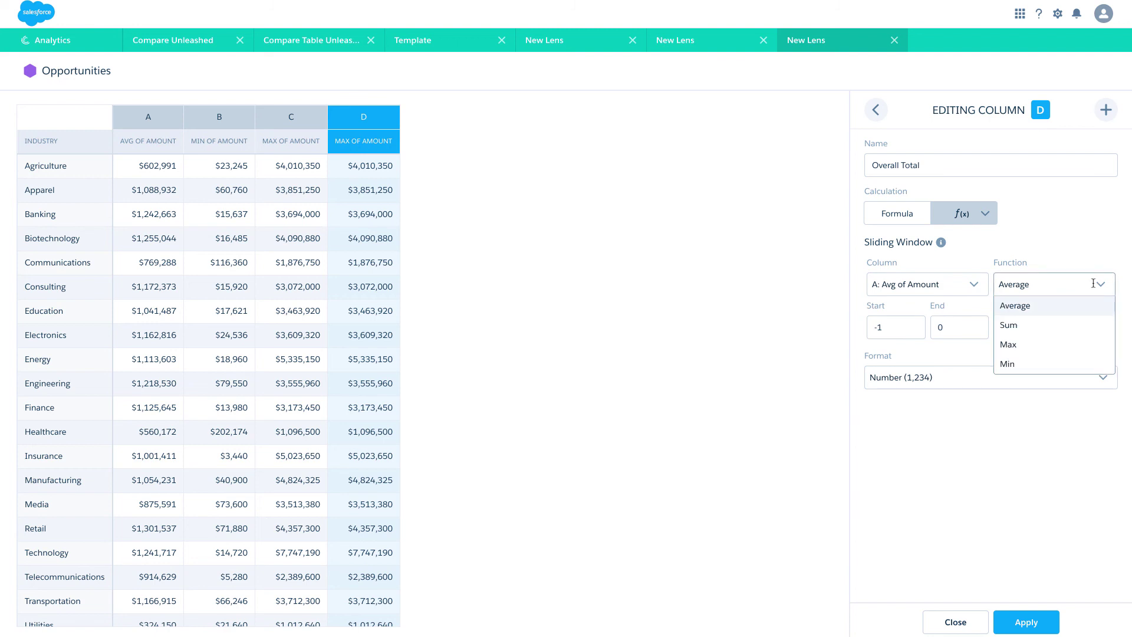
{"action": "left_click", "coordinate": [1088, 257]}
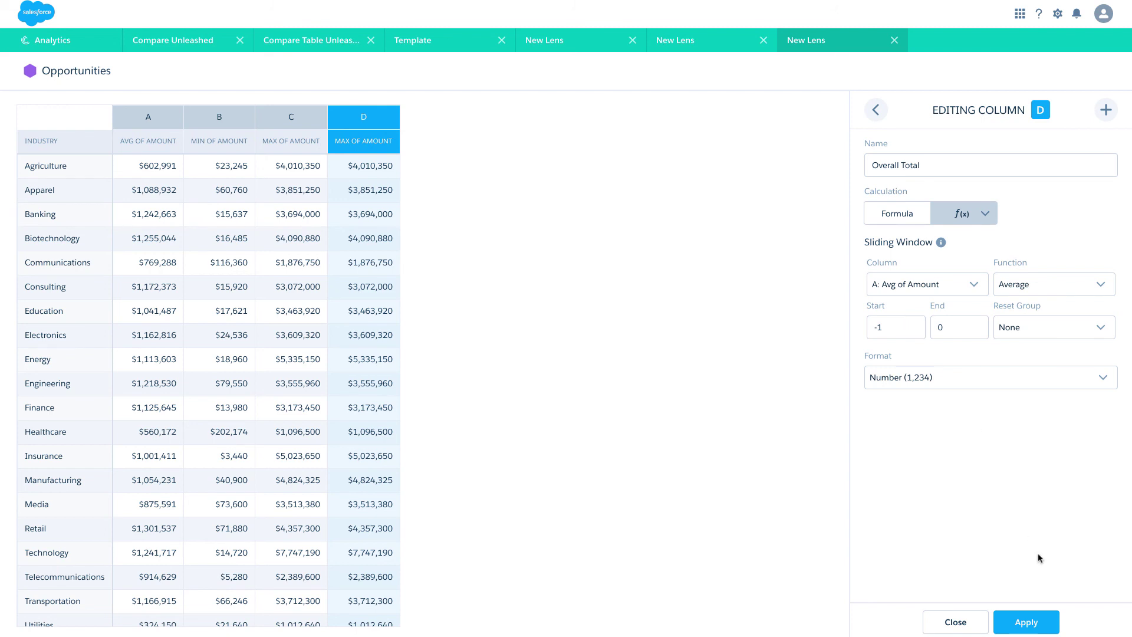
{"action": "left_click", "coordinate": [991, 388]}
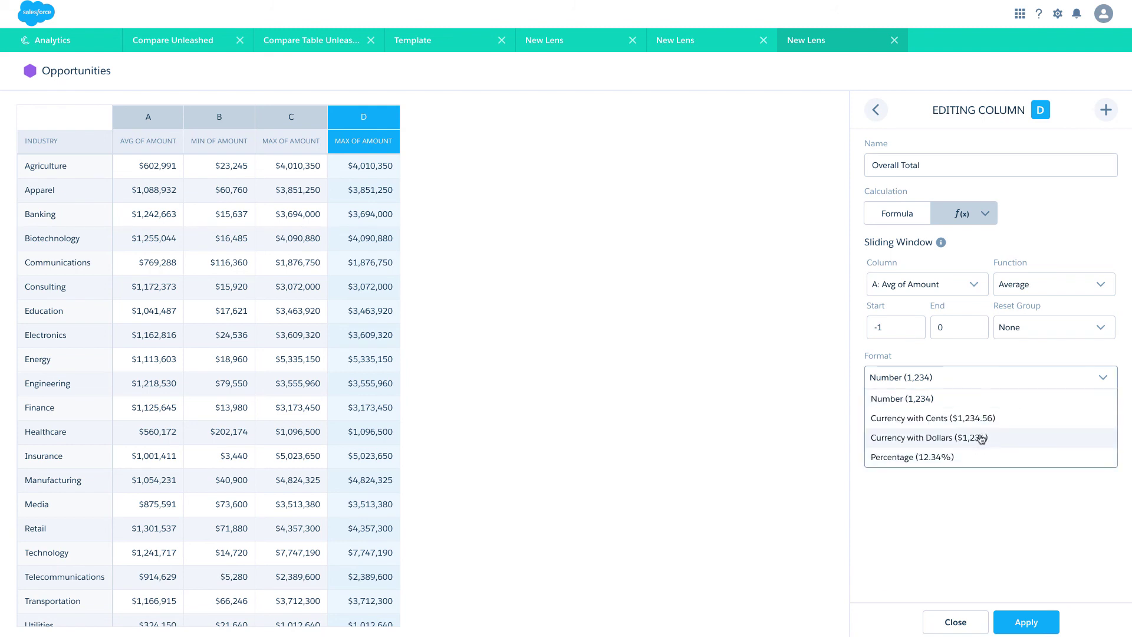
{"action": "left_click", "coordinate": [981, 439]}
{"action": "left_click", "coordinate": [1027, 622]}
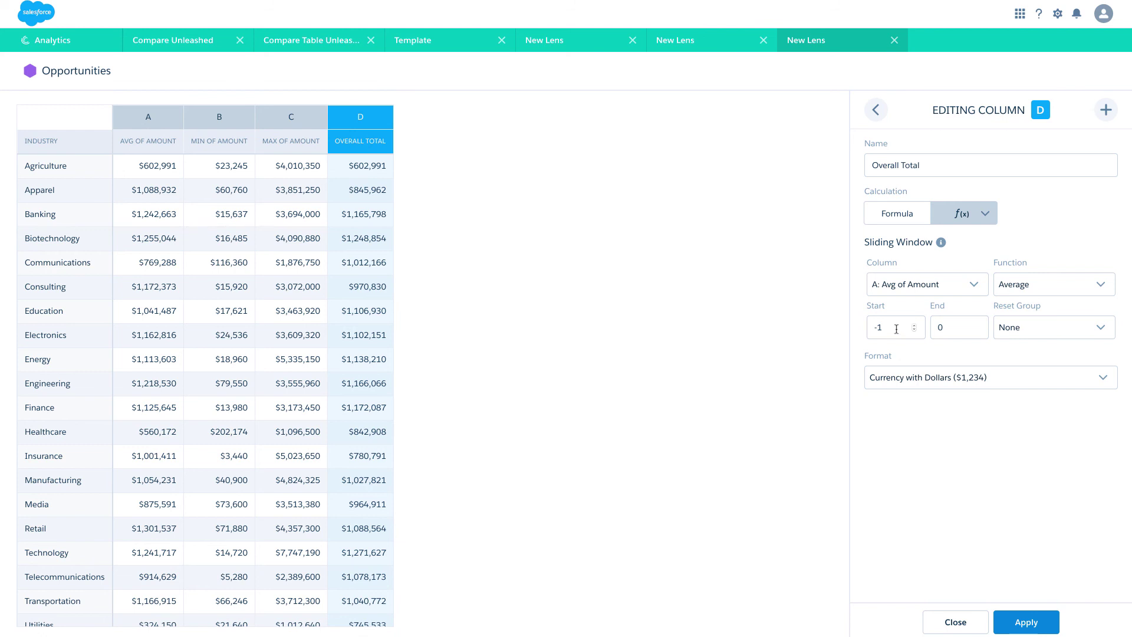
Clear the Start and End values of the Overall Total sliding window, apply the change and close the column editor
{"action": "left_click", "coordinate": [897, 330]}
{"action": "left_click_drag", "start_coordinate": [886, 329], "coordinate": [851, 325]}
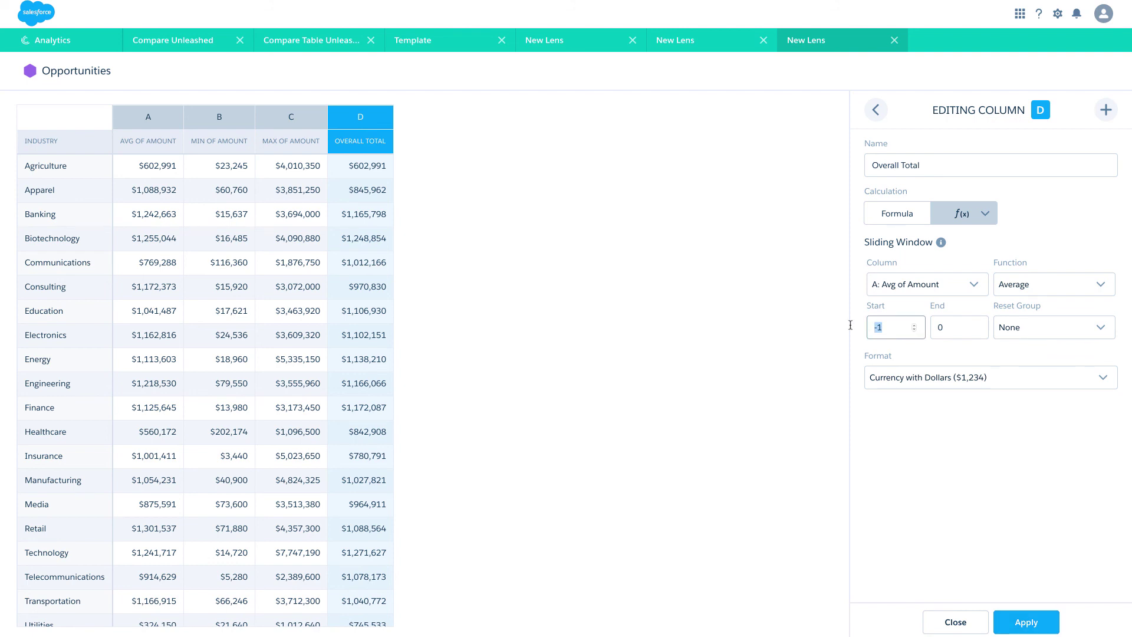
{"action": "key", "text": "BackSpace"}
{"action": "key", "text": "Tab"}
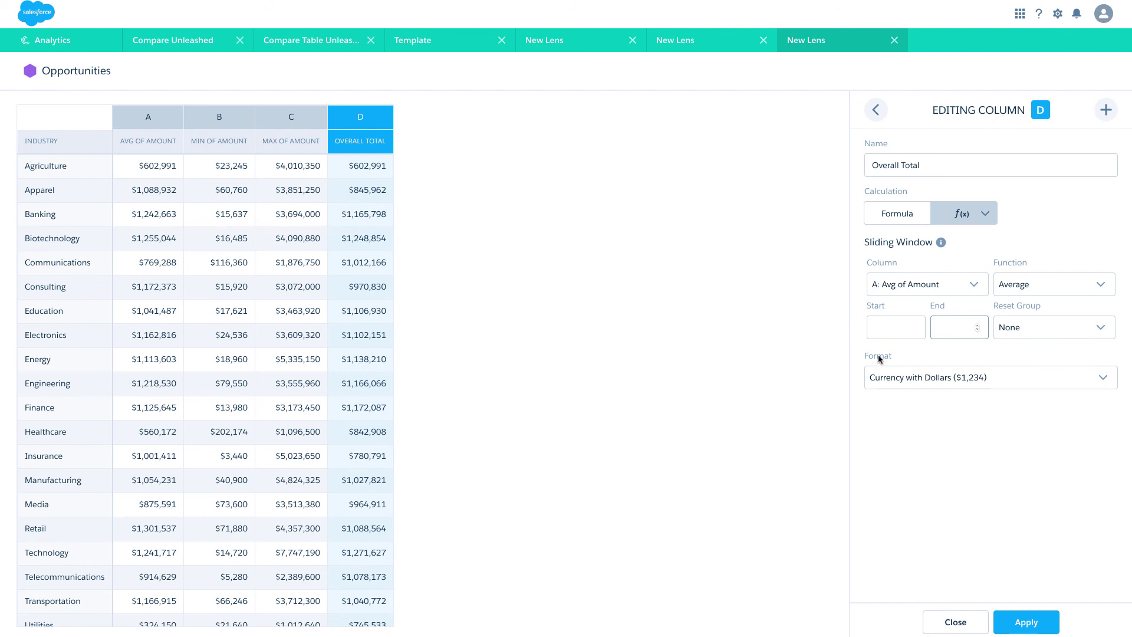
{"action": "left_click", "coordinate": [1040, 629]}
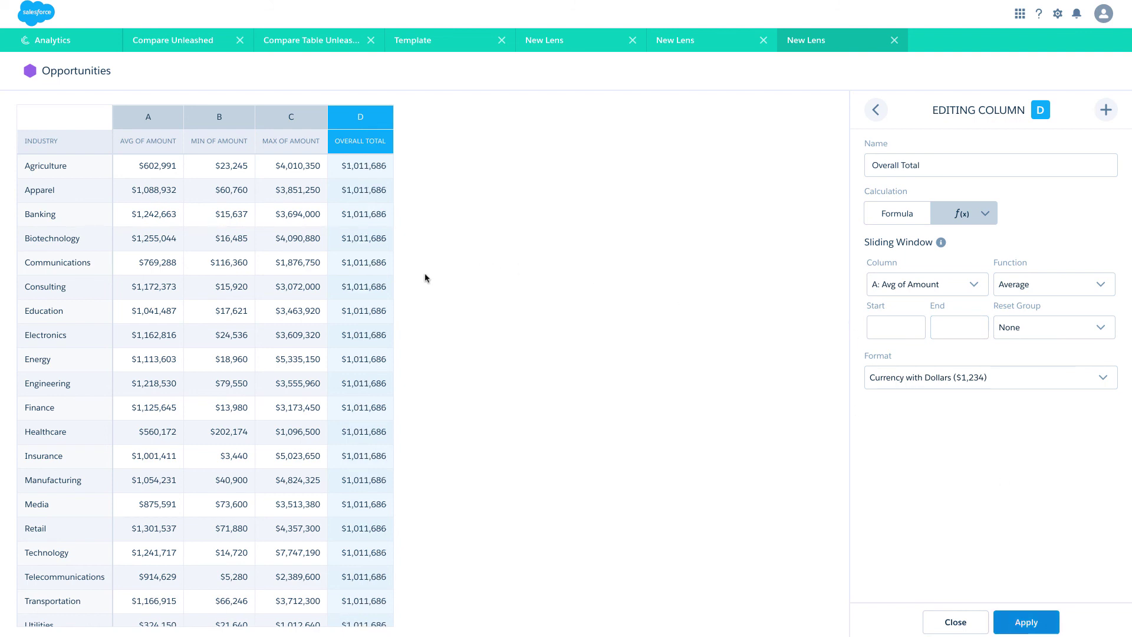
{"action": "left_click", "coordinate": [985, 628]}
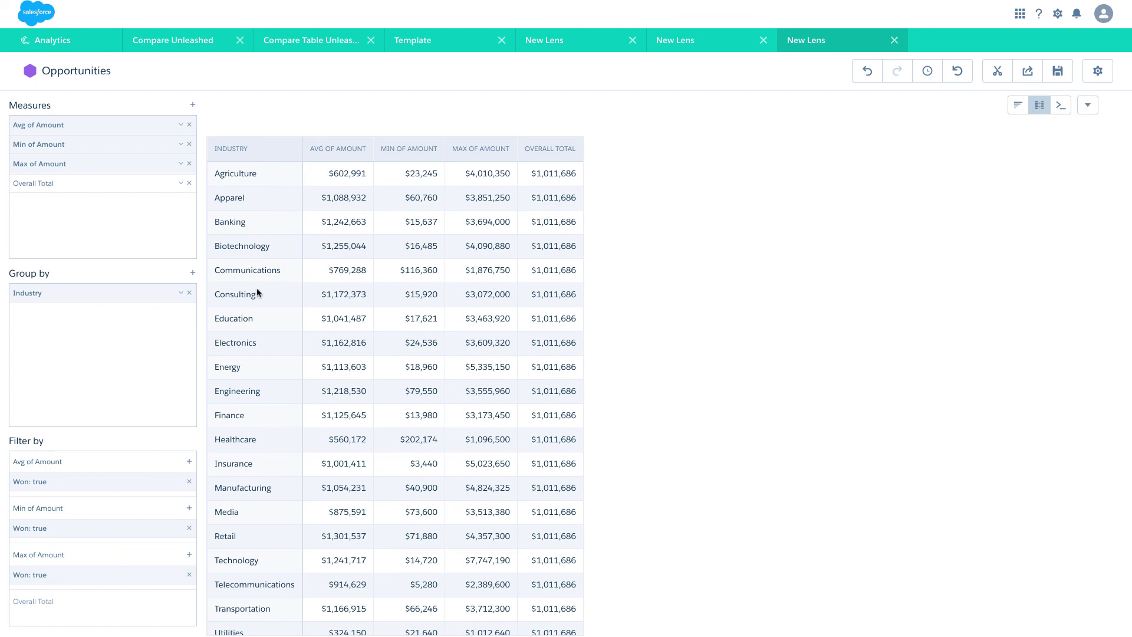
Try the compare table without the Industry grouping, and undo that removal
{"action": "left_click", "coordinate": [190, 293]}
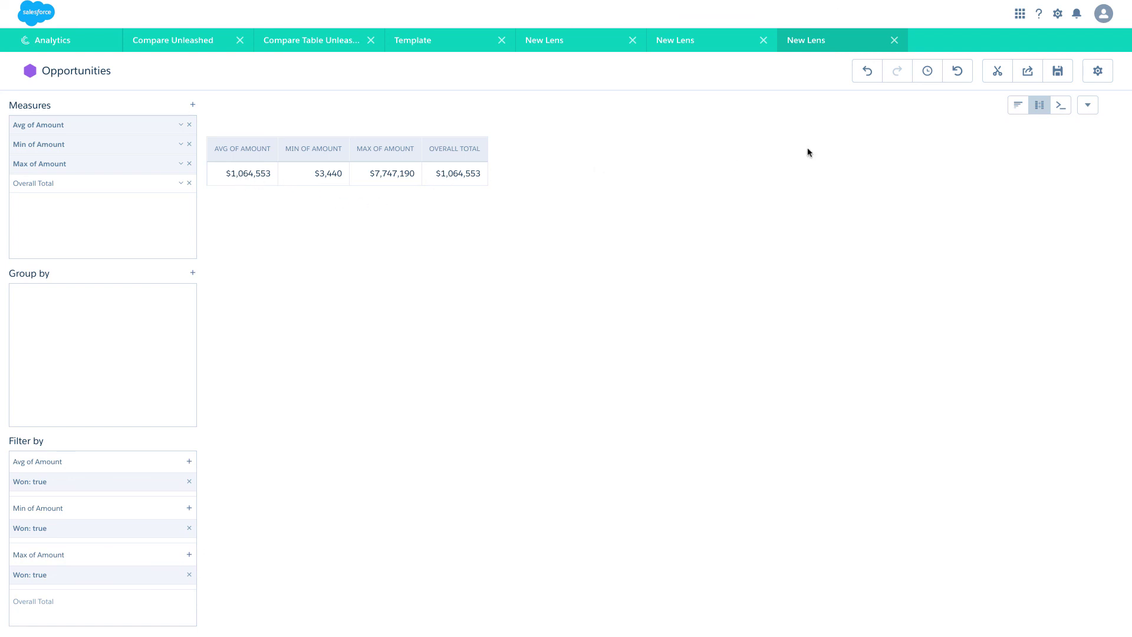
{"action": "left_click", "coordinate": [867, 72]}
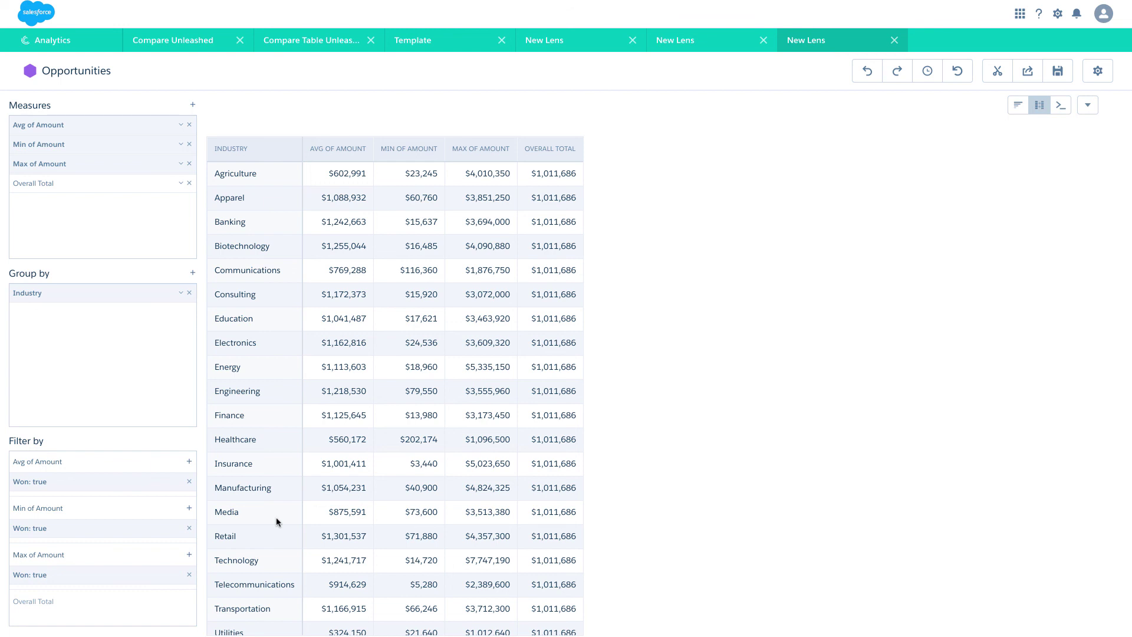
{"action": "scroll", "coordinate": [276, 521], "scroll_direction": "down", "scroll_amount": 1}
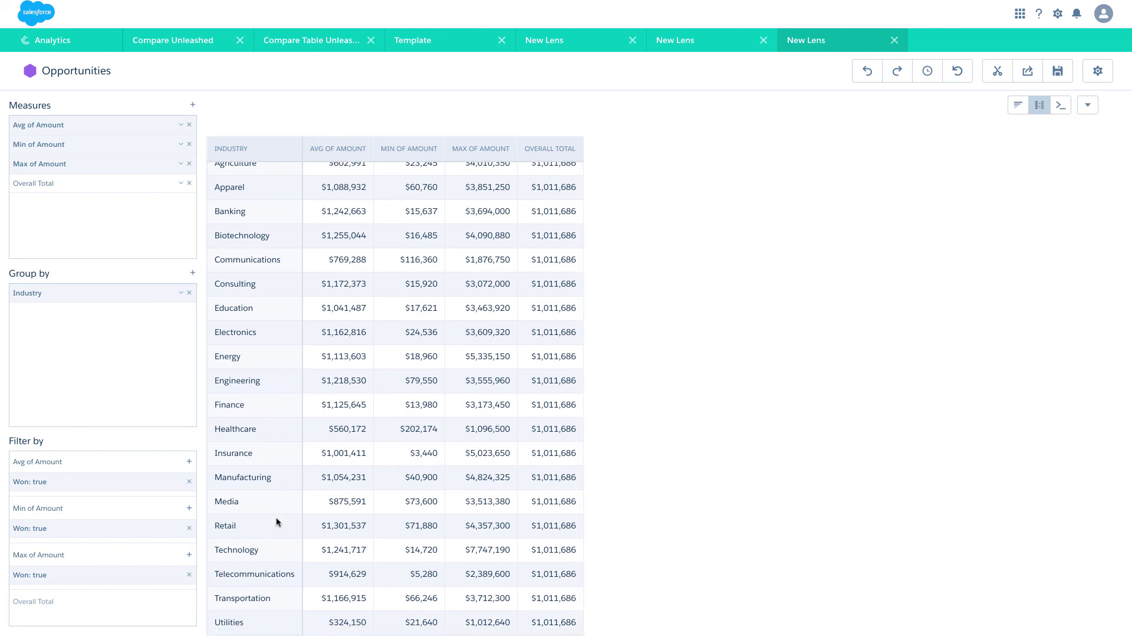
{"action": "scroll", "coordinate": [277, 521], "scroll_direction": "up", "scroll_amount": 1}
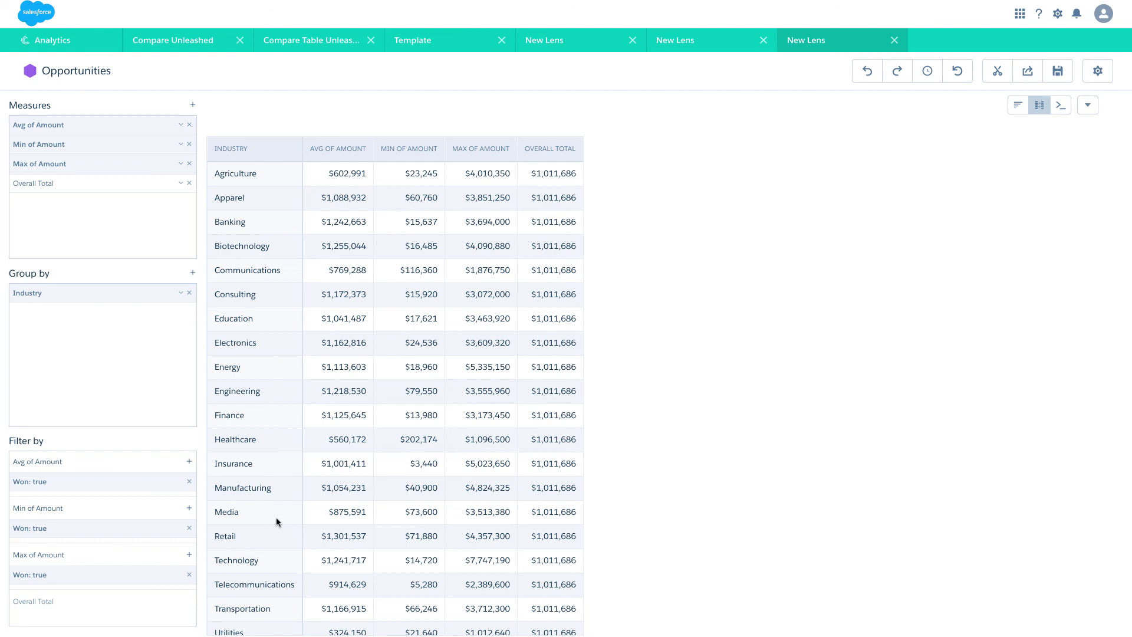
Show the lens as a Combo chart and set its axis mode to Single Axis
{"action": "left_click", "coordinate": [1020, 112]}
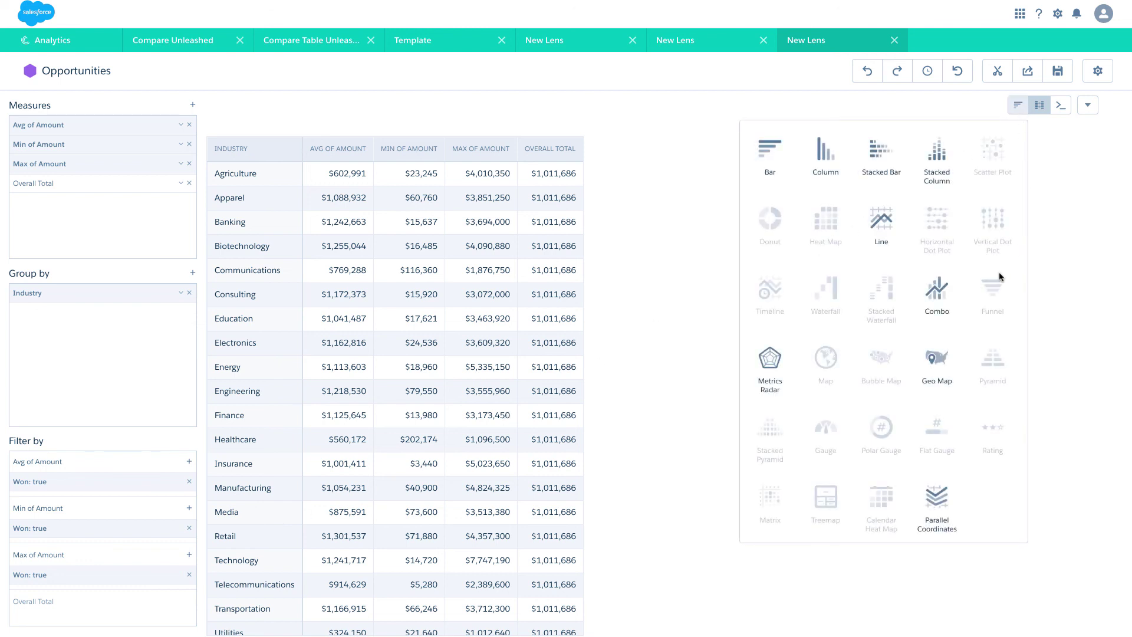
{"action": "left_click", "coordinate": [924, 314]}
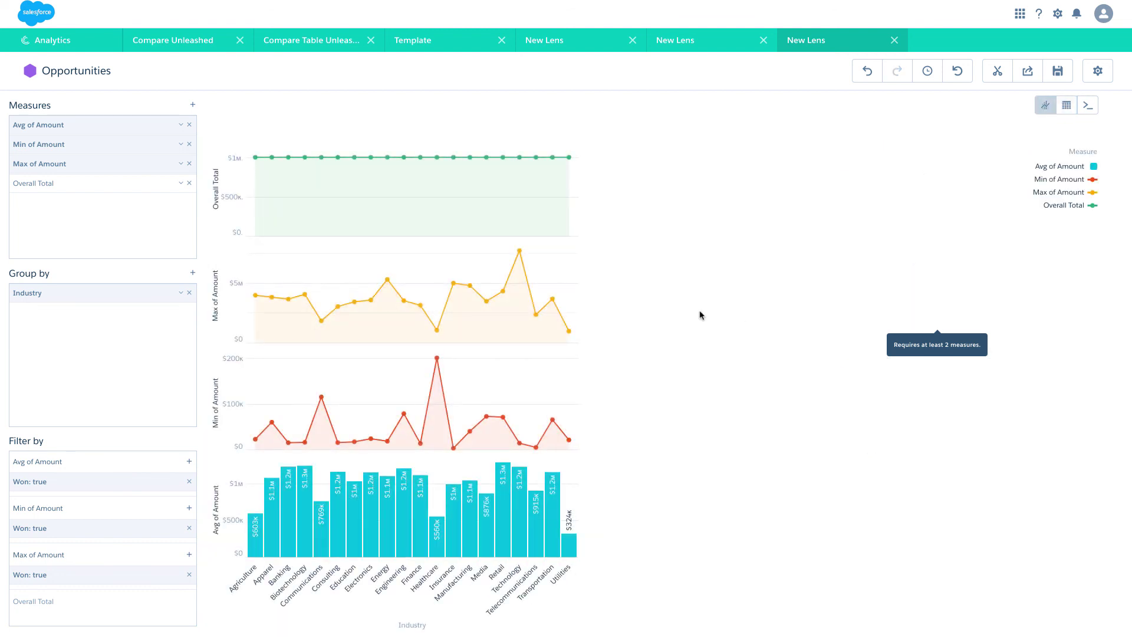
{"action": "left_click", "coordinate": [1098, 72]}
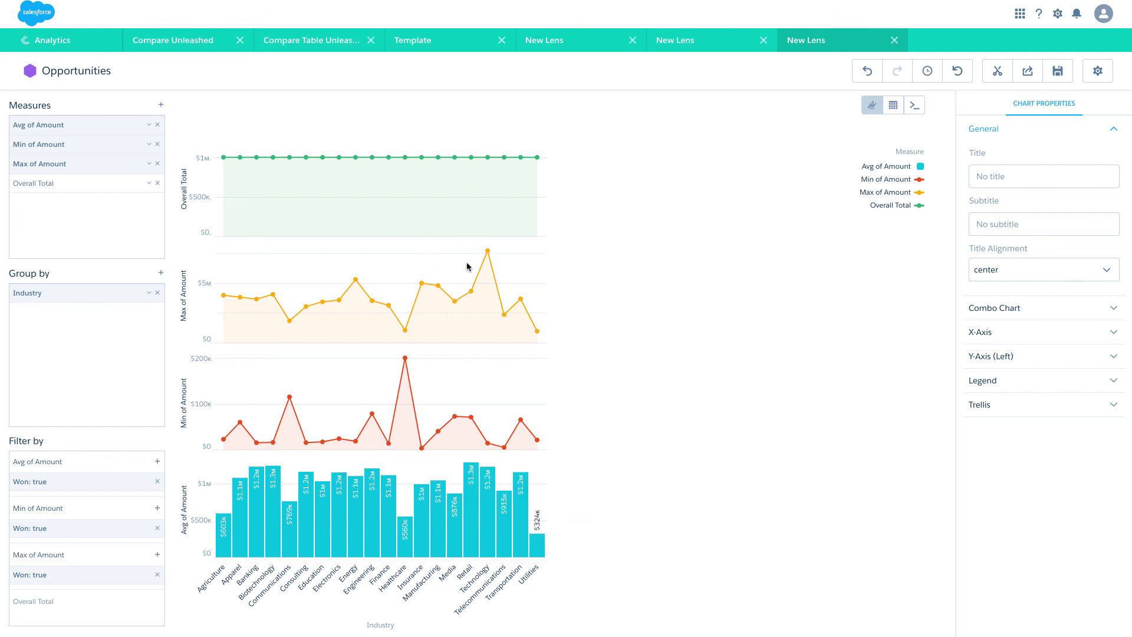
{"action": "left_click", "coordinate": [1078, 313]}
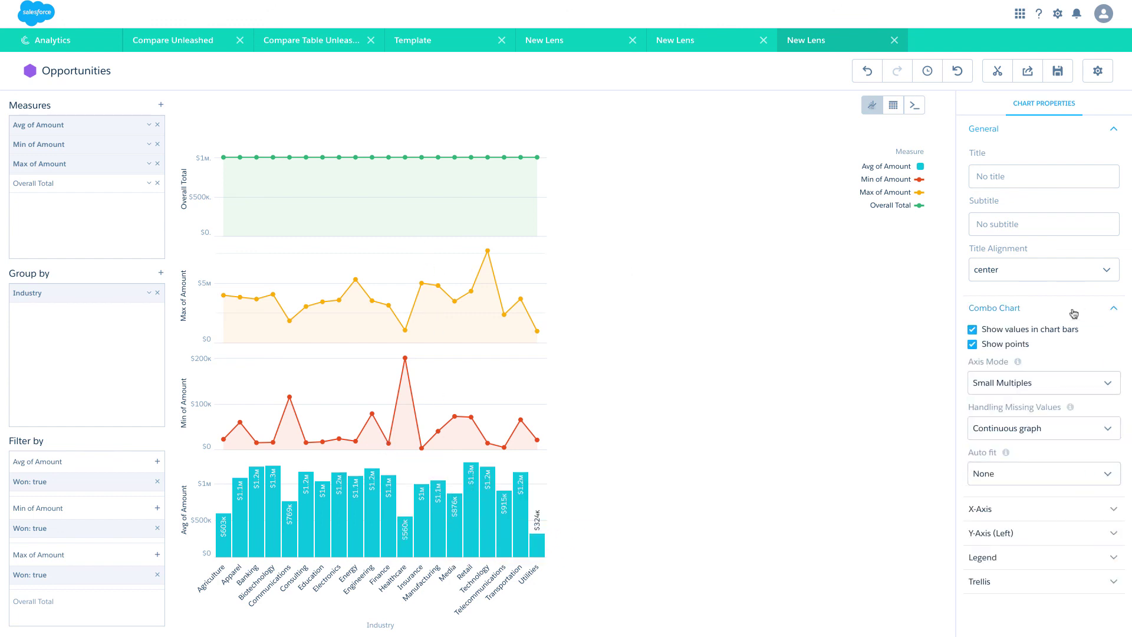
{"action": "left_click", "coordinate": [1057, 390]}
{"action": "left_click", "coordinate": [1040, 404]}
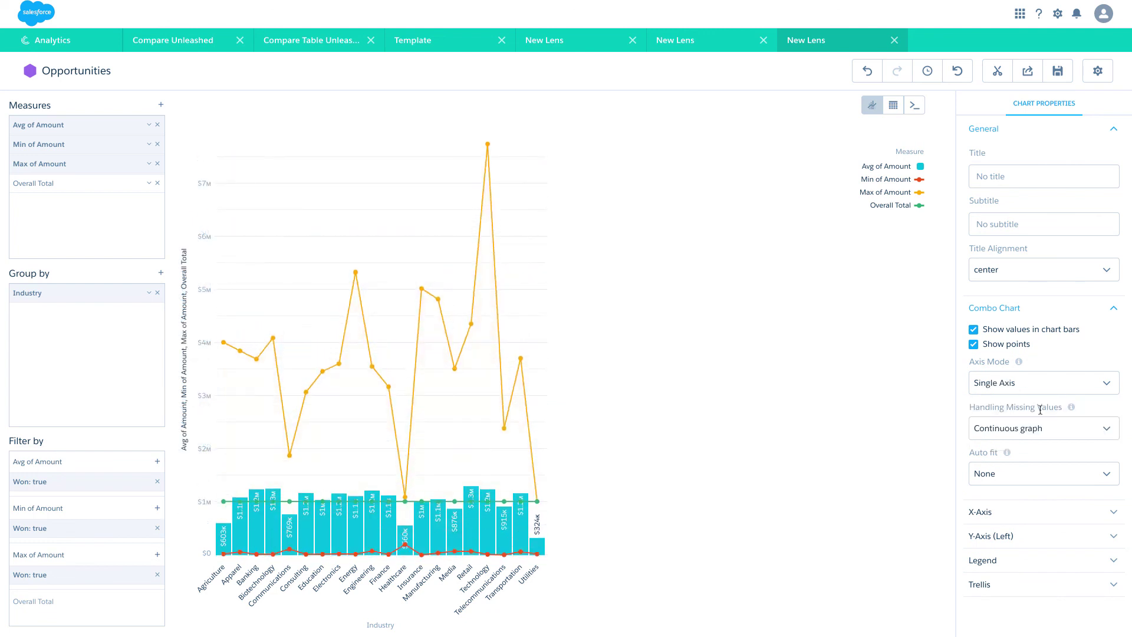
Set the combo chart's auto fit to Fit and turn on Log Scale for the left Y-axis
{"action": "left_click", "coordinate": [1033, 477]}
{"action": "left_click", "coordinate": [1027, 516]}
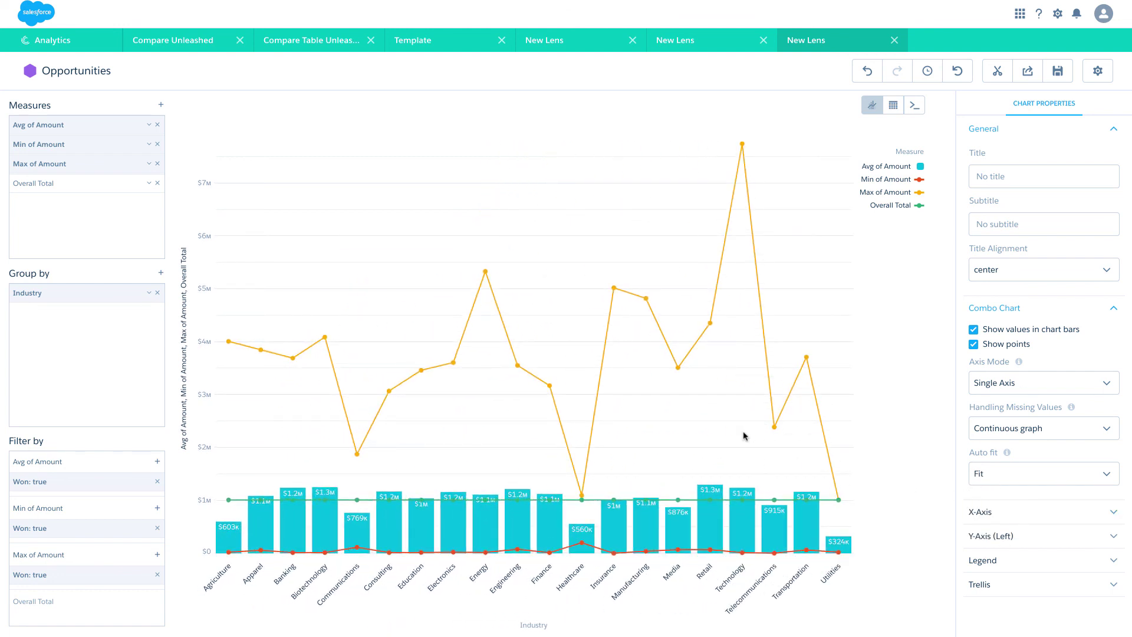
{"action": "mouse_move", "coordinate": [657, 542]}
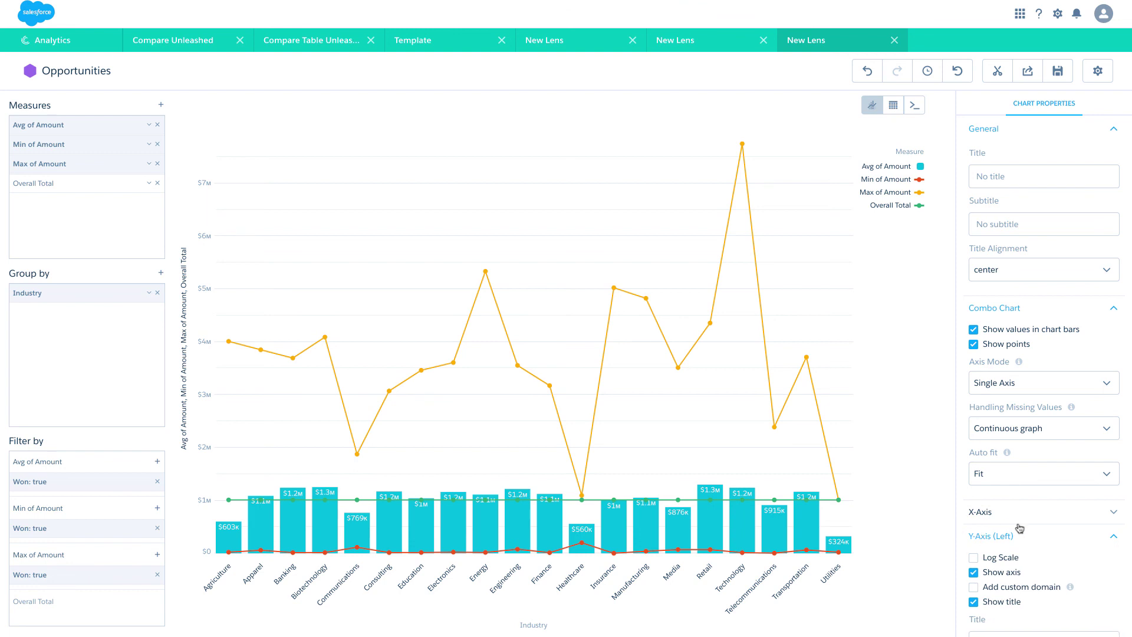
{"action": "left_click", "coordinate": [1005, 559]}
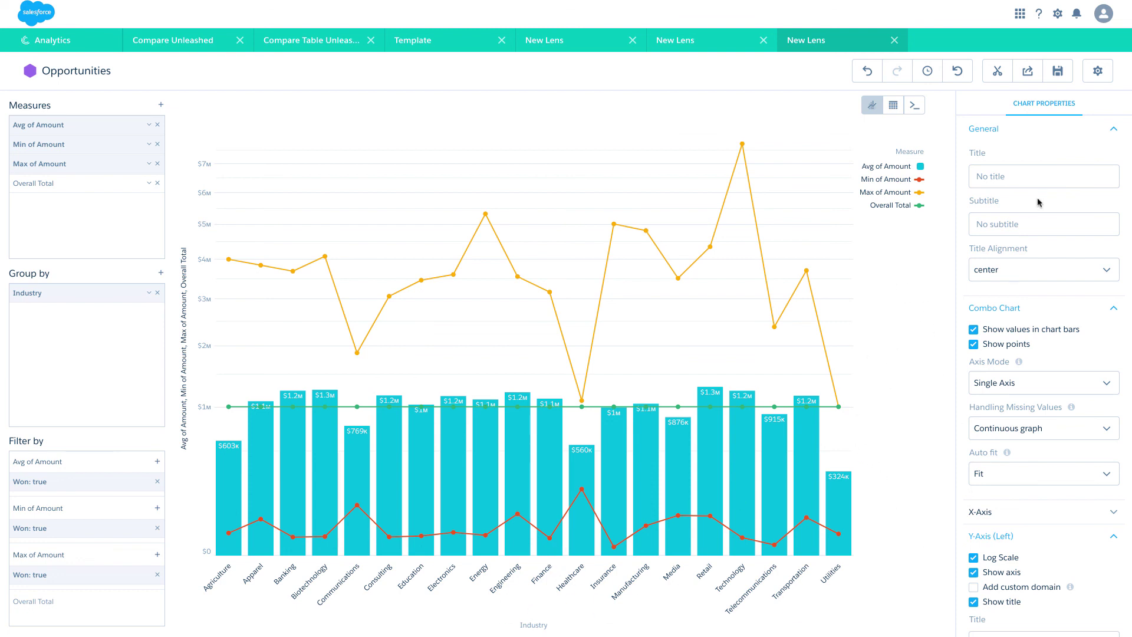
Clip the combo chart to the dashboard designer with the display label Min-Max
{"action": "left_click", "coordinate": [998, 70]}
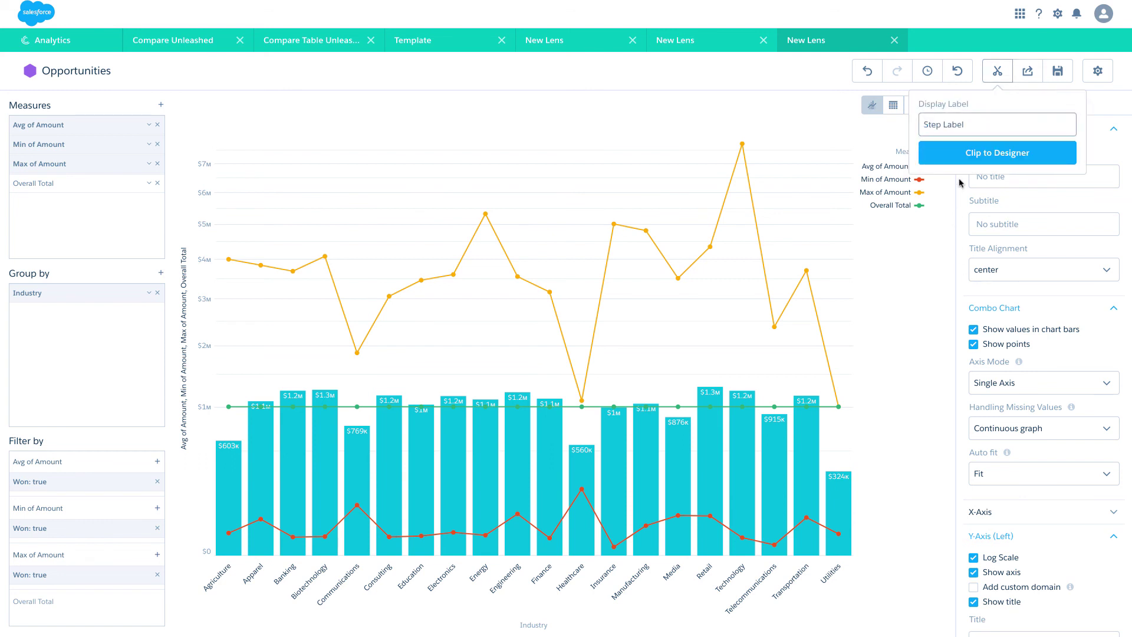
{"action": "type", "text": "Min"}
{"action": "key", "text": "BackSpace"}
{"action": "key", "text": "BackSpace"}
{"action": "type", "text": "in Max"}
{"action": "key", "text": "Return"}
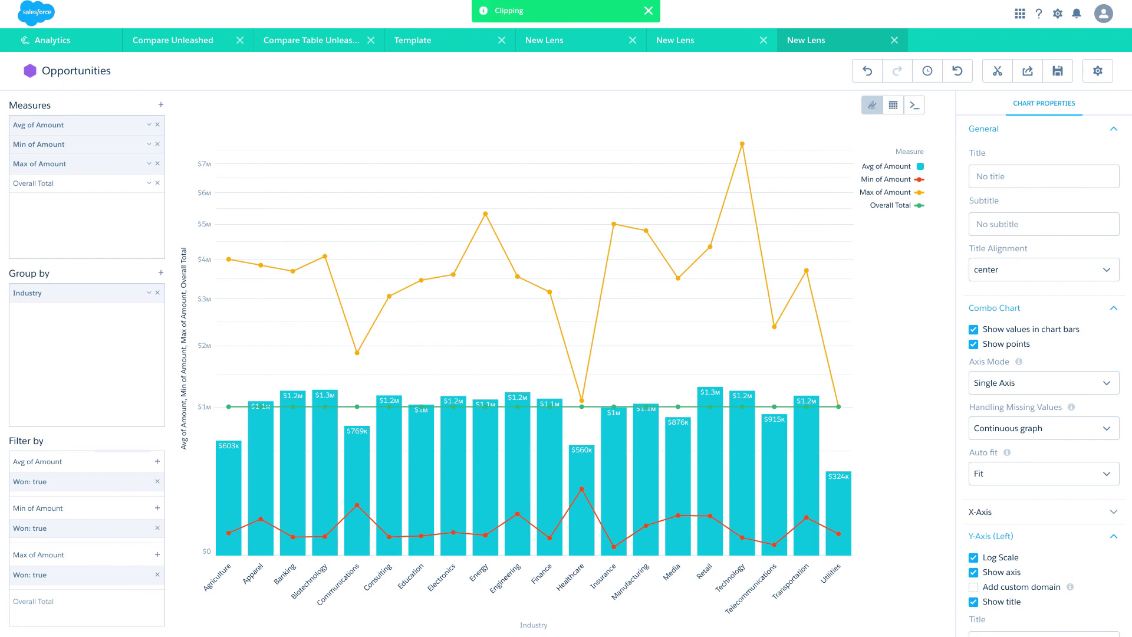
Place the Min-Max step in the empty full-width chart widget of the Template dashboard and preview the dashboard down to that chart
{"action": "left_click", "coordinate": [470, 41]}
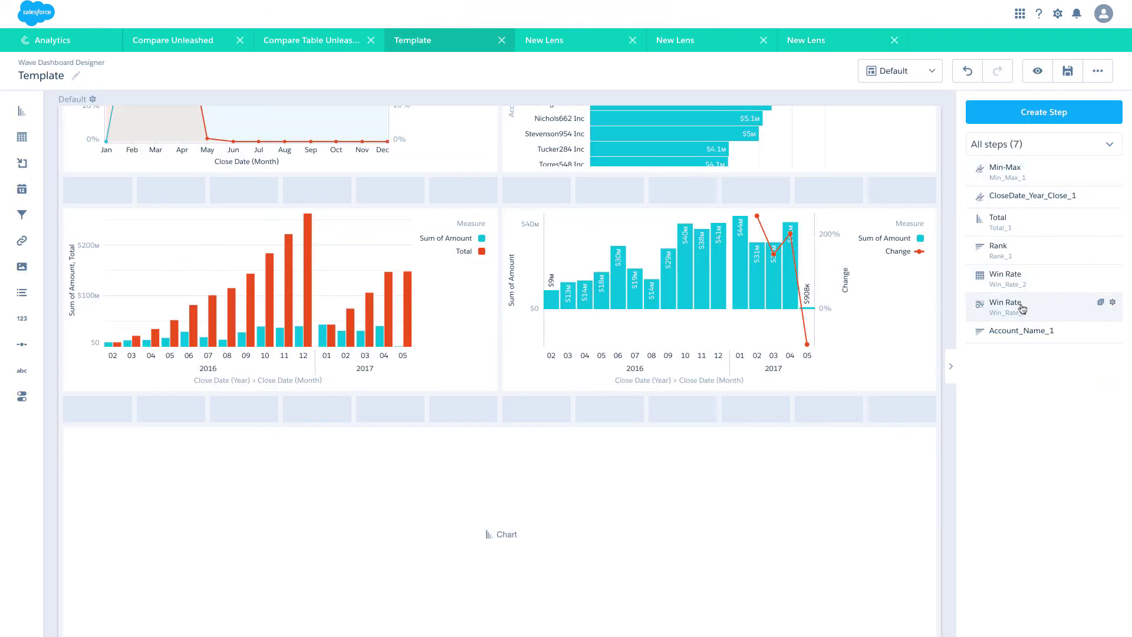
{"action": "left_click_drag", "start_coordinate": [1010, 173], "coordinate": [673, 466]}
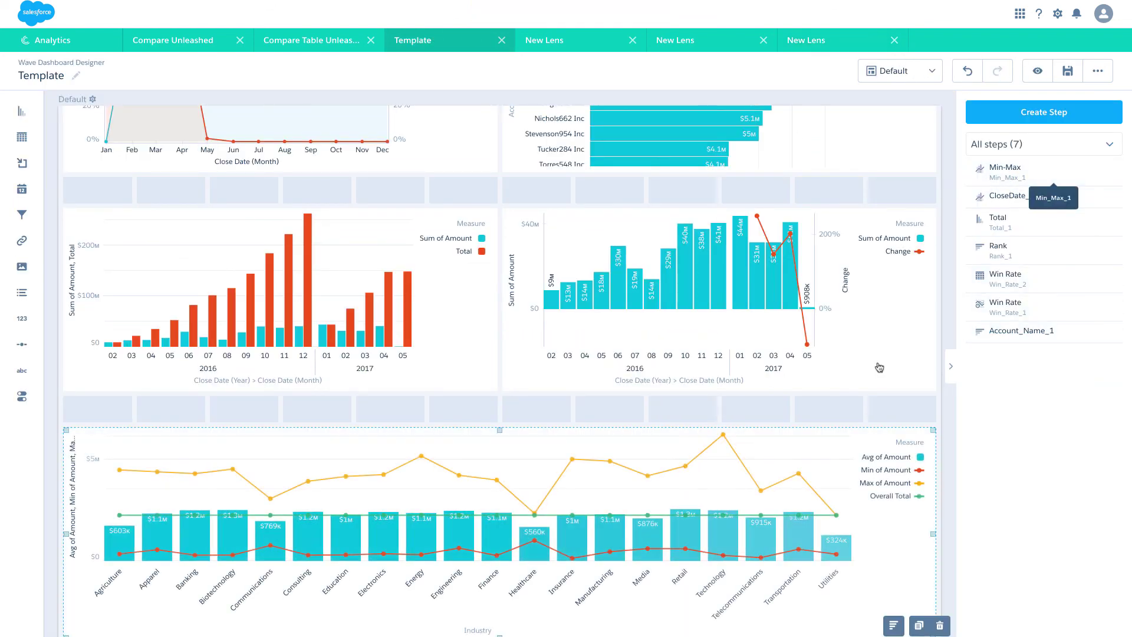
{"action": "left_click", "coordinate": [1037, 73]}
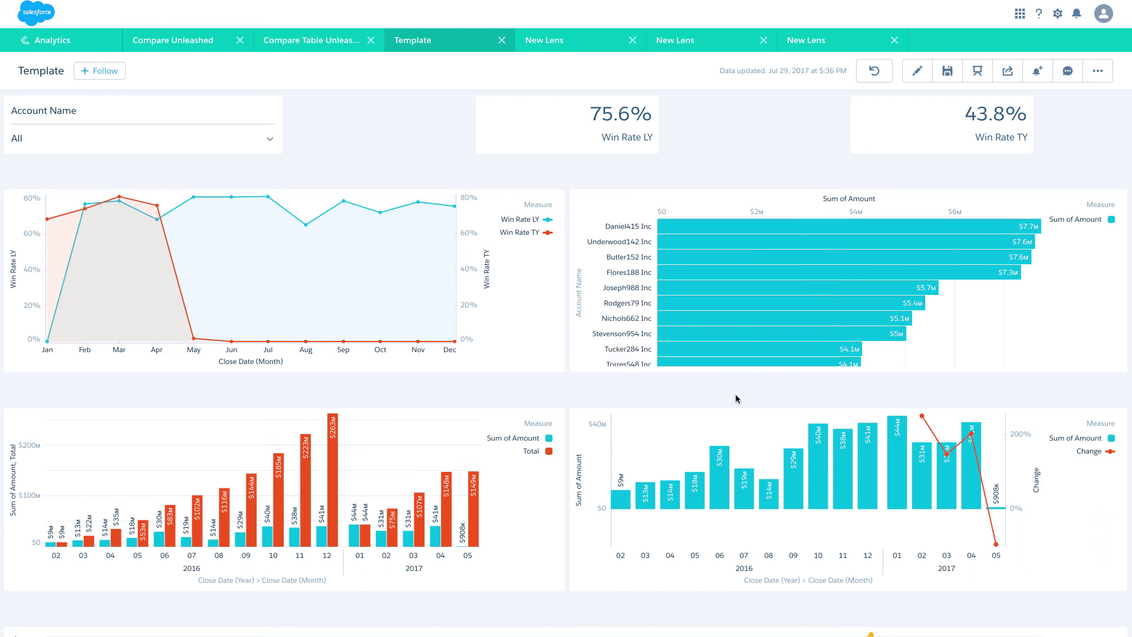
{"action": "scroll", "coordinate": [736, 399], "scroll_direction": "down", "scroll_amount": 3}
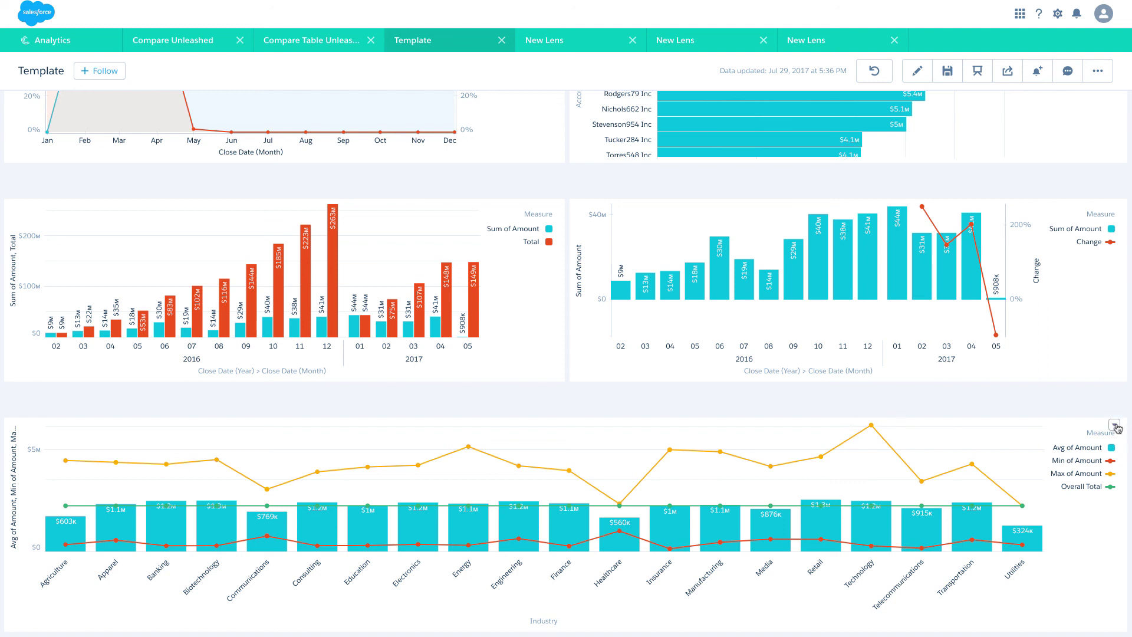
Explore the Min-Max chart in a new lens and replace its Industry grouping with Billing State
{"action": "left_click", "coordinate": [1115, 426]}
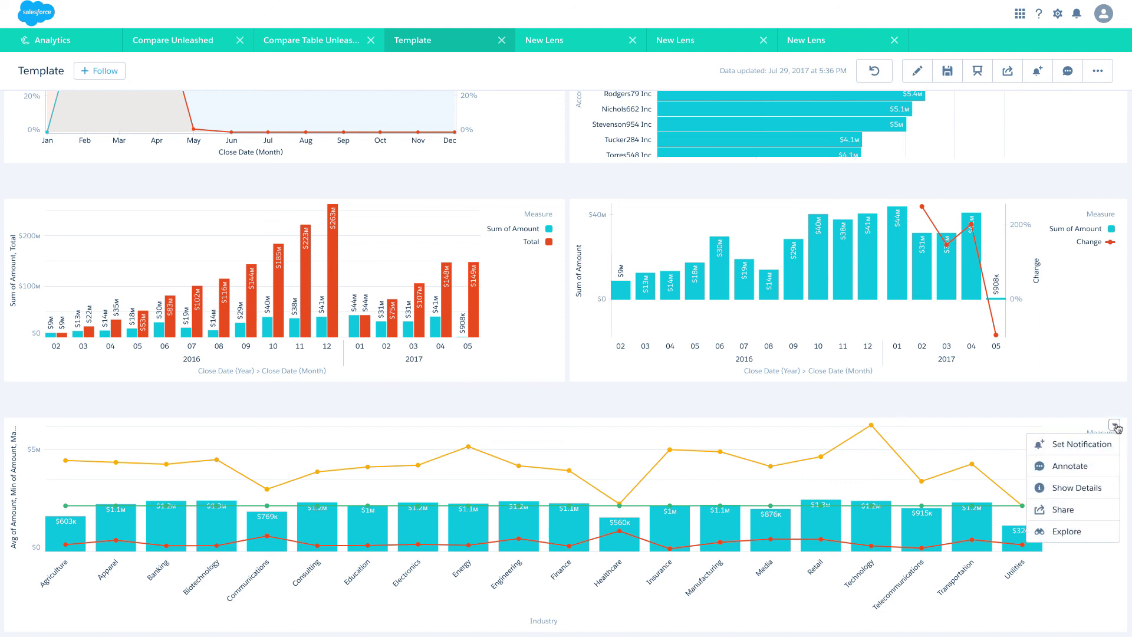
{"action": "left_click", "coordinate": [1070, 531]}
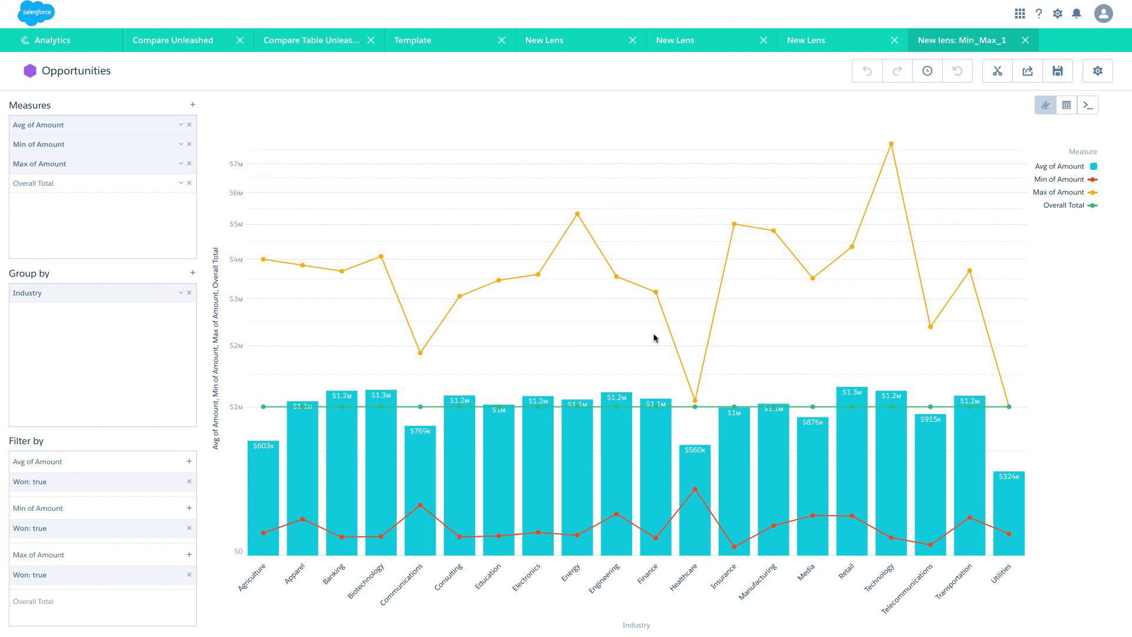
{"action": "left_click", "coordinate": [92, 299]}
{"action": "type", "text": "st"}
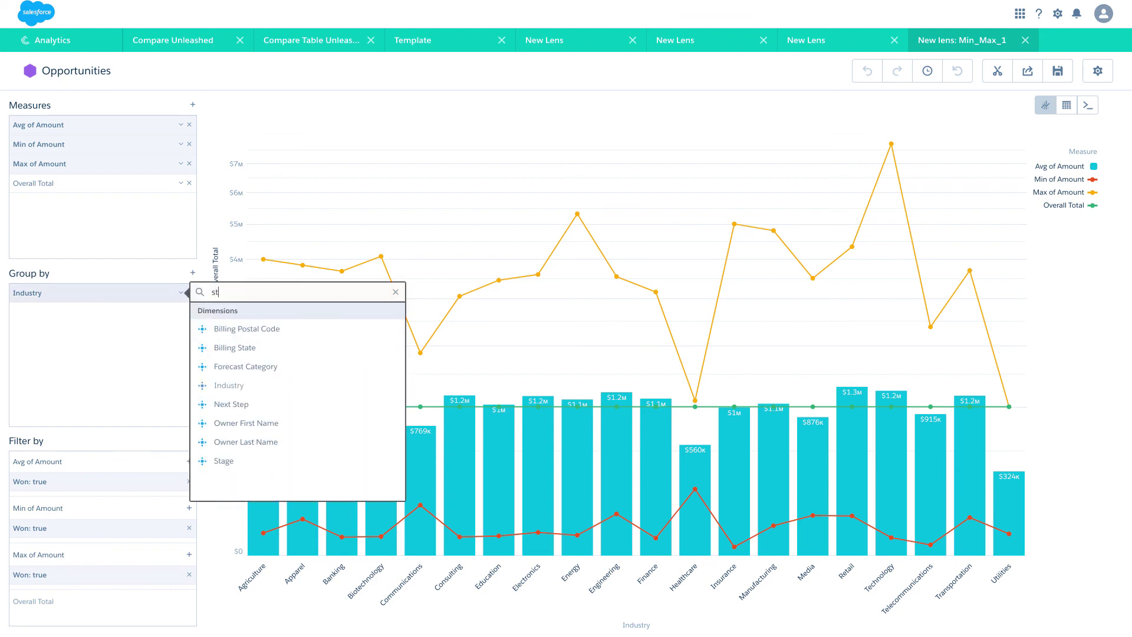
{"action": "type", "text": "a"}
{"action": "left_click", "coordinate": [250, 354]}
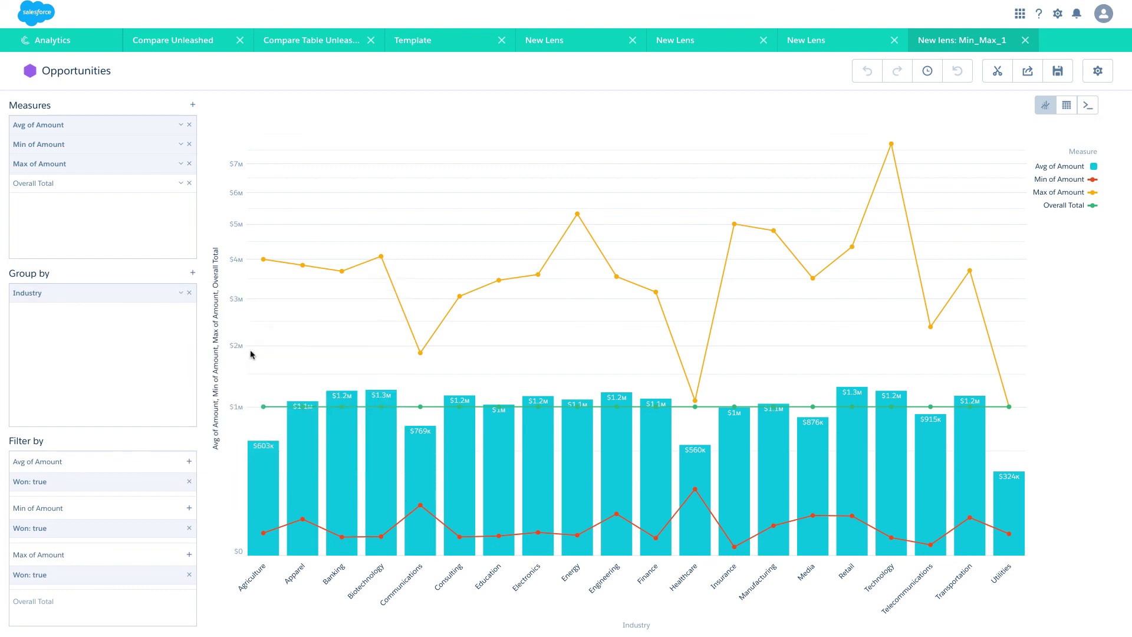